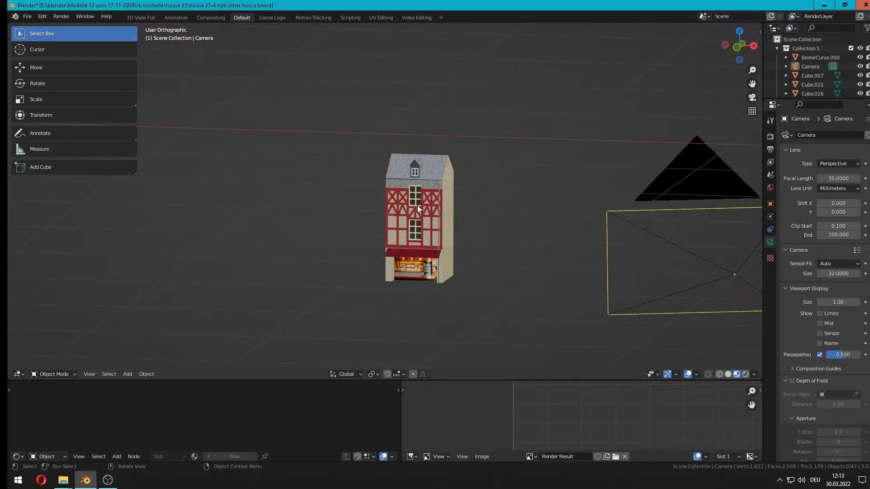
# Inspect the half-timbered house model and select its timber beam, main body and lower window to review their materials
pyautogui.scroll(3, 469, 237)
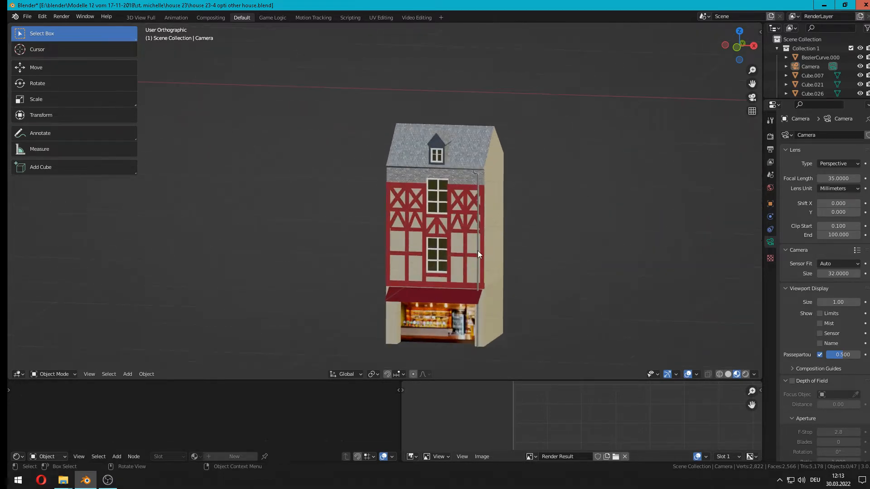
pyautogui.keyDown('shift'); pyautogui.moveTo(490, 260); pyautogui.dragTo(390, 219, button='middle'); pyautogui.keyUp('shift')
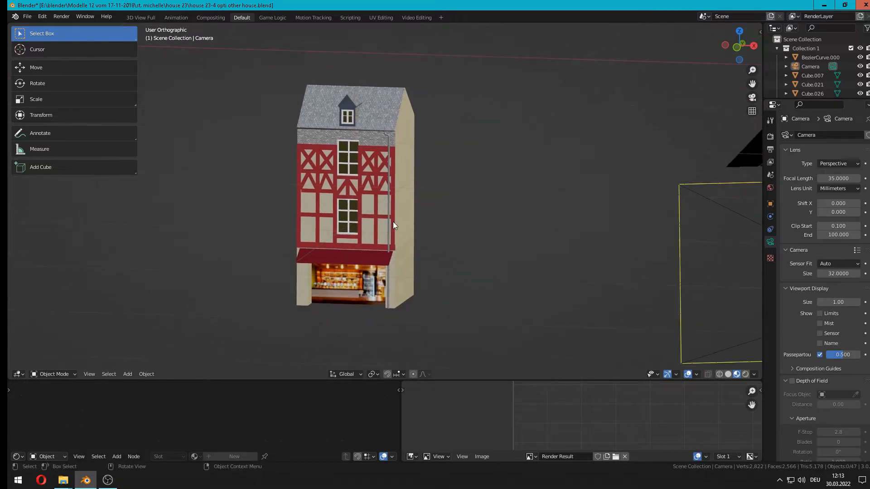
pyautogui.scroll(1, 392, 222)
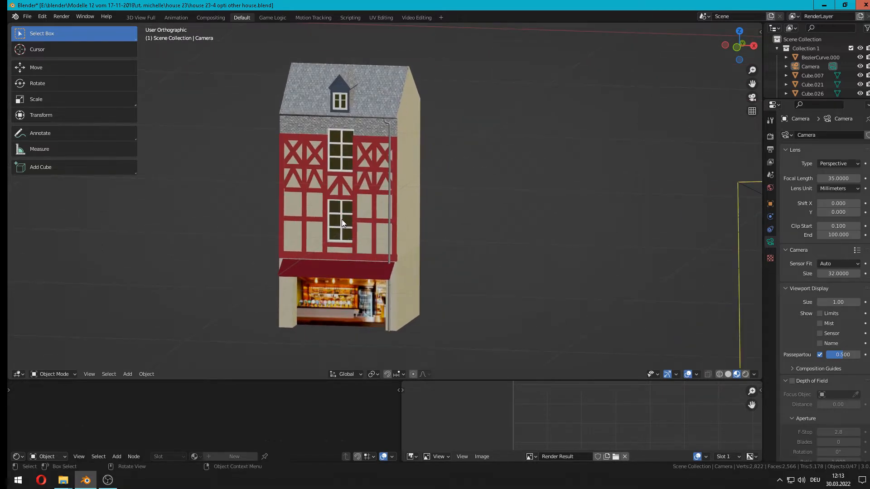
pyautogui.scroll(-2, 343, 199)
pyautogui.click(346, 187)
pyautogui.moveTo(360, 207); pyautogui.dragTo(371, 223, button='middle')
pyautogui.press('KP_Decimal')
pyautogui.scroll(-3, 371, 223)
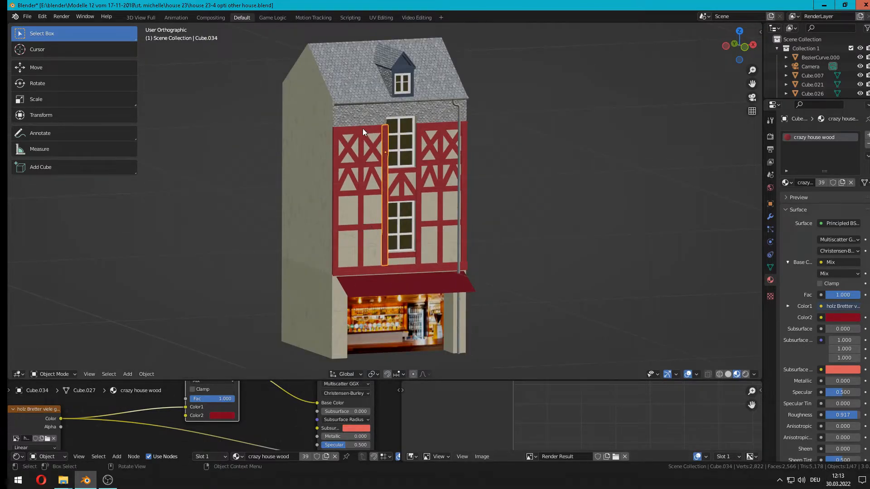
pyautogui.click(357, 91)
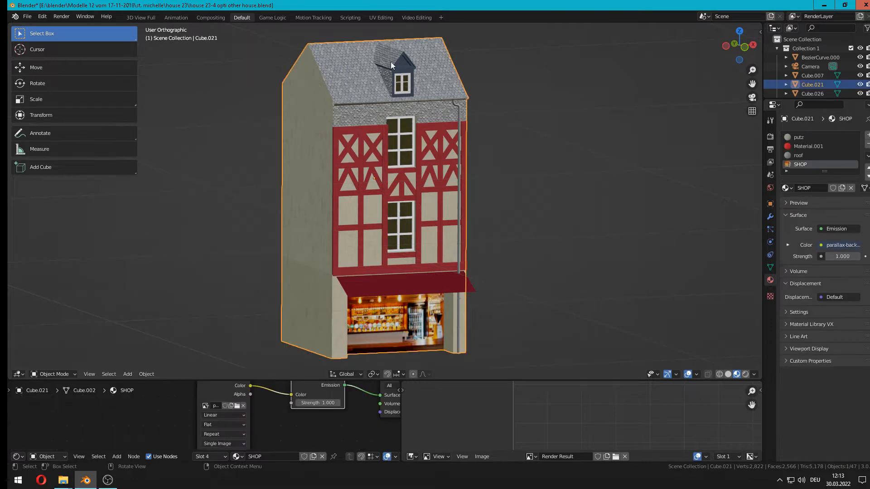
pyautogui.click(387, 210)
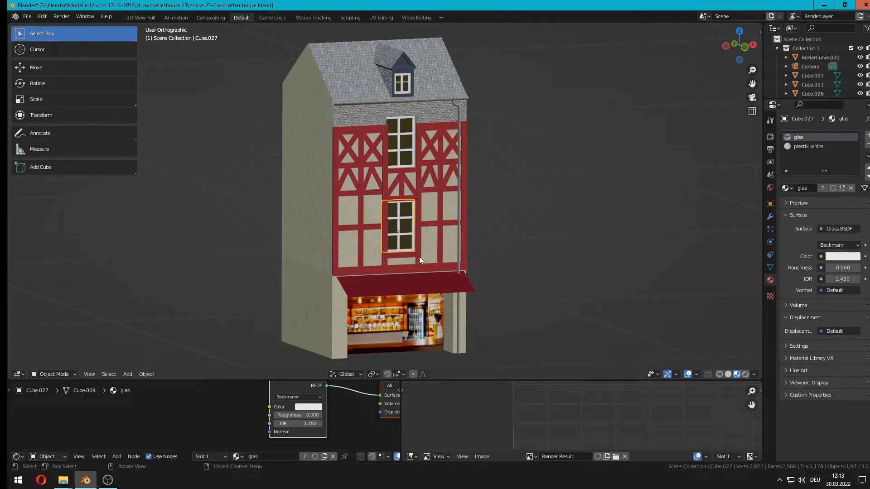
# Clear the selection and examine the house's front facade up close and from a distance
pyautogui.scroll(-2, 420, 256)
pyautogui.scroll(1, 412, 259)
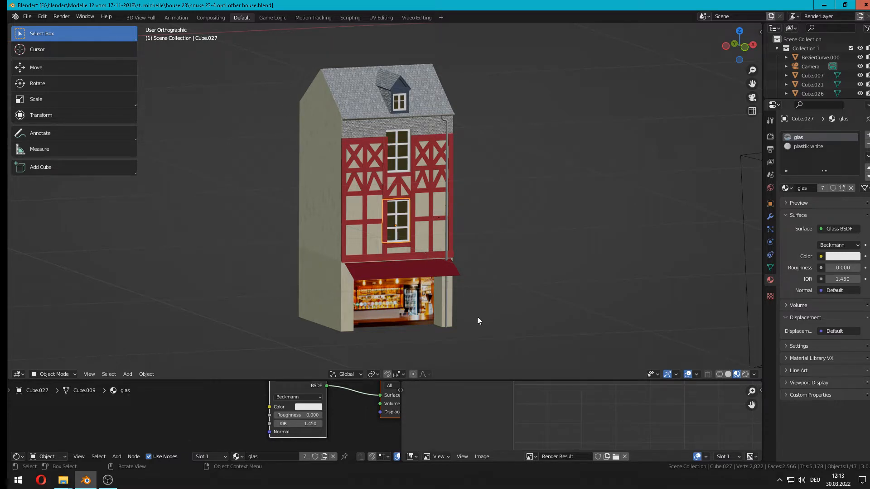
pyautogui.moveTo(398, 289); pyautogui.dragTo(365, 286, button='middle')
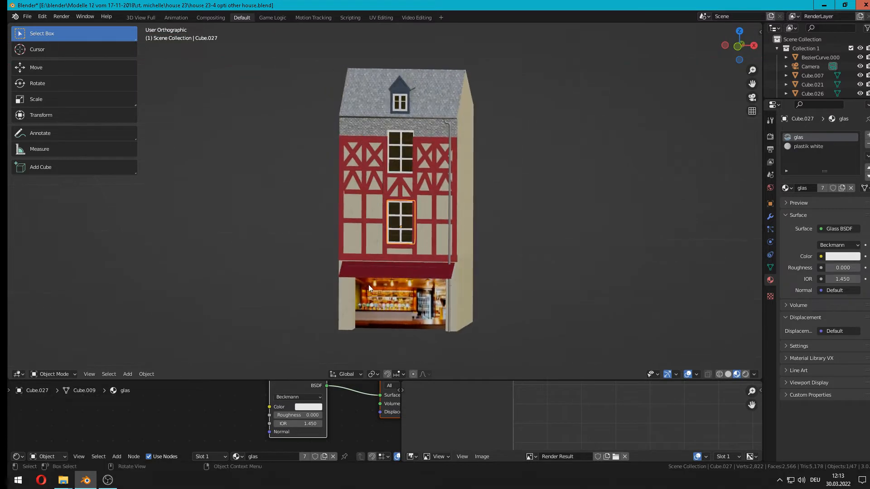
pyautogui.scroll(-3, 373, 282)
pyautogui.scroll(-2, 467, 278)
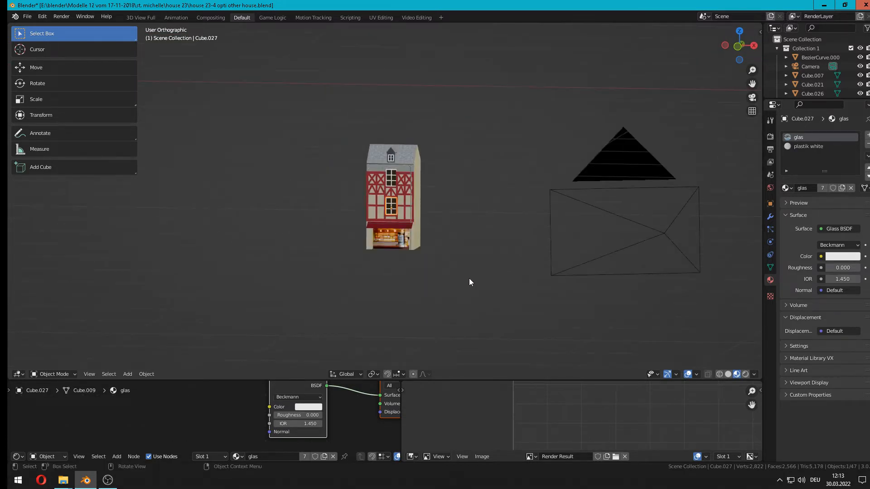
pyautogui.scroll(3, 469, 240)
pyautogui.hotkey('alt', 'a')
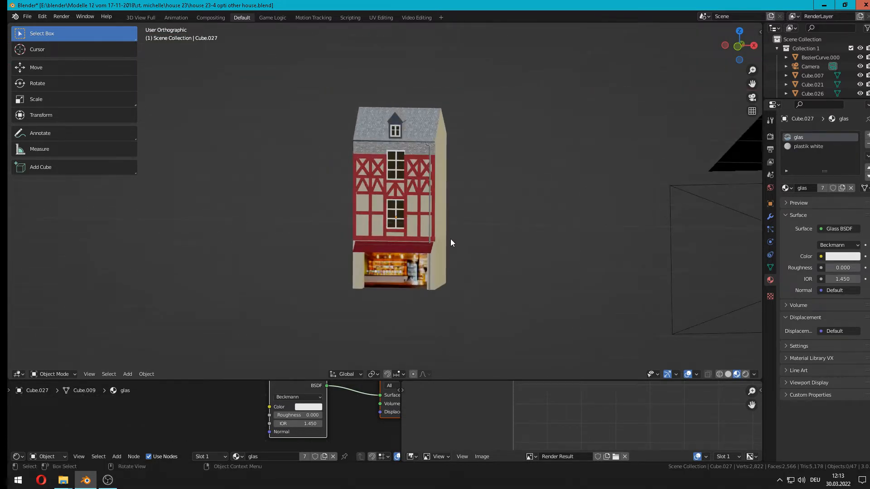
pyautogui.moveTo(450, 240); pyautogui.dragTo(420, 208, button='middle')
pyautogui.scroll(1, 463, 237)
pyautogui.scroll(4, 414, 208)
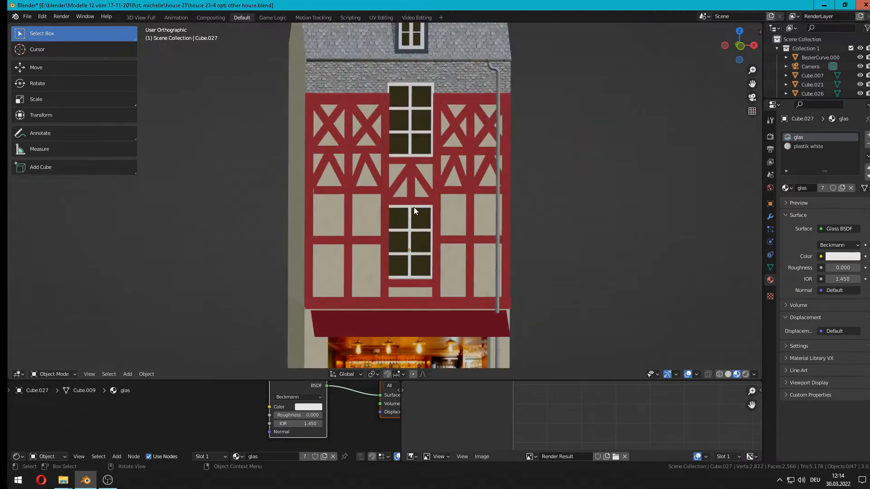
pyautogui.scroll(3, 414, 207)
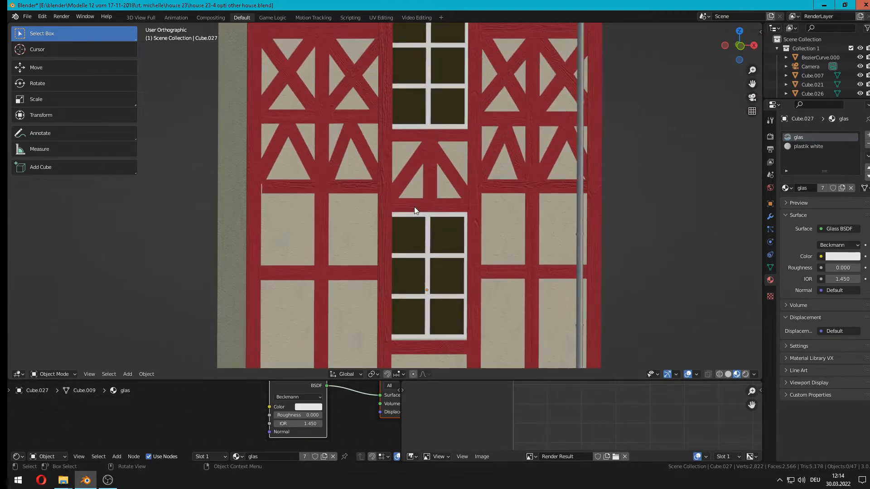
pyautogui.scroll(-3, 414, 207)
pyautogui.scroll(-2, 414, 208)
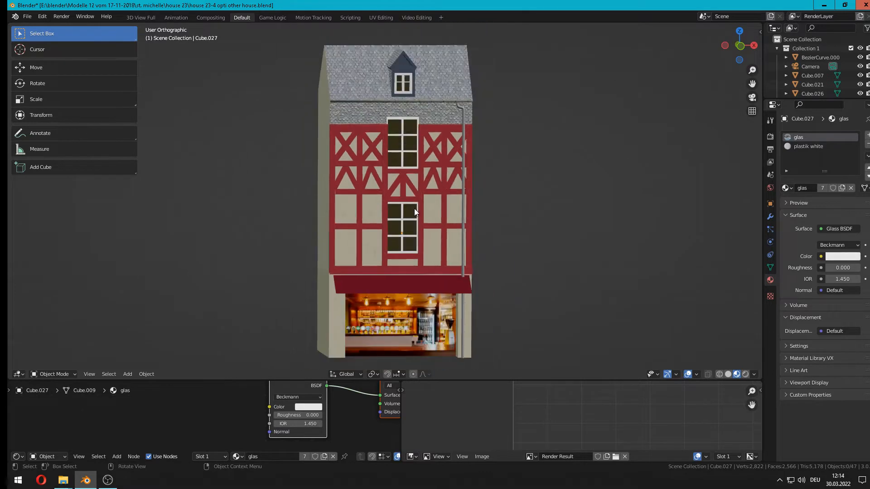
pyautogui.scroll(-3, 414, 208)
pyautogui.scroll(-3, 561, 222)
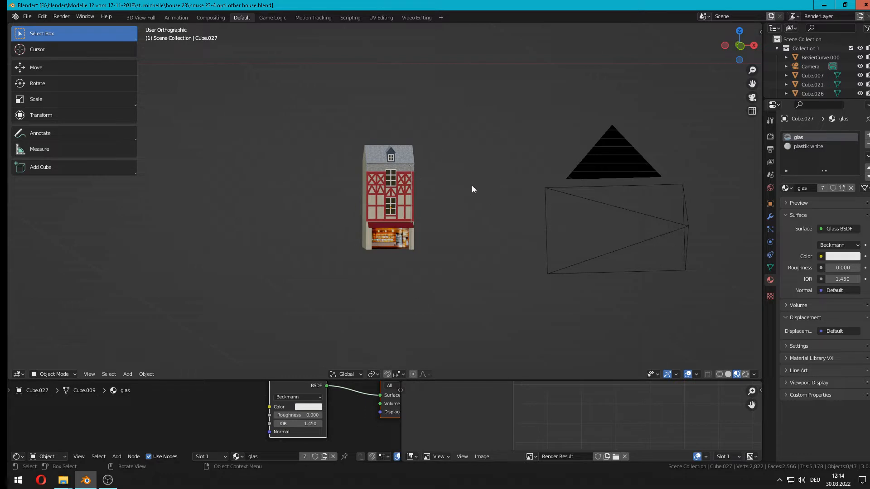
# Select the camera and switch its lens type to Orthographic
pyautogui.click(680, 227)
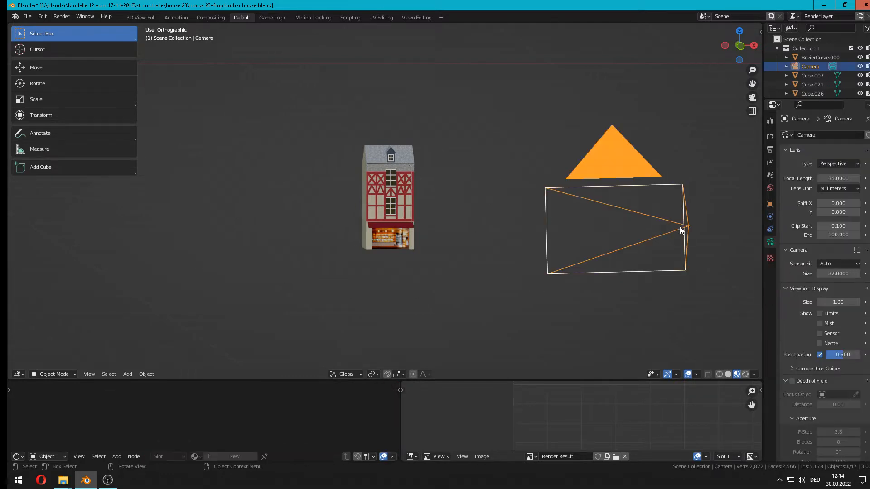
pyautogui.click(832, 163)
pyautogui.click(822, 186)
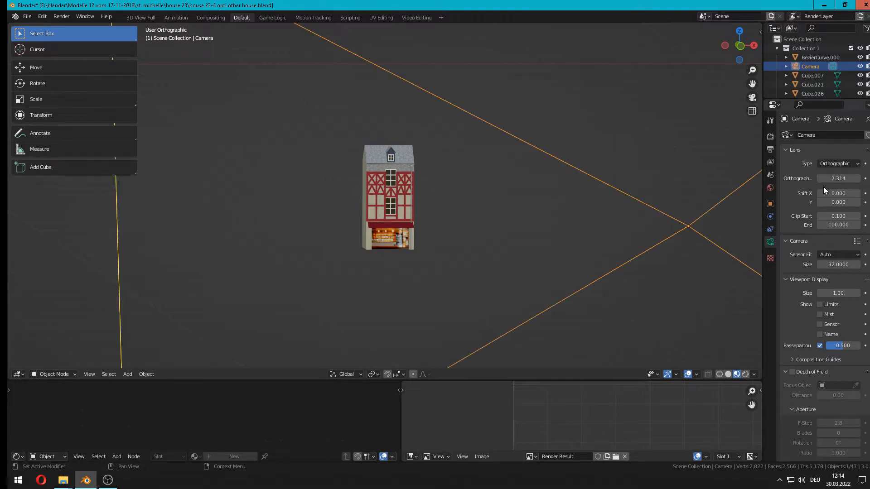
# Reset the camera's X, Y and Z rotation to 0°
pyautogui.scroll(-5, 632, 239)
pyautogui.scroll(-2, 632, 240)
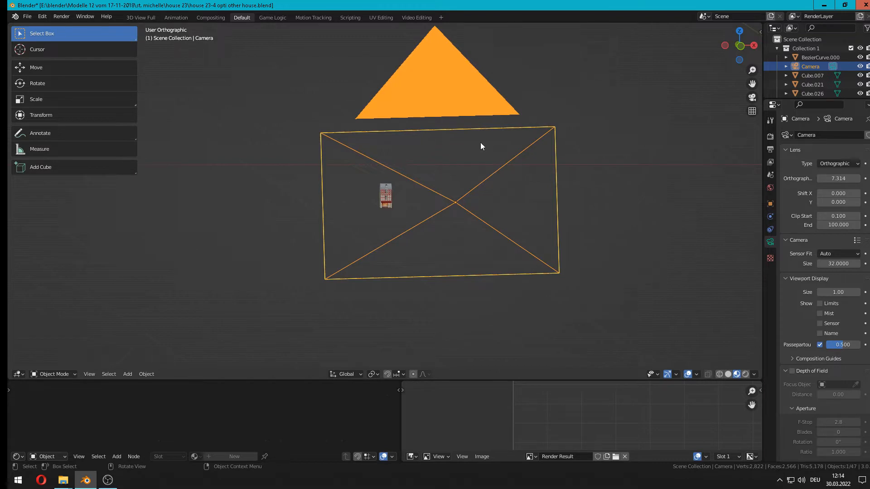
pyautogui.press('n')
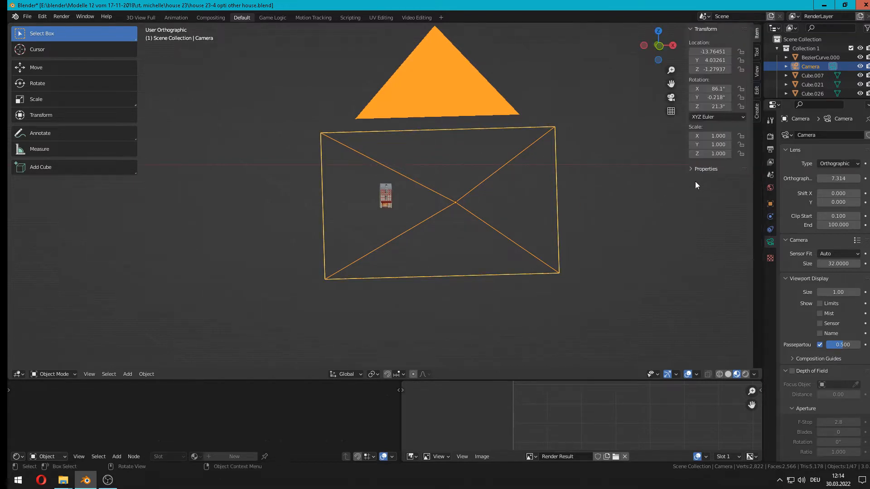
pyautogui.click(705, 89)
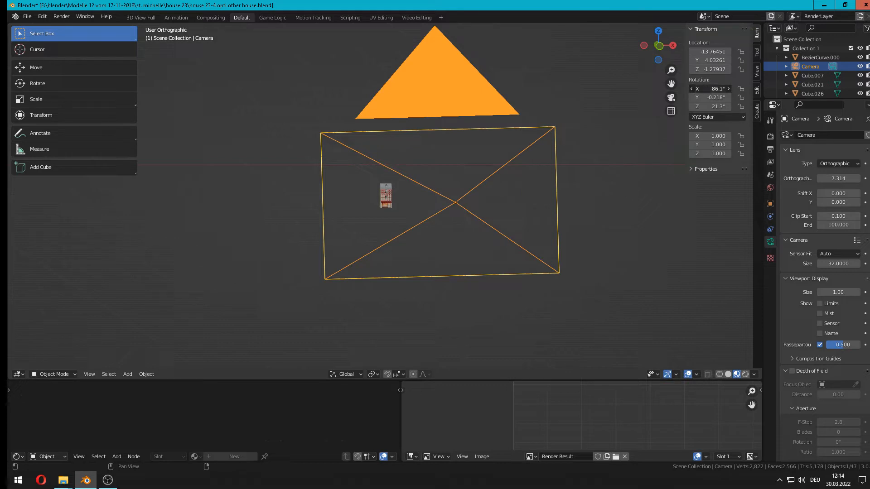
pyautogui.moveTo(704, 89); pyautogui.dragTo(704, 106)
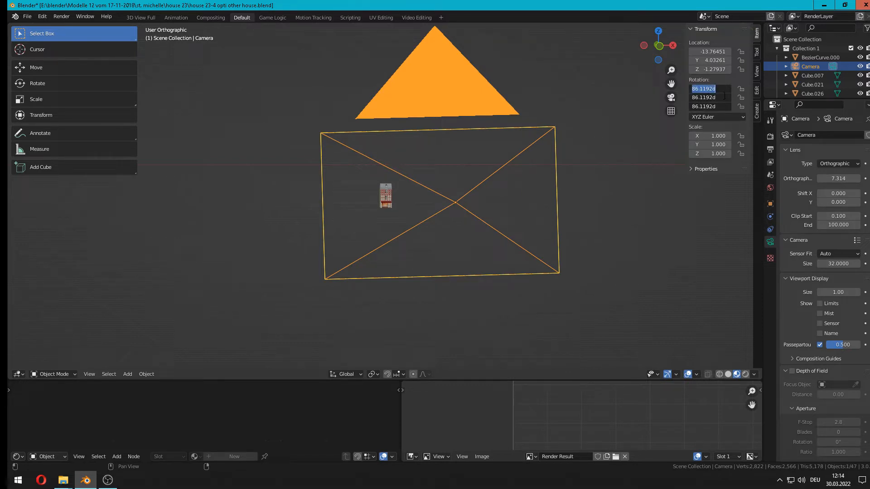
pyautogui.write('0')
pyautogui.press('Return')
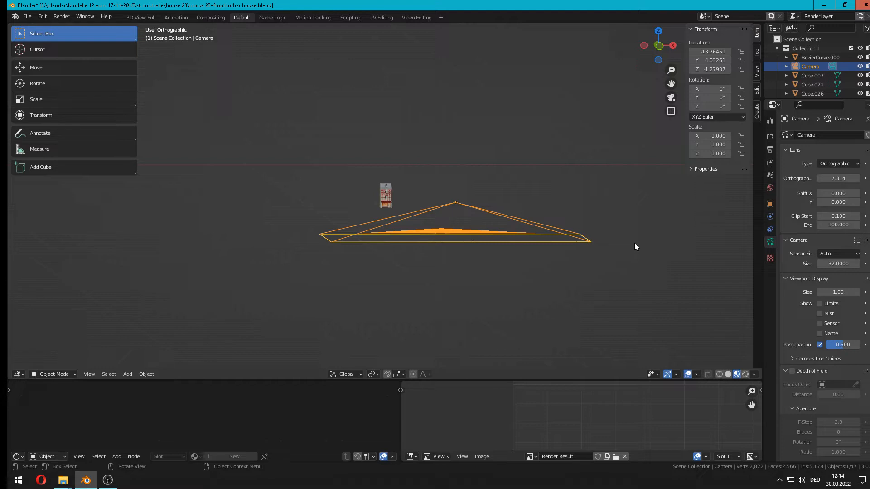
# Rotate the camera 90° about the global X axis
pyautogui.press('KP_3')
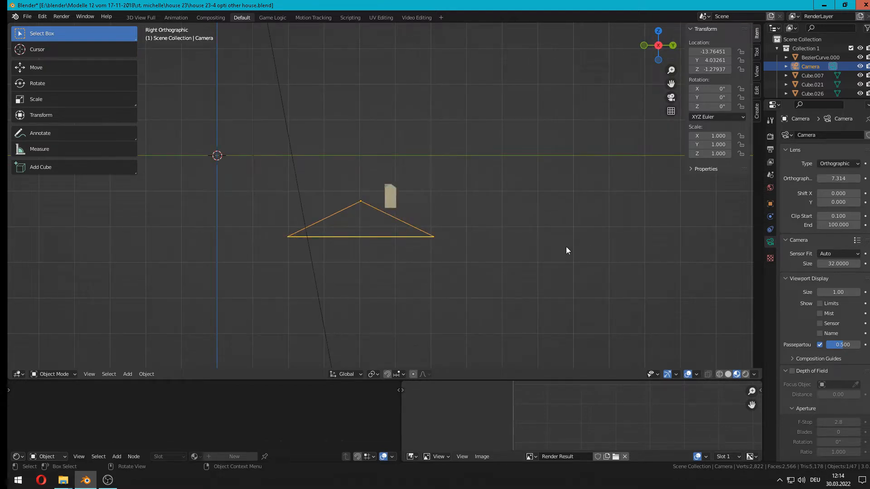
pyautogui.write('rx90')
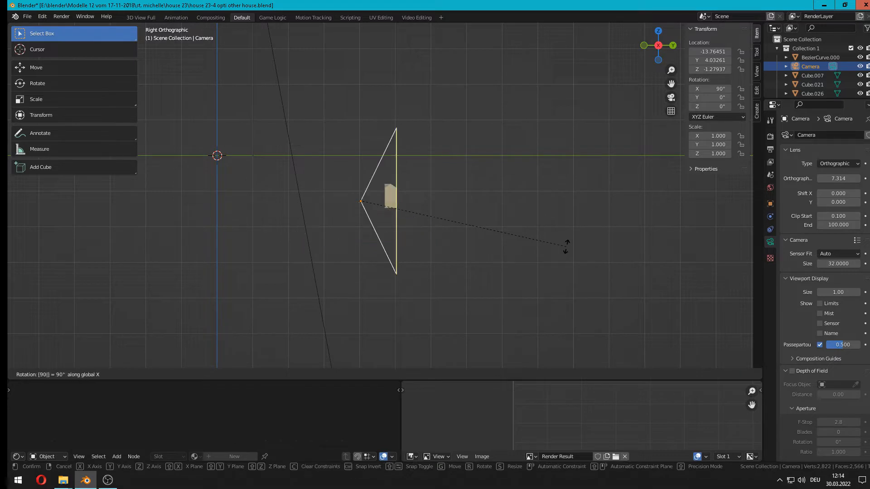
pyautogui.press('Return')
# Move the camera along the Y axis to about 1.04, in front of the house facade
pyautogui.moveTo(370, 156); pyautogui.dragTo(398, 200, button='middle')
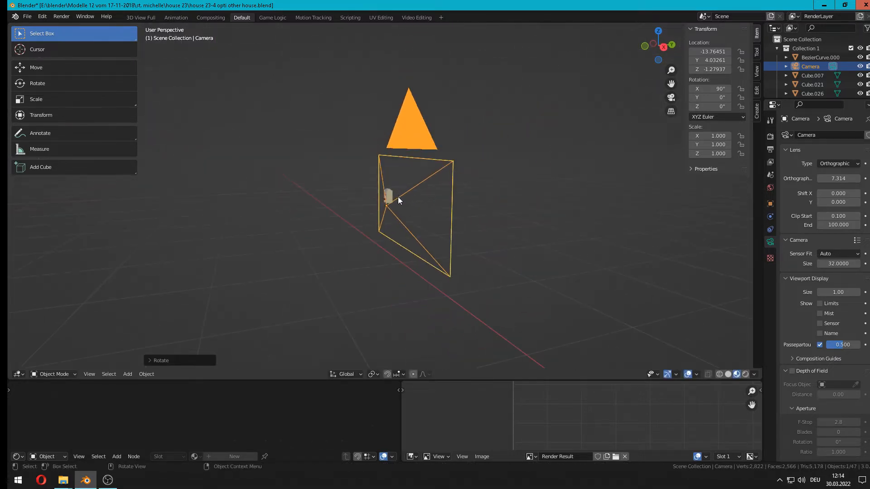
pyautogui.click(39, 67)
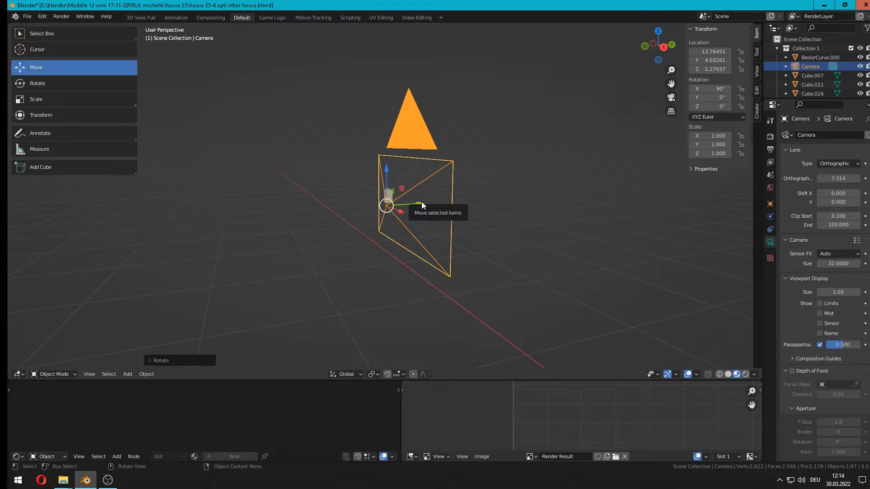
pyautogui.moveTo(419, 202); pyautogui.dragTo(352, 200)
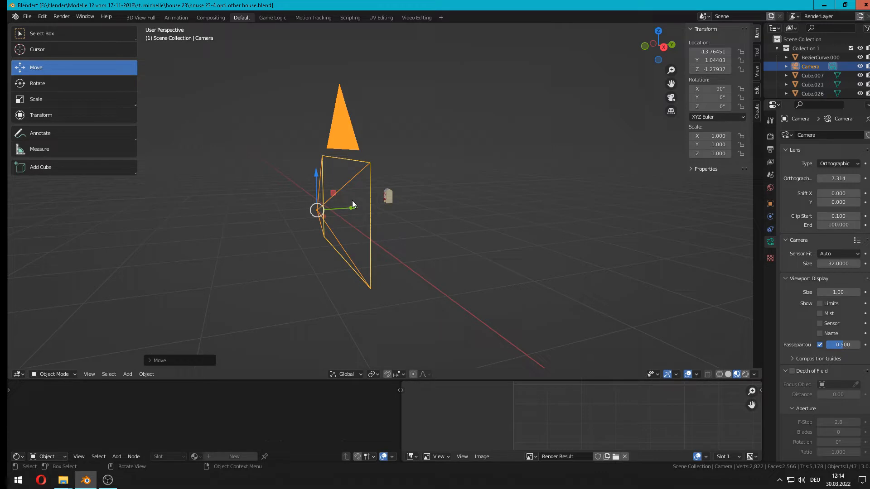
# Look through the camera and move it to about X -15.72, Z -1.14 so the house is roughly centred in the frame
pyautogui.press('KP_0')
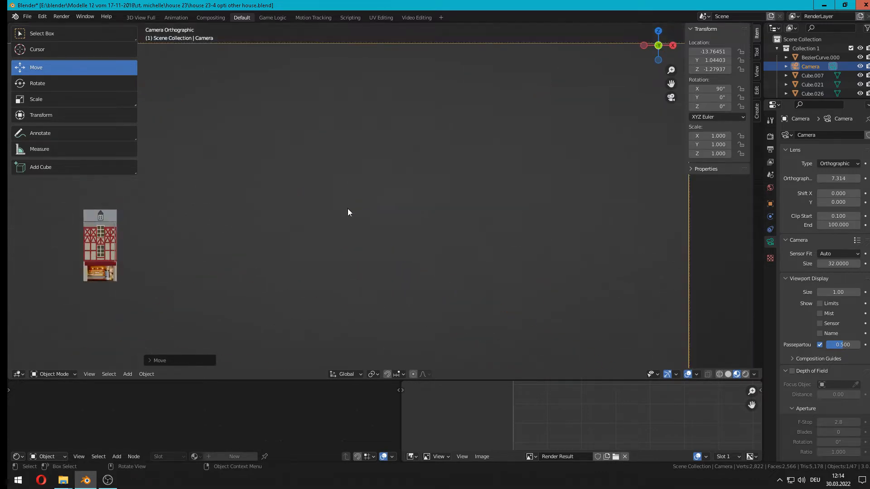
pyautogui.scroll(-3, 344, 212)
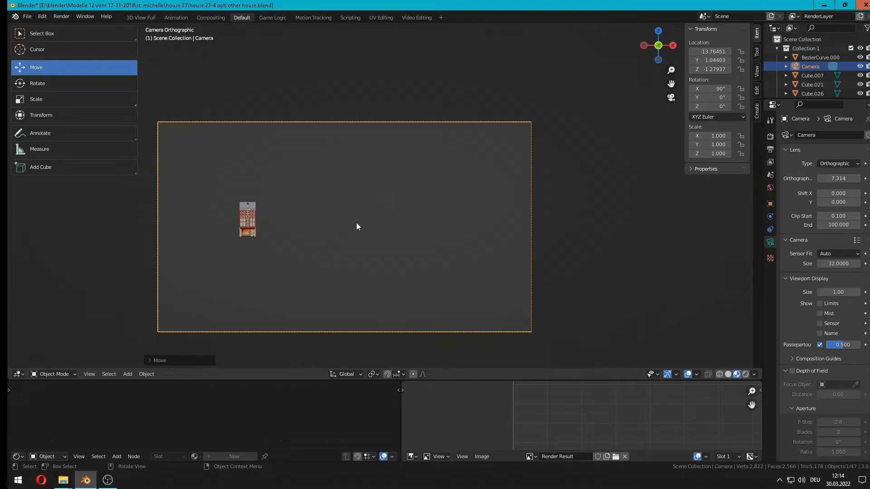
pyautogui.press('g')
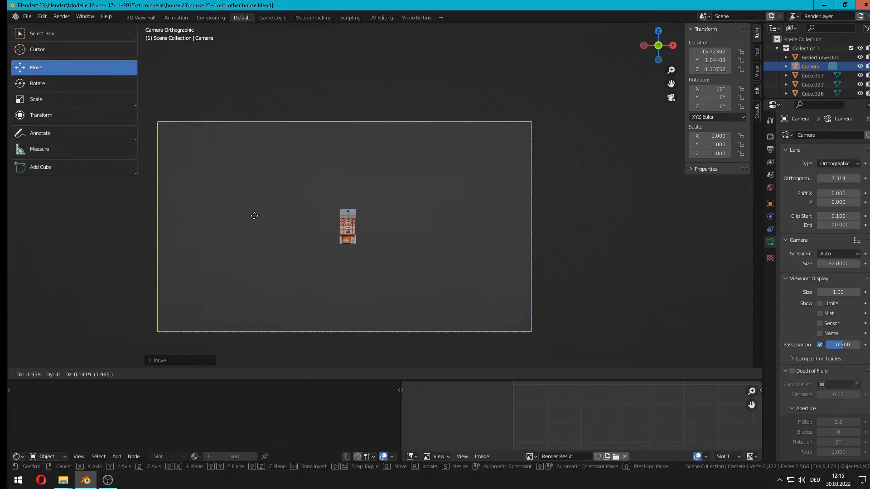
pyautogui.click(254, 215)
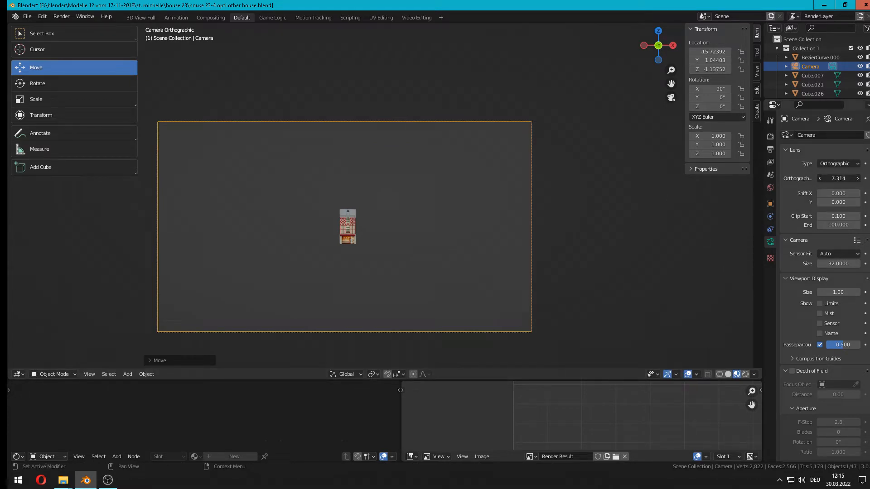
# Reduce the camera's orthographic scale to 1.314 so the house fills the frame height
pyautogui.moveTo(838, 178); pyautogui.dragTo(776, 178)
pyautogui.scroll(2, 505, 235)
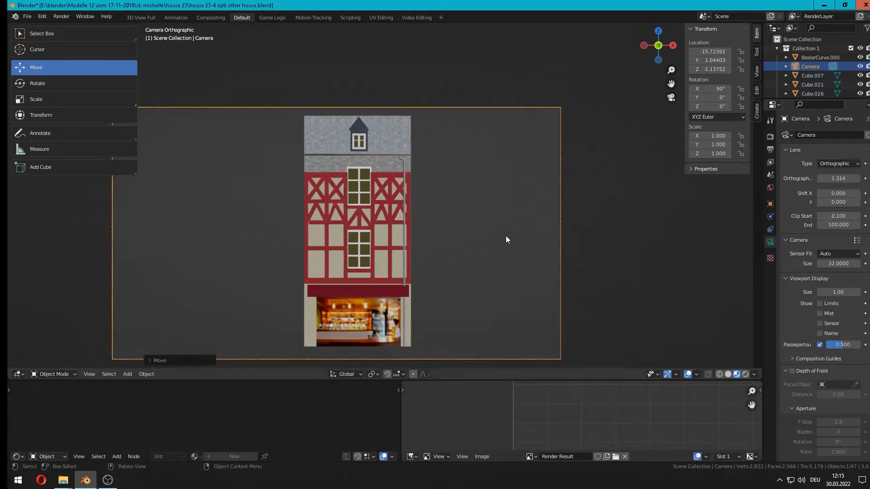
pyautogui.scroll(-2, 487, 229)
pyautogui.keyDown('shift'); pyautogui.moveTo(476, 220); pyautogui.dragTo(511, 194, button='middle'); pyautogui.keyUp('shift')
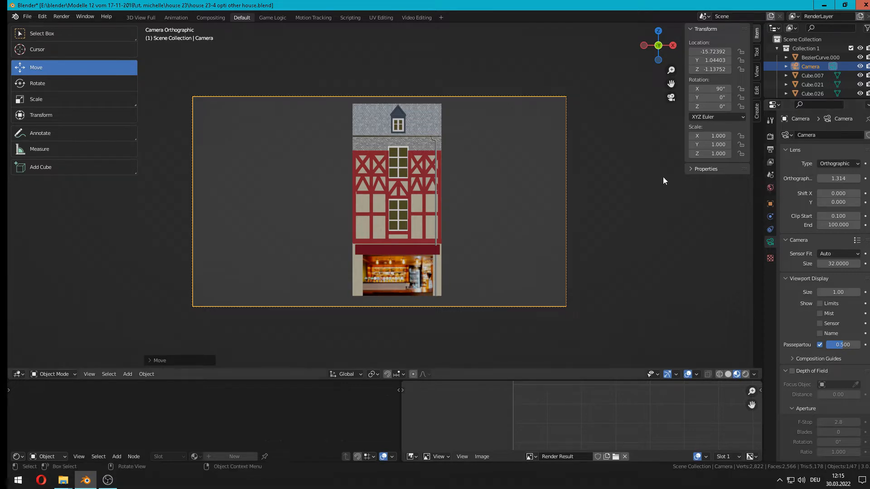
# Select the sun lamp above the scene and delete it
pyautogui.scroll(-4, 662, 177)
pyautogui.moveTo(573, 187); pyautogui.dragTo(488, 196, button='middle')
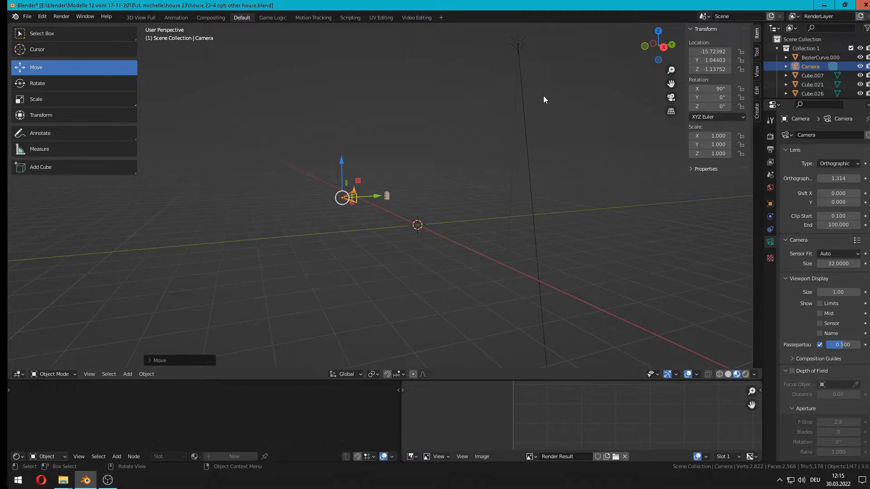
pyautogui.click(519, 57)
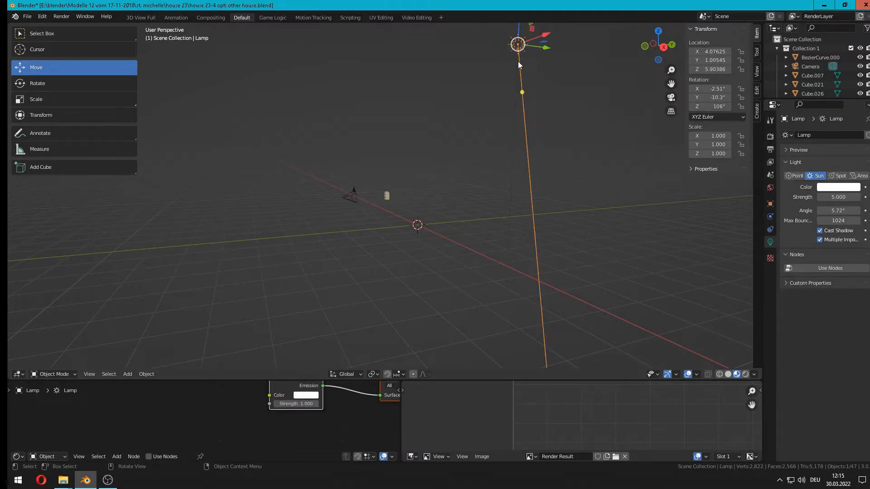
pyautogui.press('x')
pyautogui.click(518, 61)
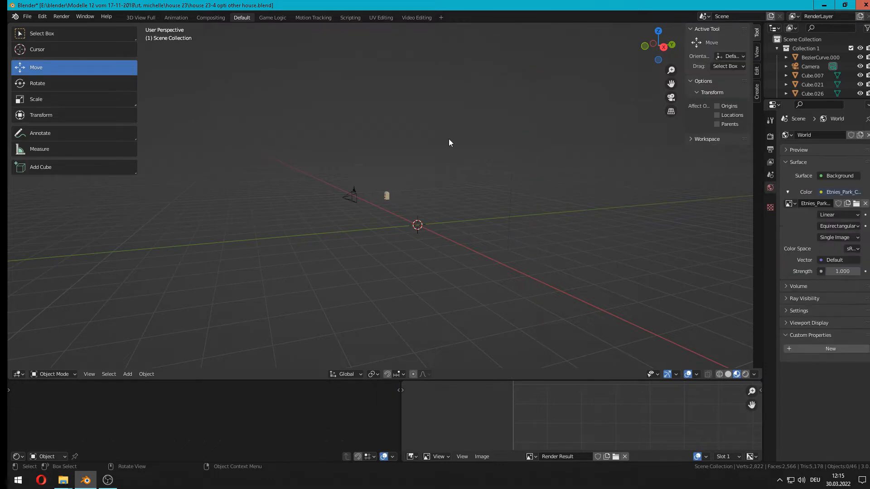
# Replace the world's environment texture with a plain RGB background colour and brighten it to white
pyautogui.scroll(5, 358, 207)
pyautogui.moveTo(389, 215)
pyautogui.mouseDown(button='middle')
pyautogui.moveTo(454, 216)
pyautogui.moveTo(395, 205)
pyautogui.mouseUp(button='middle')
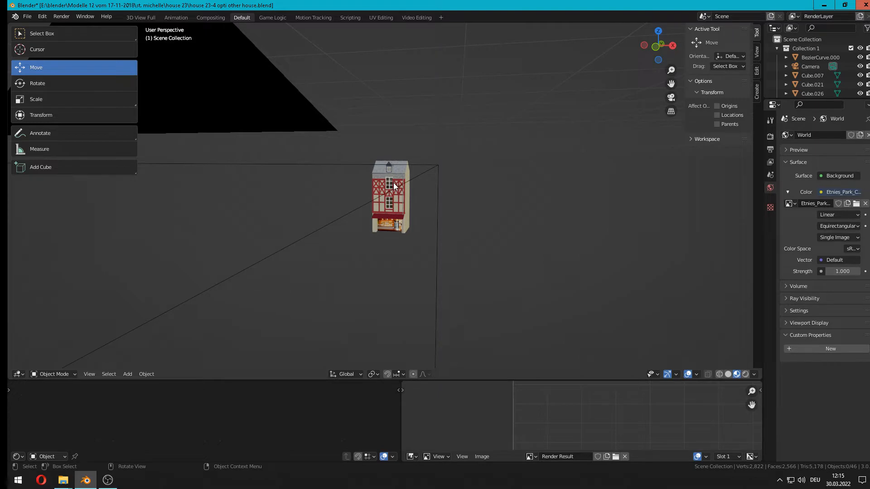
pyautogui.press('KP_1')
pyautogui.scroll(4, 392, 198)
pyautogui.scroll(1, 392, 197)
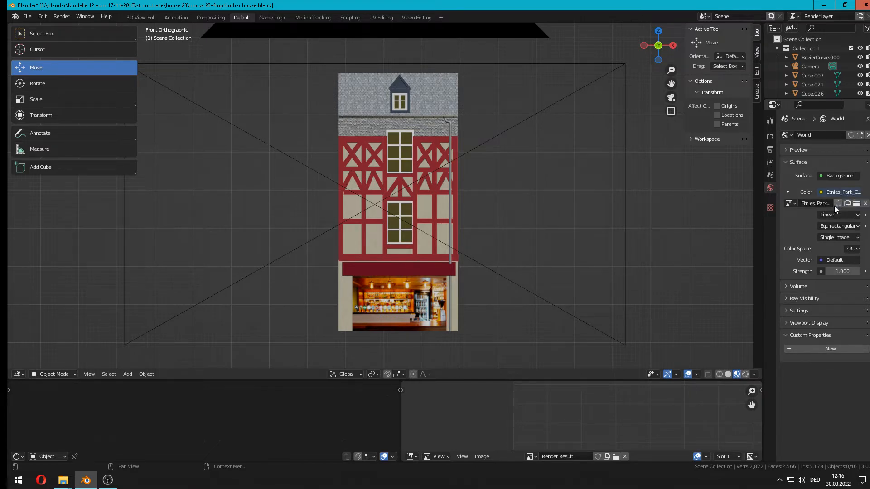
pyautogui.click(865, 204)
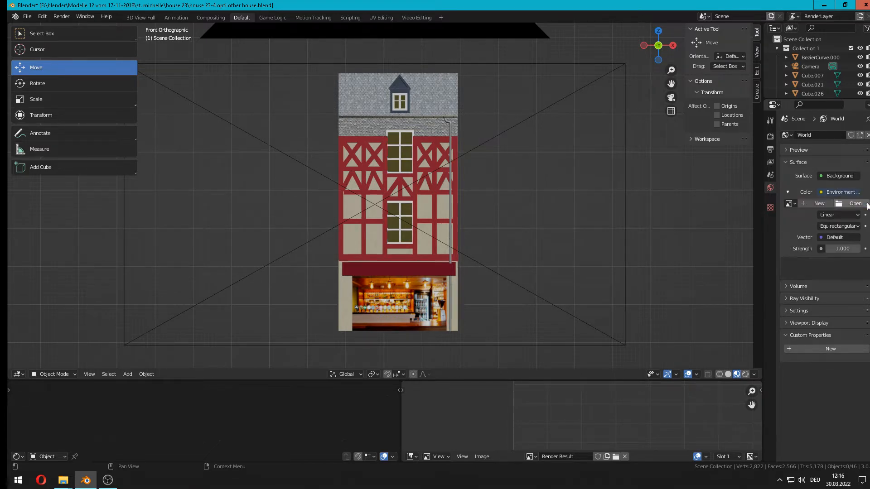
pyautogui.click(829, 192)
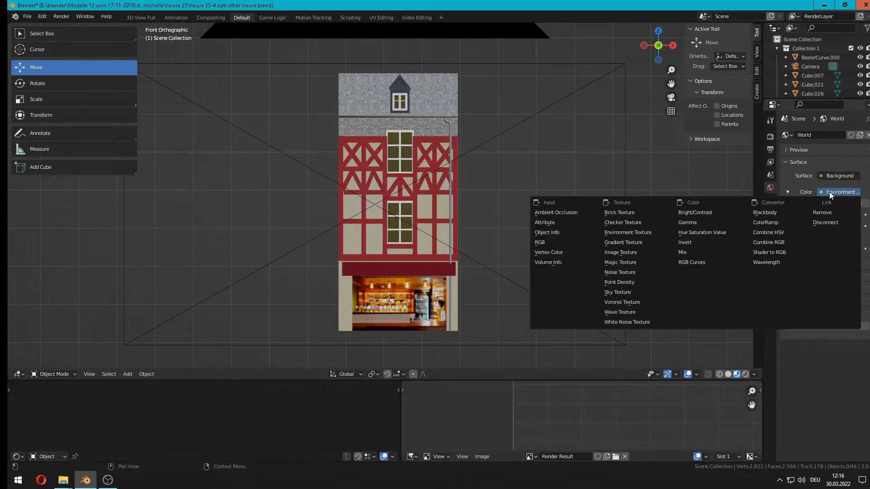
pyautogui.click(551, 242)
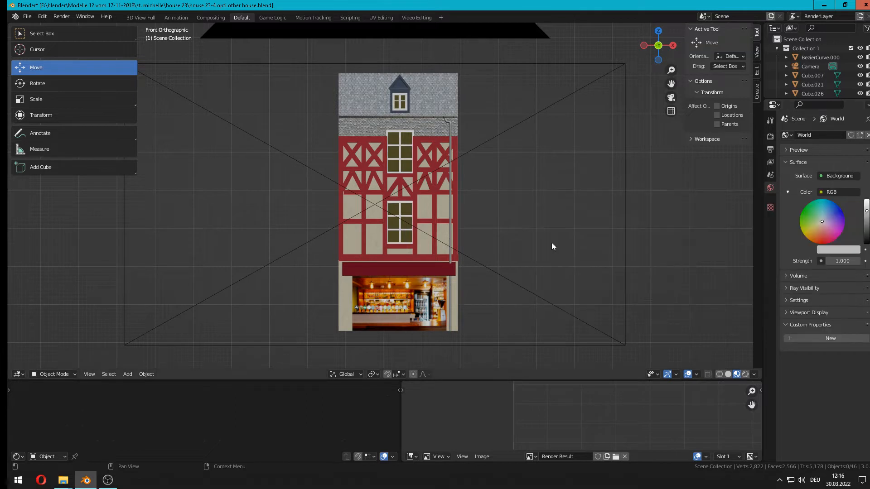
pyautogui.moveTo(866, 210); pyautogui.dragTo(866, 200)
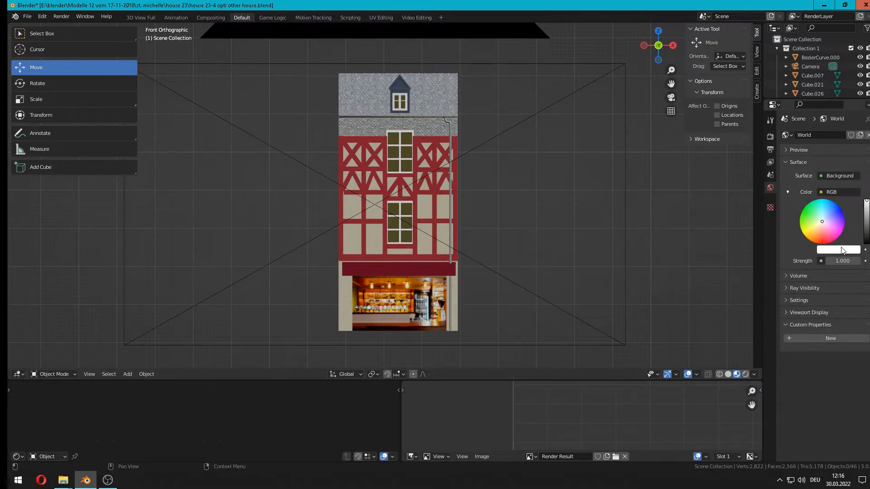
# Set the world background strength to 0.9
pyautogui.click(840, 260)
pyautogui.press('BackSpace')
pyautogui.press('BackSpace')
pyautogui.write('.9')
pyautogui.press('Return')
# Set the Cycles render samples to 32 and enable denoising for the viewport
pyautogui.click(770, 149)
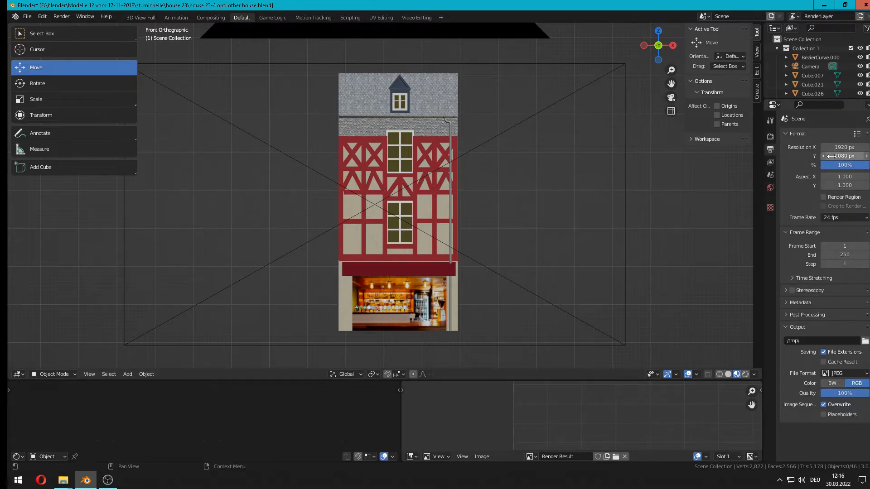
pyautogui.click(771, 138)
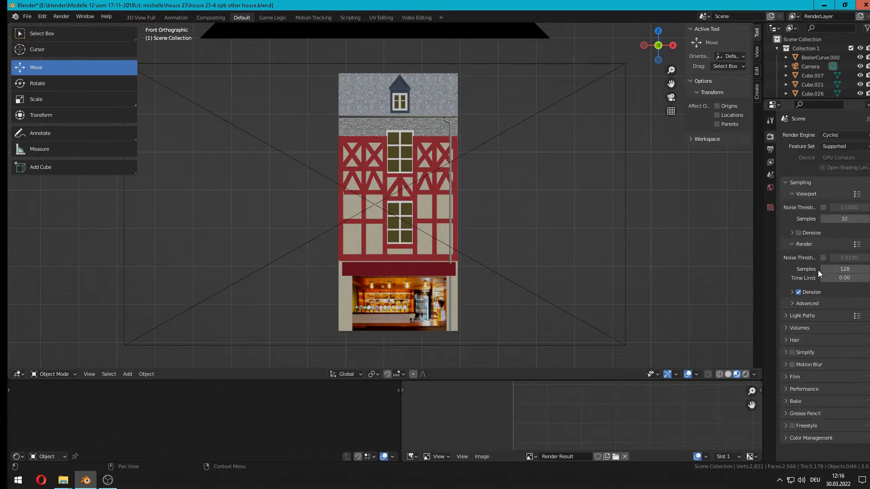
pyautogui.click(843, 269)
pyautogui.write('32')
pyautogui.press('Return')
pyautogui.click(800, 233)
# Render the front view of the house and fit the whole image in the render window
pyautogui.scroll(-1, 453, 175)
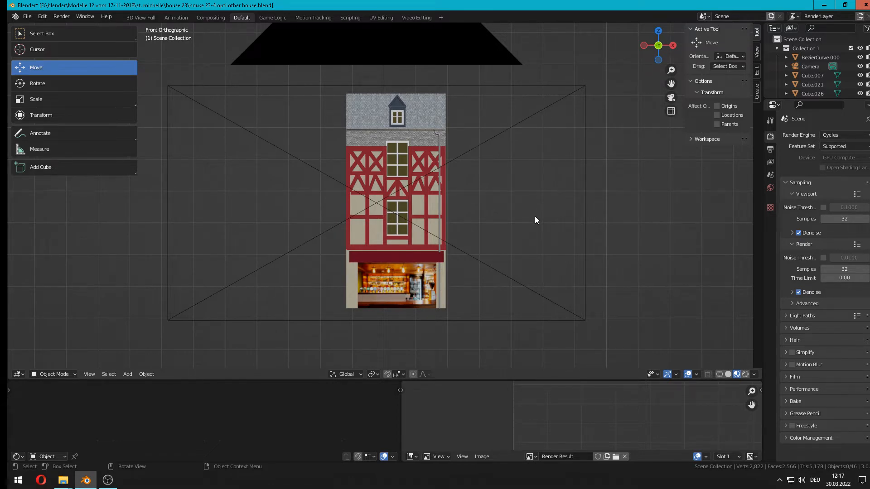
pyautogui.press('F12')
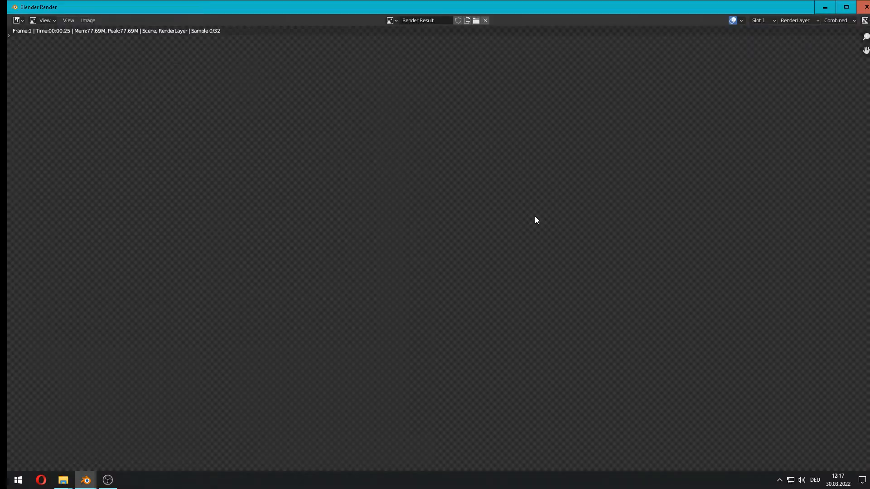
pyautogui.scroll(-1, 535, 216)
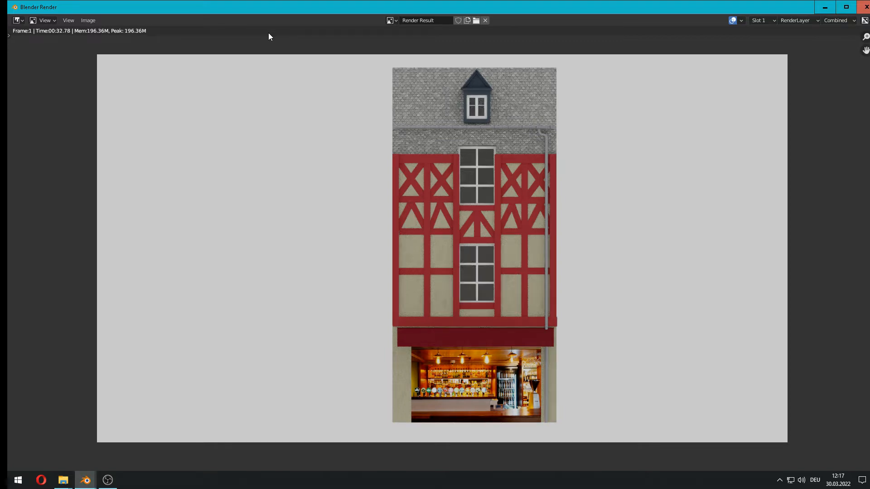
# Save the rendered facade as front.jpg in the house 23 folder and close the render window
pyautogui.click(88, 20)
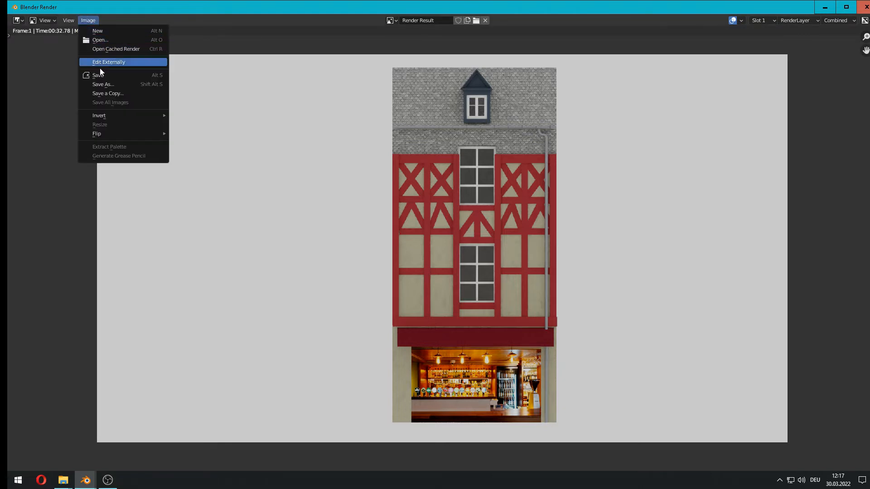
pyautogui.click(104, 85)
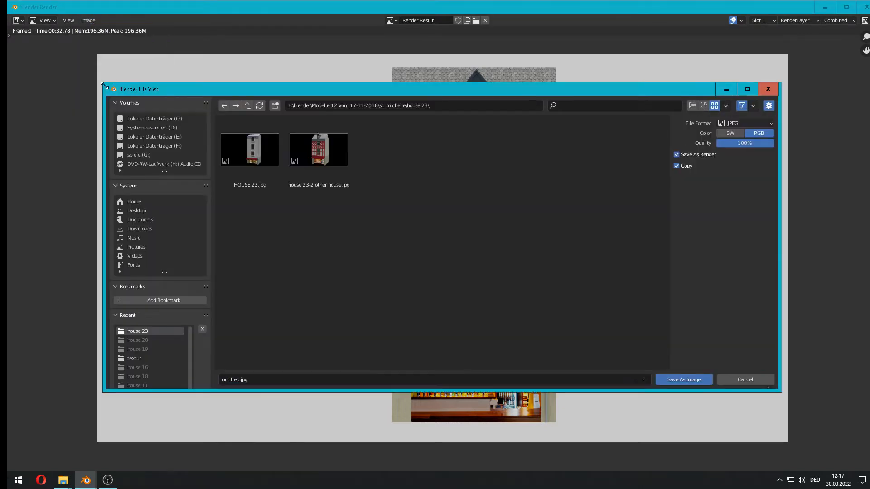
pyautogui.click(233, 381)
pyautogui.doubleClick(233, 382)
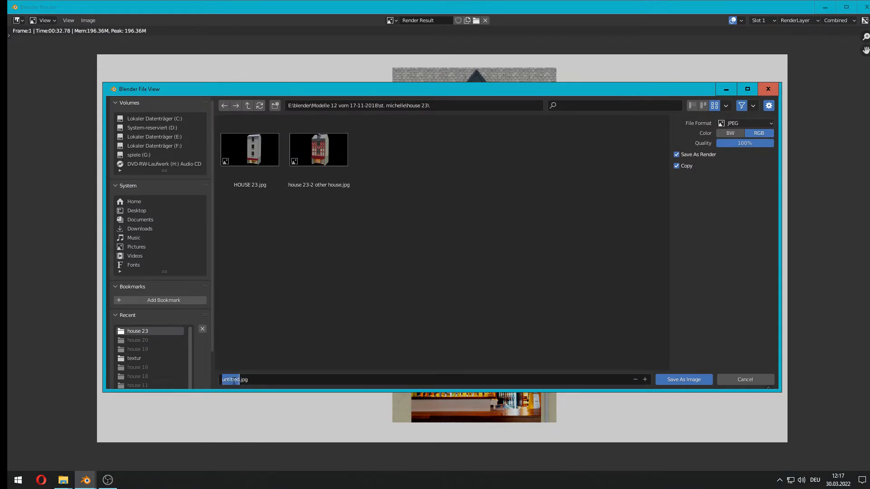
pyautogui.write('for')
pyautogui.press('BackSpace')
pyautogui.press('BackSpace')
pyautogui.write('ront')
pyautogui.click(696, 382)
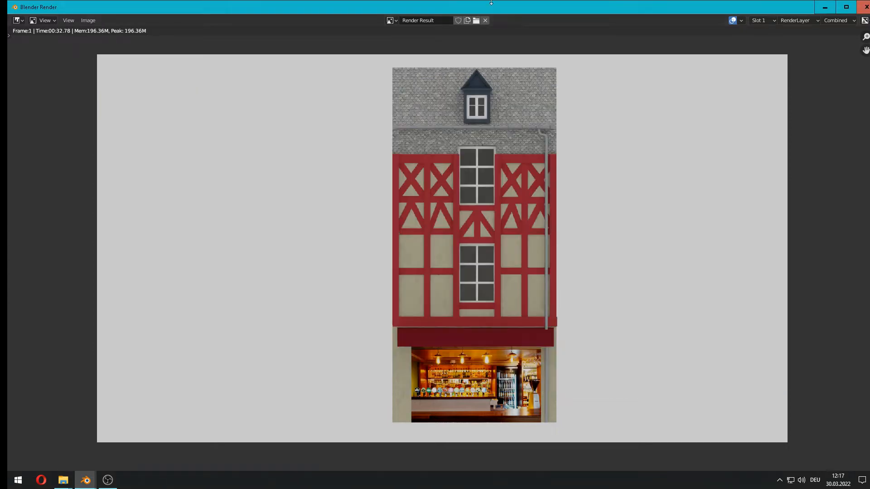
pyautogui.click(866, 7)
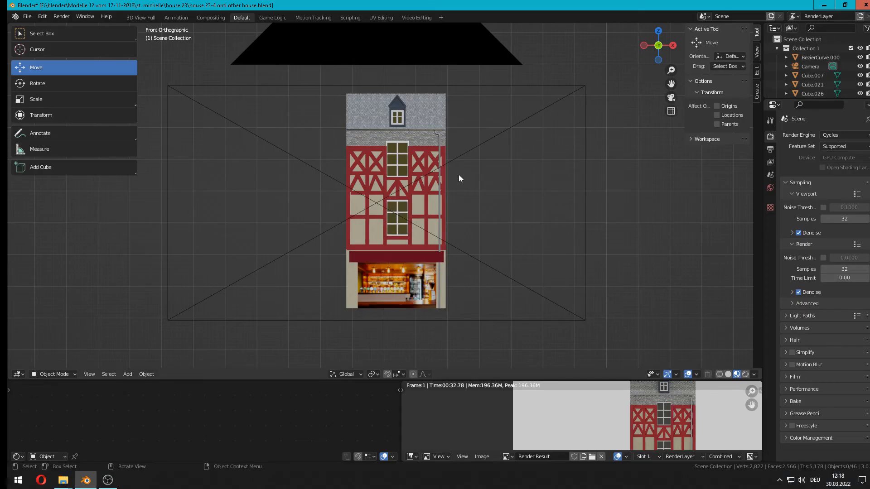
# Select the camera and rotate it 180° about the global Z axis
pyautogui.scroll(-5, 454, 199)
pyautogui.moveTo(455, 210); pyautogui.dragTo(246, 253, button='middle')
pyautogui.click(252, 245)
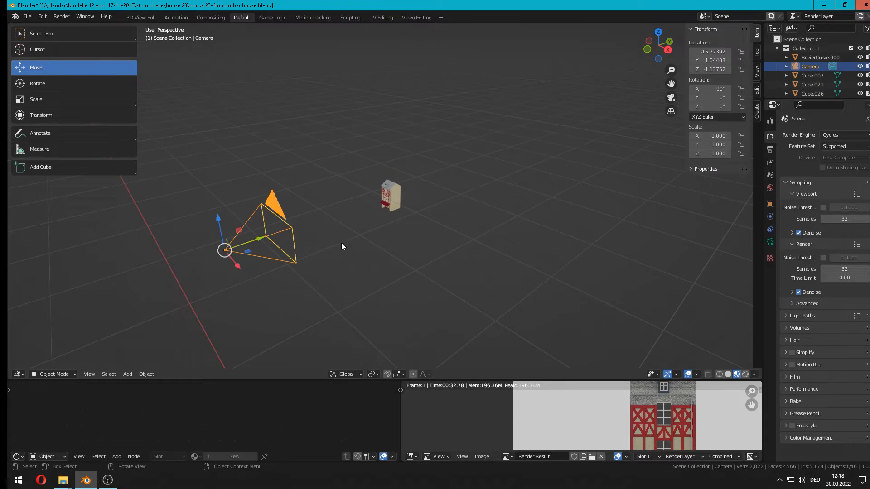
pyautogui.write('rz')
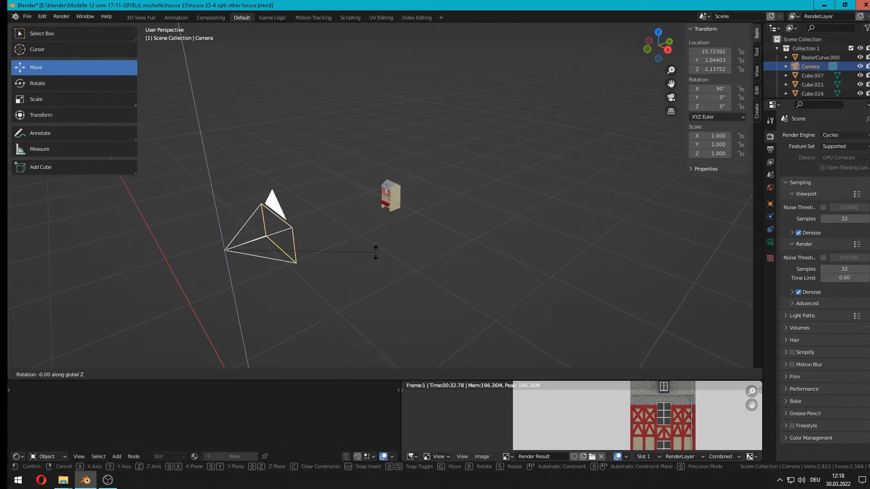
pyautogui.write('180')
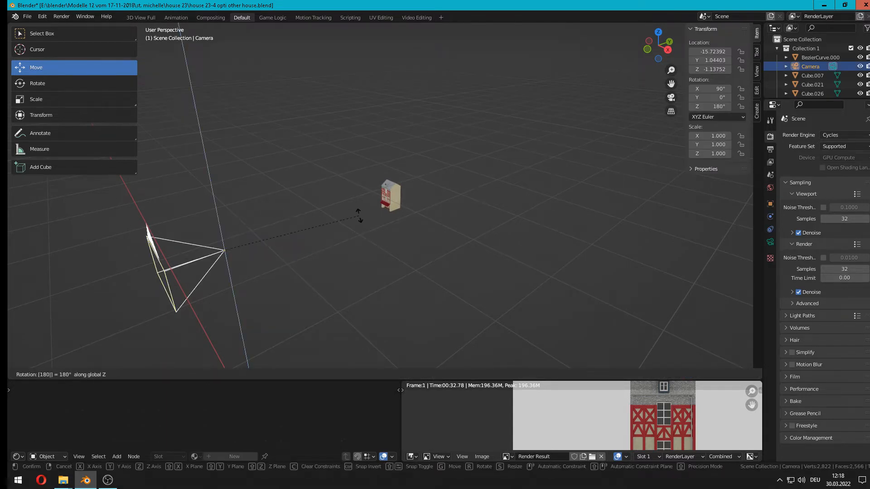
pyautogui.press('Return')
# Move the camera along Y to about 6.71, behind the house, and check the rear wall through the camera
pyautogui.moveTo(256, 238); pyautogui.dragTo(471, 152)
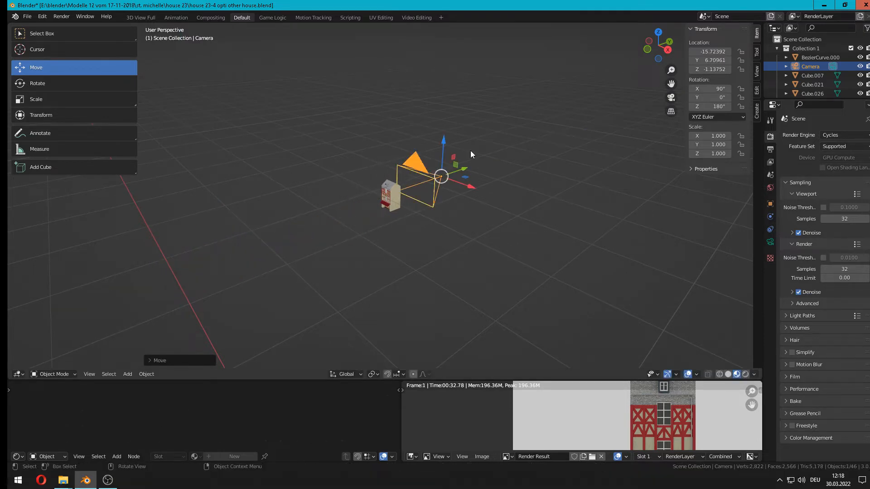
pyautogui.press('KP_0')
pyautogui.scroll(4, 410, 173)
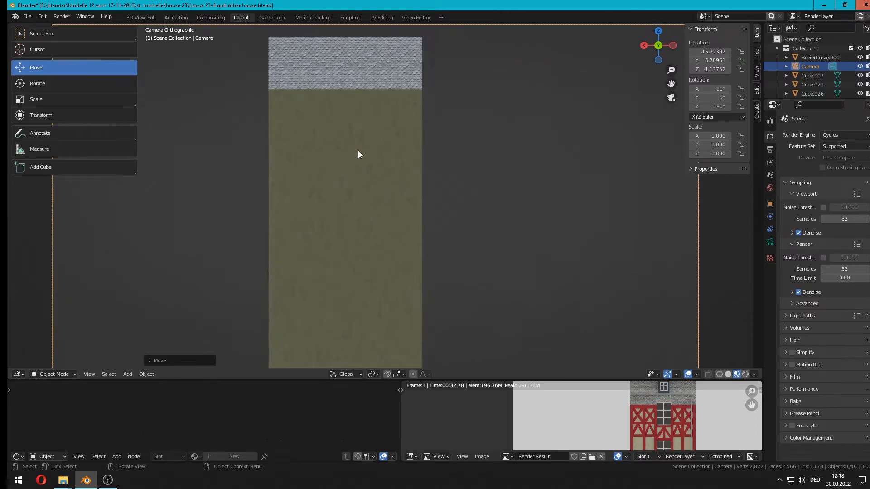
pyautogui.scroll(4, 358, 154)
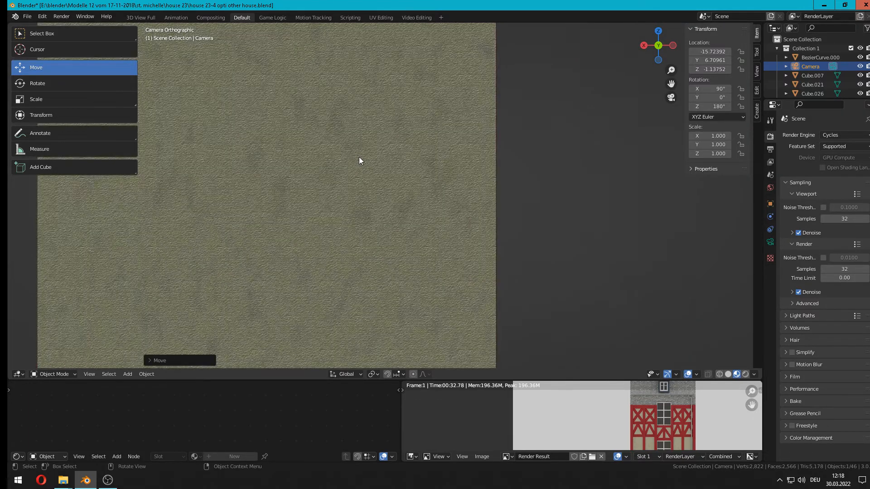
pyautogui.scroll(-8, 360, 160)
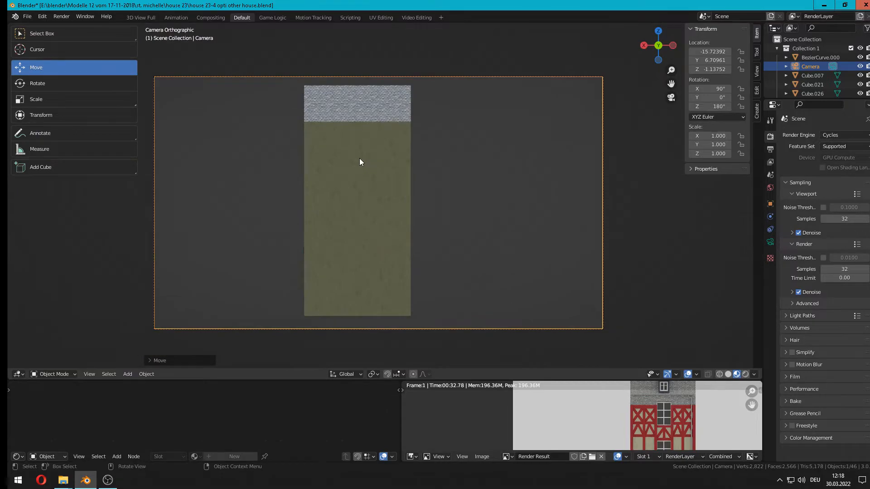
# Render the rear view of the house, save it as back.jpg in the house 23 folder, and close the render window
pyautogui.press('F12')
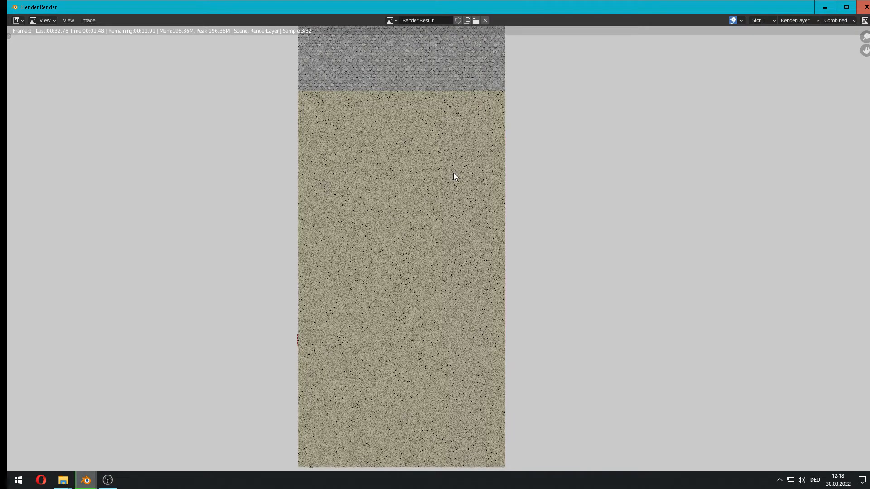
pyautogui.scroll(-1, 455, 176)
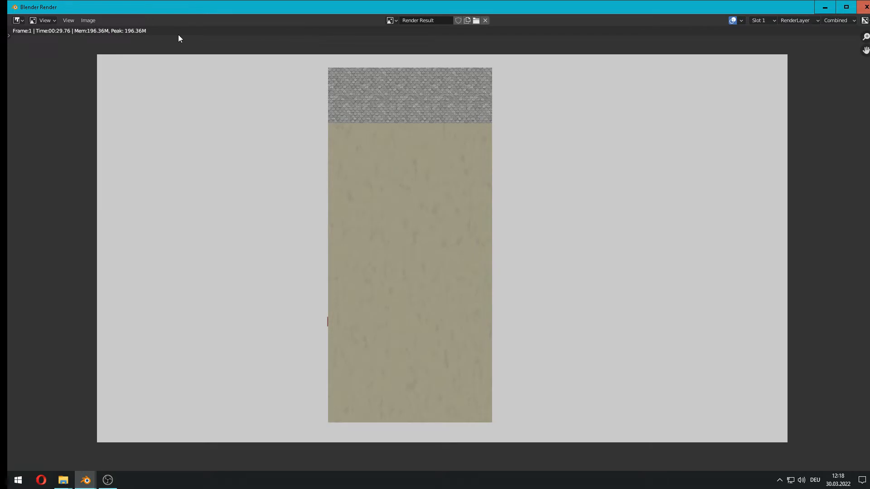
pyautogui.click(88, 20)
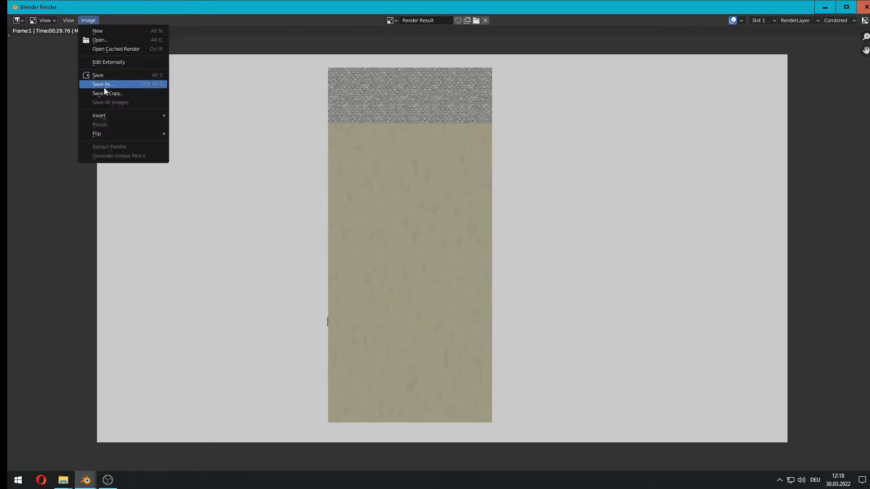
pyautogui.click(106, 87)
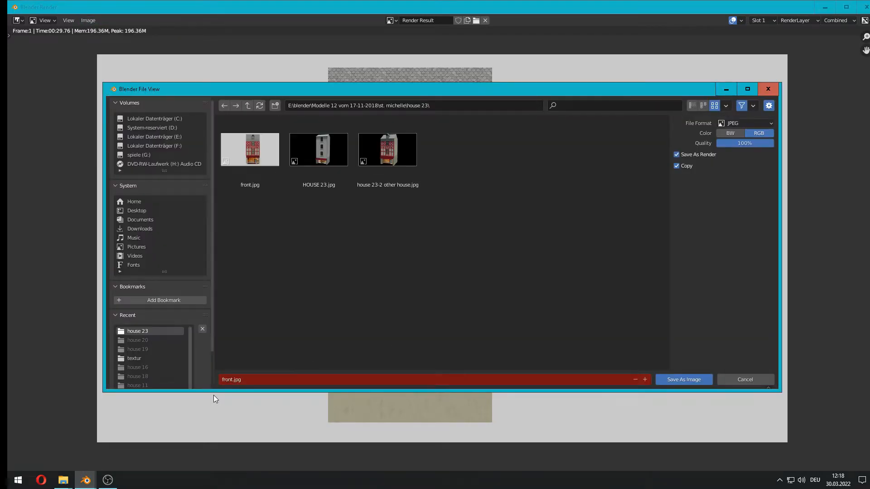
pyautogui.click(226, 379)
pyautogui.doubleClick(227, 379)
pyautogui.write('back')
pyautogui.click(683, 379)
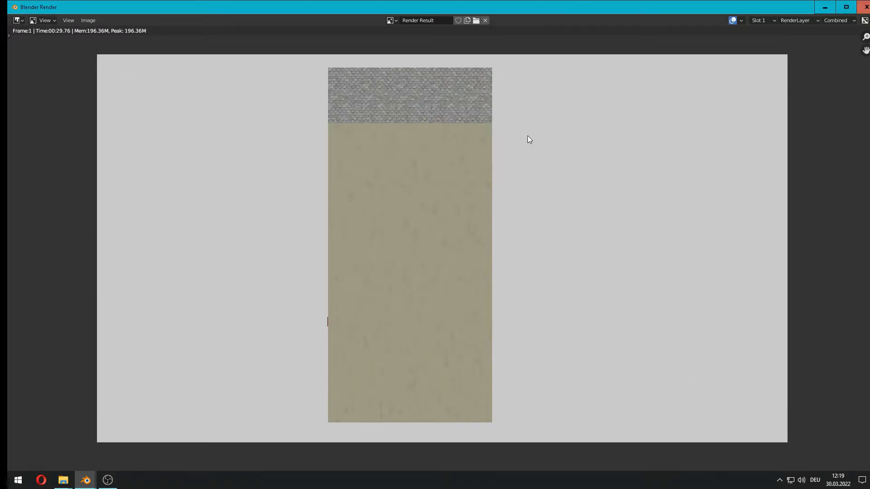
pyautogui.click(865, 7)
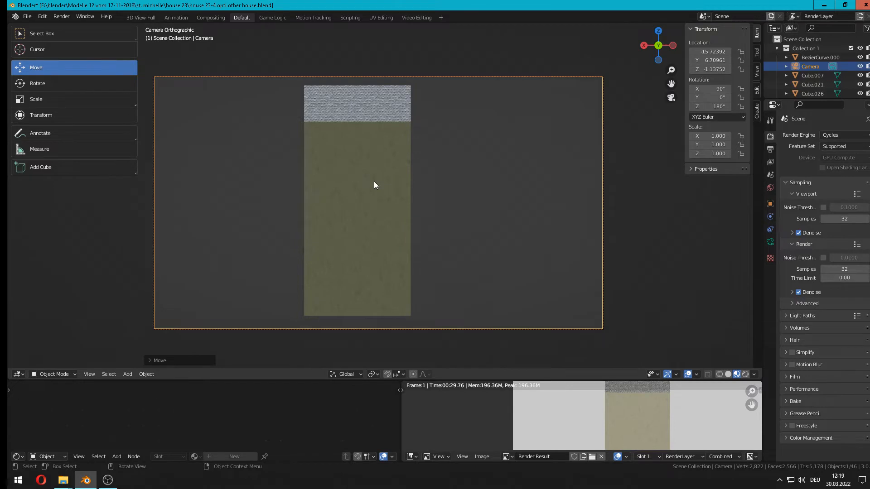
# Leave the camera view and rotate the camera another 90° about the global Z axis
pyautogui.press('KP_0')
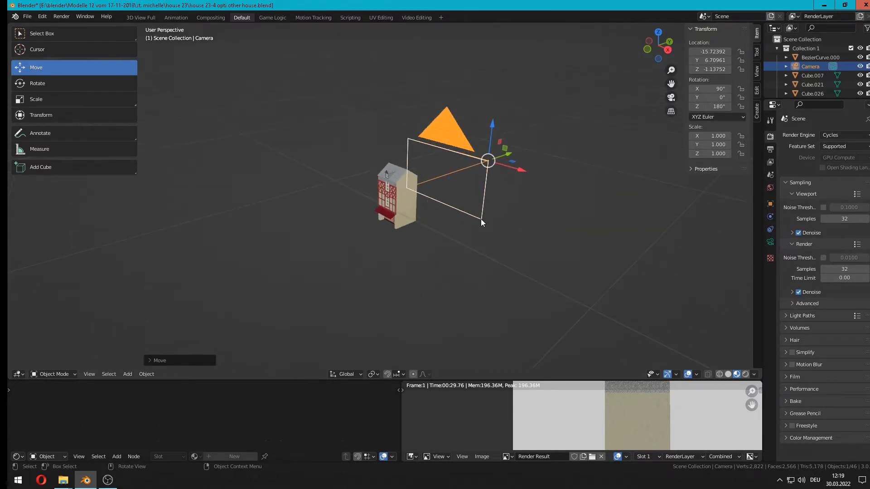
pyautogui.press('r')
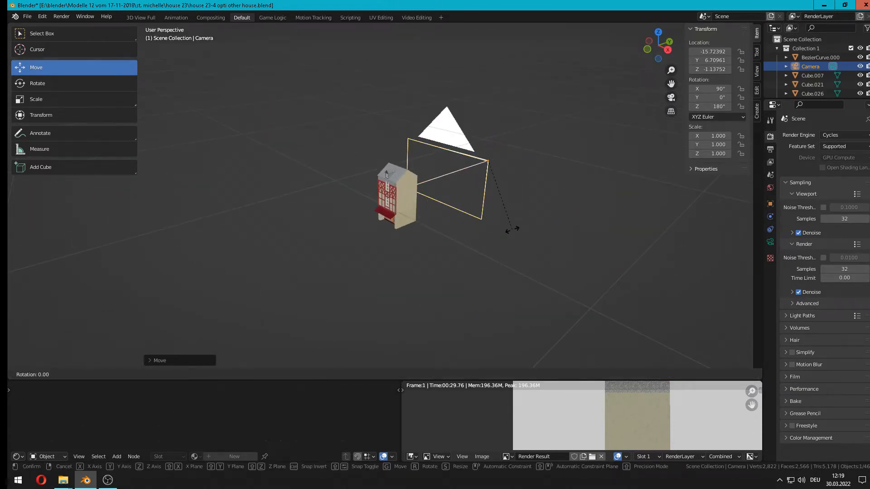
pyautogui.write('z90')
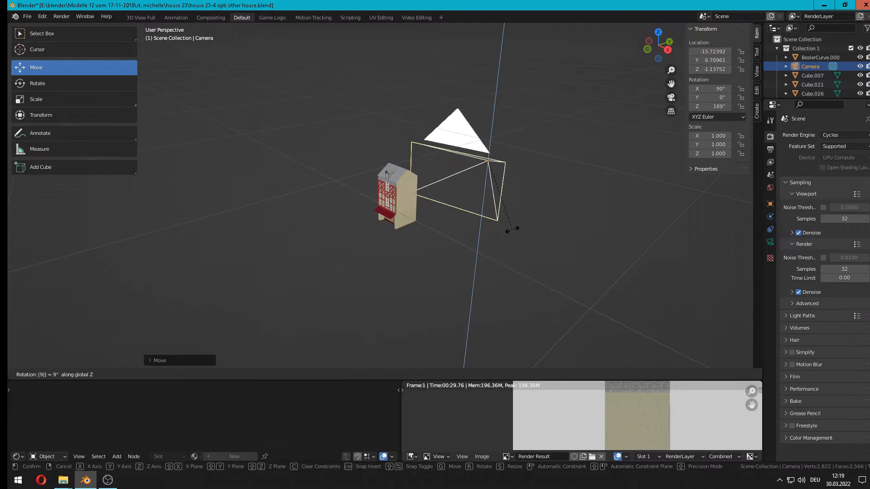
pyautogui.press('Return')
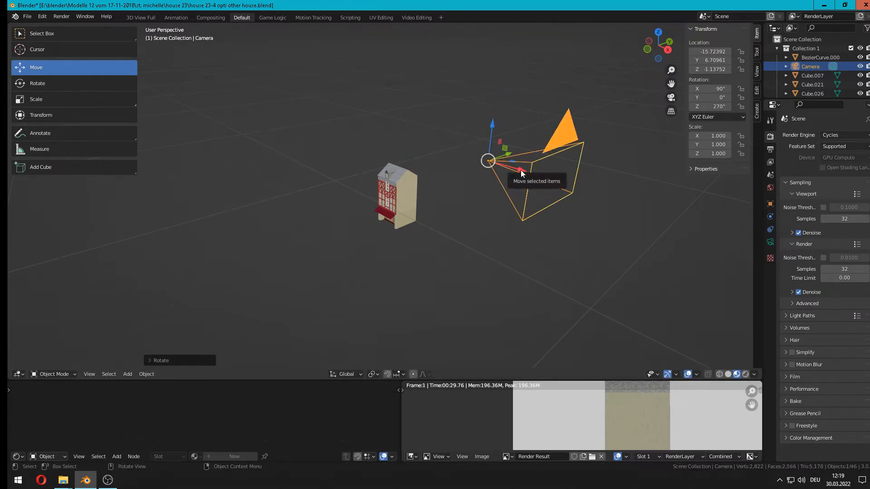
# Move the camera to about X -18.54, Y 4.75, beside the house, and look through it at the side wall
pyautogui.moveTo(520, 171); pyautogui.dragTo(400, 162)
pyautogui.moveTo(401, 162); pyautogui.dragTo(320, 247, button='middle')
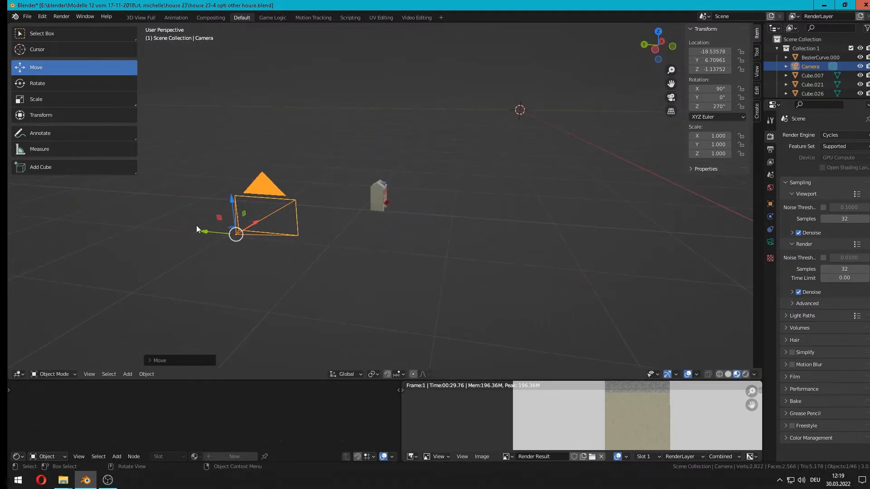
pyautogui.moveTo(196, 225); pyautogui.dragTo(304, 234)
pyautogui.press('KP_0')
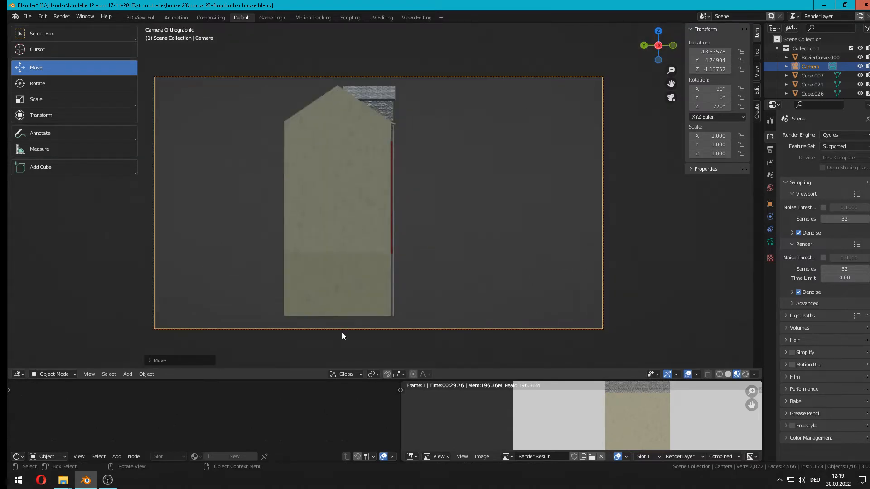
# Open the house body mesh for editing from the camera's side view, with face selection active
pyautogui.scroll(2, 349, 292)
pyautogui.scroll(2, 350, 296)
pyautogui.scroll(-2, 351, 299)
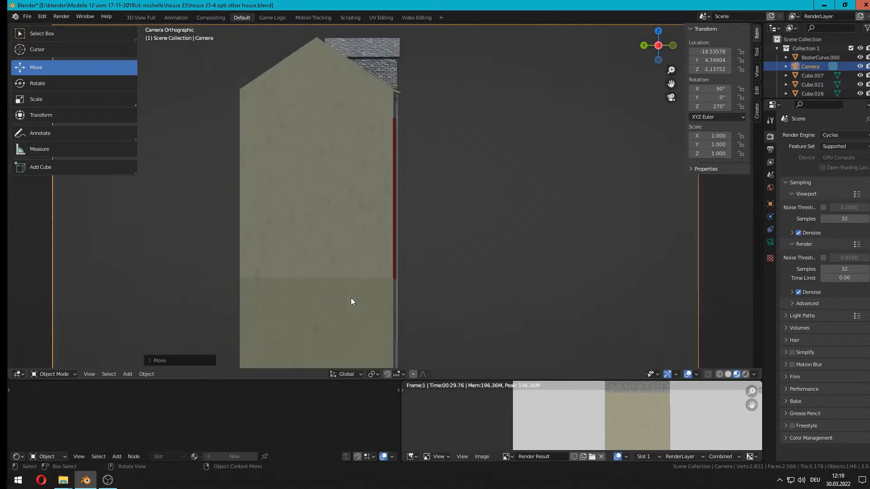
pyautogui.keyDown('shift'); pyautogui.moveTo(357, 302); pyautogui.dragTo(501, 242, button='middle'); pyautogui.keyUp('shift')
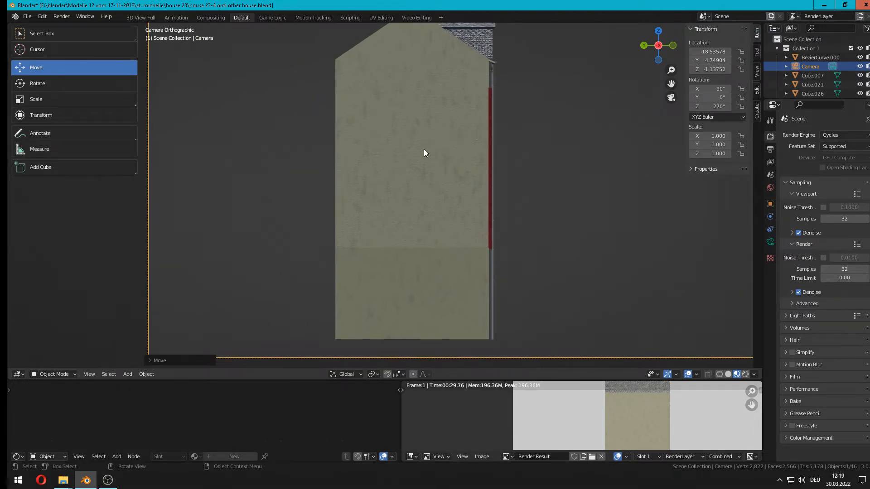
pyautogui.click(387, 178)
pyautogui.press('Tab')
pyautogui.click(387, 243)
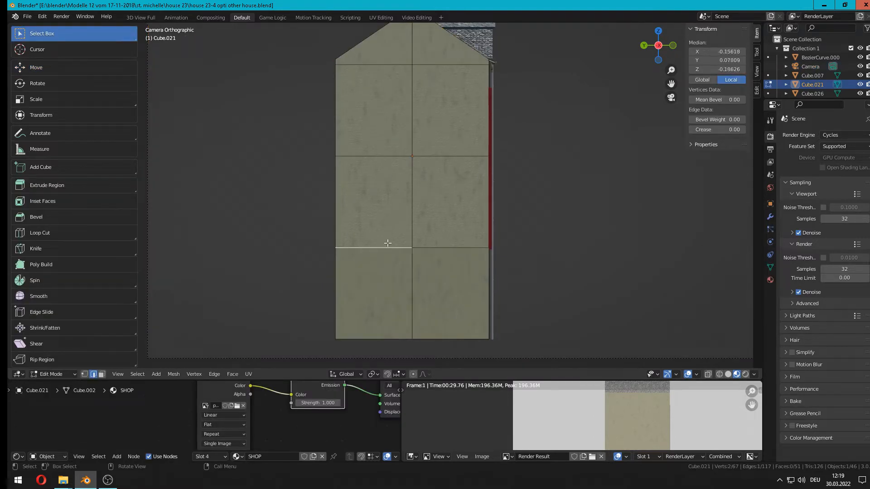
pyautogui.click(102, 374)
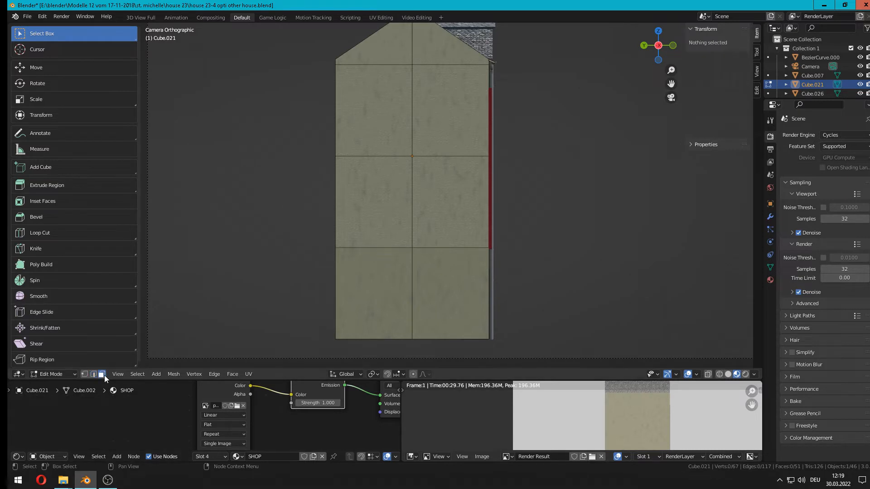
# Select all eight faces of the side wall facing the camera, including the two gable faces
pyautogui.click(397, 286)
pyautogui.keyDown('shift'); pyautogui.click(437, 279); pyautogui.keyUp('shift')
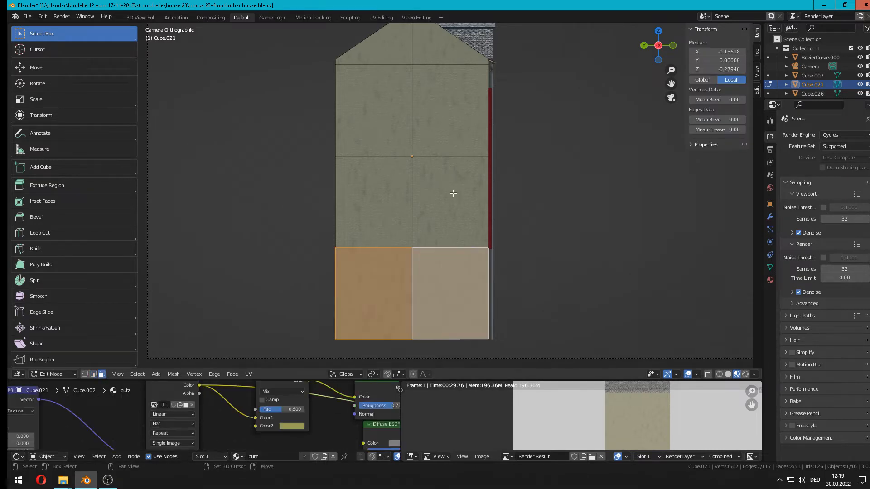
pyautogui.keyDown('shift'); pyautogui.click(453, 193); pyautogui.keyUp('shift')
pyautogui.keyDown('shift'); pyautogui.click(394, 194); pyautogui.keyUp('shift')
pyautogui.keyDown('shift'); pyautogui.click(394, 132); pyautogui.keyUp('shift')
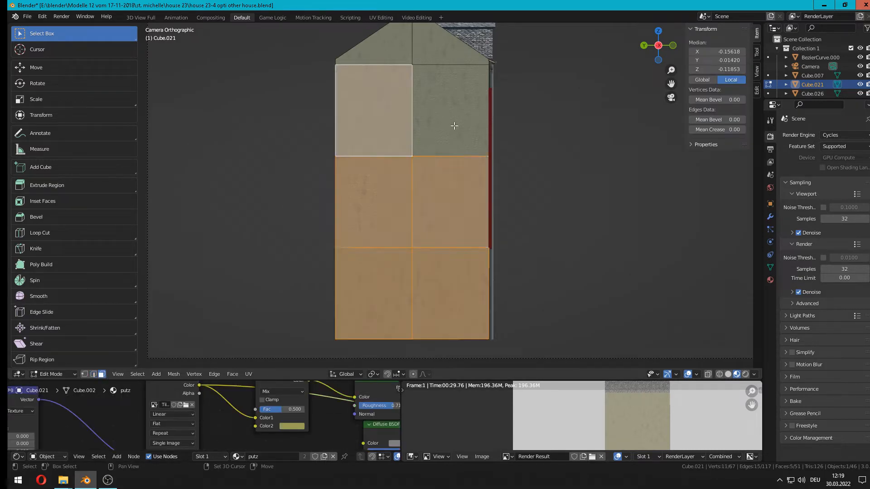
pyautogui.keyDown('shift'); pyautogui.click(442, 43); pyautogui.keyUp('shift')
pyautogui.keyDown('shift'); pyautogui.click(408, 45); pyautogui.keyUp('shift')
pyautogui.keyDown('shift'); pyautogui.click(448, 111); pyautogui.keyUp('shift')
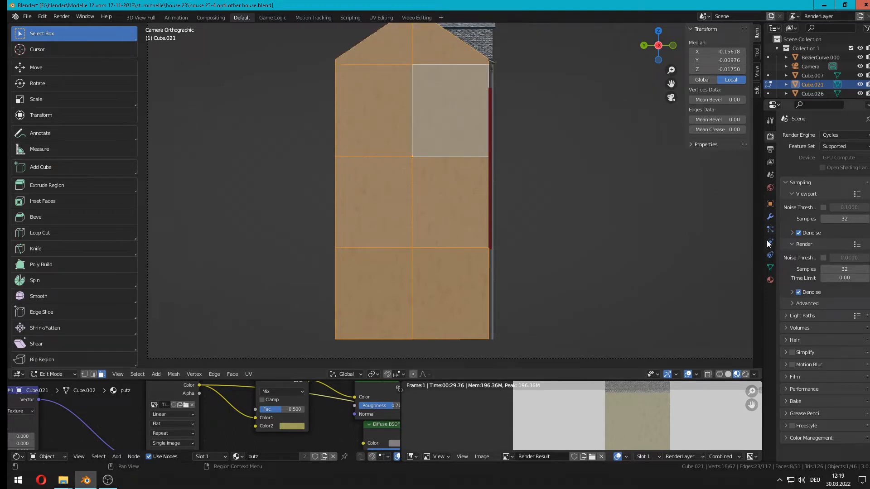
# Assign the putz material to the selected wall faces and UV-map them with Project from View
pyautogui.click(770, 280)
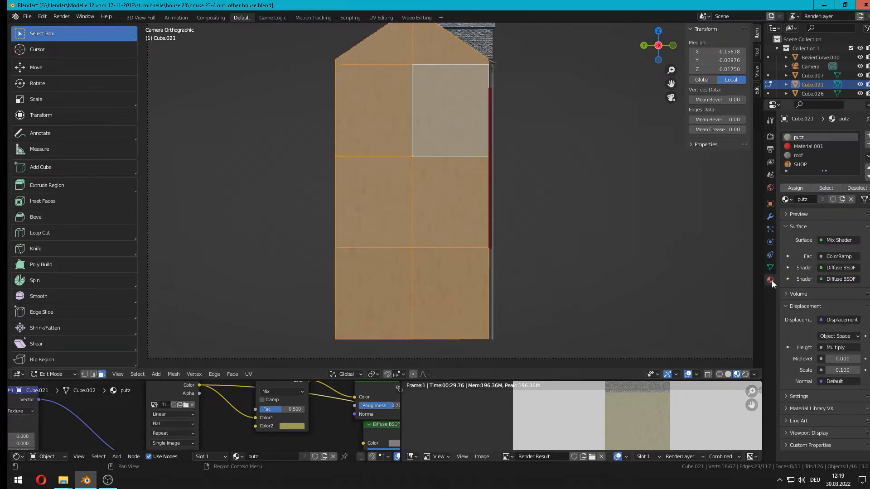
pyautogui.click(798, 191)
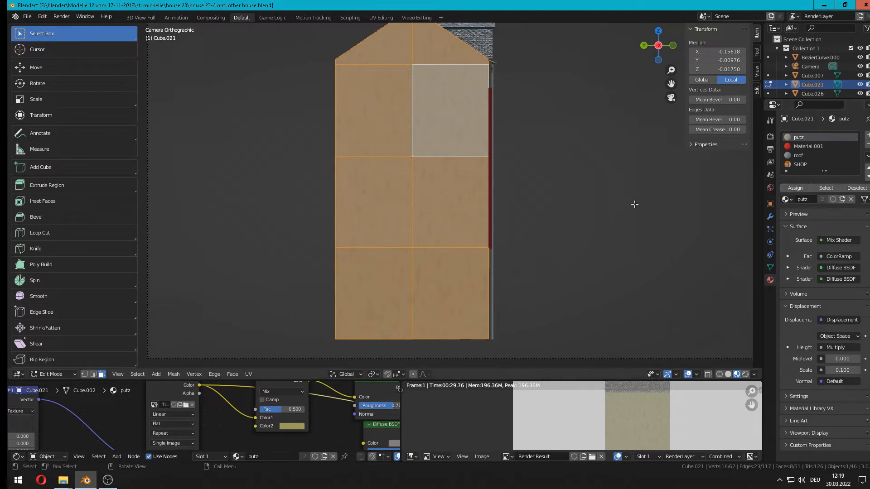
pyautogui.press('u')
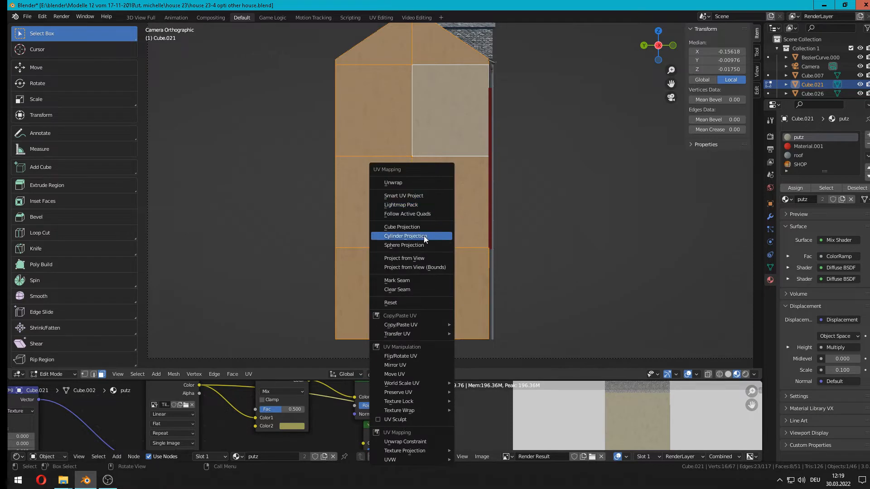
pyautogui.click(422, 258)
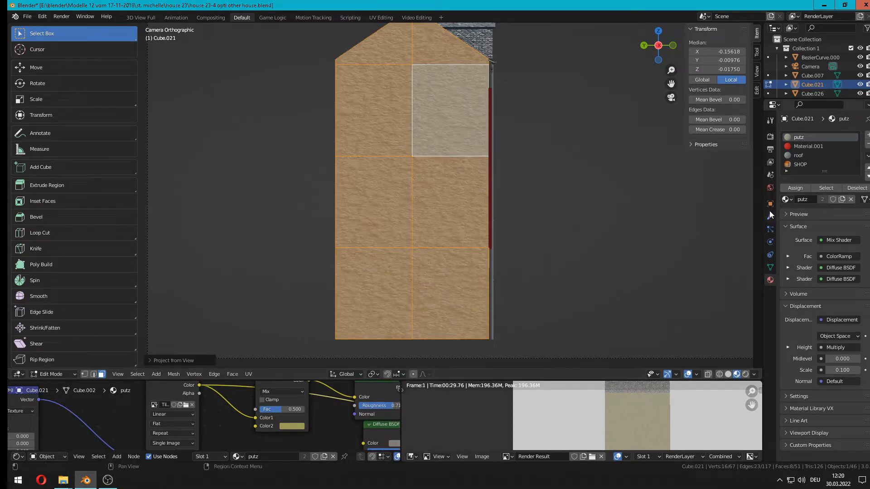
# Switch to the UV Editing workspace and turn its image area into a UV Editor
pyautogui.click(379, 18)
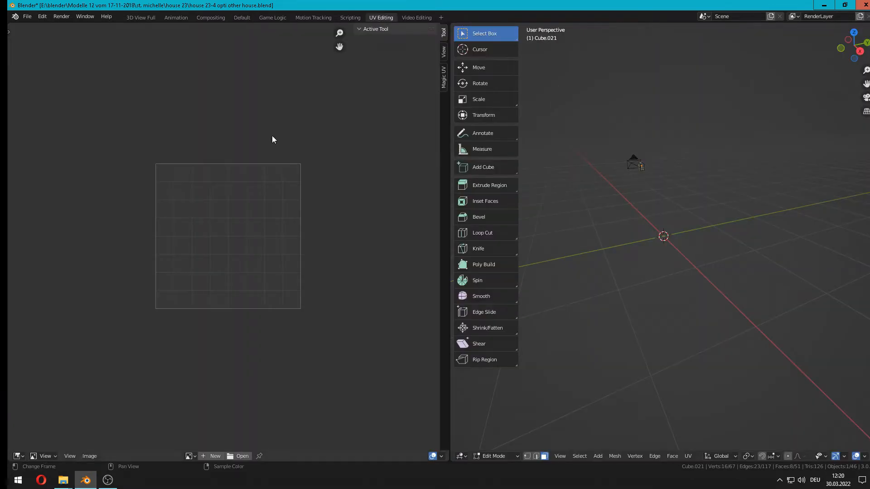
pyautogui.click(18, 457)
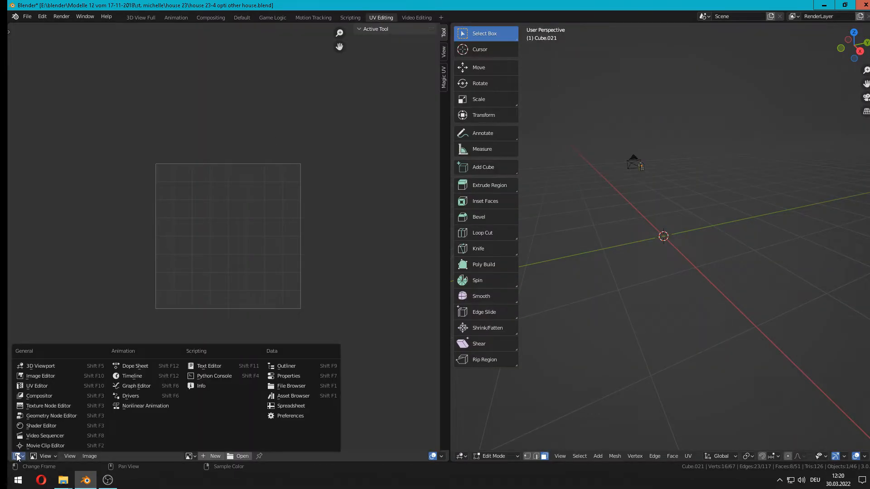
pyautogui.click(55, 387)
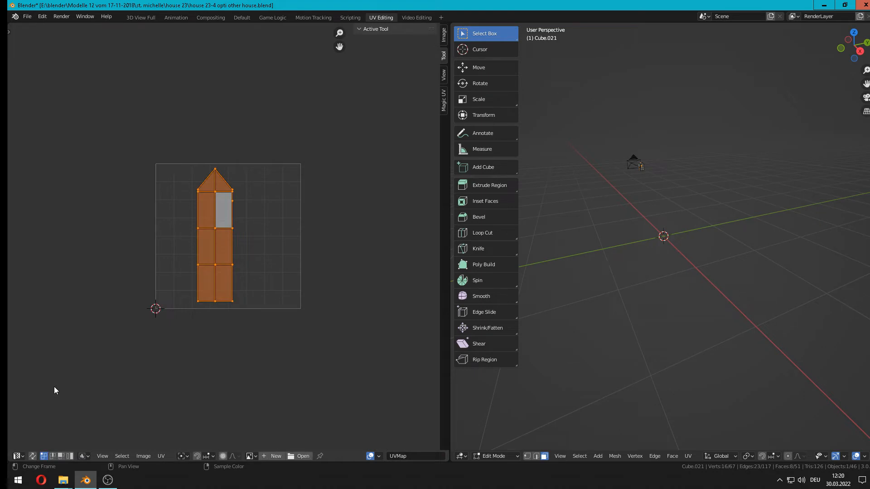
pyautogui.click(250, 456)
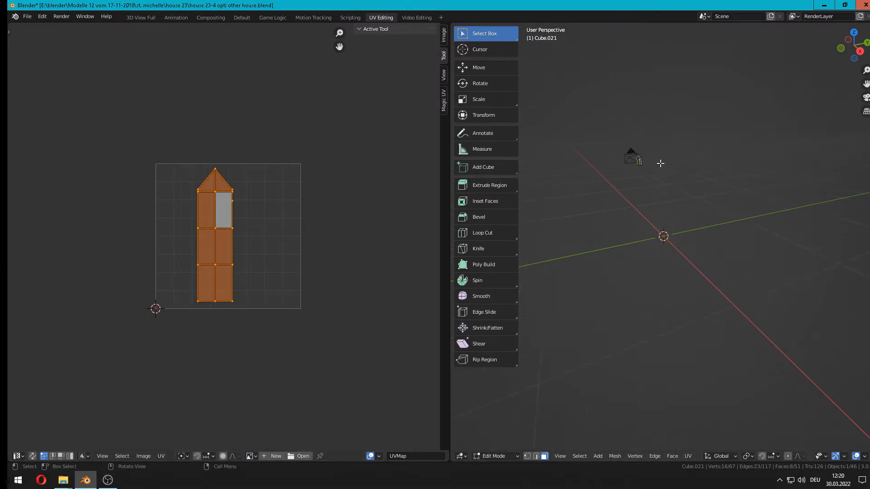
# Frame the house in the 3D view with Material Preview shading and inspect the plaster on the opposite side wall
pyautogui.click(639, 160)
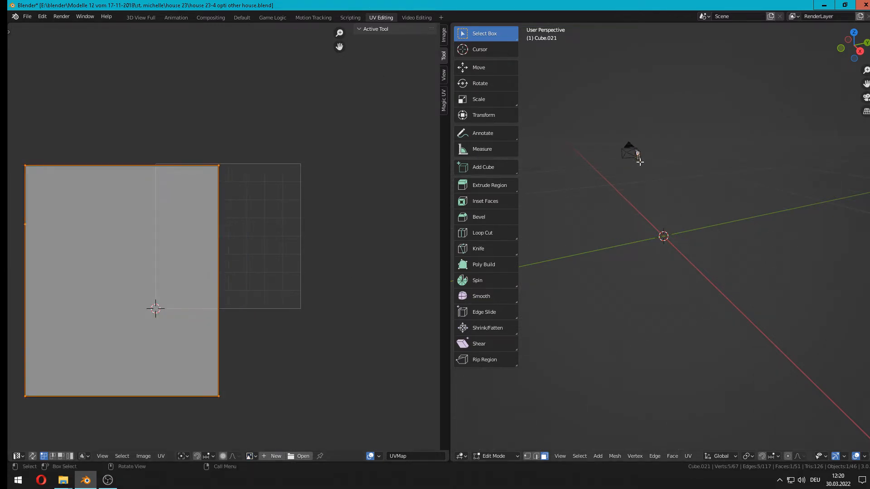
pyautogui.press('KP_Decimal')
pyautogui.scroll(-8, 650, 167)
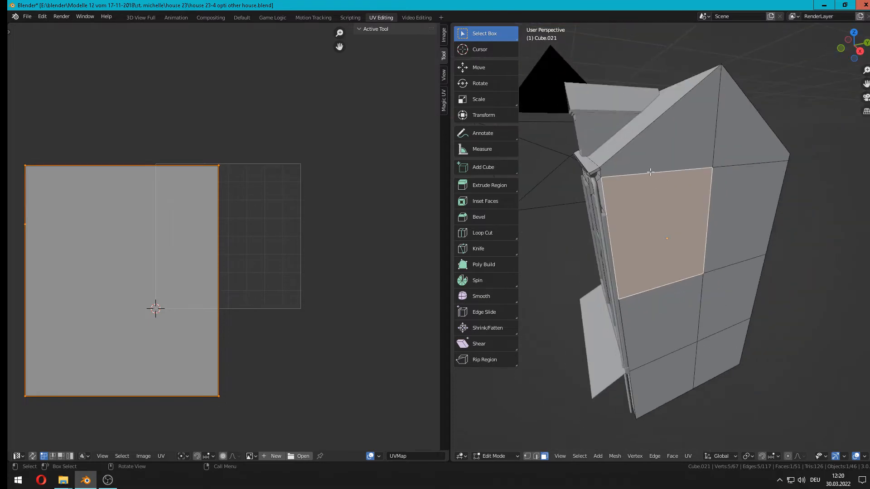
pyautogui.moveTo(662, 178); pyautogui.dragTo(686, 171, button='middle')
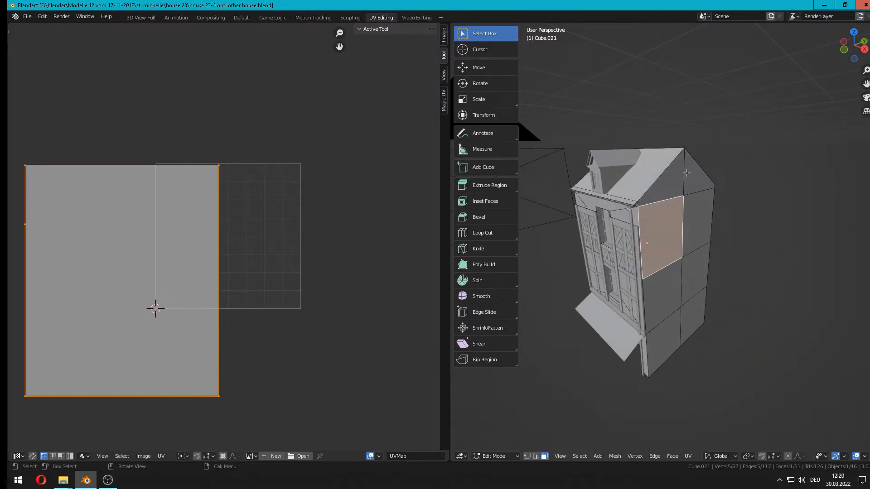
pyautogui.moveTo(686, 172); pyautogui.dragTo(688, 167, button='middle')
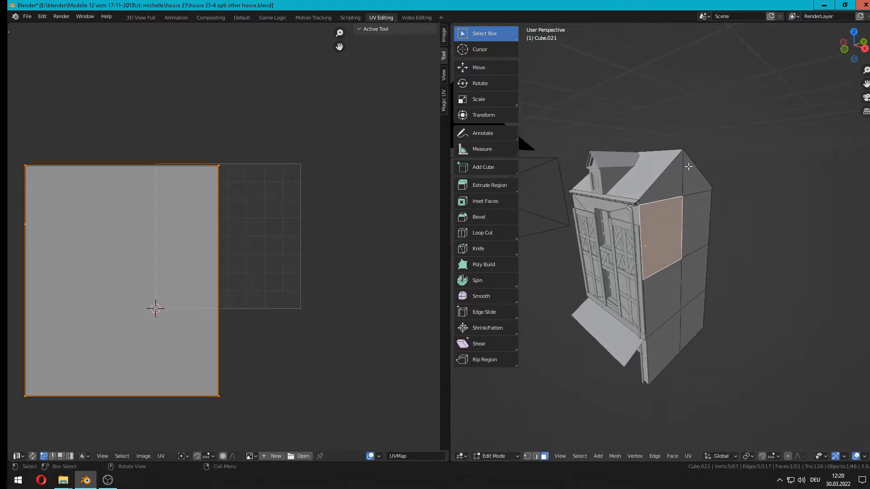
pyautogui.scroll(-3, 843, 461)
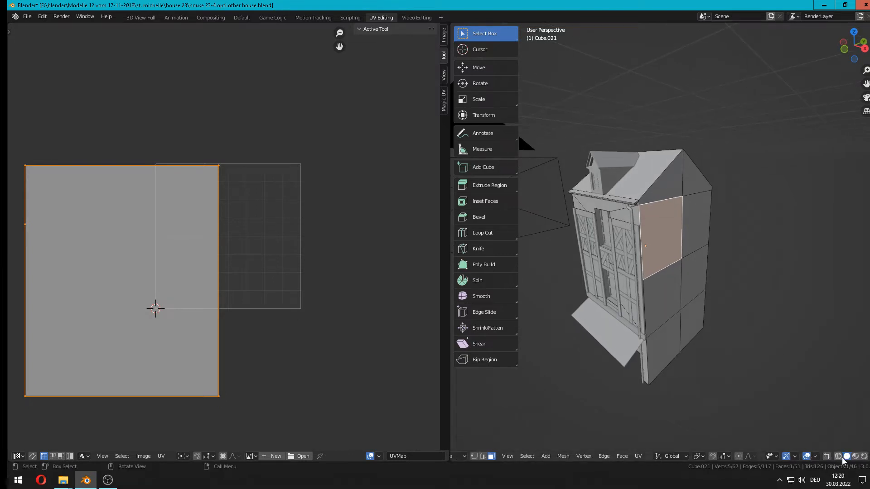
pyautogui.scroll(-1, 843, 461)
pyautogui.click(851, 457)
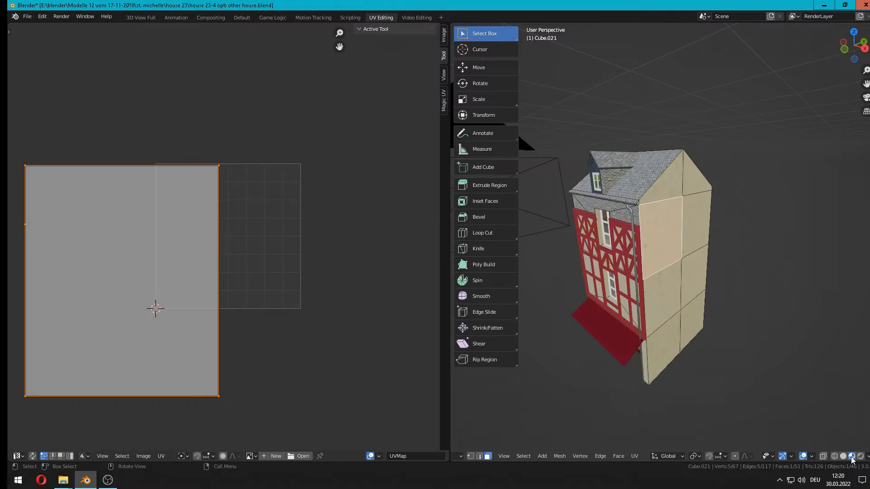
pyautogui.moveTo(675, 195); pyautogui.dragTo(690, 265, button='middle')
pyautogui.scroll(3, 706, 258)
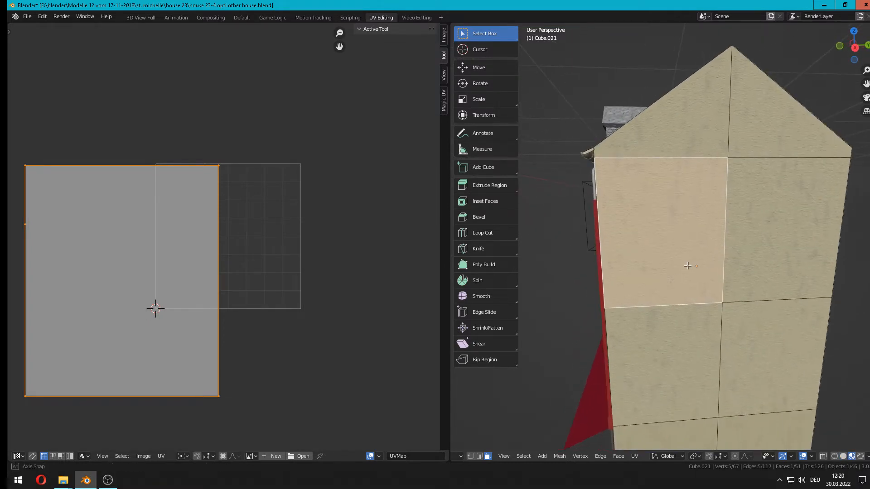
pyautogui.scroll(-2, 702, 301)
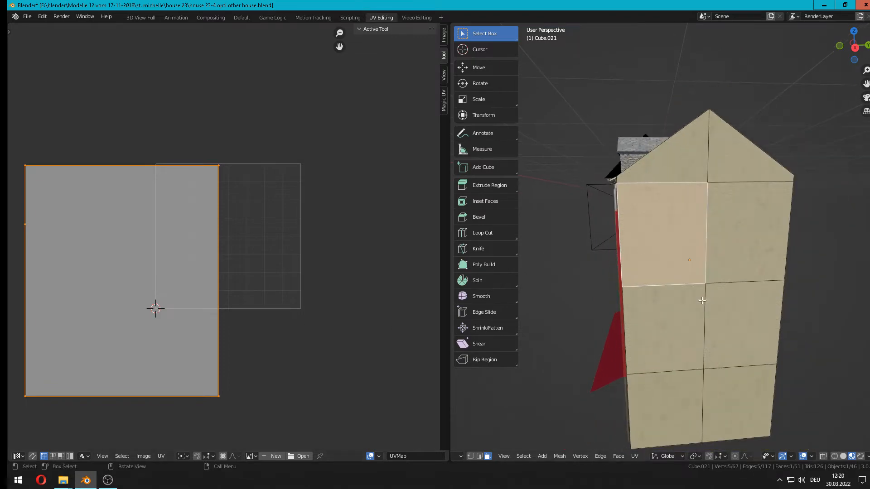
# Orbit to the side wall with the newly projected texture and select all eight of its faces
pyautogui.moveTo(667, 302); pyautogui.dragTo(863, 299, button='middle')
pyautogui.scroll(-4, 426, 300)
pyautogui.scroll(-7, 652, 245)
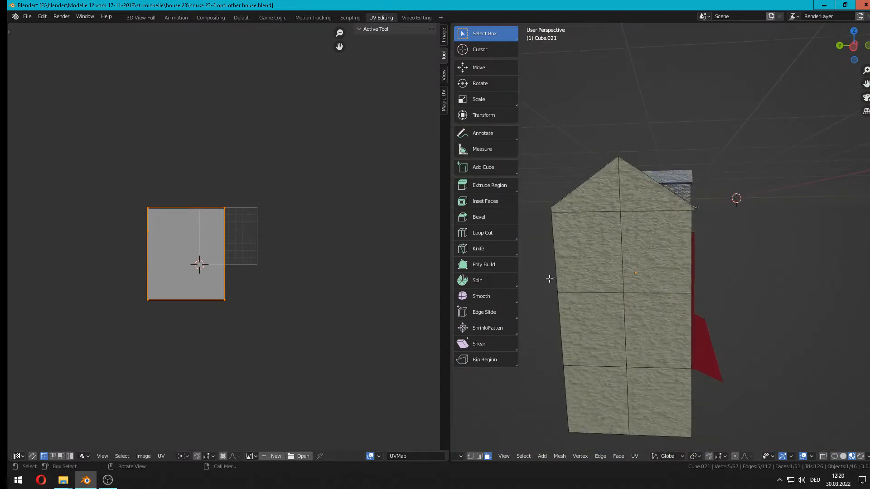
pyautogui.click(612, 198)
pyautogui.keyDown('shift'); pyautogui.click(593, 255); pyautogui.keyUp('shift')
pyautogui.keyDown('shift'); pyautogui.click(636, 253); pyautogui.keyUp('shift')
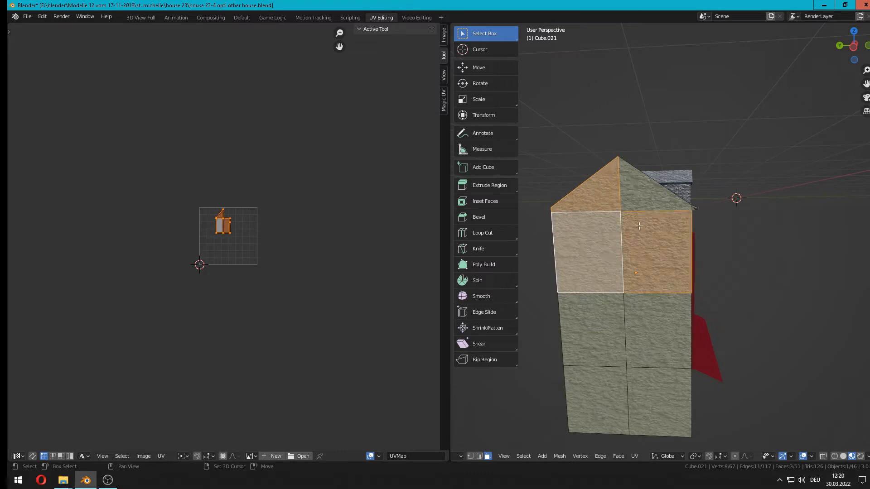
pyautogui.keyDown('shift'); pyautogui.click(639, 192); pyautogui.keyUp('shift')
pyautogui.keyDown('shift'); pyautogui.click(609, 325); pyautogui.keyUp('shift')
pyautogui.keyDown('shift'); pyautogui.click(652, 406); pyautogui.keyUp('shift')
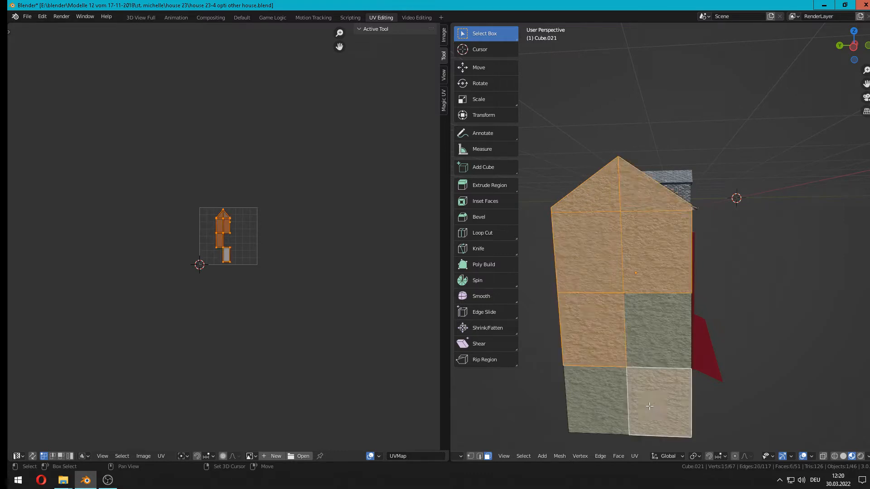
pyautogui.keyDown('shift'); pyautogui.click(652, 349); pyautogui.keyUp('shift')
pyautogui.keyDown('shift'); pyautogui.click(596, 400); pyautogui.keyUp('shift')
# Scale up the side wall's UVs for a finer plaster texture, leave Edit Mode and return to the Default workspace
pyautogui.scroll(5, 271, 254)
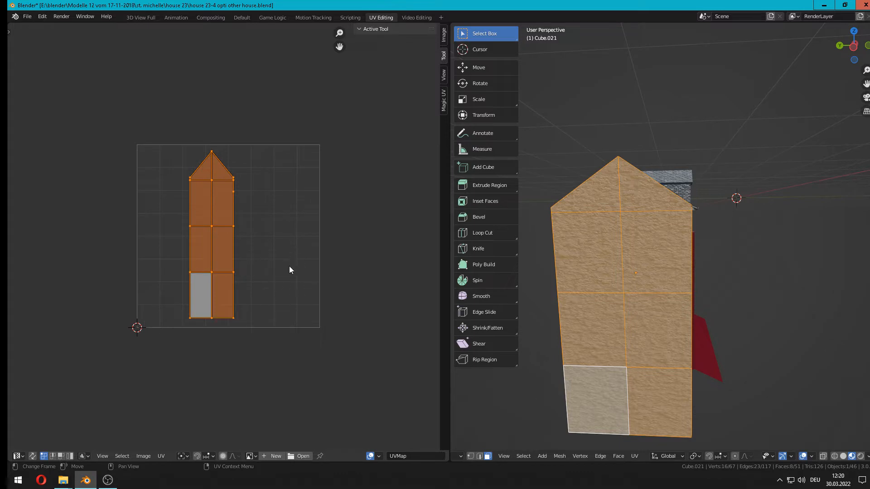
pyautogui.press('s')
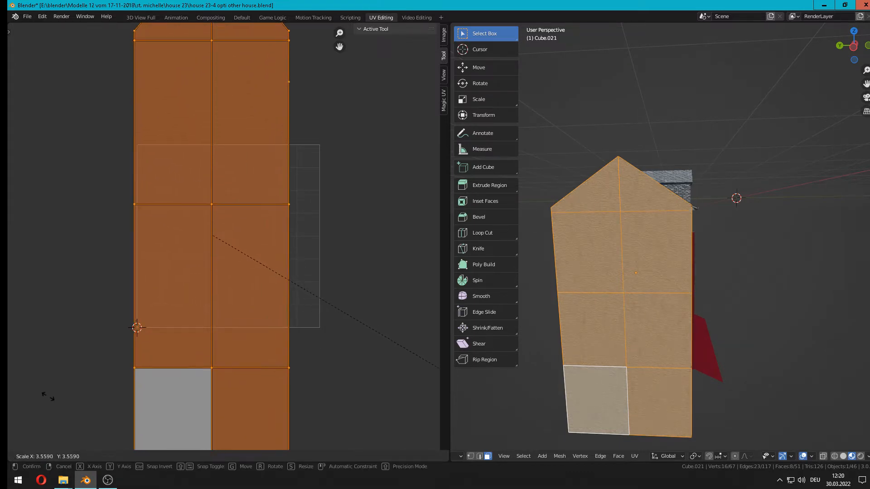
pyautogui.click(180, 41)
pyautogui.press('Tab')
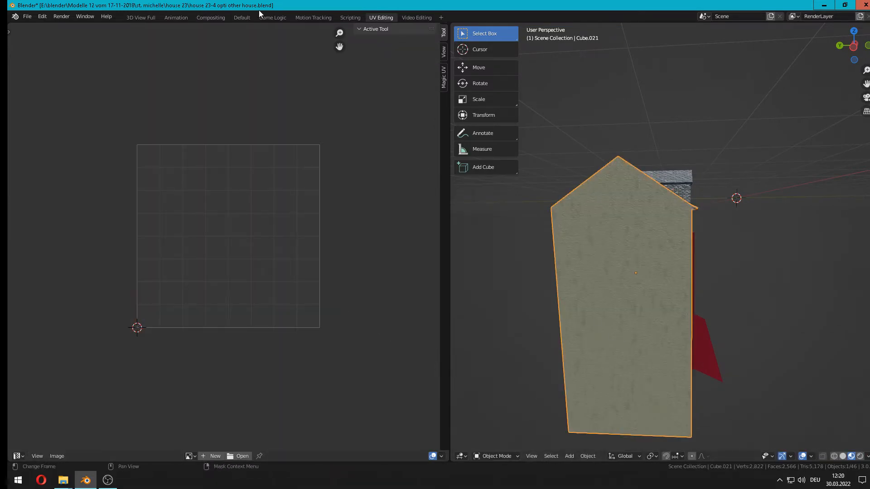
pyautogui.click(241, 18)
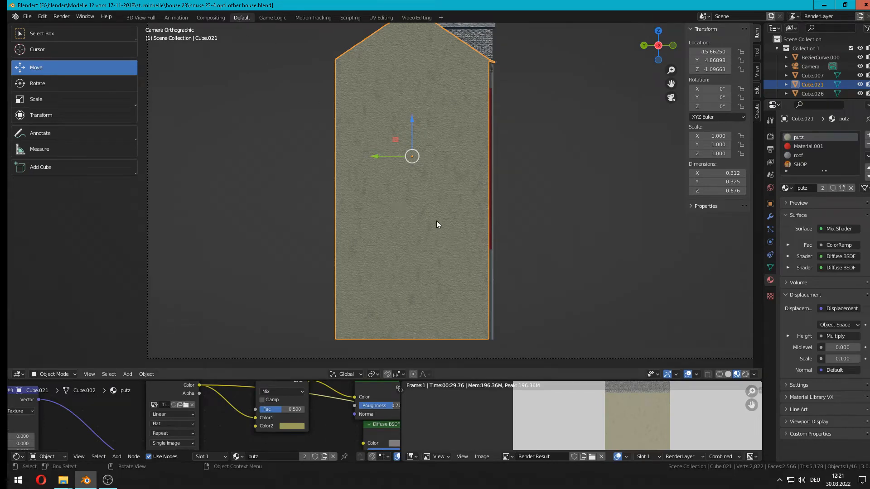
# Test-render the side view of the house and close the render window
pyautogui.press('F12')
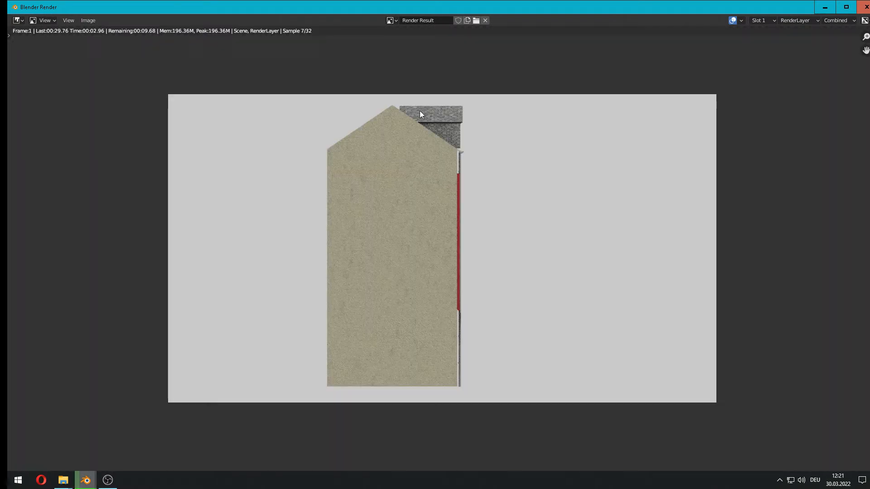
pyautogui.press('Escape')
pyautogui.press('Escape')
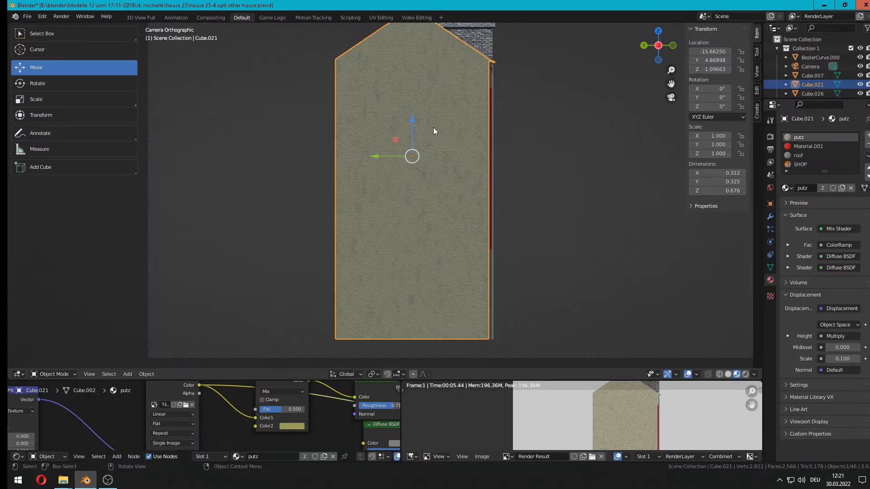
# Move the roof dormer along Y to about 4.737 m, back into the roof, and open its mesh for editing
pyautogui.keyDown('shift'); pyautogui.moveTo(471, 131); pyautogui.dragTo(466, 202, button='middle'); pyautogui.keyUp('shift')
pyautogui.click(457, 90)
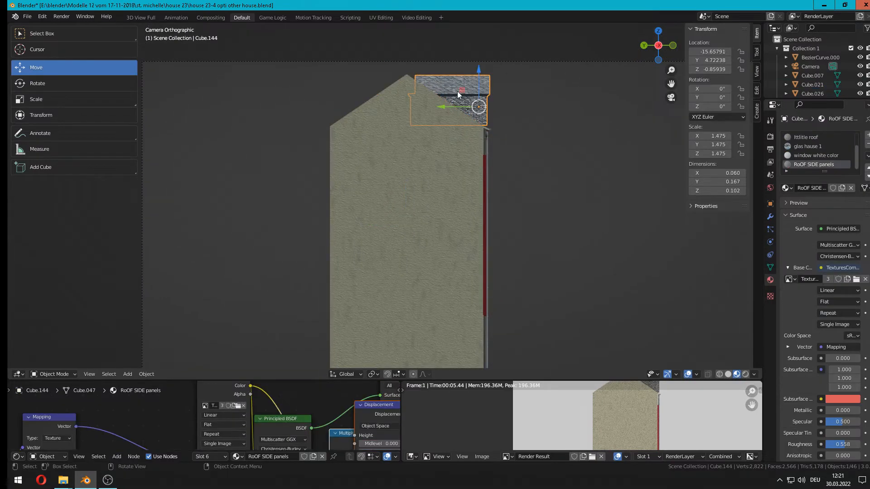
pyautogui.moveTo(458, 106); pyautogui.dragTo(445, 108)
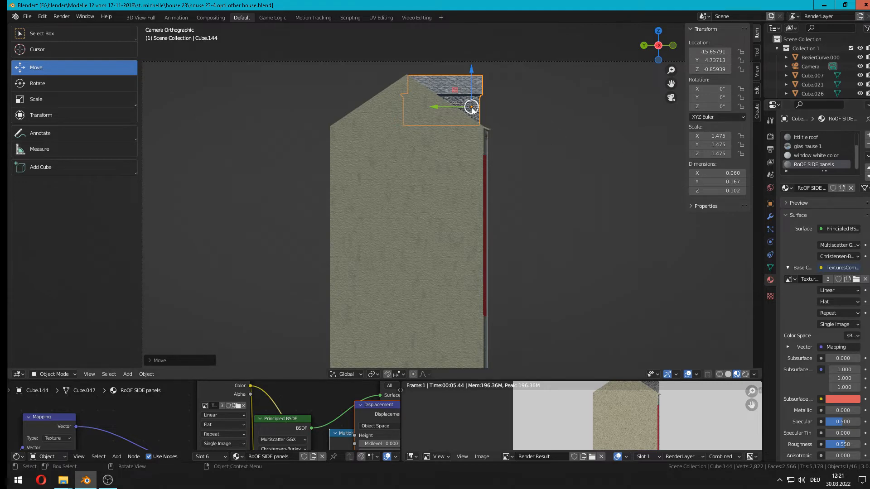
pyautogui.press('Tab')
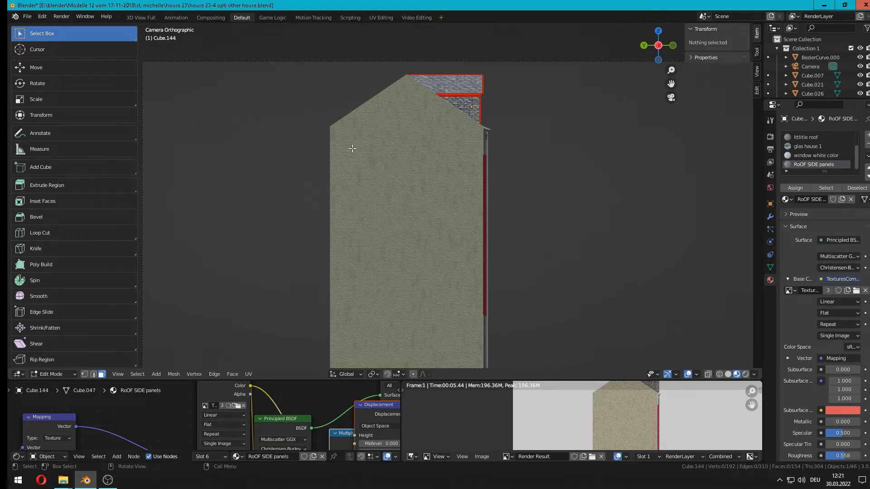
# Try to render the side view, relaunch Blender 3.0 and reopen the recent file house 23-4 opti other house.blend
pyautogui.press('F12')
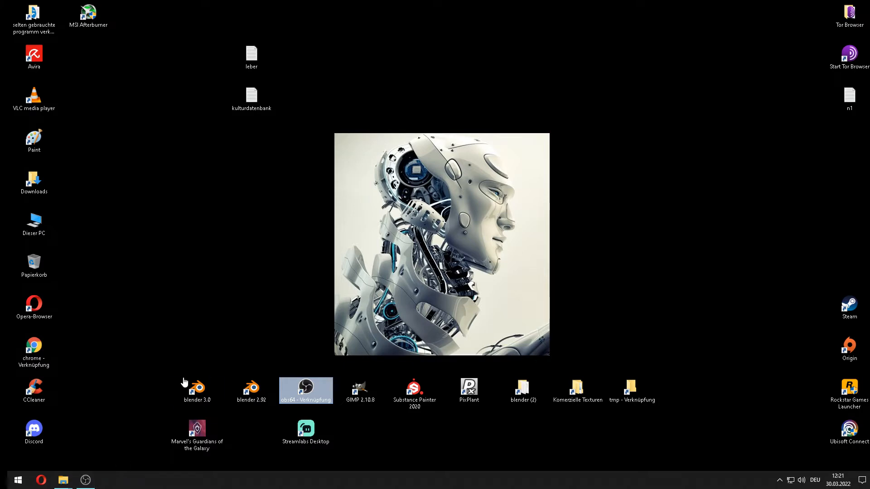
pyautogui.click(222, 388)
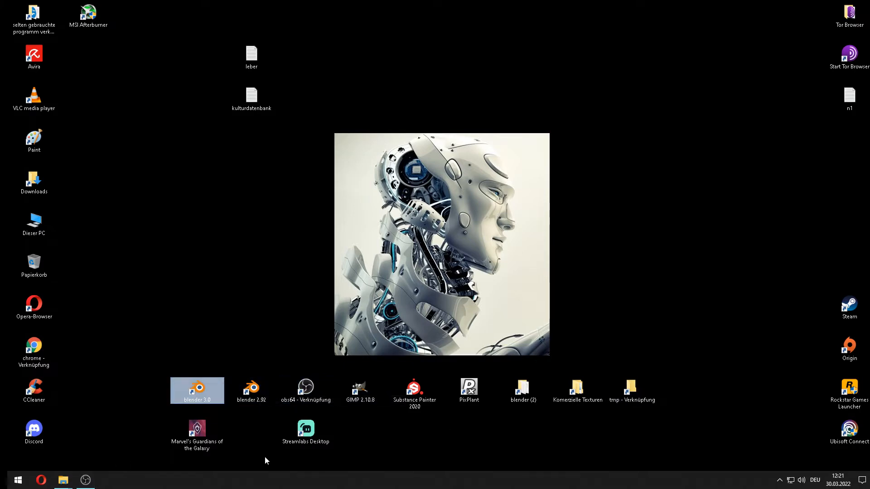
pyautogui.click(195, 390)
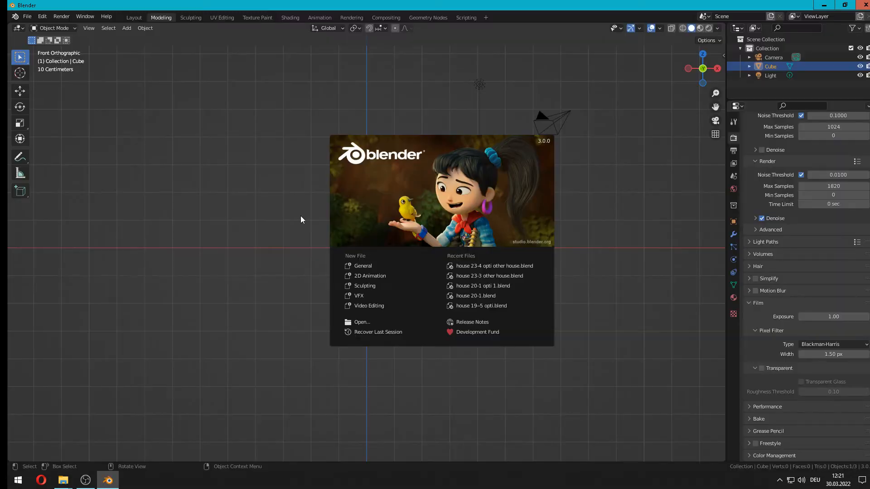
pyautogui.click(514, 267)
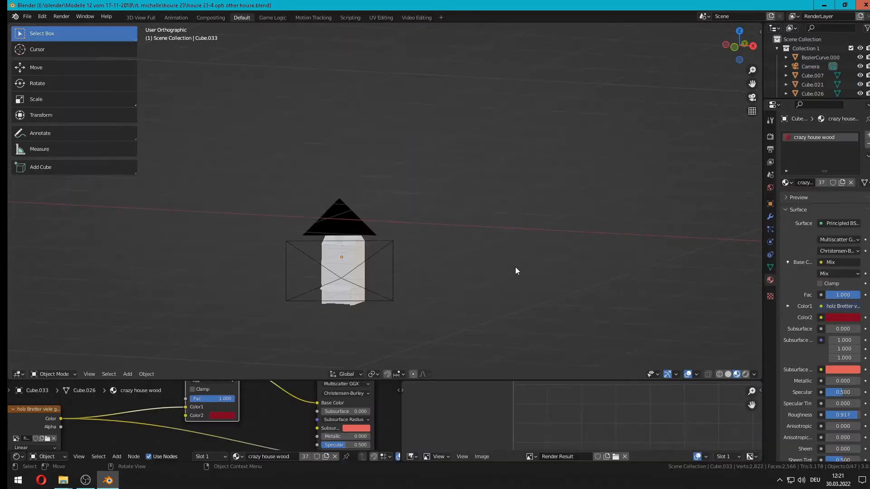
# Locate the house in the reopened scene, select its main body and frame it with the plaster side wall facing the view
pyautogui.scroll(7, 322, 302)
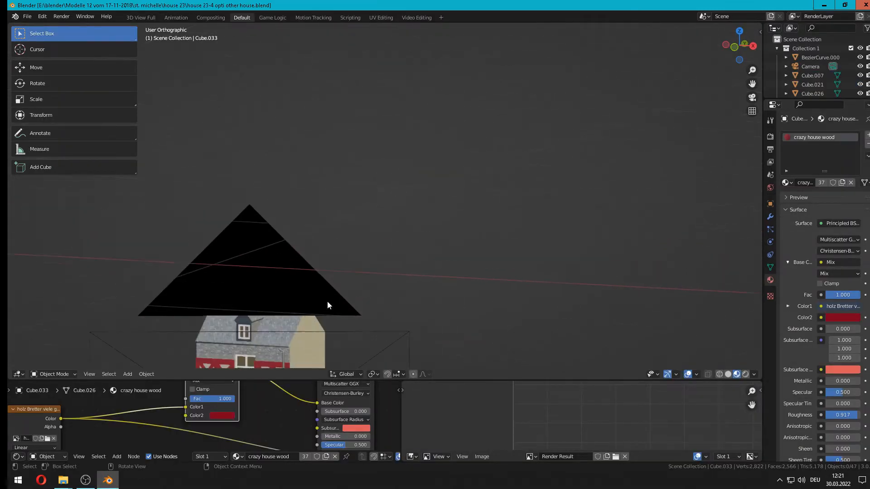
pyautogui.keyDown('shift'); pyautogui.moveTo(328, 274); pyautogui.dragTo(460, 69, button='middle'); pyautogui.keyUp('shift')
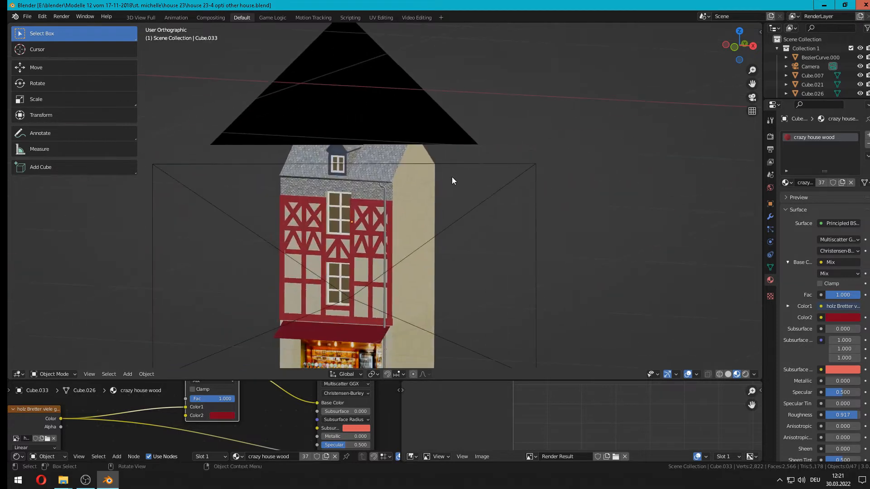
pyautogui.moveTo(452, 176); pyautogui.dragTo(496, 171, button='middle')
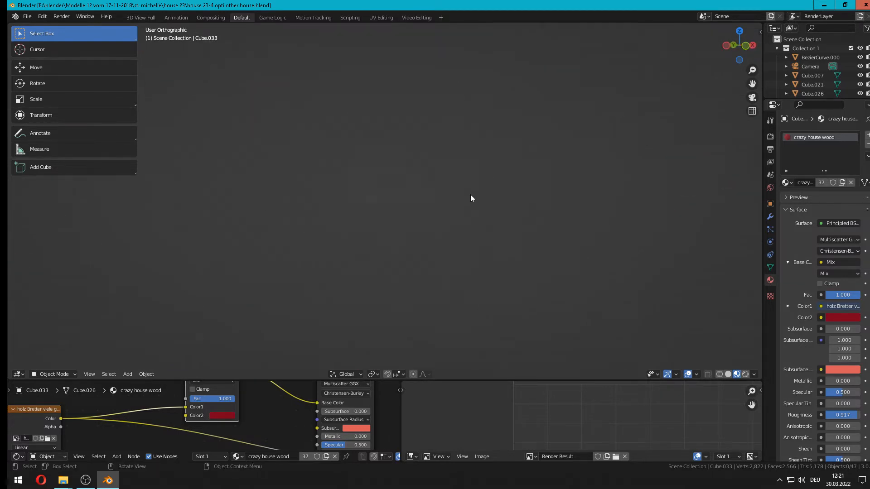
pyautogui.scroll(-5, 470, 196)
pyautogui.click(525, 178)
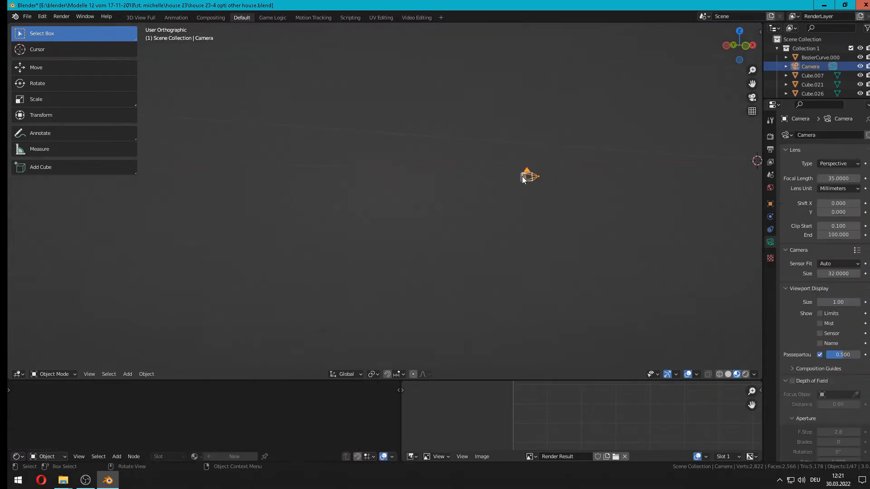
pyautogui.press('KP_Decimal')
pyautogui.moveTo(520, 181); pyautogui.dragTo(380, 235, button='middle')
pyautogui.click(201, 198)
pyautogui.press('KP_Decimal')
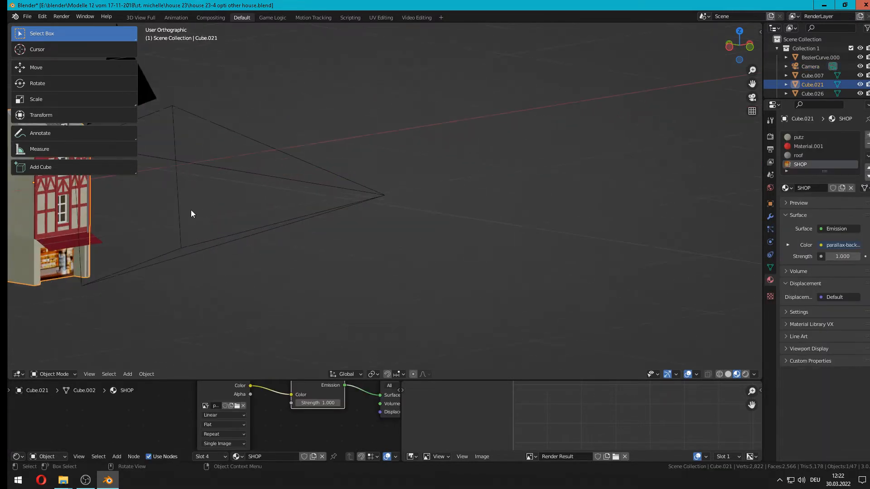
pyautogui.scroll(1, 550, 219)
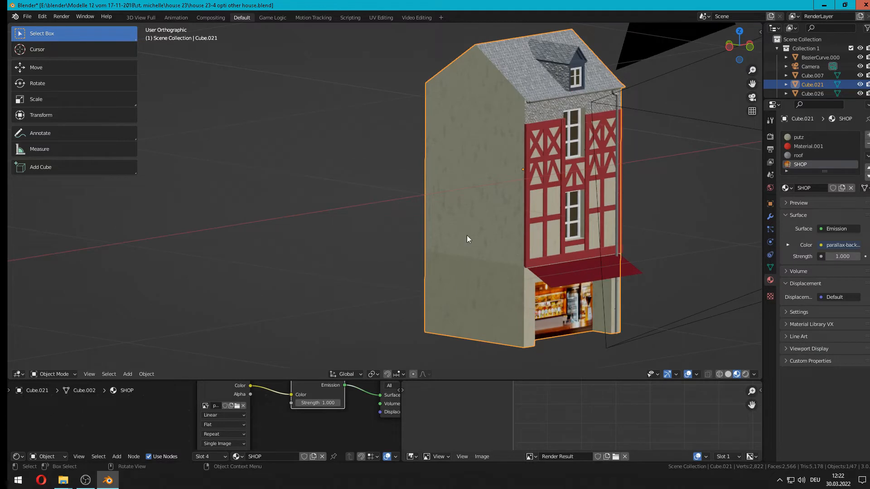
# Open the house body's mesh in face select mode and select all eight faces of the plaster side wall
pyautogui.press('Tab')
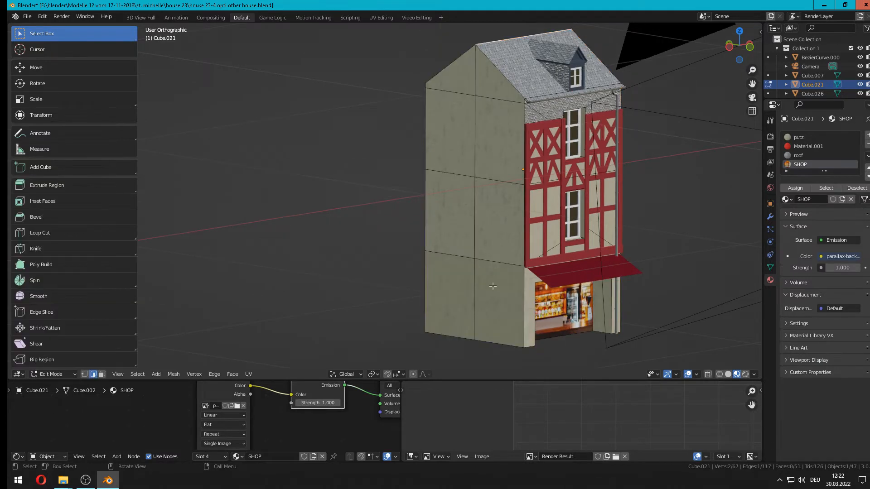
pyautogui.click(102, 375)
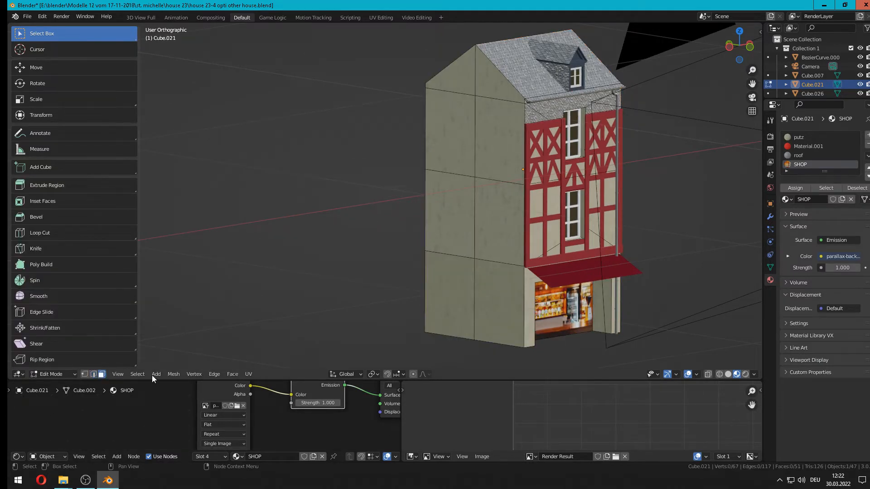
pyautogui.click(480, 312)
pyautogui.keyDown('shift'); pyautogui.click(447, 297); pyautogui.keyUp('shift')
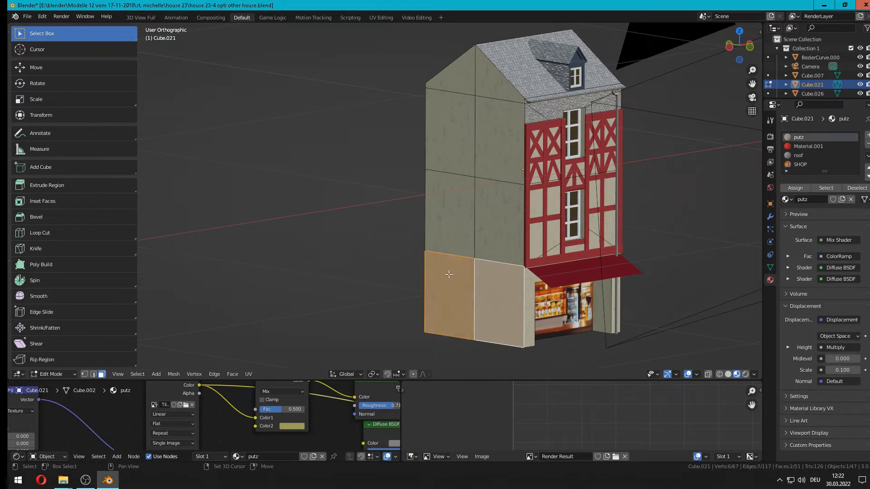
pyautogui.keyDown('shift'); pyautogui.click(491, 210); pyautogui.keyUp('shift')
pyautogui.keyDown('shift'); pyautogui.click(463, 195); pyautogui.keyUp('shift')
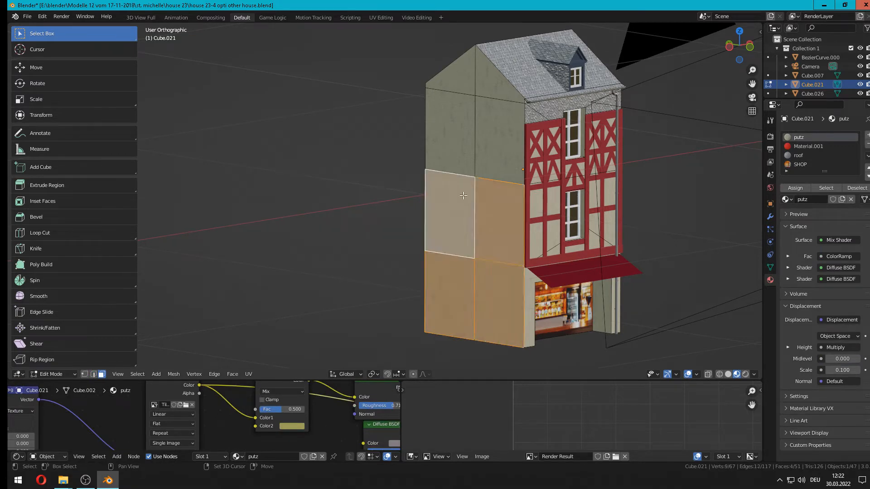
pyautogui.keyDown('shift'); pyautogui.click(473, 141); pyautogui.keyUp('shift')
pyautogui.keyDown('shift'); pyautogui.click(491, 78); pyautogui.keyUp('shift')
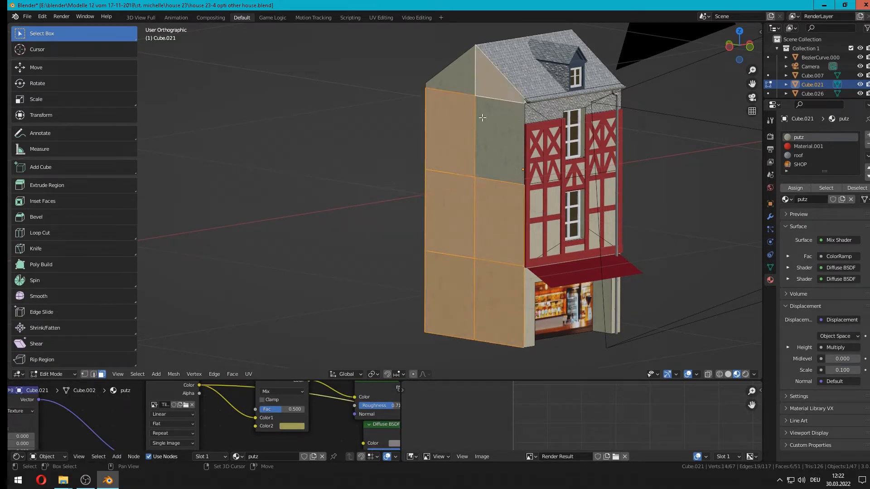
pyautogui.keyDown('shift'); pyautogui.click(459, 80); pyautogui.keyUp('shift')
pyautogui.keyDown('shift'); pyautogui.click(501, 142); pyautogui.keyUp('shift')
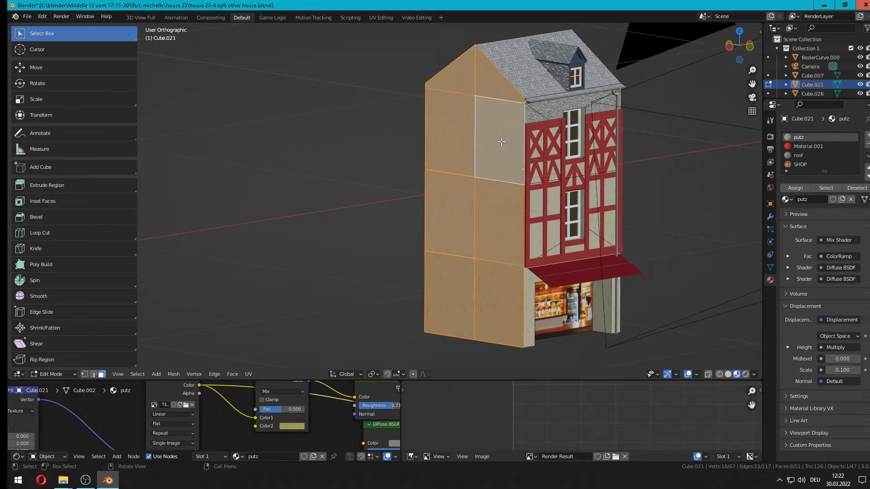
# Align to the left orthographic view and project the selected side wall faces' UVs from that view
pyautogui.press('KP_3')
pyautogui.press('ctrl+KP_3')
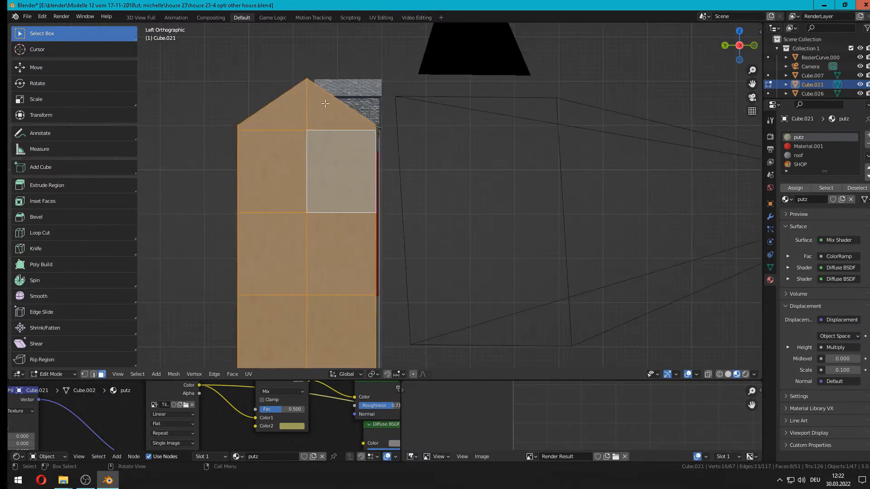
pyautogui.press('u')
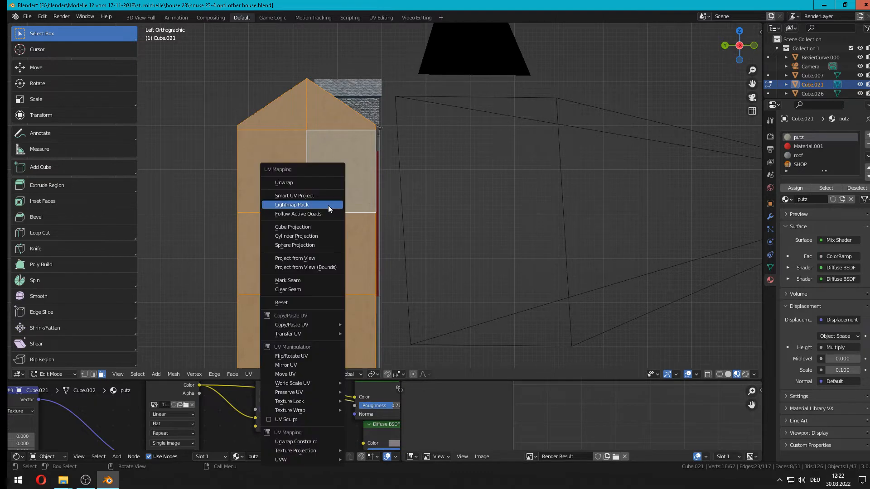
pyautogui.click(325, 256)
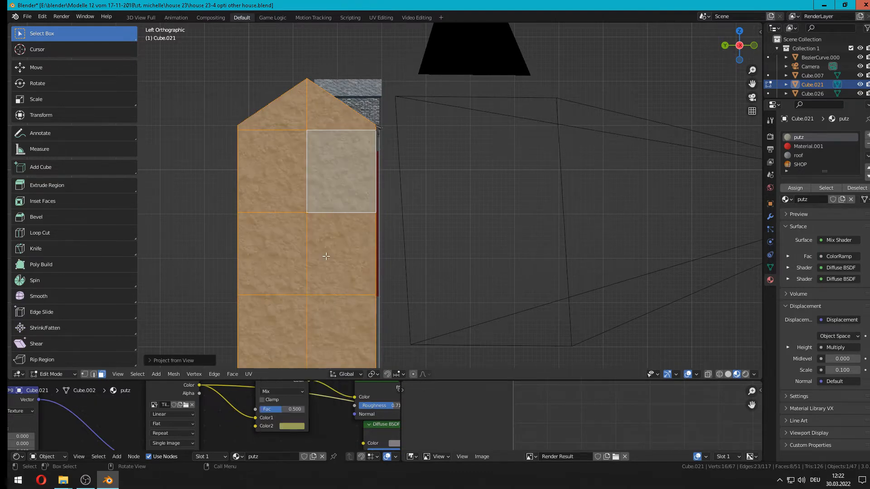
# Show the side wall's UVs in a UV editor within the UV Editing workspace and scale them up well beyond 1.6 times
pyautogui.click(381, 17)
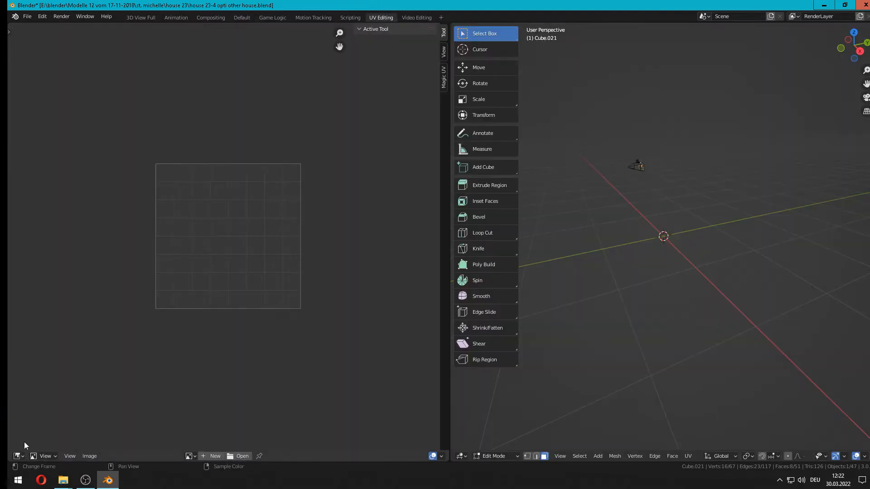
pyautogui.click(18, 456)
pyautogui.click(36, 388)
pyautogui.press('s')
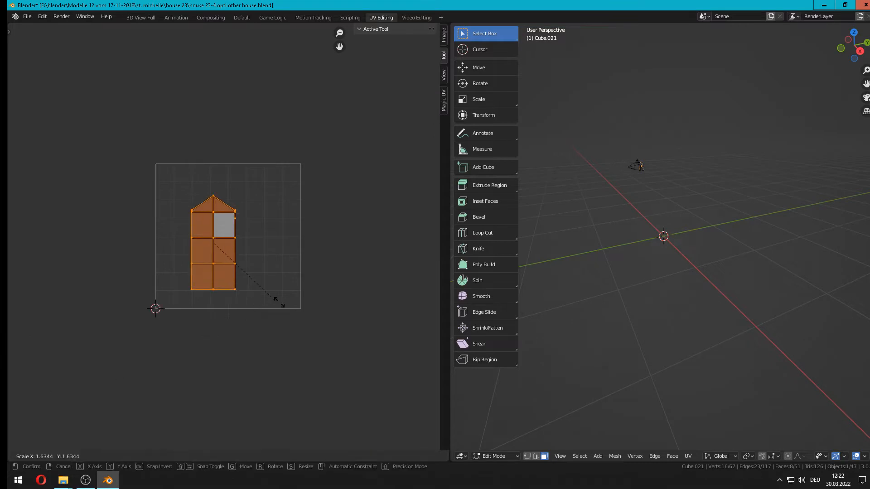
pyautogui.click(402, 369)
# Frame the house in the 3D viewport, switch it to Material Preview shading and orbit to the plaster side wall
pyautogui.click(643, 166)
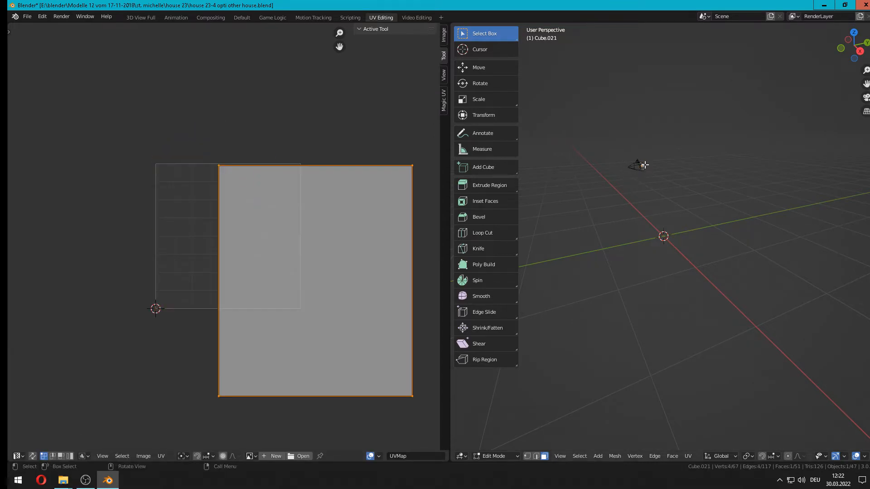
pyautogui.press('KP_Decimal')
pyautogui.scroll(-8, 635, 225)
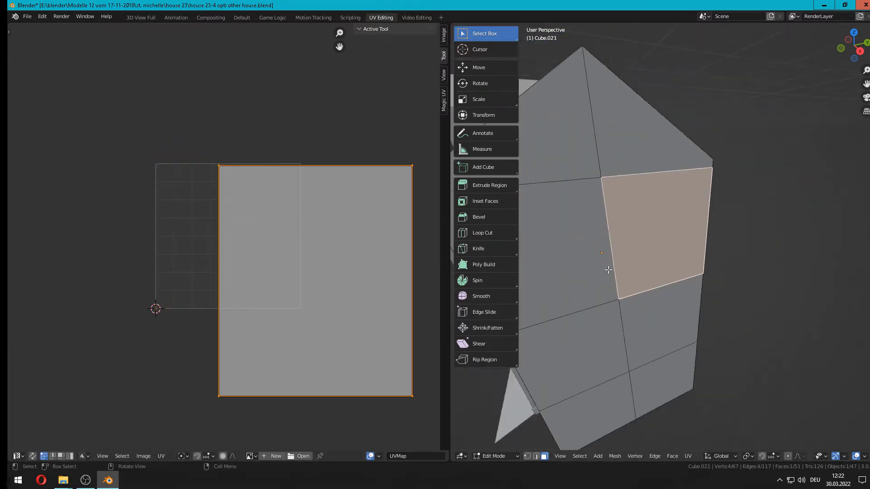
pyautogui.scroll(-3, 833, 447)
pyautogui.scroll(-3, 837, 456)
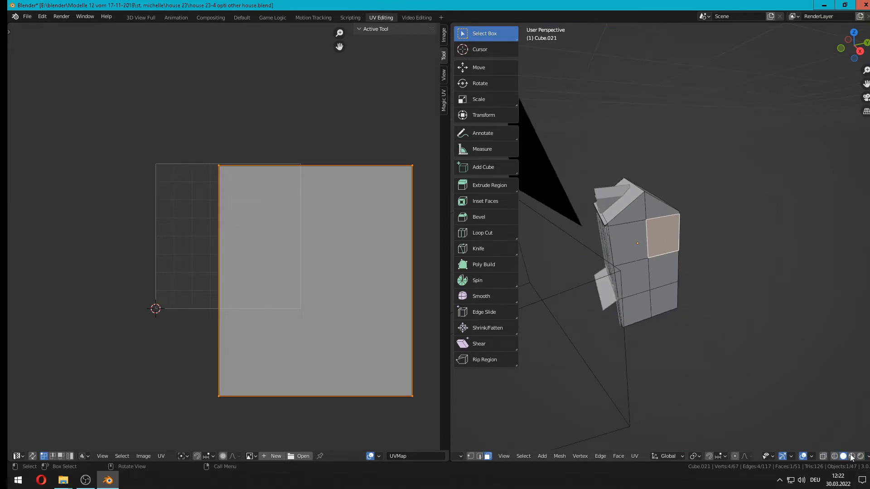
pyautogui.click(852, 456)
pyautogui.moveTo(675, 340)
pyautogui.mouseDown(button='middle')
pyautogui.moveTo(648, 298)
pyautogui.moveTo(776, 286)
pyautogui.mouseUp(button='middle')
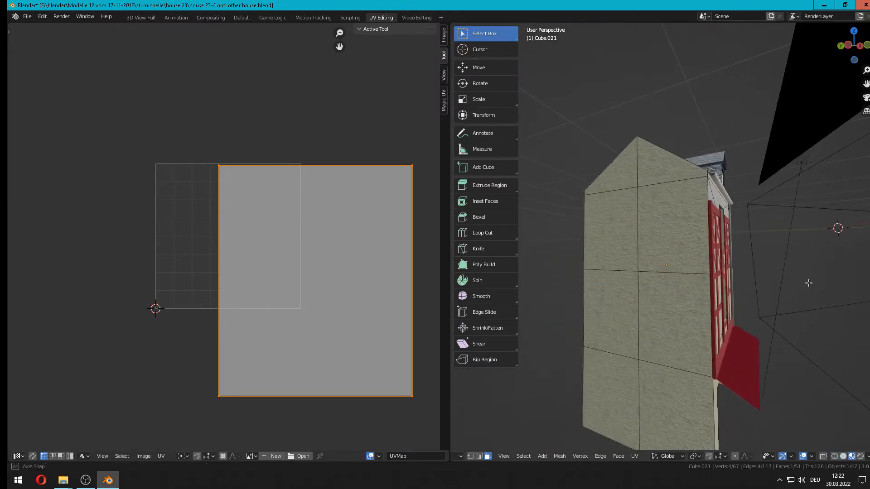
# Reselect all eight faces of the plaster side wall with Circle Select
pyautogui.click(648, 202)
pyautogui.press('c')
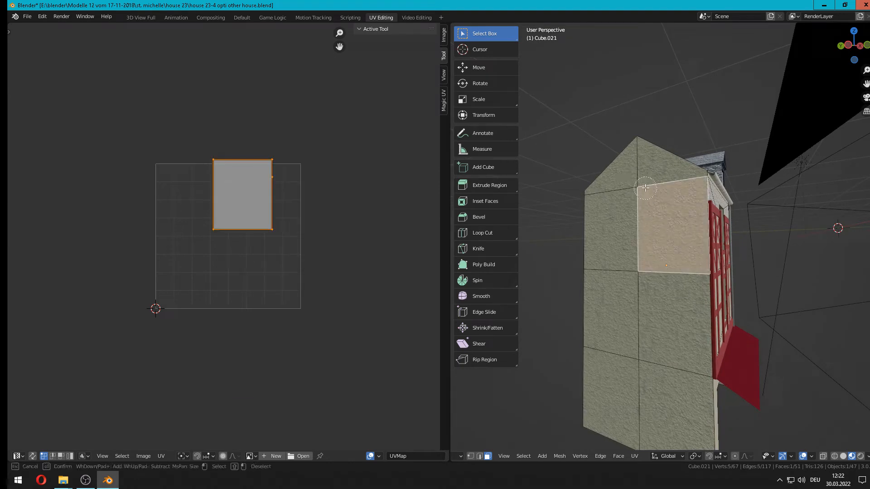
pyautogui.moveTo(643, 184); pyautogui.dragTo(637, 388)
pyautogui.rightClick(638, 376)
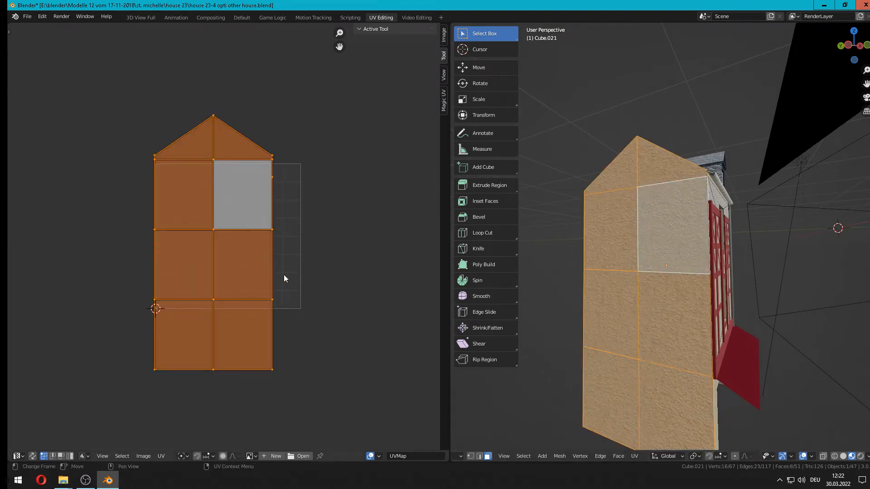
# Scale the side wall's UVs up to more than twice their size for a finer plaster texture and save the file
pyautogui.press('s')
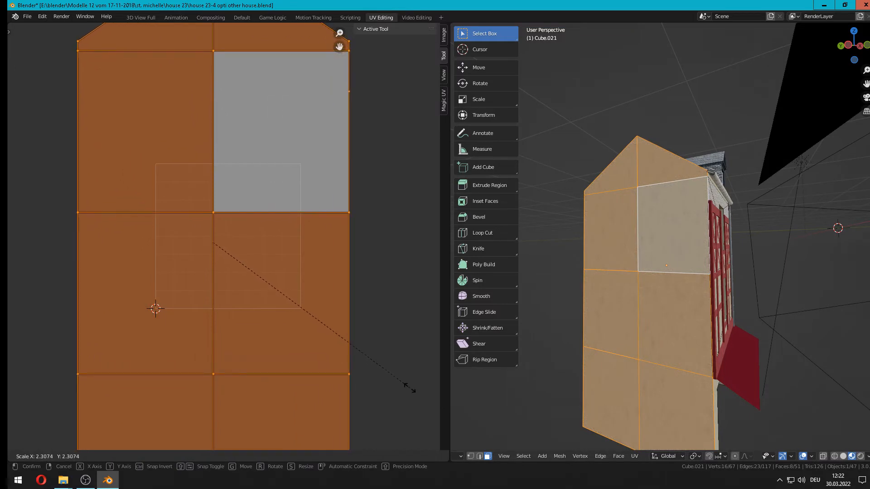
pyautogui.click(406, 373)
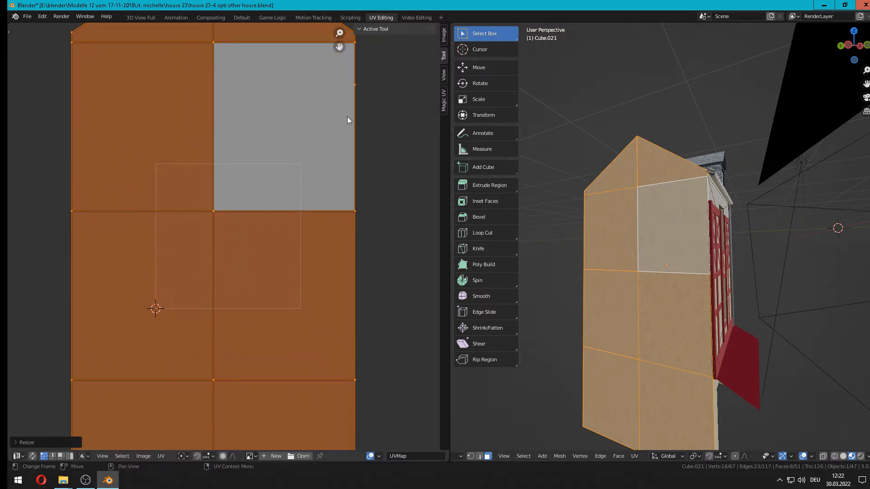
pyautogui.click(27, 18)
pyautogui.click(44, 63)
# Return to the Default workspace and leave Edit Mode on the house body
pyautogui.moveTo(650, 223); pyautogui.dragTo(465, 174, button='middle')
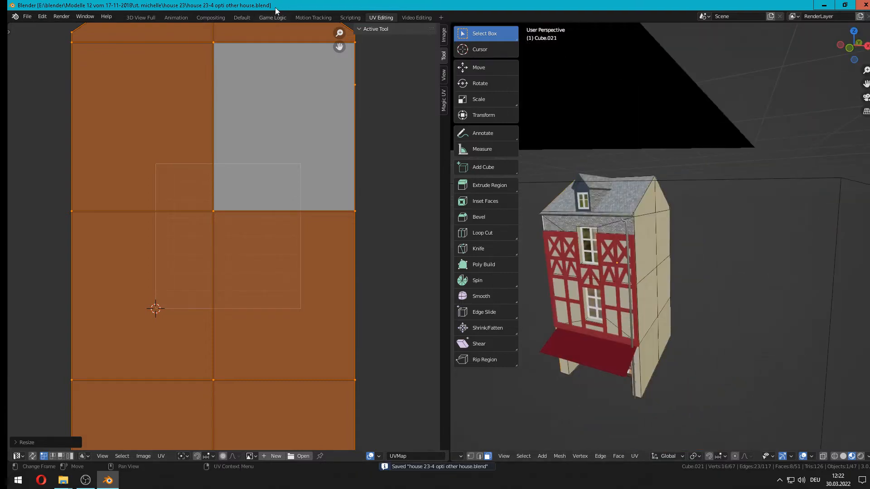
pyautogui.click(238, 18)
pyautogui.moveTo(362, 149); pyautogui.dragTo(385, 159, button='middle')
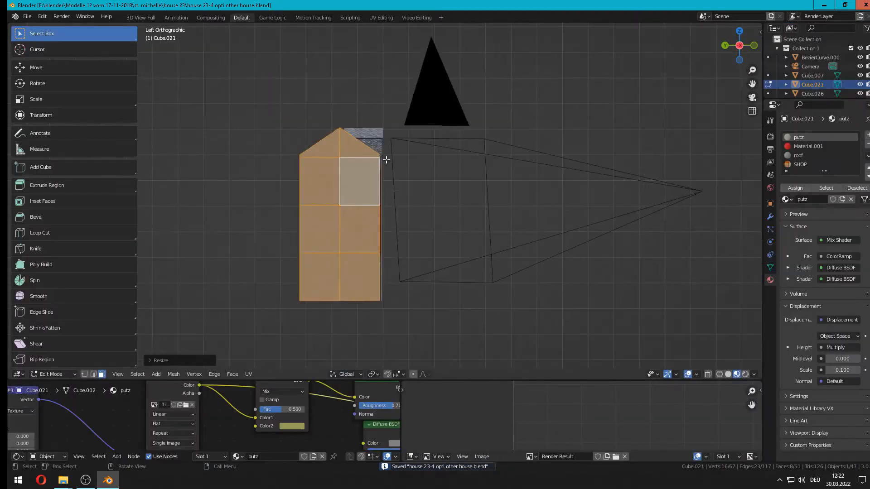
pyautogui.press('Tab')
pyautogui.moveTo(463, 185); pyautogui.dragTo(477, 247, button='middle')
pyautogui.scroll(-3, 477, 248)
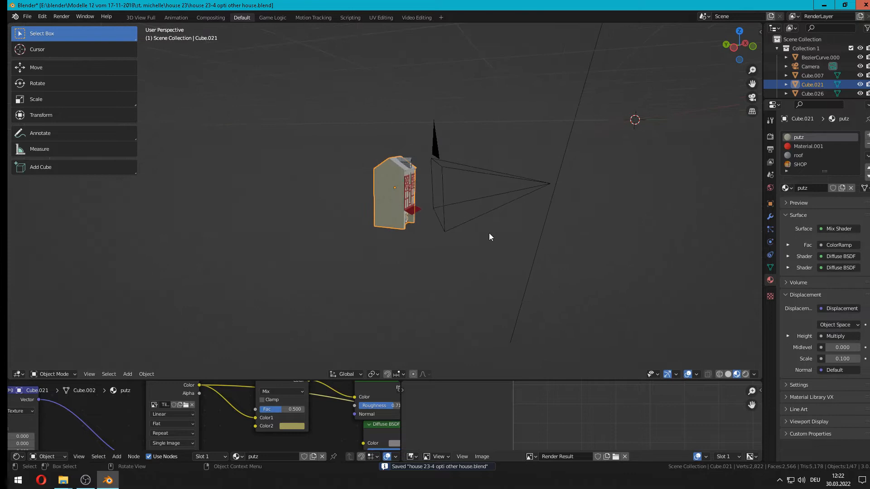
# Select the camera beside the house and change its lens type from Perspective to Orthographic
pyautogui.click(523, 191)
pyautogui.moveTo(517, 212); pyautogui.dragTo(425, 252, button='middle')
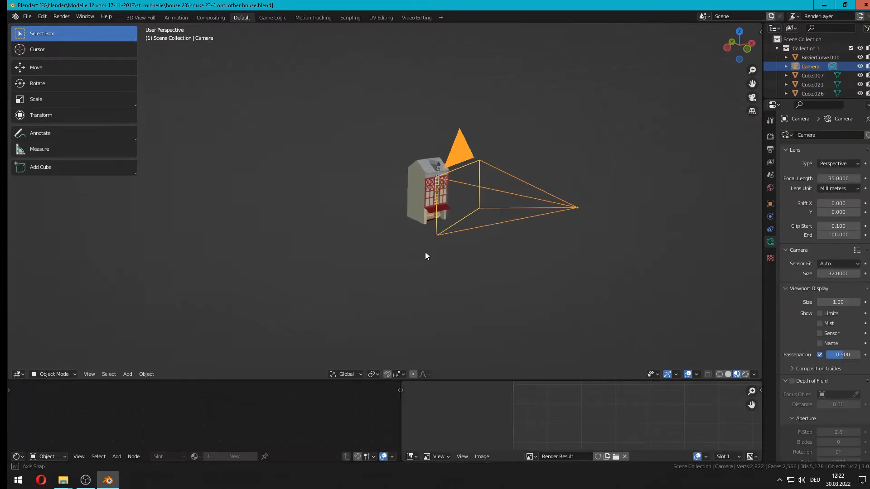
pyautogui.scroll(2, 449, 211)
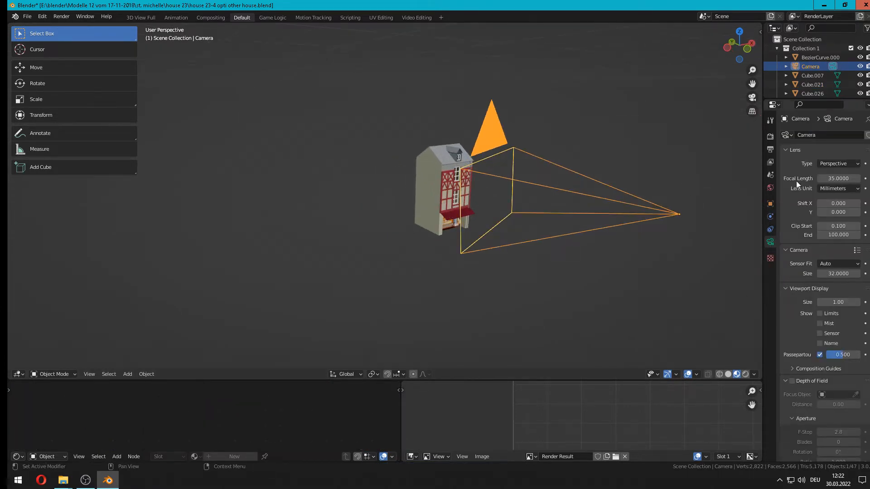
pyautogui.click(843, 164)
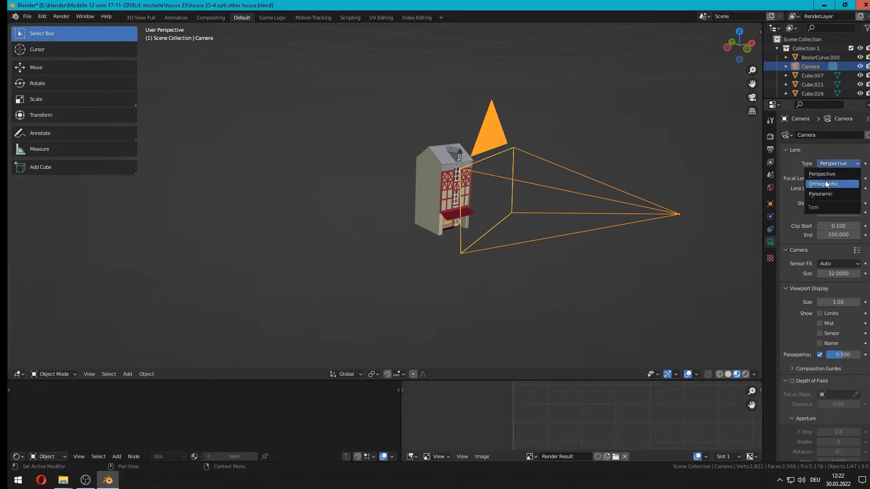
pyautogui.click(827, 184)
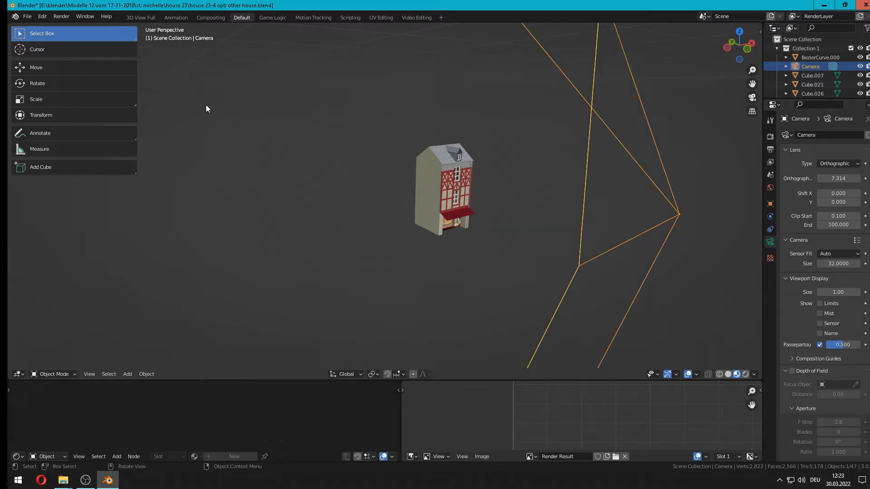
# Reset the camera's X, Y and Z rotation to 0° together
pyautogui.press('KP_5')
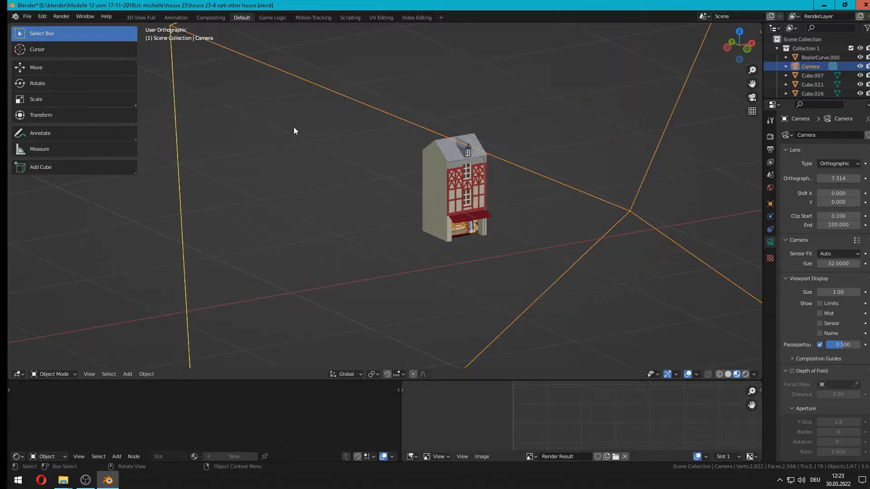
pyautogui.scroll(-2, 297, 128)
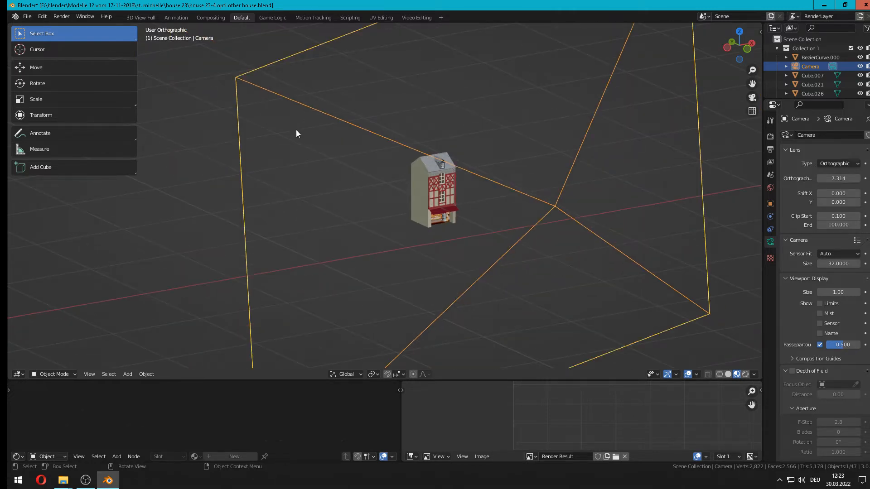
pyautogui.press('KP_1')
pyautogui.scroll(-5, 493, 193)
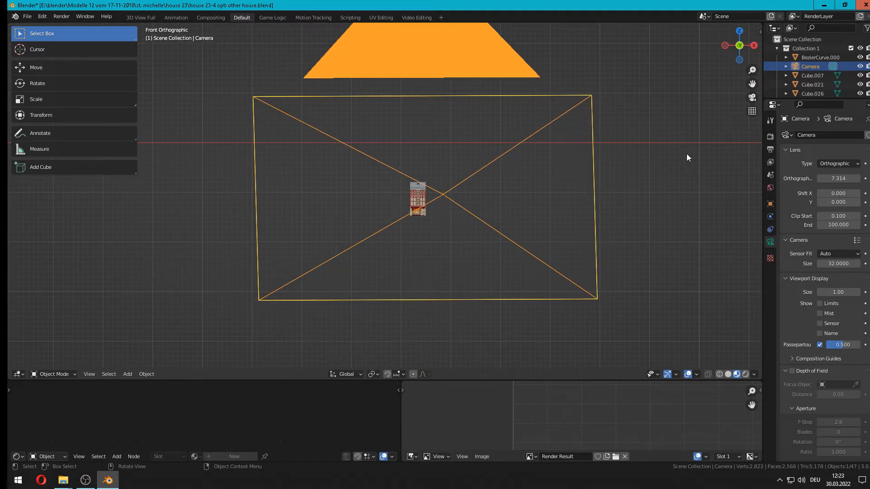
pyautogui.press('n')
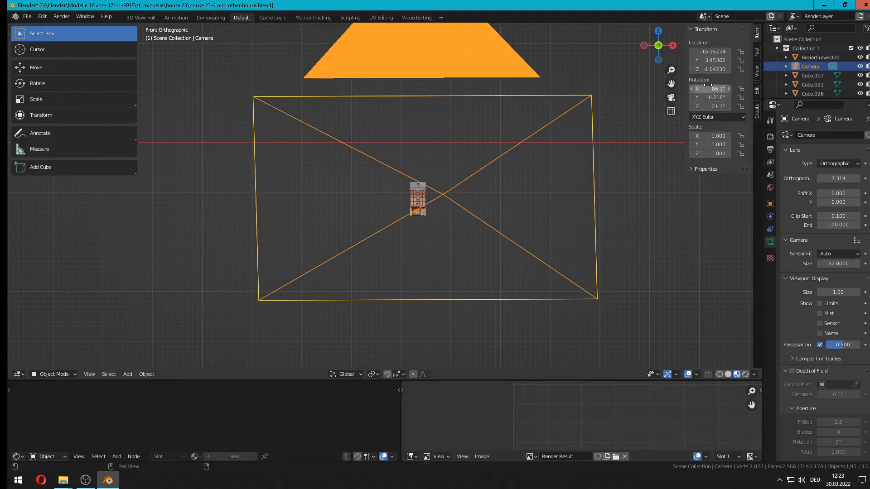
pyautogui.moveTo(710, 89); pyautogui.dragTo(710, 106)
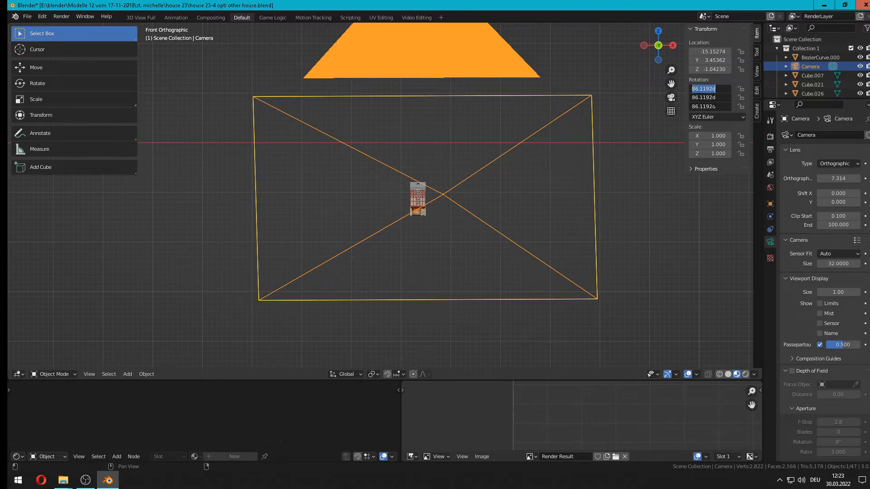
pyautogui.write('0')
pyautogui.press('Return')
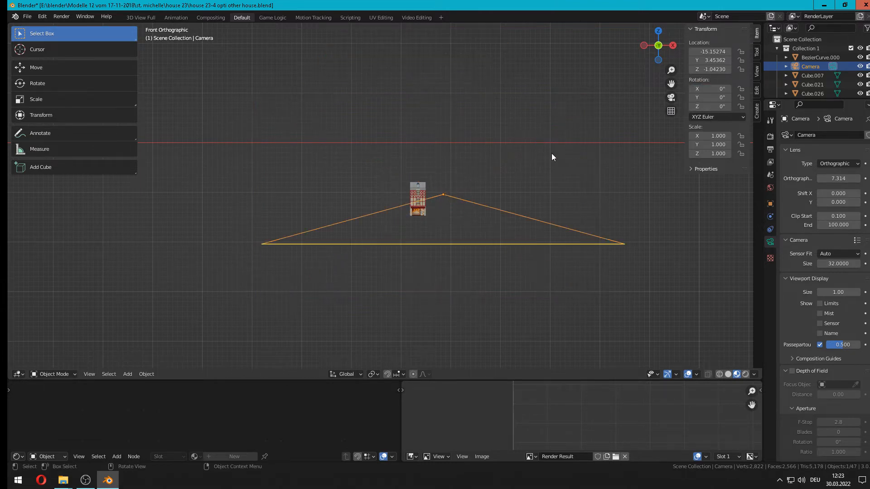
# Rotate the camera 90° about the global X axis so it points horizontally at the house
pyautogui.press('KP_3')
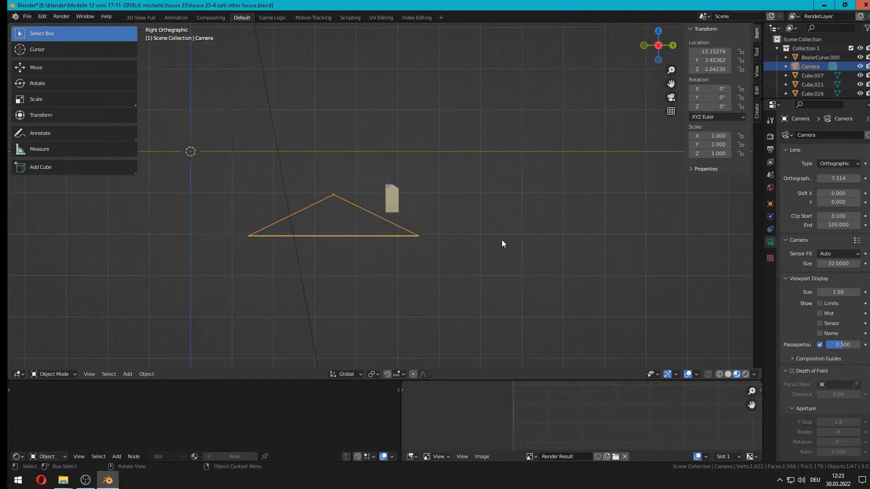
pyautogui.write('rx')
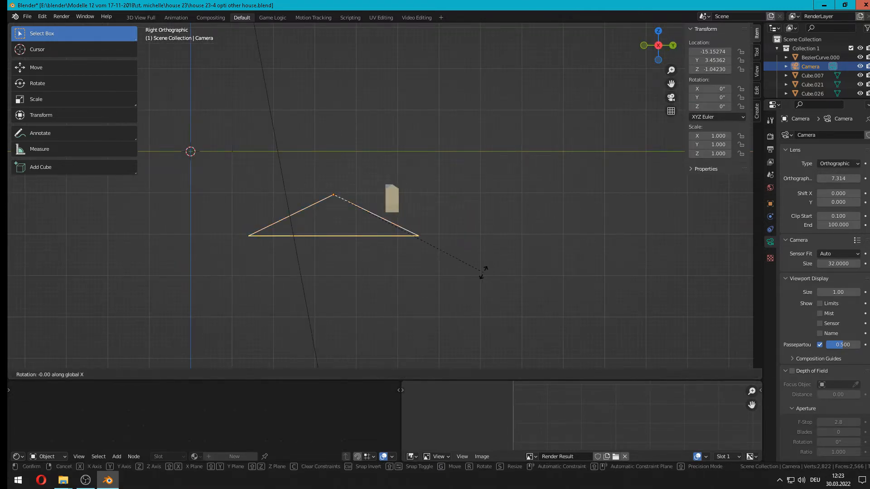
pyautogui.write('90')
pyautogui.press('Return')
pyautogui.moveTo(482, 273); pyautogui.dragTo(471, 251, button='middle')
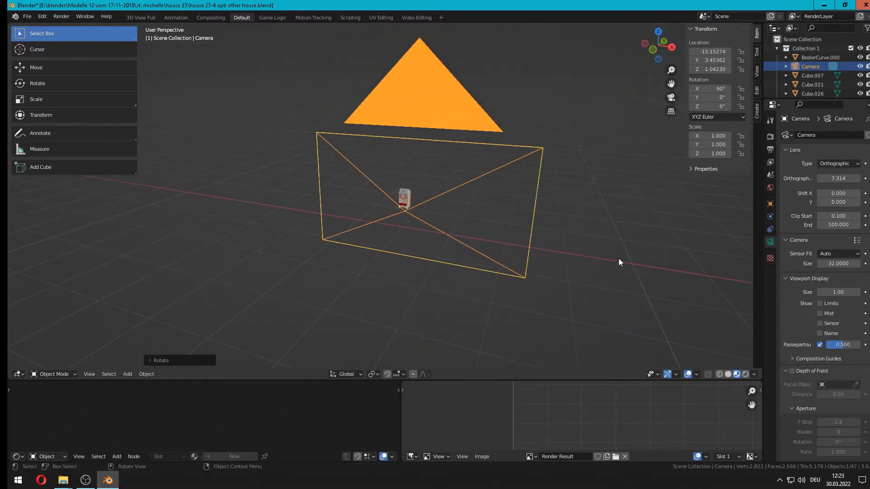
# Set the Cycles render samples to 32 and enable denoising for the viewport
pyautogui.click(770, 149)
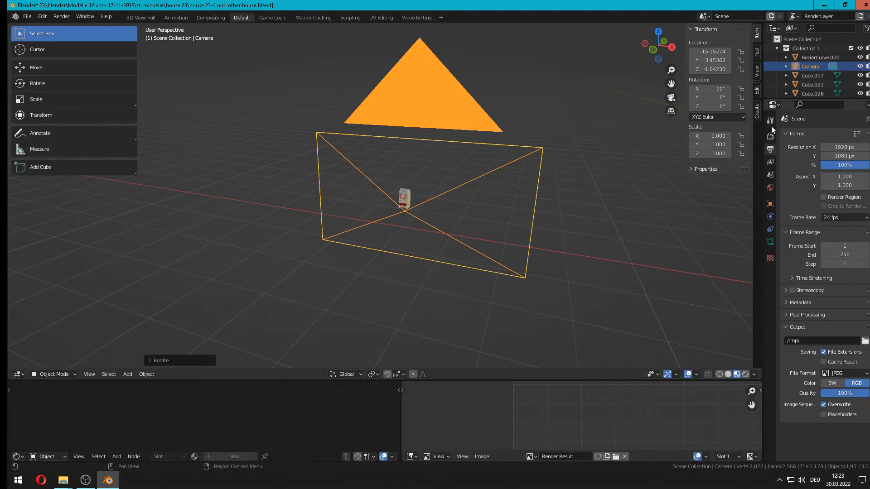
pyautogui.click(770, 136)
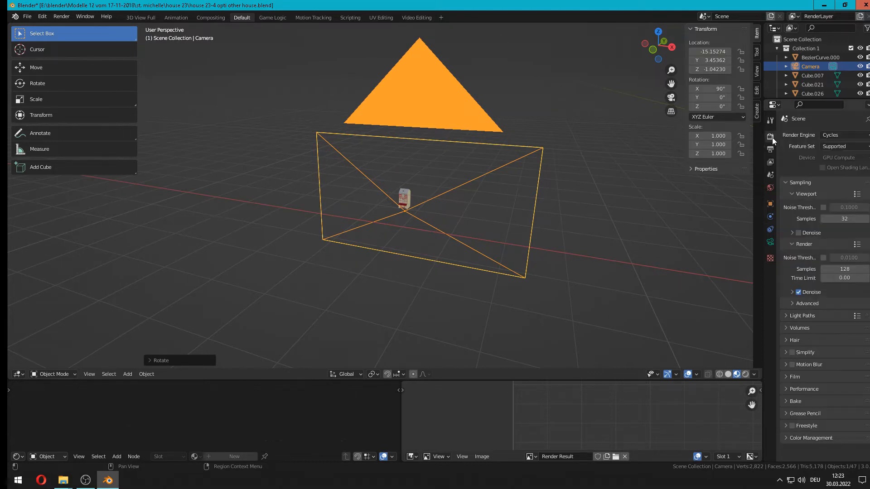
pyautogui.click(843, 268)
pyautogui.write('32')
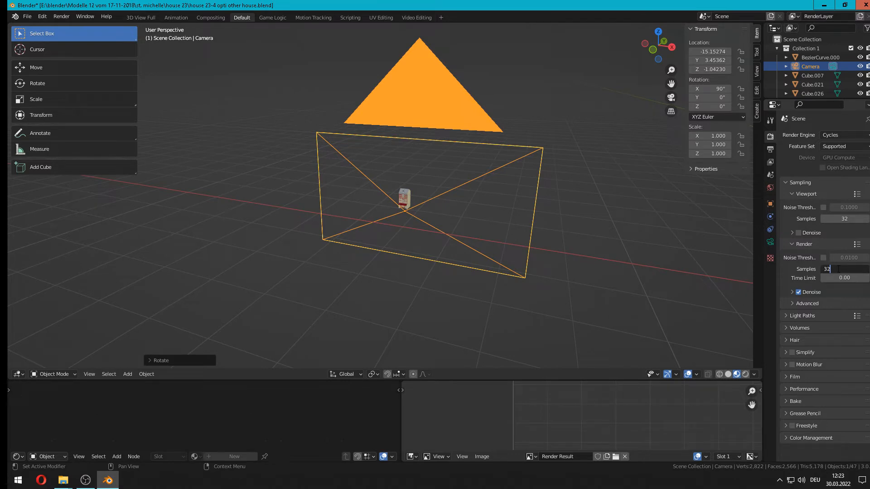
pyautogui.press('Return')
pyautogui.click(798, 233)
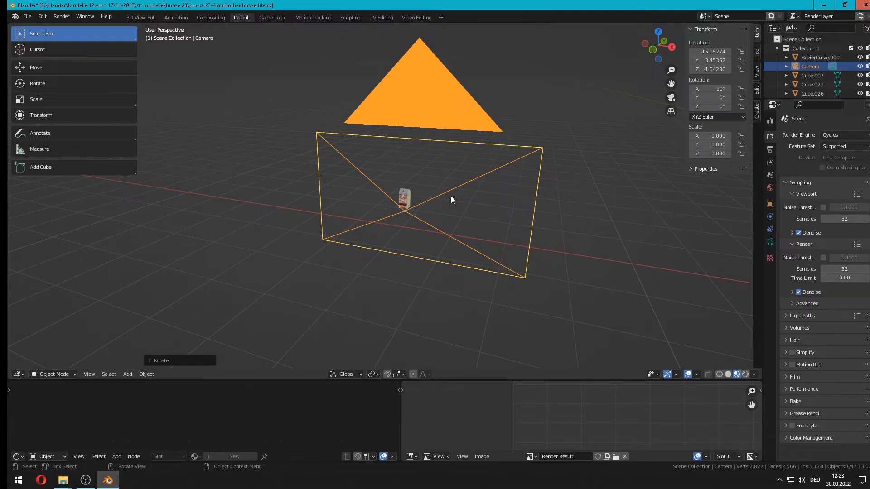
# Look through the camera and move it to about X -15.68, Z -1.10 so the house front sits centred in the frame
pyautogui.press('KP_0')
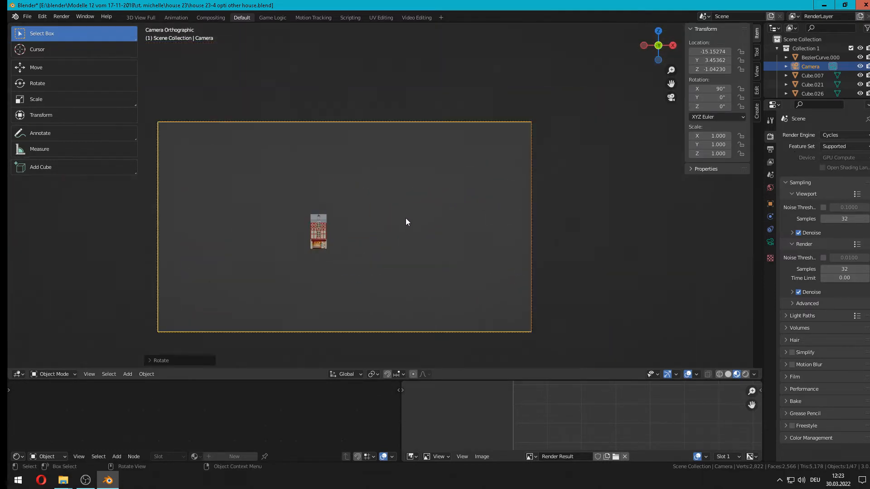
pyautogui.press('g')
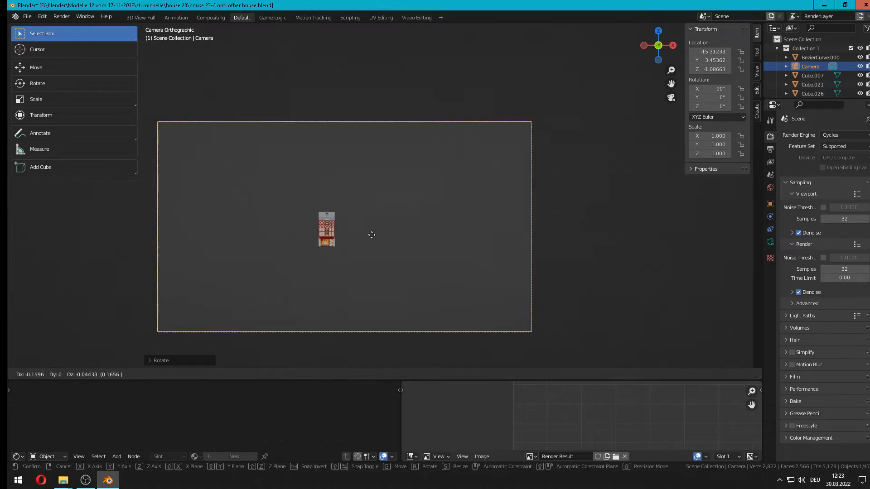
pyautogui.click(409, 231)
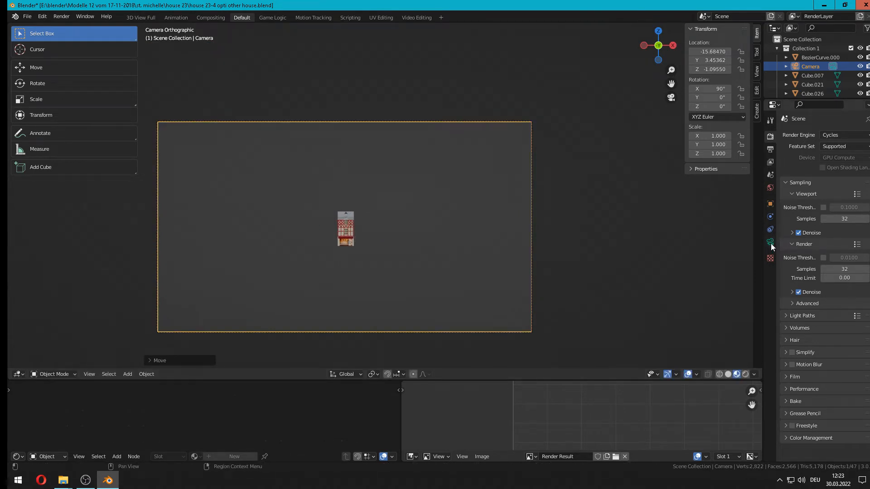
# Reduce the camera's orthographic scale to 1.314 and lower the camera along Z to about -1.12 so the whole front fits the frame
pyautogui.click(770, 242)
pyautogui.moveTo(838, 178); pyautogui.dragTo(770, 179)
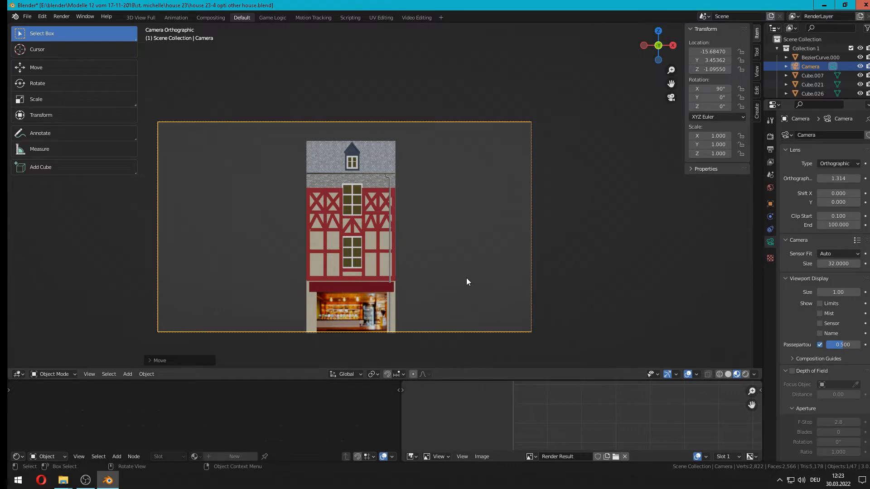
pyautogui.press('g')
pyautogui.press('z')
pyautogui.click(460, 265)
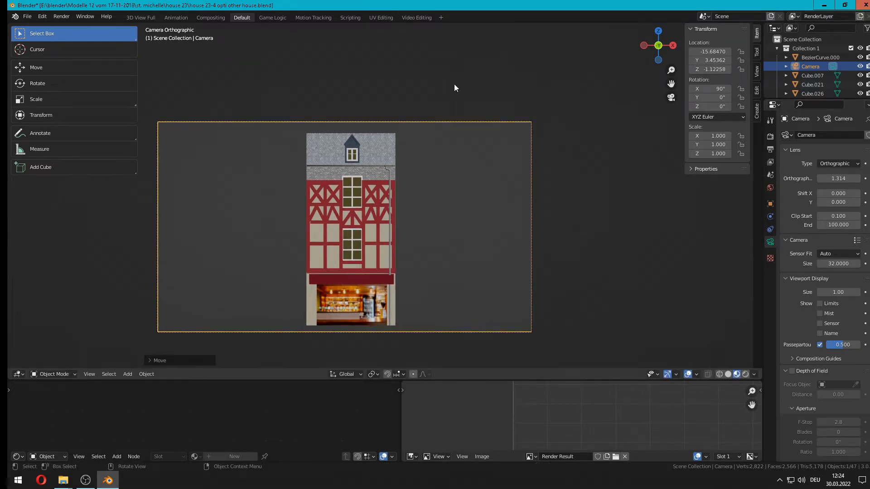
# Leave the camera view, activate the Move tool and rotate the camera 90° about the global Z axis for the side view
pyautogui.moveTo(494, 154); pyautogui.dragTo(445, 236, button='middle')
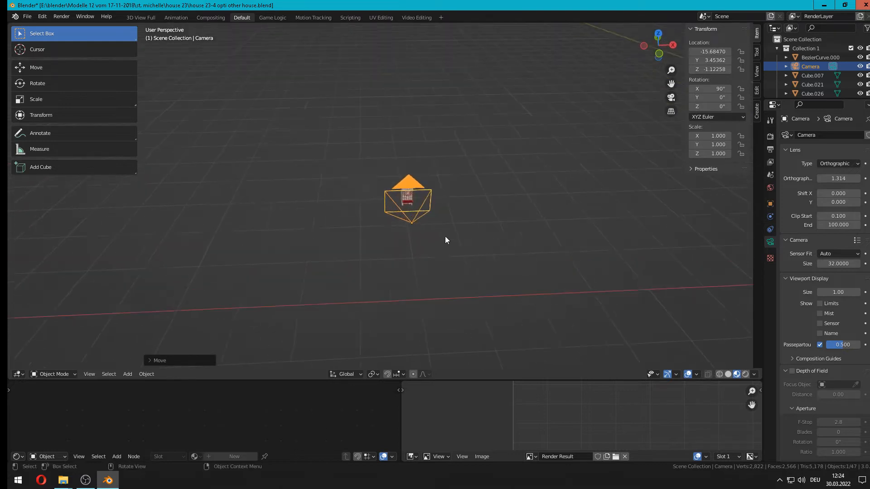
pyautogui.scroll(6, 446, 233)
pyautogui.click(68, 67)
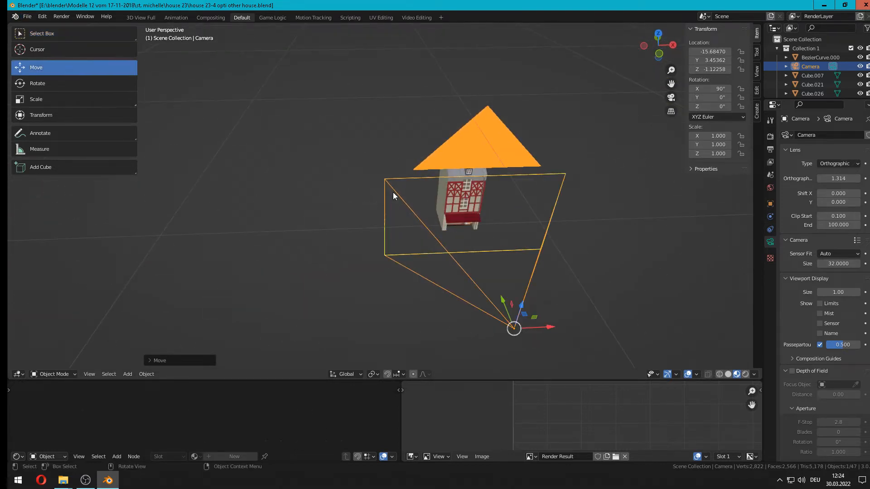
pyautogui.press('r')
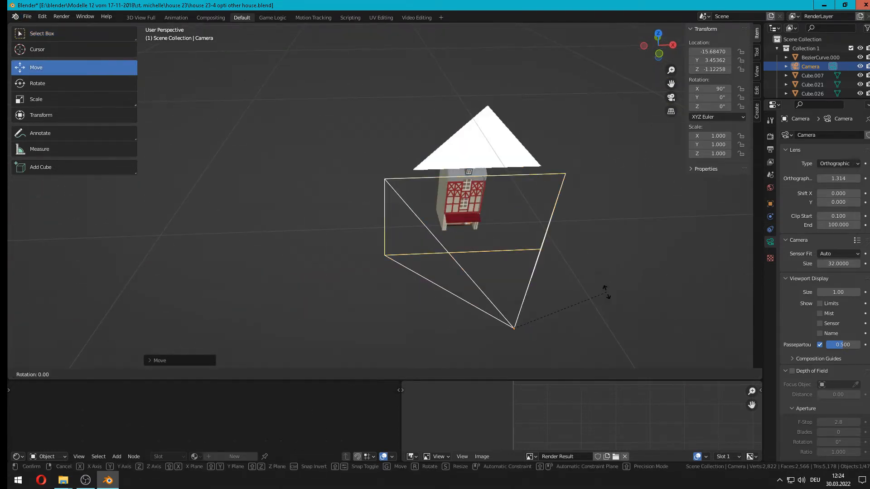
pyautogui.press('z')
pyautogui.press('9')
pyautogui.press('0')
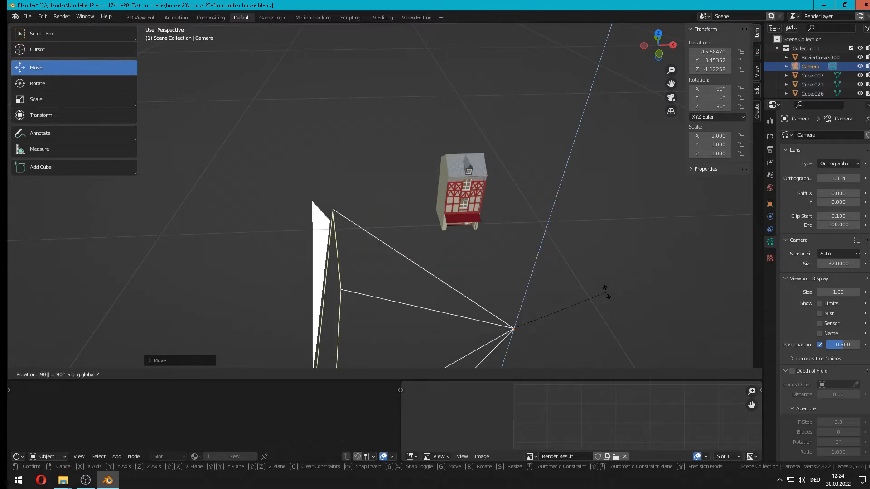
pyautogui.press('Return')
# Move the camera to the plaster side of the house, at about X -14.07, Y 4.85, and look through it
pyautogui.moveTo(498, 171); pyautogui.dragTo(458, 182, button='middle')
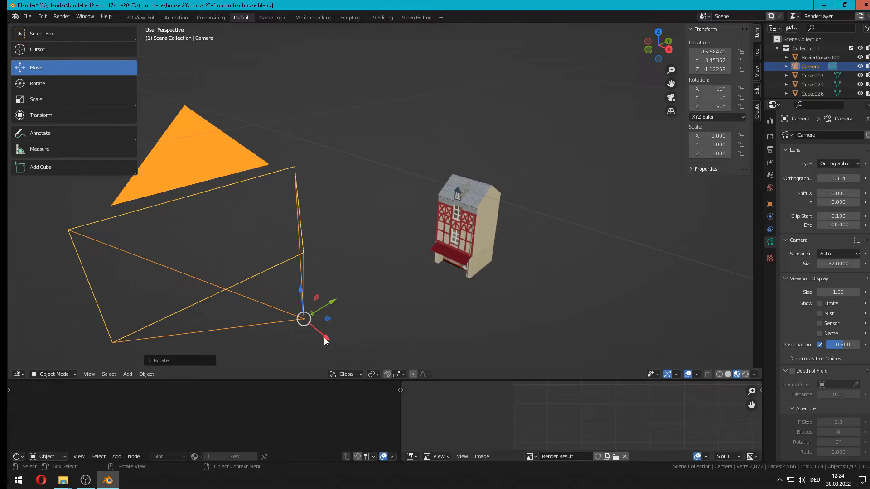
pyautogui.moveTo(324, 339); pyautogui.dragTo(428, 51)
pyautogui.scroll(-5, 449, 48)
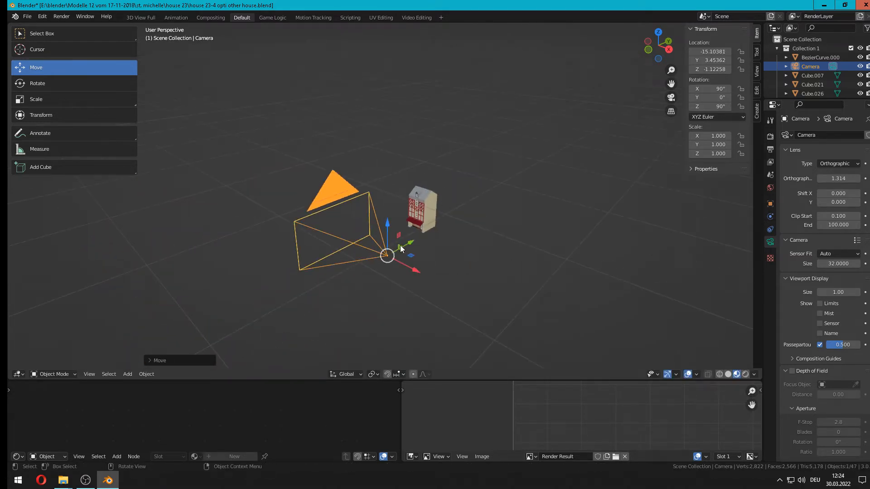
pyautogui.moveTo(400, 248); pyautogui.dragTo(545, 254)
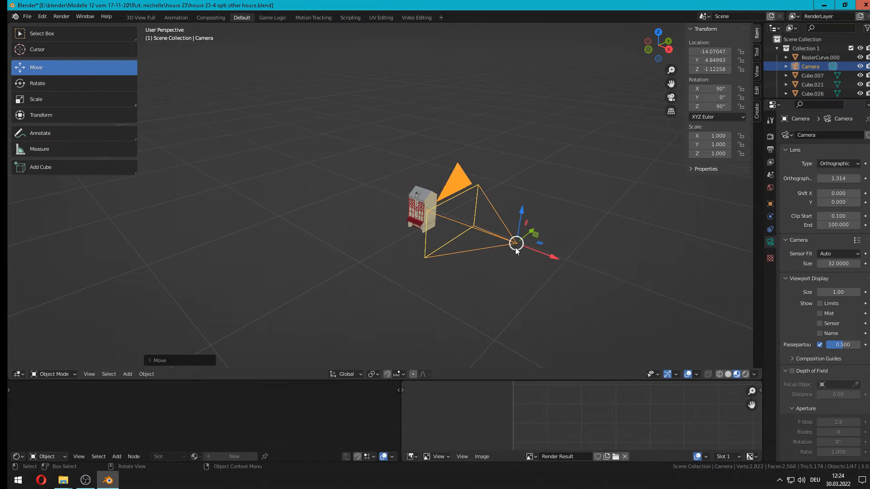
pyautogui.press('KP_0')
pyautogui.scroll(1, 316, 227)
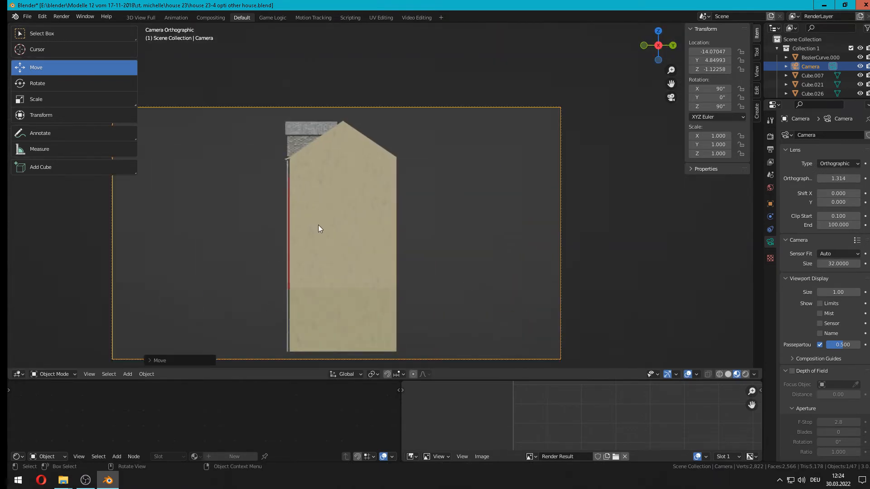
# Select the roof dormer and shift it slightly along Y towards the house, to about Y 4.738
pyautogui.scroll(3, 303, 132)
pyautogui.scroll(-2, 295, 128)
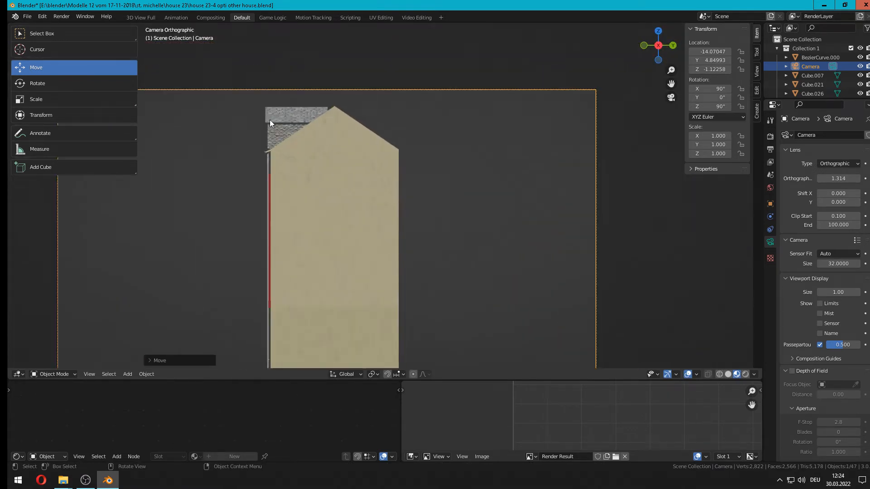
pyautogui.click(292, 131)
pyautogui.moveTo(301, 132); pyautogui.dragTo(307, 135)
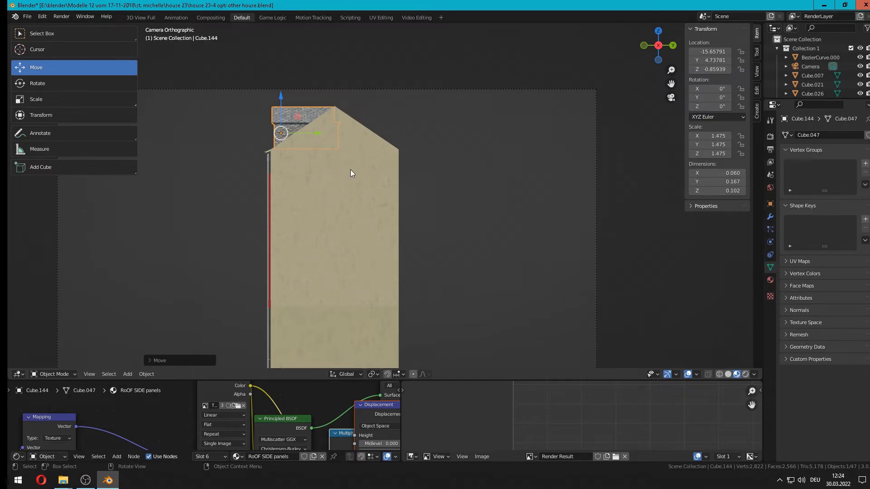
# Render the side view, fit the result to the render window to check it, and close the window
pyautogui.press('F12')
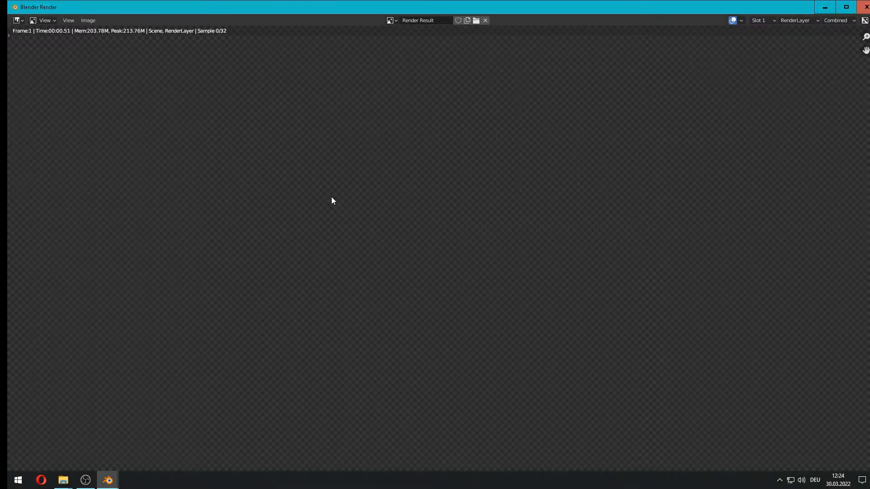
pyautogui.press('Home')
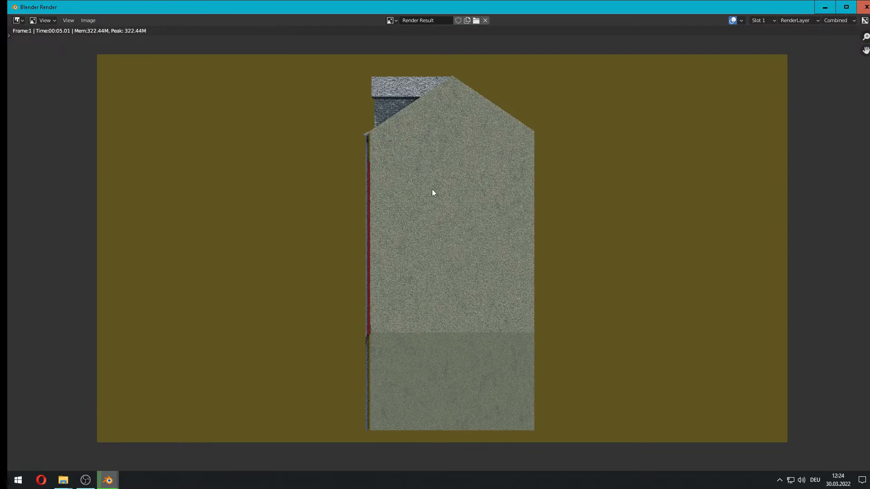
pyautogui.press('Escape')
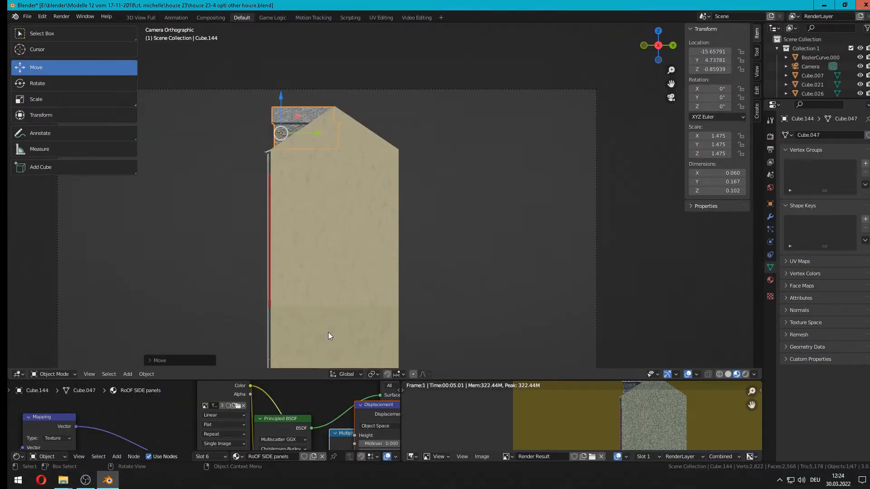
# Replace the environment texture of the world background colour with a plain RGB colour
pyautogui.moveTo(328, 333)
pyautogui.mouseDown(button='middle')
pyautogui.moveTo(504, 308)
pyautogui.moveTo(331, 316)
pyautogui.mouseUp(button='middle')
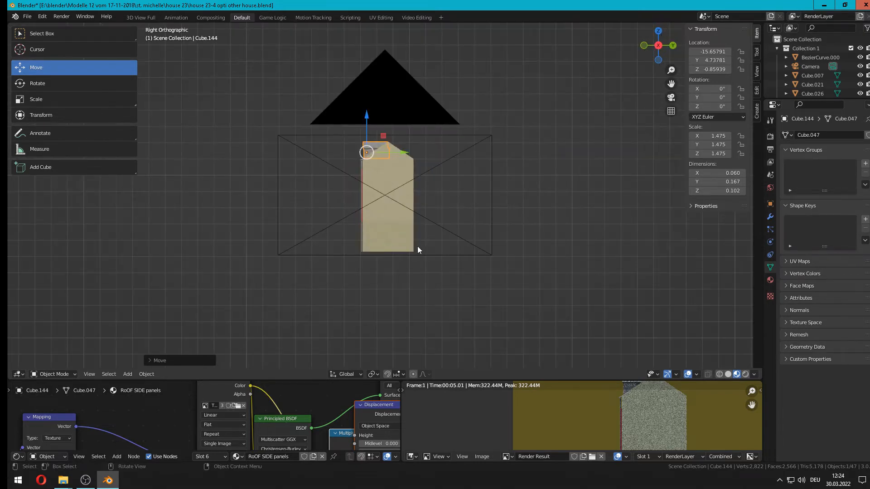
pyautogui.scroll(2, 430, 231)
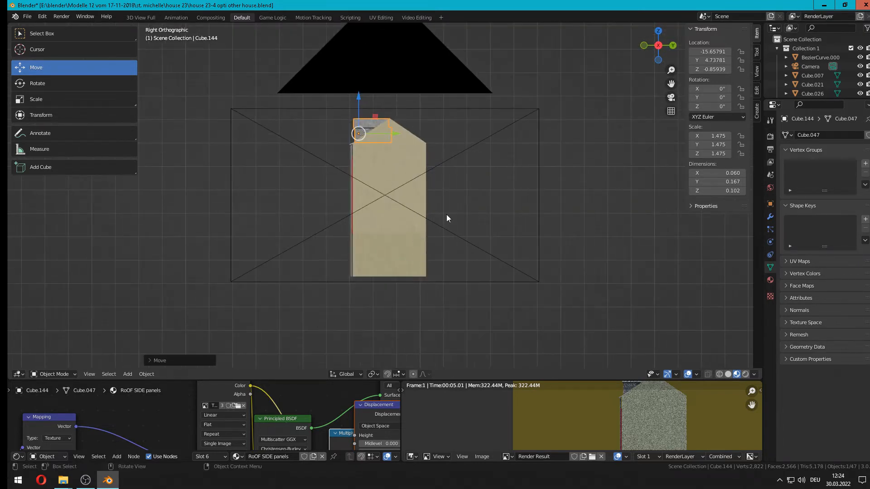
pyautogui.click(770, 187)
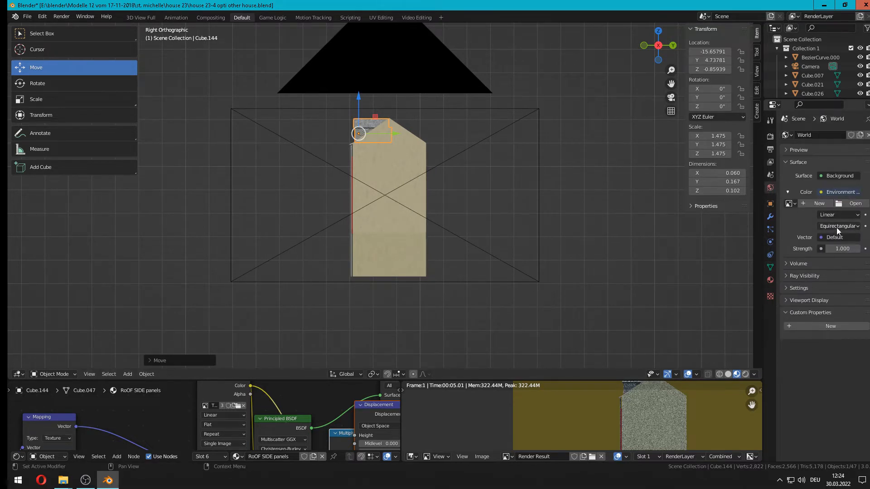
pyautogui.click(865, 203)
pyautogui.click(840, 192)
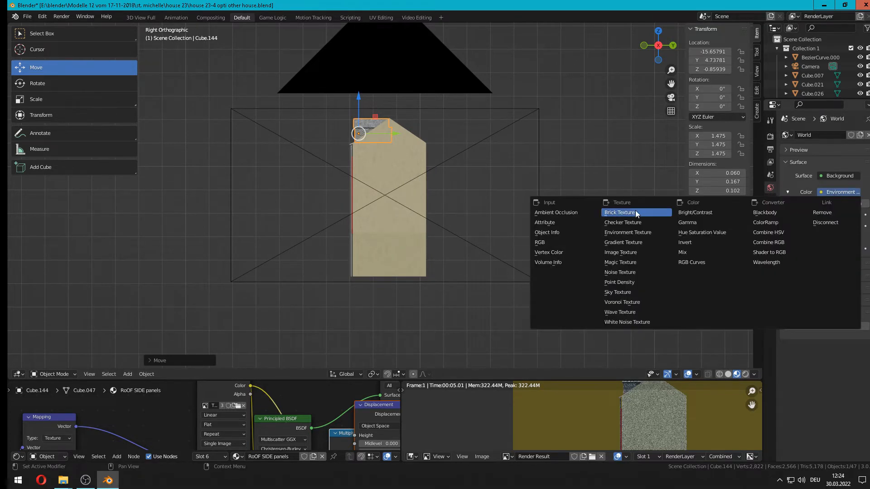
pyautogui.click(572, 241)
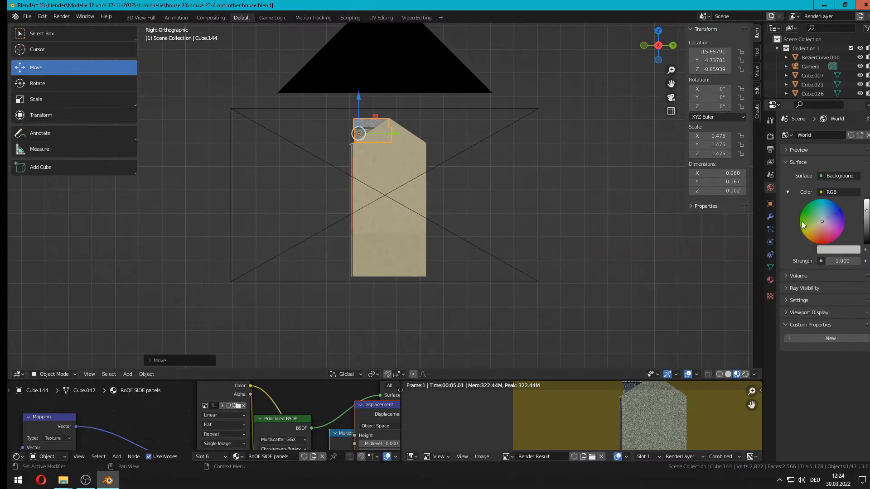
# Make the world background colour white and set its strength to 0.9
pyautogui.click(840, 263)
pyautogui.write('.8')
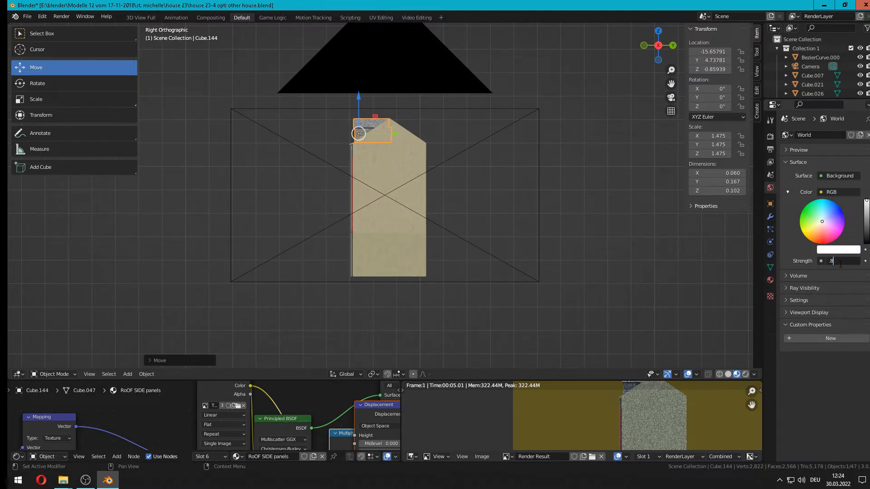
pyautogui.press('BackSpace')
pyautogui.write('9')
pyautogui.press('Return')
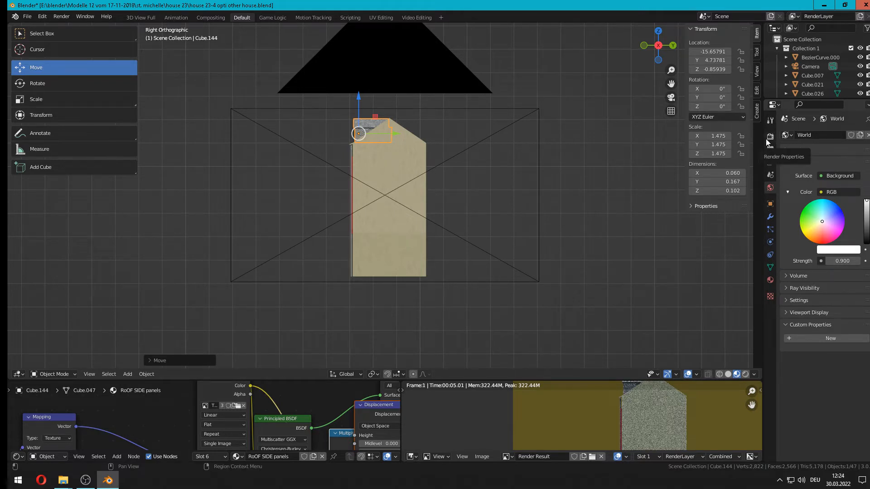
# Select all faces of the house's plaster side walls and UV-map them with Project from View in the right orthographic view
pyautogui.scroll(2, 400, 166)
pyautogui.press('Tab')
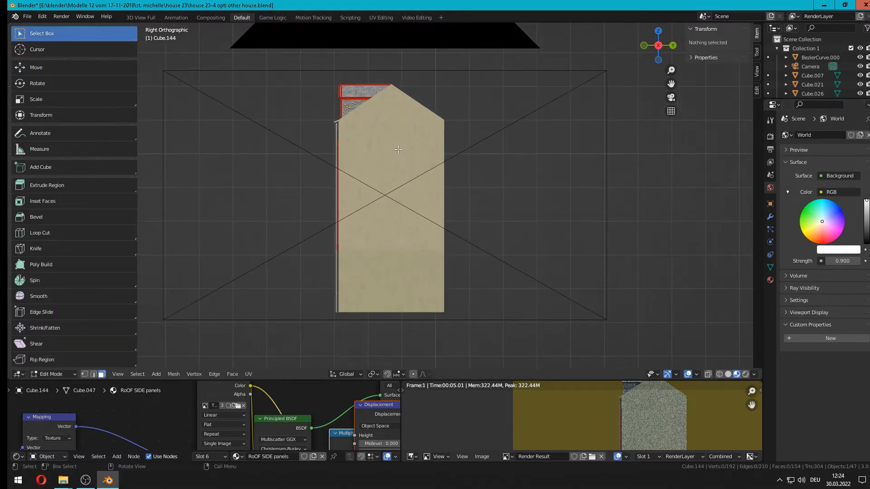
pyautogui.press('Tab')
pyautogui.click(399, 143)
pyautogui.press('Tab')
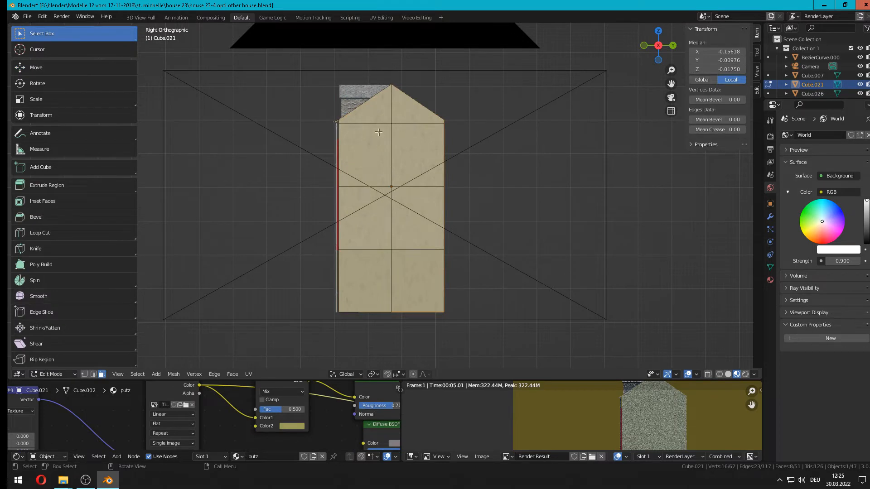
pyautogui.keyDown('shift'); pyautogui.moveTo(400, 114); pyautogui.dragTo(385, 134); pyautogui.keyUp('shift')
pyautogui.keyDown('shift'); pyautogui.moveTo(399, 238); pyautogui.dragTo(375, 268); pyautogui.keyUp('shift')
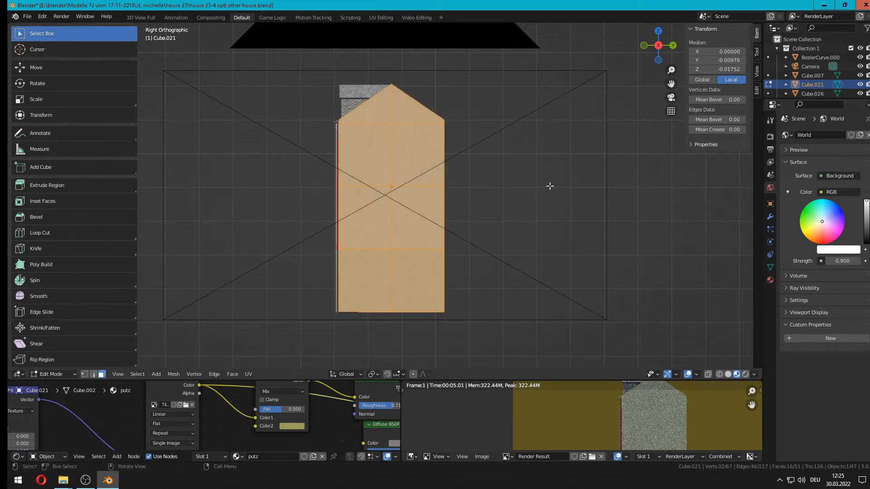
pyautogui.press('u')
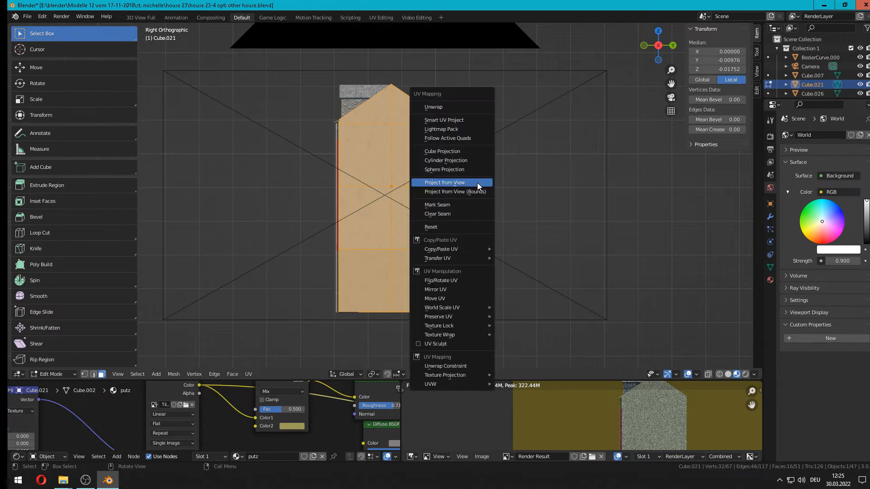
pyautogui.click(477, 183)
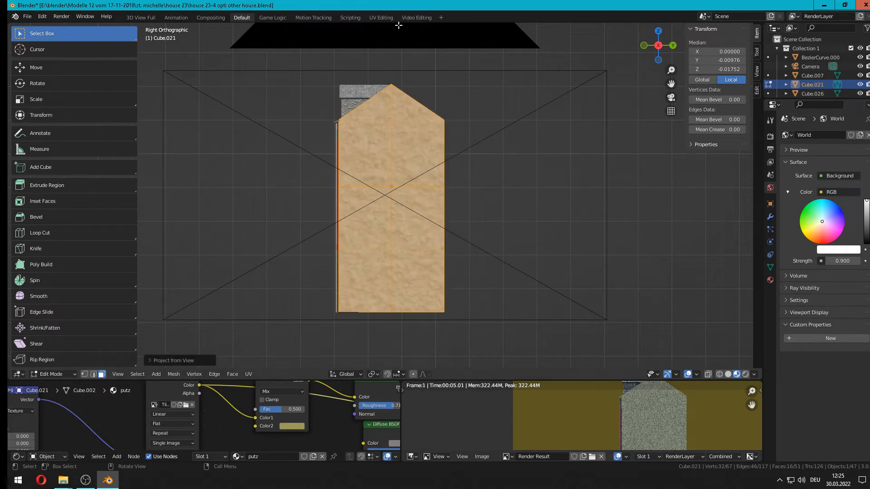
# Scale the side walls' UV layout up well beyond the texture bounds in the UV Editing workspace, and return to the Default workspace in Object Mode
pyautogui.click(381, 18)
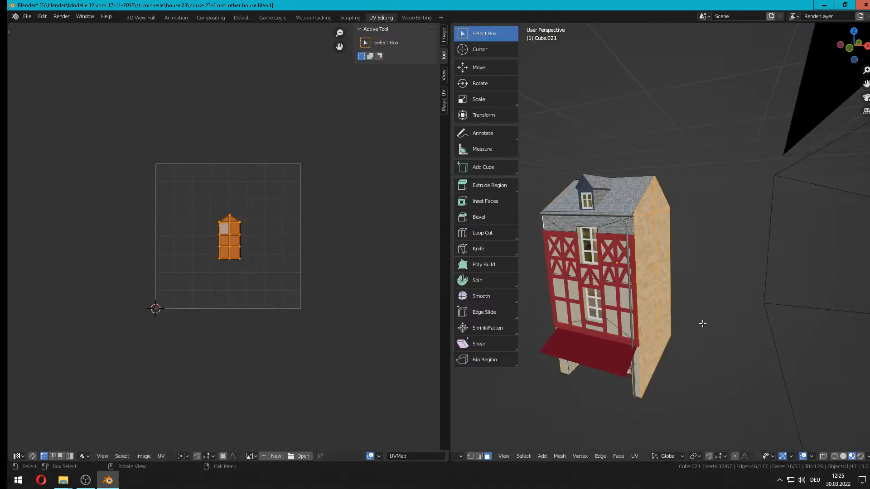
pyautogui.moveTo(701, 321); pyautogui.dragTo(651, 317, button='middle')
pyautogui.press('s')
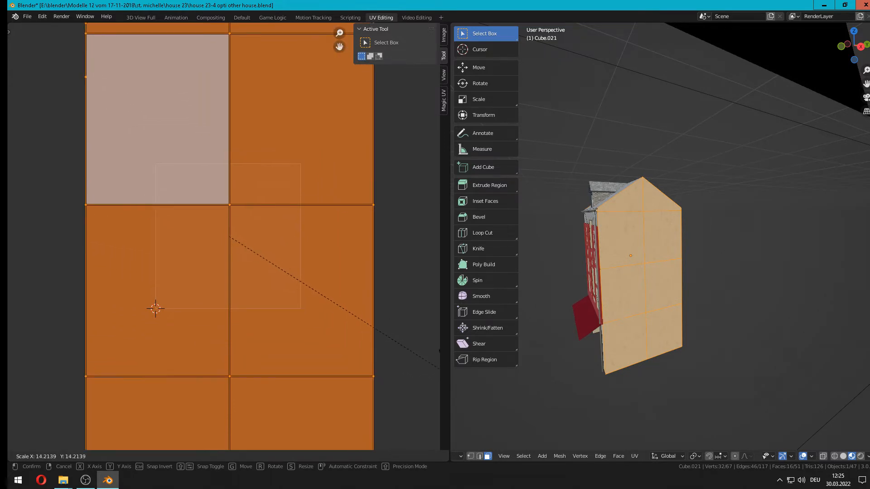
pyautogui.press('Escape')
pyautogui.moveTo(689, 286); pyautogui.dragTo(666, 281, button='middle')
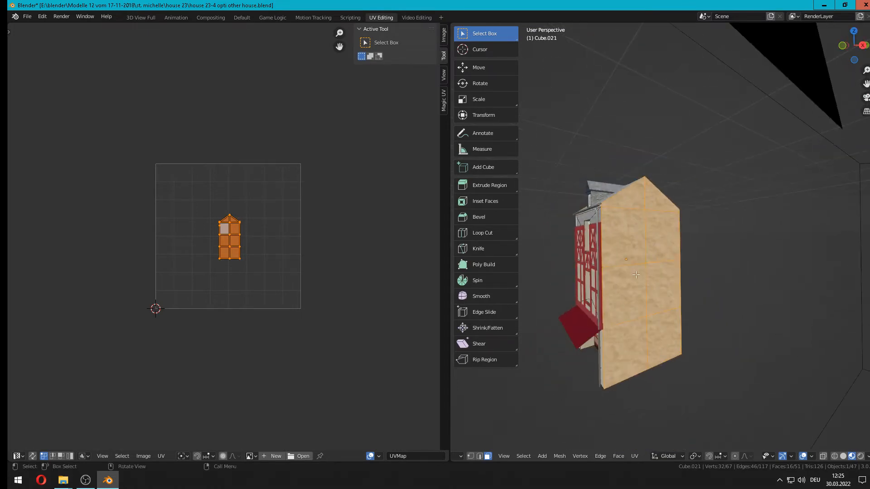
pyautogui.press('s')
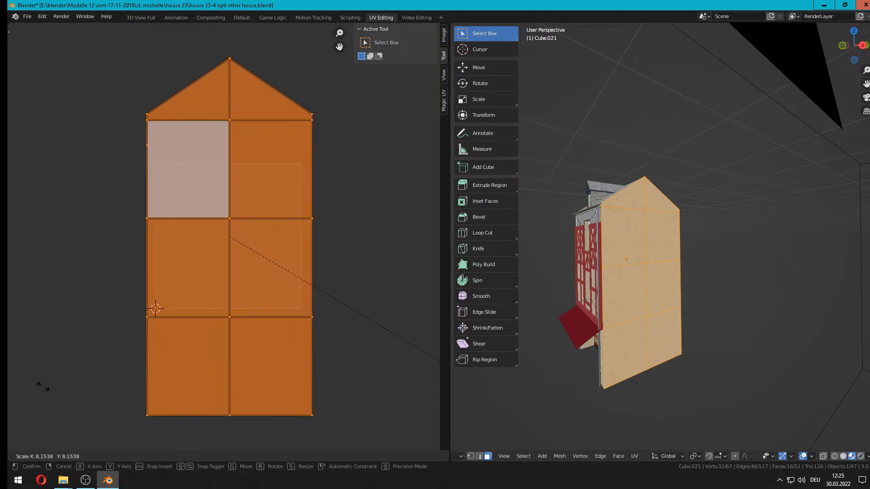
pyautogui.press('Return')
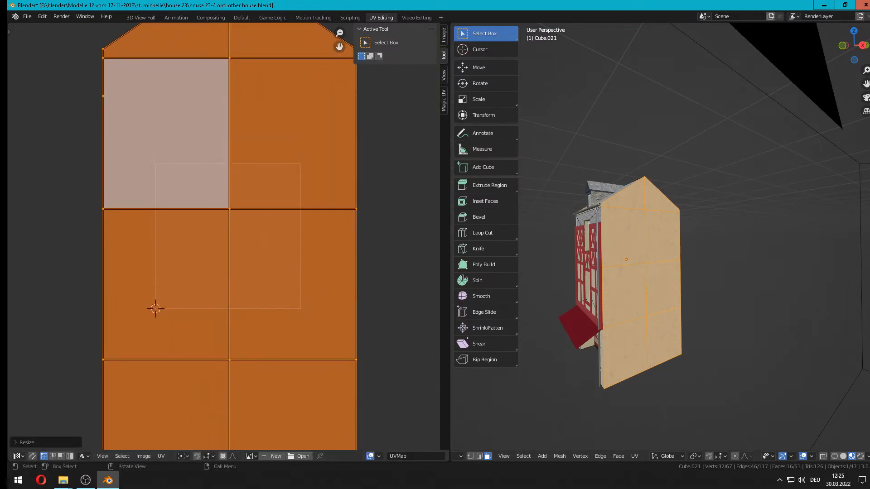
pyautogui.press('Tab')
pyautogui.moveTo(678, 286); pyautogui.dragTo(634, 268, button='middle')
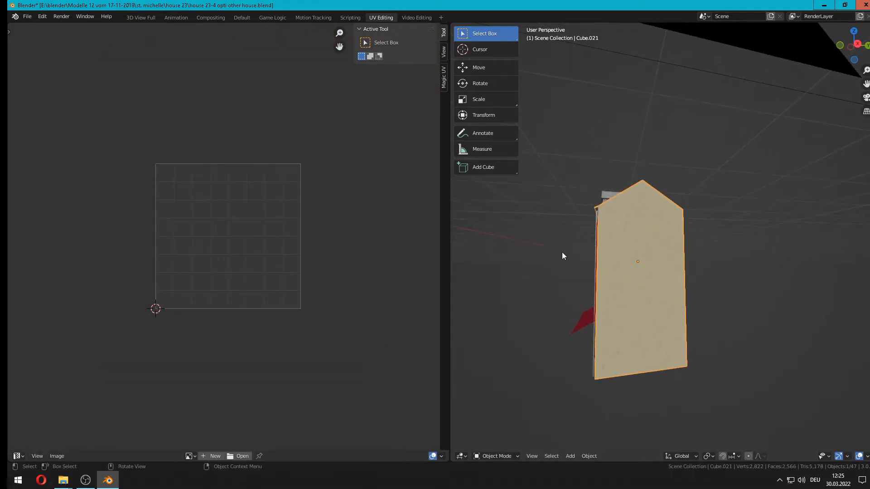
pyautogui.click(238, 17)
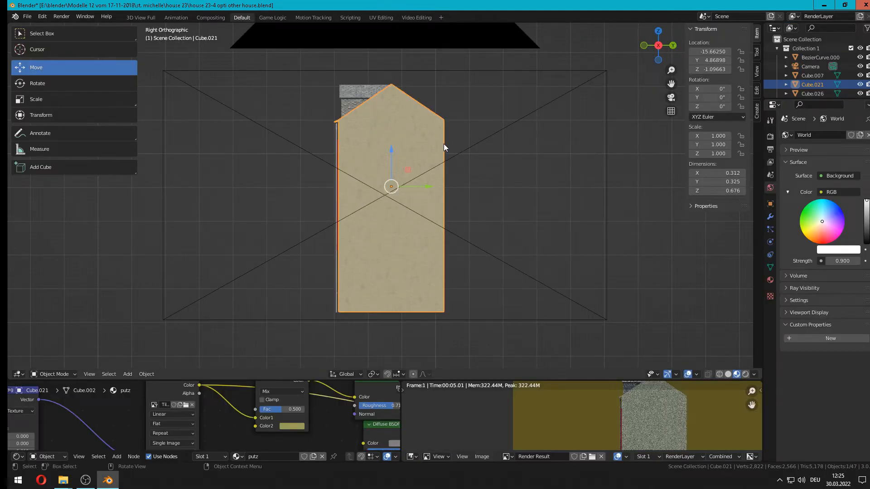
# Render the side view, save it as the JPEG image right.jpg in the house 23 folder, and close the render window
pyautogui.press('F12')
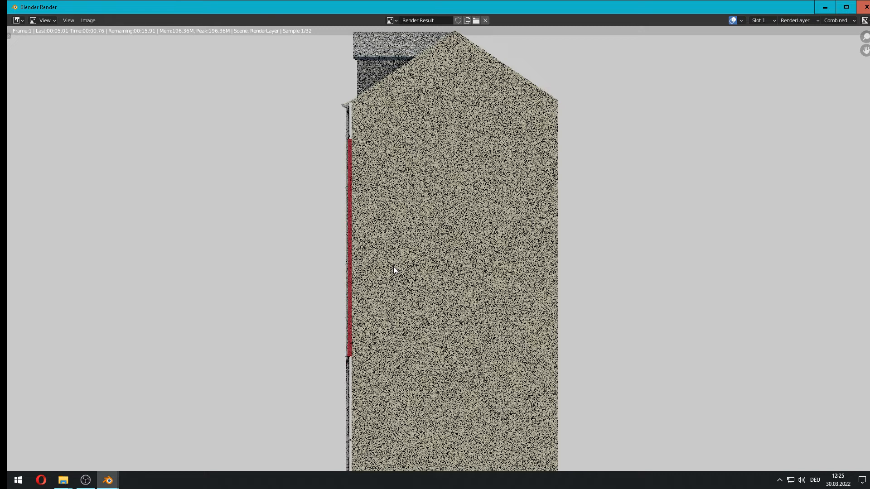
pyautogui.scroll(-1, 393, 266)
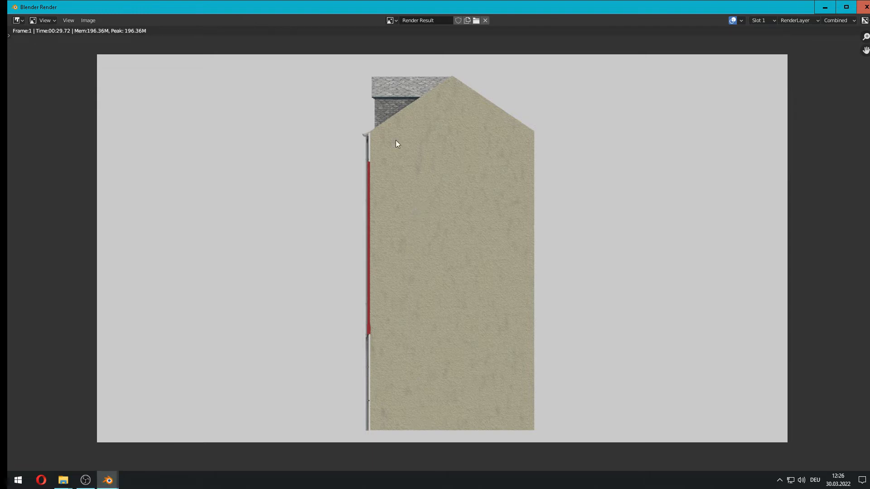
pyautogui.click(88, 20)
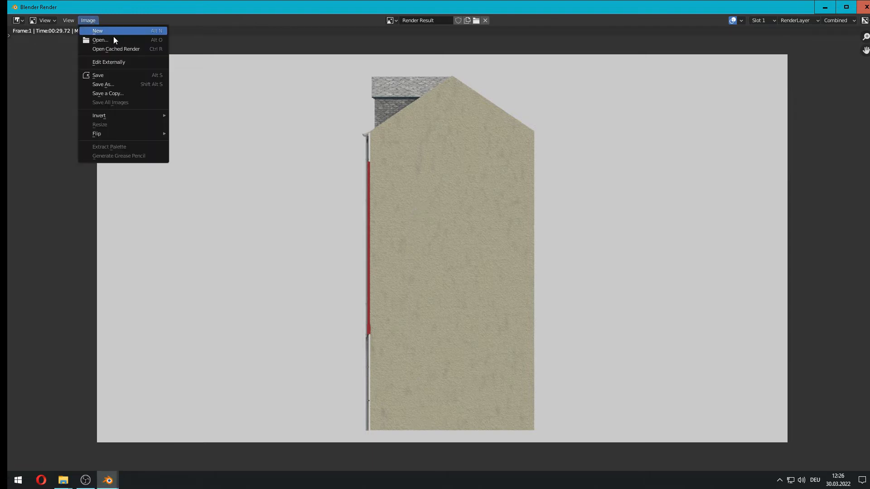
pyautogui.click(116, 82)
pyautogui.click(231, 380)
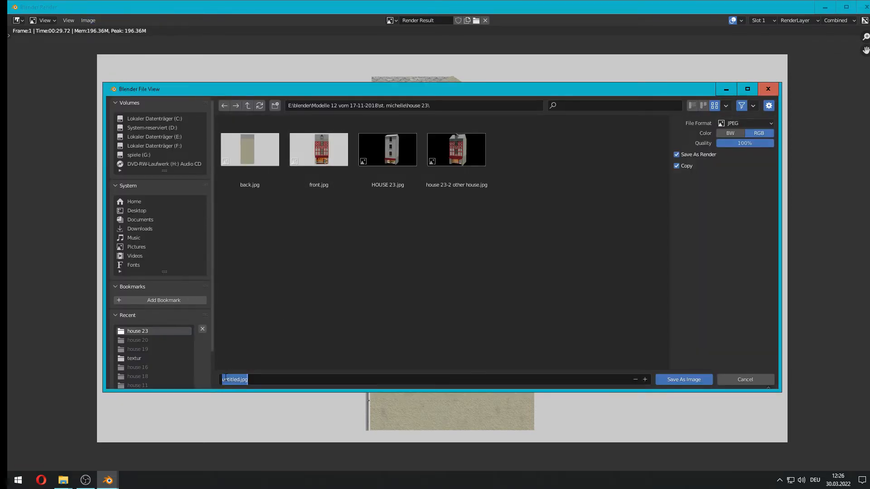
pyautogui.doubleClick(227, 379)
pyautogui.write('r')
pyautogui.write('ight')
pyautogui.click(675, 381)
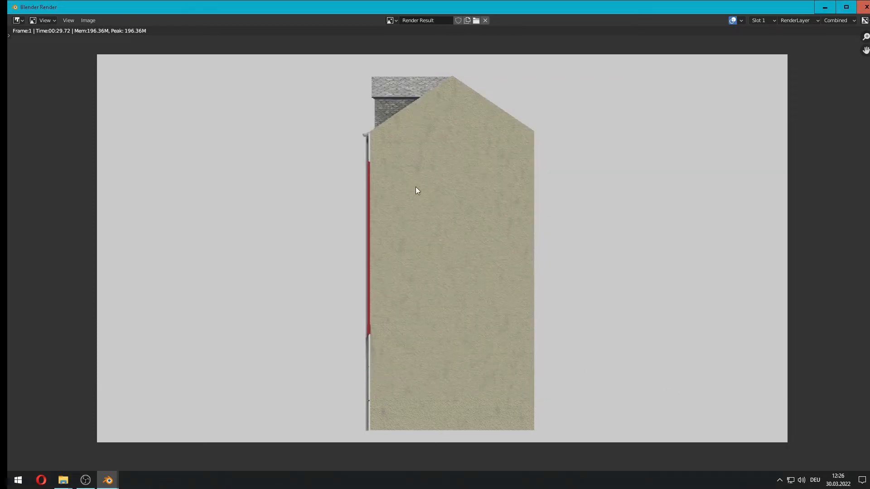
pyautogui.click(864, 7)
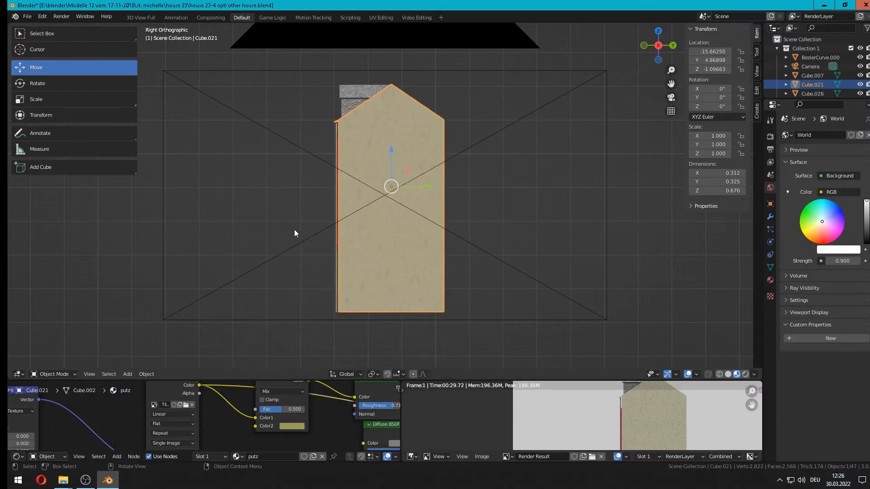
# Select the camera and rotate it 180° about the global Z axis
pyautogui.moveTo(299, 227); pyautogui.dragTo(390, 238, button='middle')
pyautogui.scroll(-9, 408, 242)
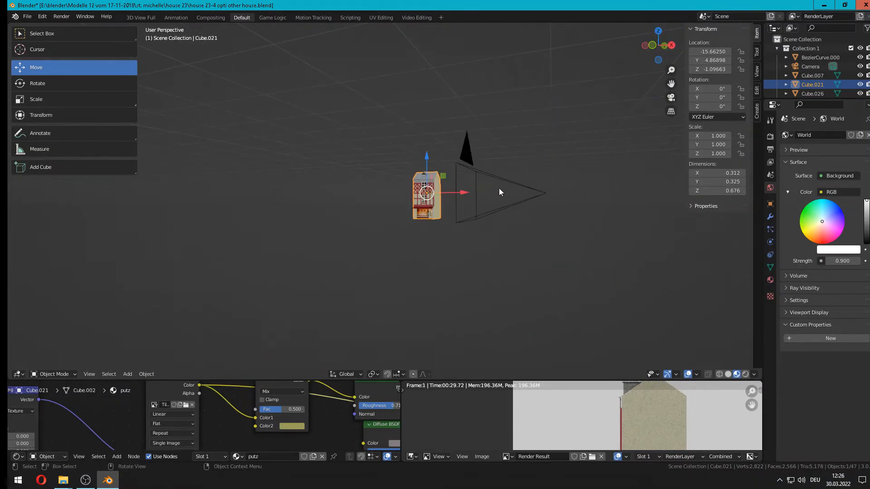
pyautogui.click(508, 205)
pyautogui.click(513, 177)
pyautogui.moveTo(513, 186); pyautogui.dragTo(469, 247, button='middle')
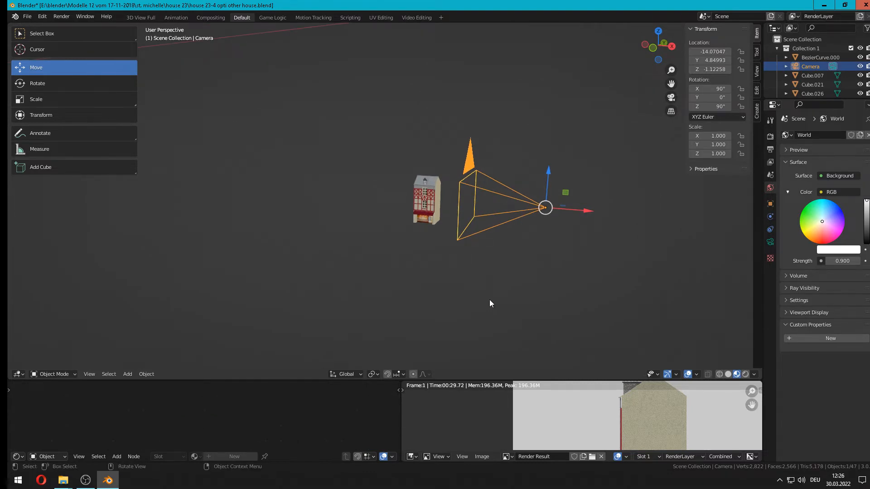
pyautogui.write('rz180')
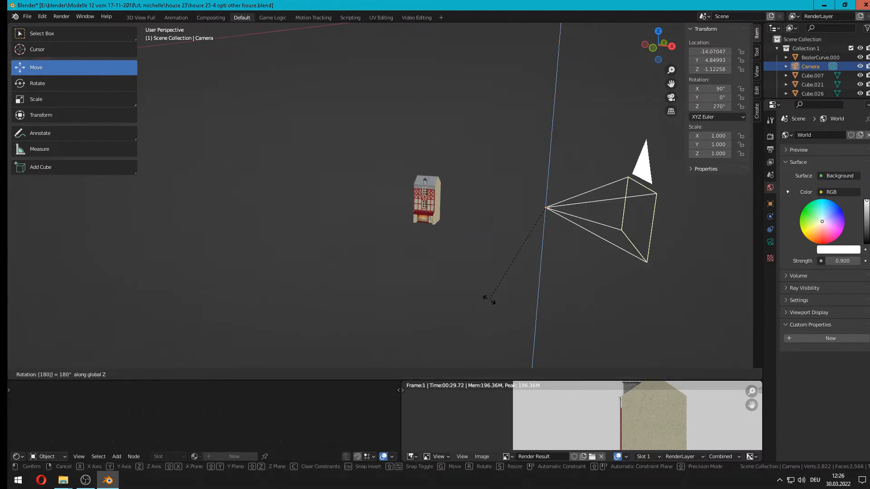
pyautogui.press('Return')
# Move the camera along X to the opposite side of the house, at about X -17.03, and look through it
pyautogui.moveTo(588, 211); pyautogui.dragTo(376, 200)
pyautogui.moveTo(428, 248); pyautogui.dragTo(431, 244, button='middle')
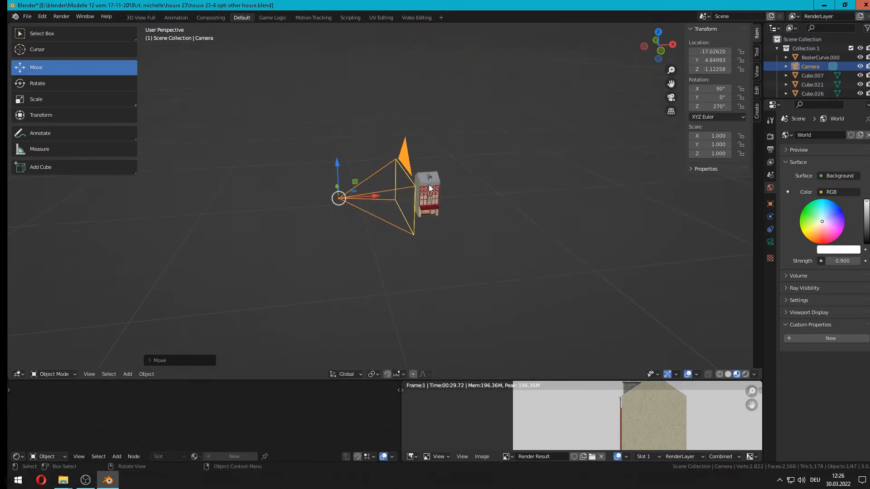
pyautogui.press('KP_0')
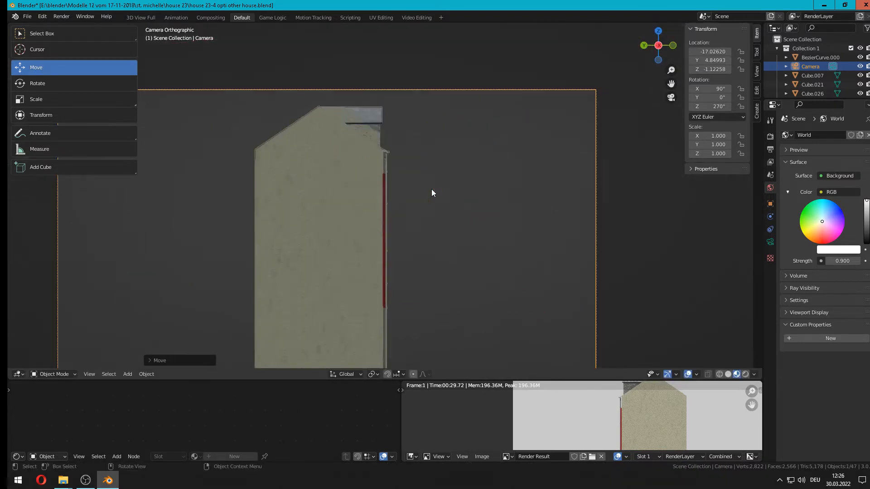
pyautogui.scroll(-2, 414, 205)
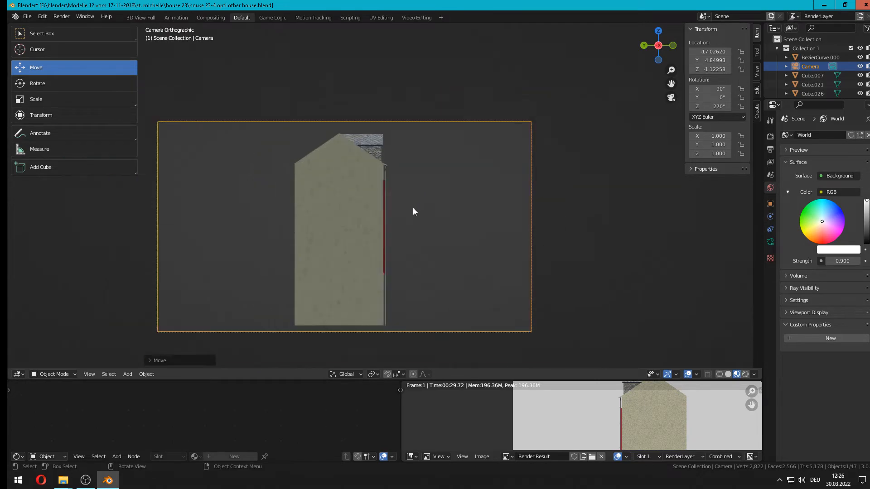
# Render the opposite side view and save it as the JPEG image left.jpg in the house 23 folder
pyautogui.press('F12')
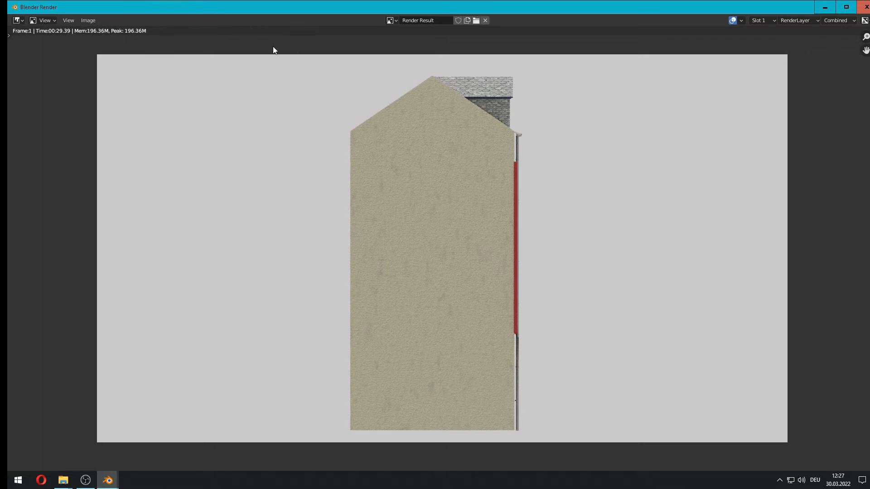
pyautogui.hotkey('shift', 'alt', 's')
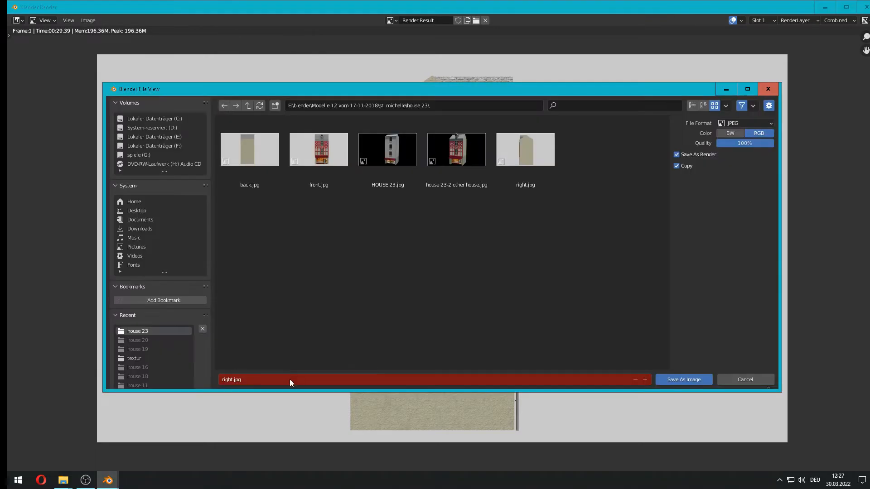
pyautogui.click(223, 379)
pyautogui.doubleClick(225, 379)
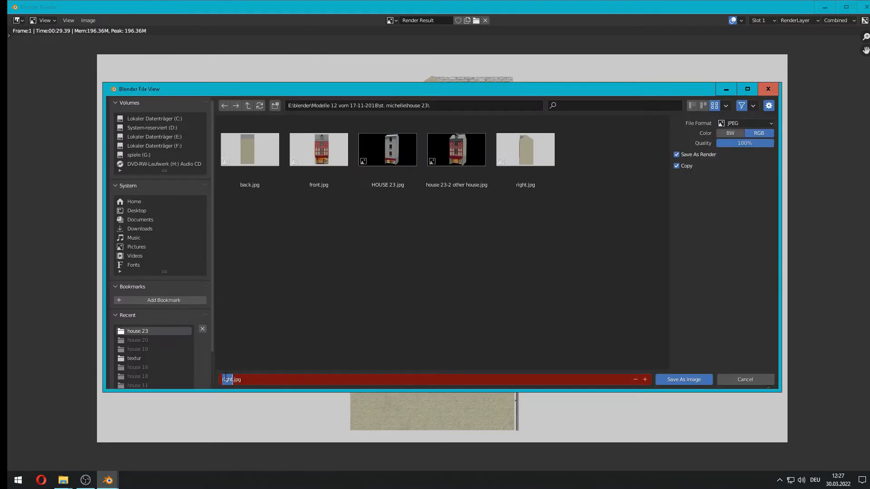
pyautogui.write('left')
pyautogui.press('Return')
pyautogui.click(671, 379)
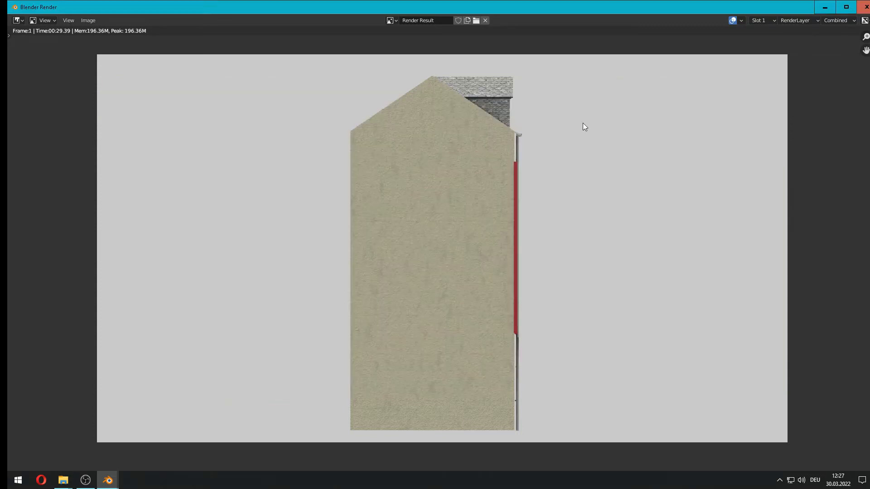
# Close the render window and move the camera farther away from the house along X, to about X -19.39
pyautogui.click(866, 6)
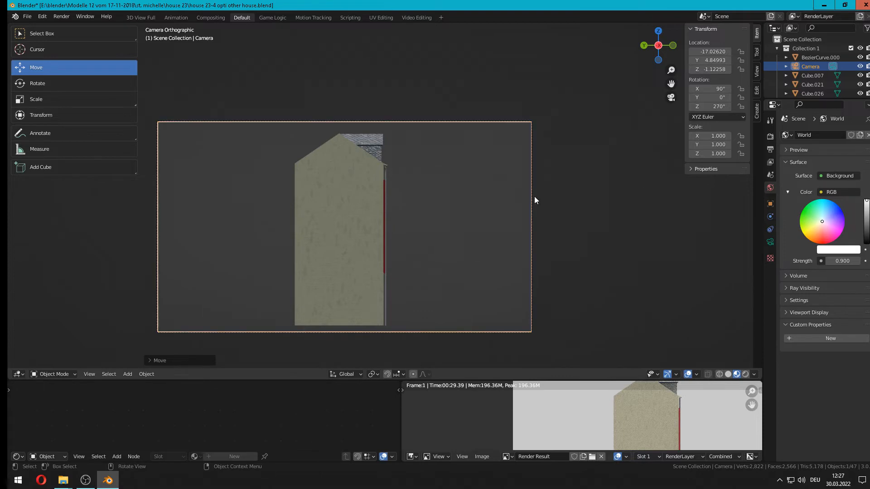
pyautogui.moveTo(501, 203); pyautogui.dragTo(396, 224, button='middle')
pyautogui.scroll(-7, 495, 209)
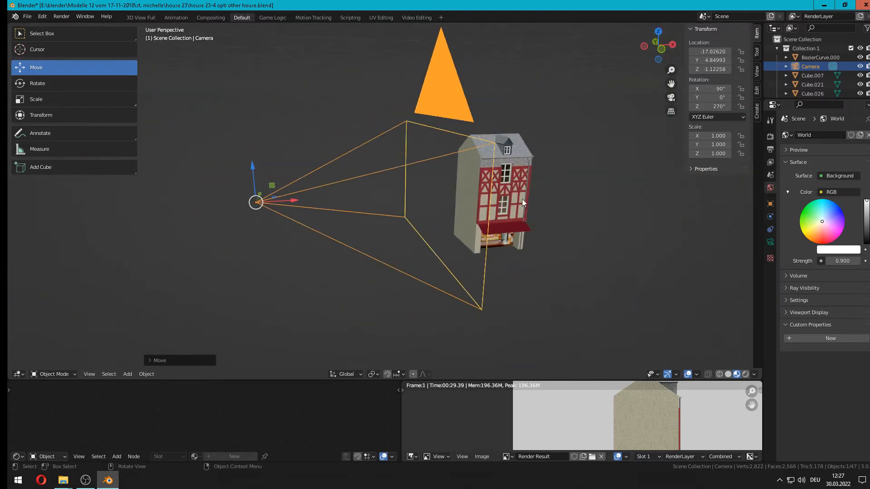
pyautogui.moveTo(522, 199); pyautogui.dragTo(478, 194, button='middle')
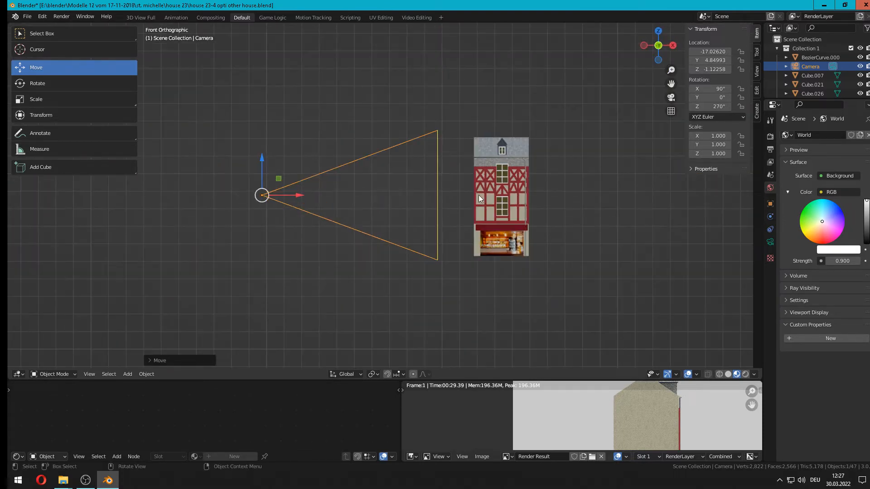
pyautogui.scroll(-3, 395, 202)
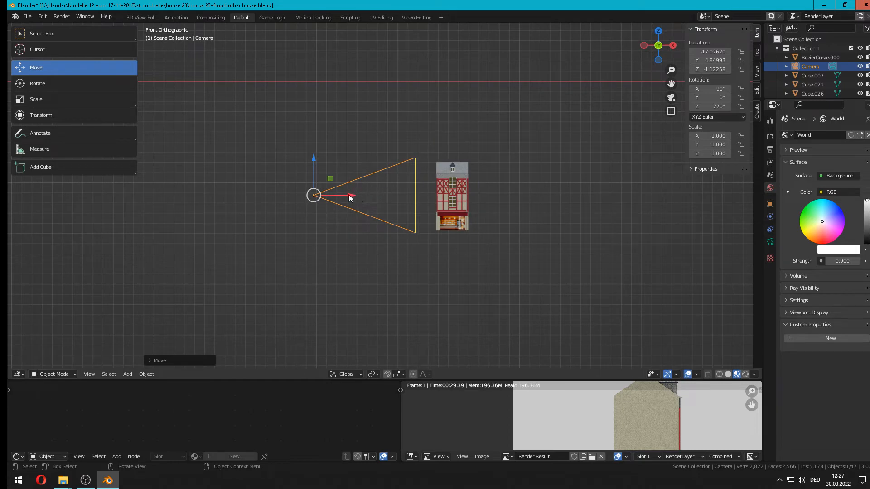
pyautogui.moveTo(349, 194); pyautogui.dragTo(110, 195)
pyautogui.scroll(1, 517, 212)
pyautogui.scroll(-1, 469, 225)
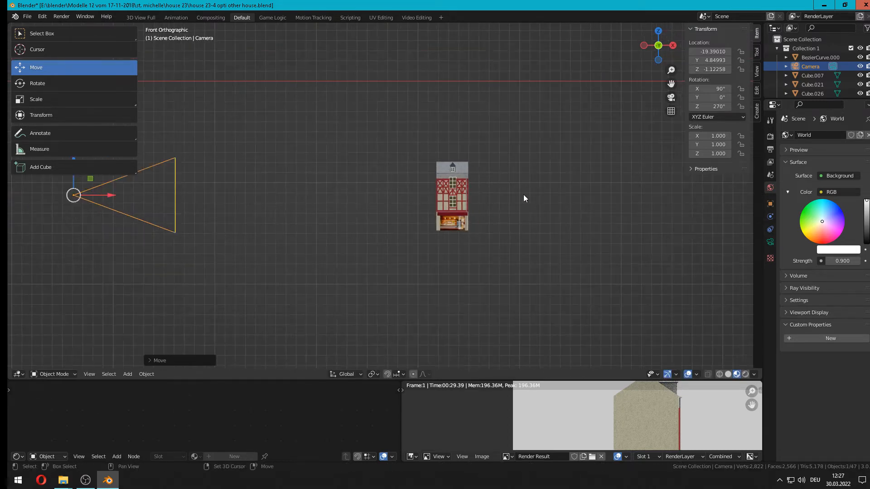
# Select the lamp beyond the house and delete it from the scene
pyautogui.keyDown('shift'); pyautogui.moveTo(523, 194); pyautogui.dragTo(414, 225, button='middle'); pyautogui.keyUp('shift')
pyautogui.scroll(-8, 435, 228)
pyautogui.scroll(4, 390, 216)
pyautogui.scroll(-4, 394, 219)
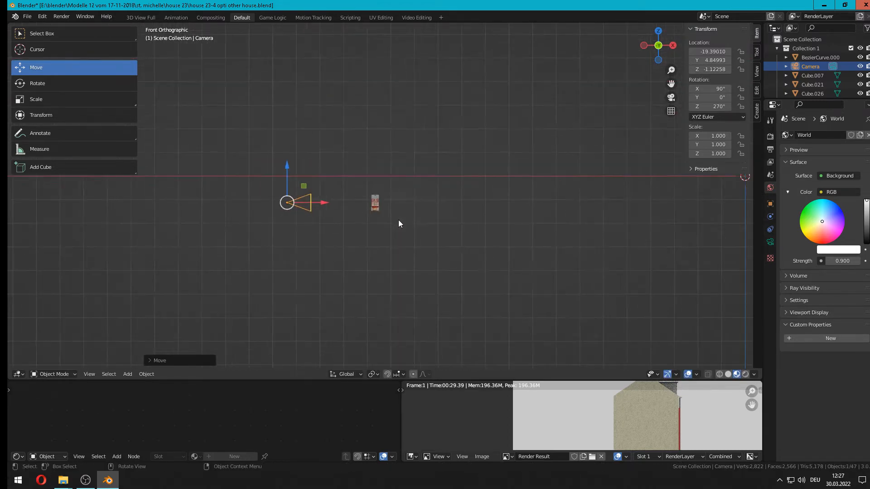
pyautogui.click(566, 132)
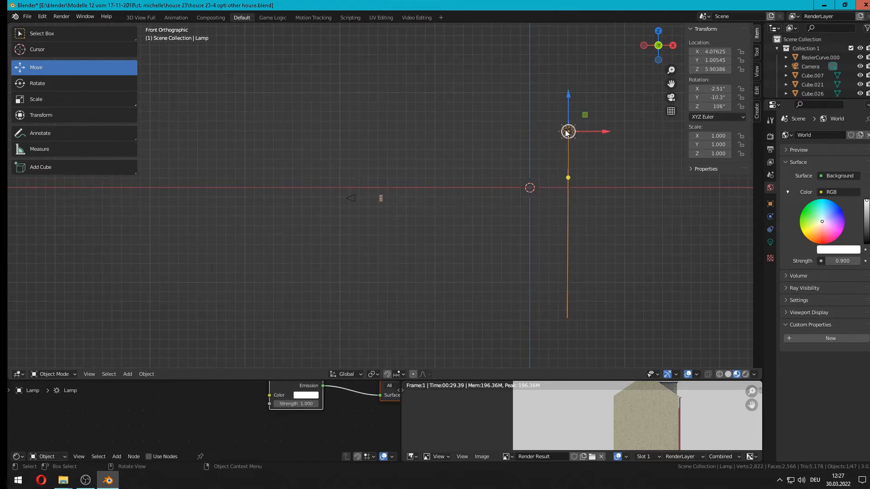
pyautogui.press('x')
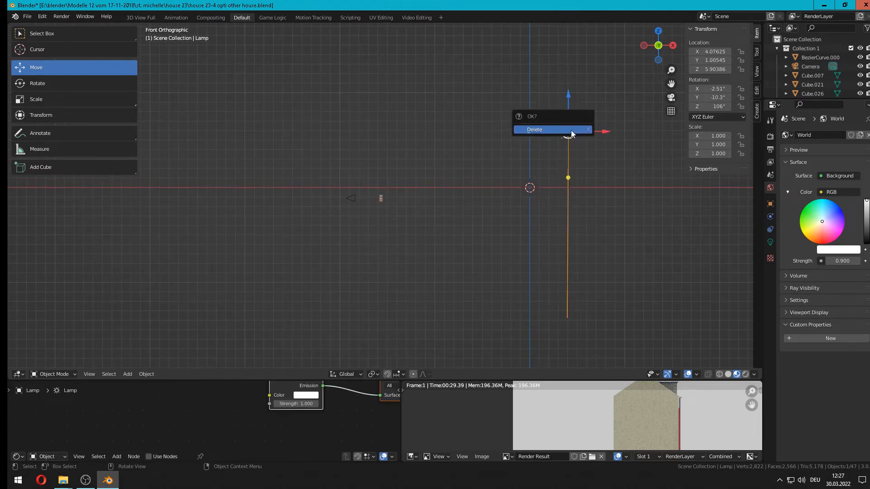
pyautogui.click(566, 131)
# Examine the half-timbered facade up close, checking whether the beams, windows and plaster wall are separate objects
pyautogui.scroll(15, 371, 203)
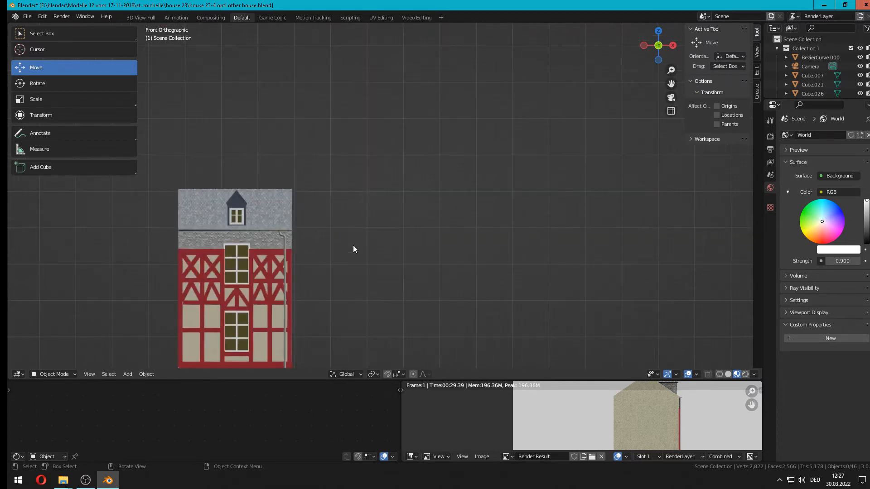
pyautogui.keyDown('shift'); pyautogui.moveTo(352, 246); pyautogui.dragTo(578, 142, button='middle'); pyautogui.keyUp('shift')
pyautogui.scroll(4, 557, 163)
pyautogui.keyDown('shift'); pyautogui.moveTo(534, 186); pyautogui.dragTo(446, 207, button='middle'); pyautogui.keyUp('shift')
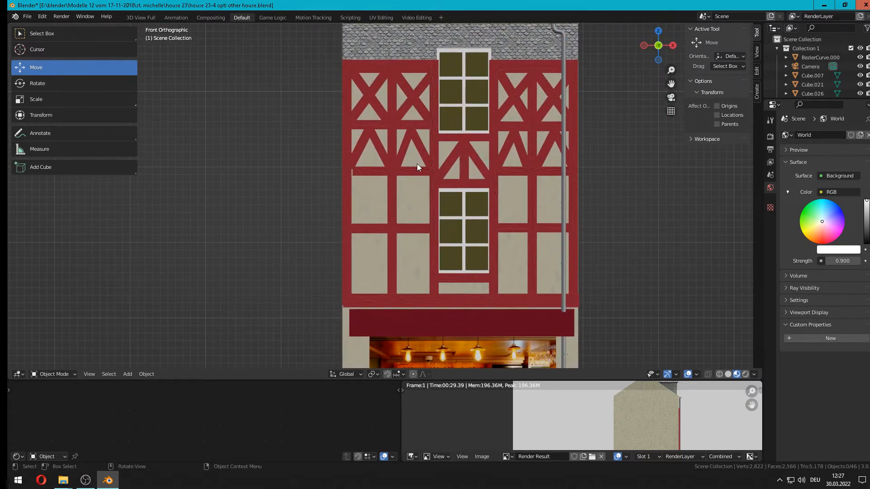
pyautogui.moveTo(415, 178); pyautogui.dragTo(439, 191, button='middle')
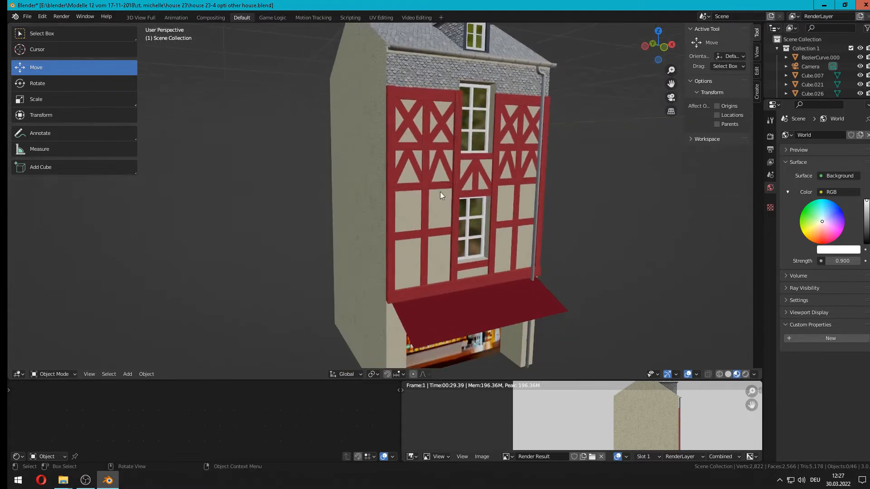
pyautogui.moveTo(443, 180); pyautogui.dragTo(427, 109)
pyautogui.click(428, 108)
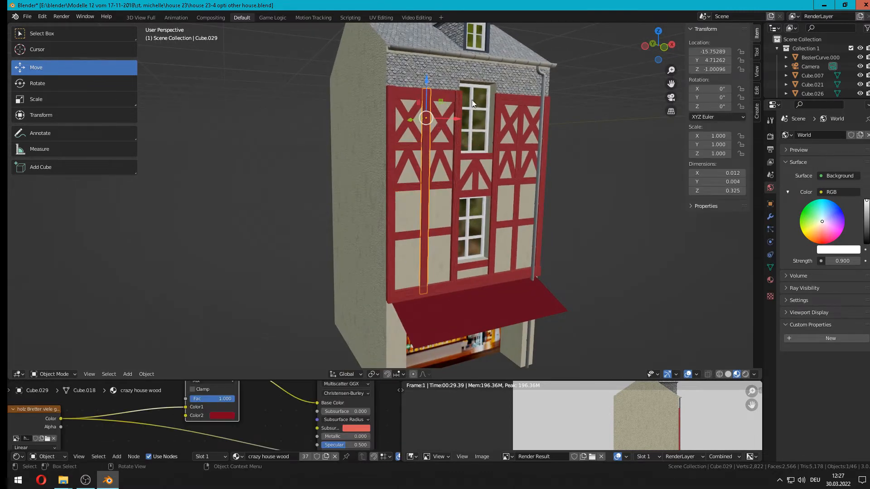
pyautogui.click(485, 217)
pyautogui.click(521, 200)
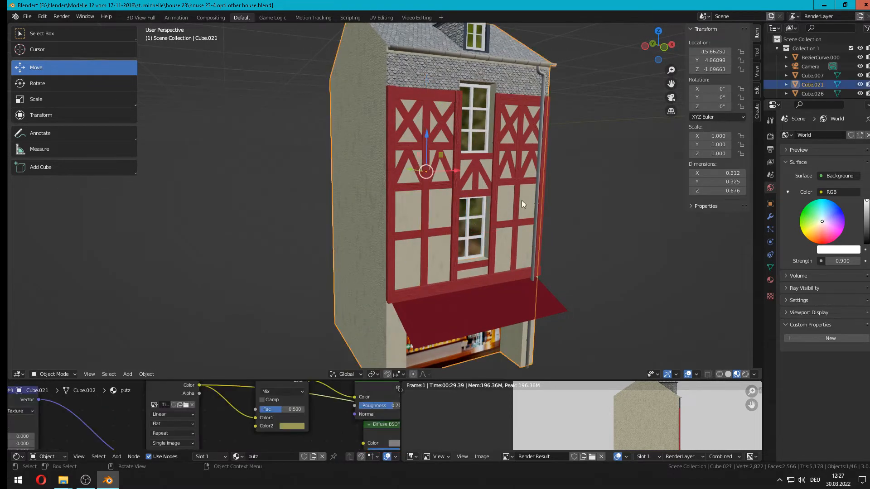
# Make a diagonal facade beam the active object and join all the house parts, including roof, dormer and awning, into it as one object
pyautogui.click(528, 167)
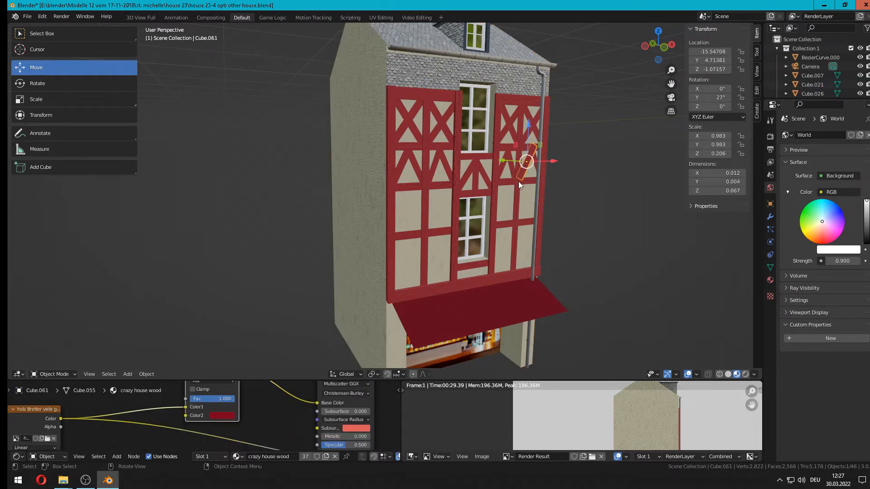
pyautogui.moveTo(515, 192); pyautogui.dragTo(502, 193, button='middle')
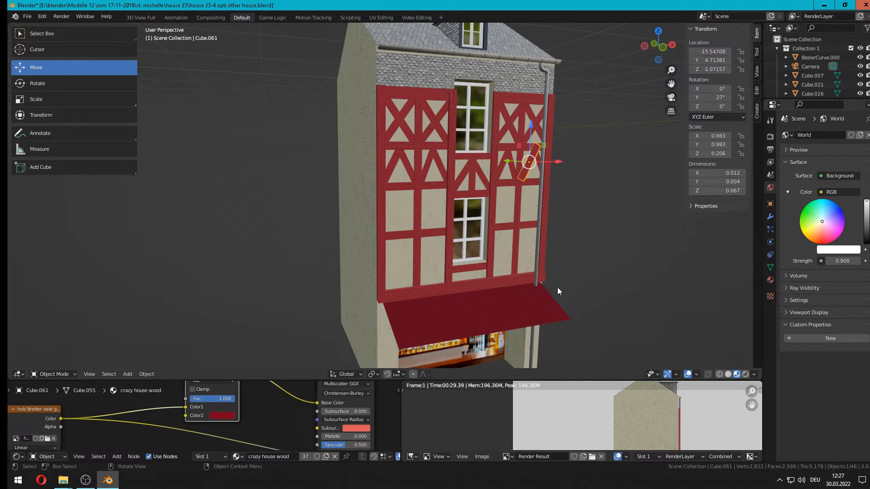
pyautogui.scroll(-4, 544, 283)
pyautogui.moveTo(534, 279); pyautogui.dragTo(512, 275, button='middle')
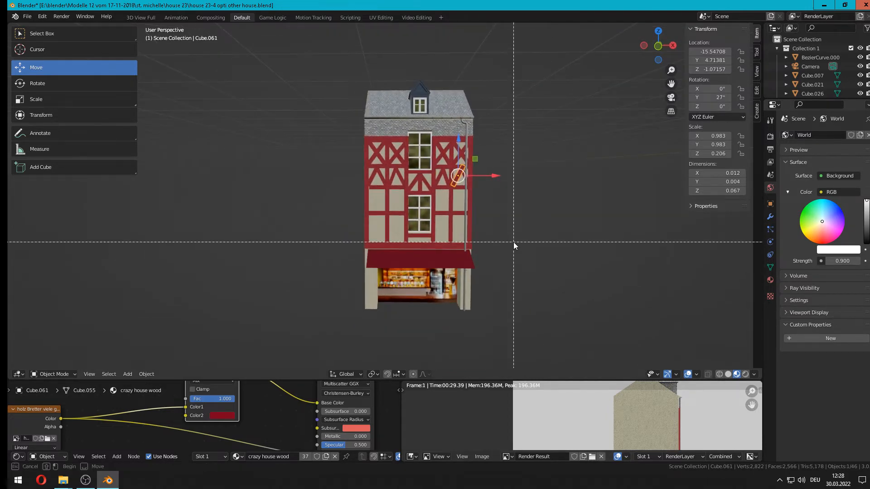
pyautogui.moveTo(512, 241); pyautogui.dragTo(306, 157)
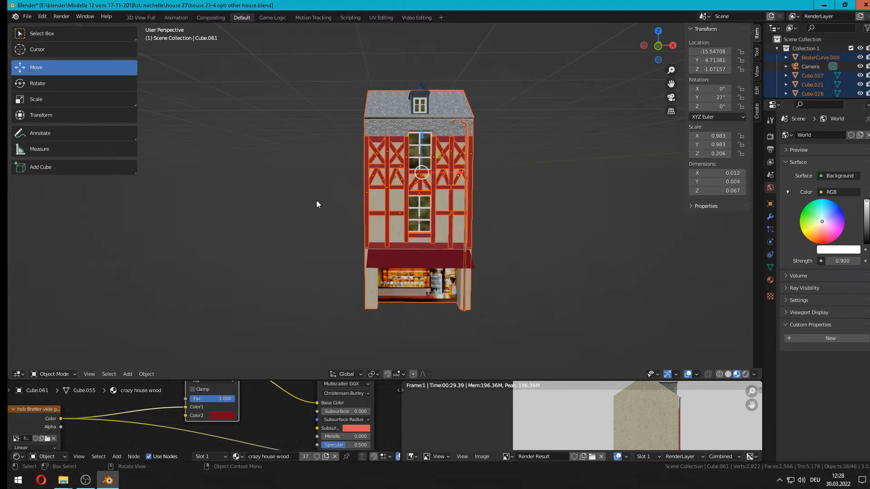
pyautogui.click(144, 374)
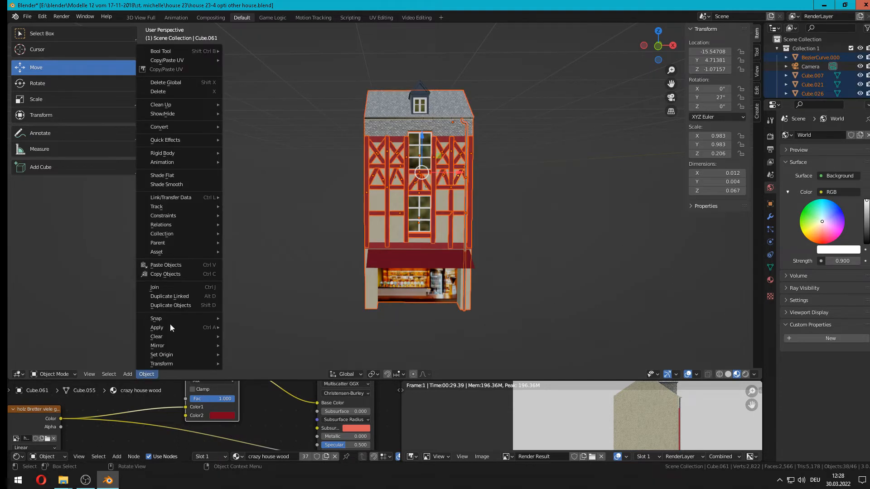
pyautogui.click(174, 287)
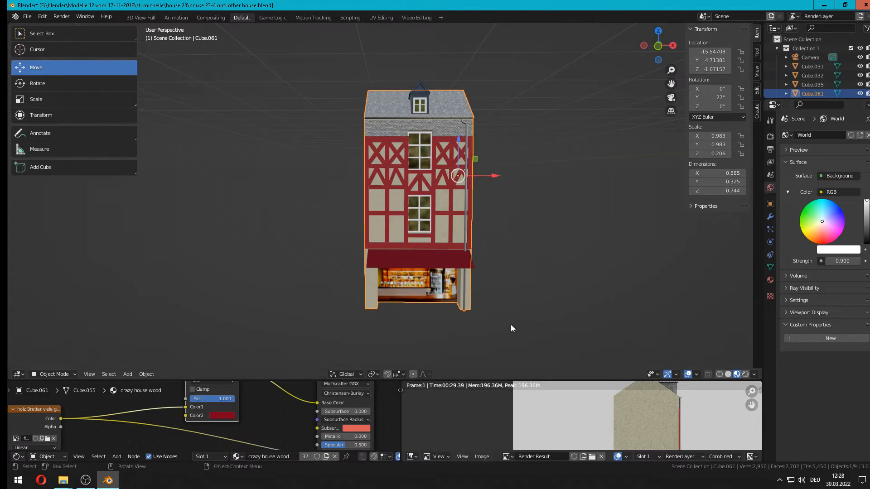
pyautogui.moveTo(510, 325); pyautogui.dragTo(284, 74)
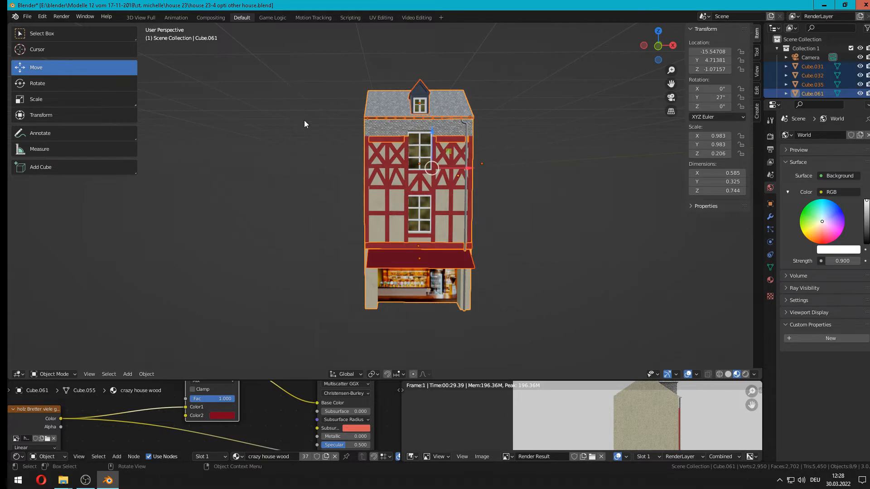
pyautogui.click(146, 375)
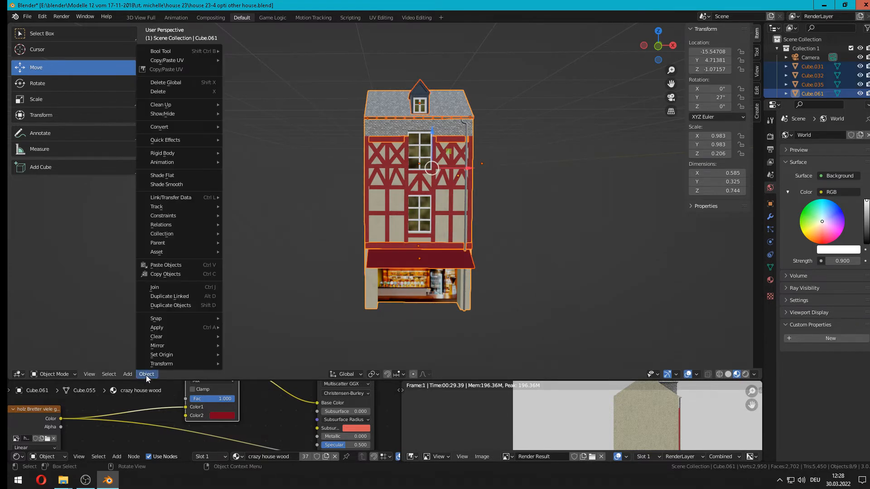
pyautogui.click(182, 287)
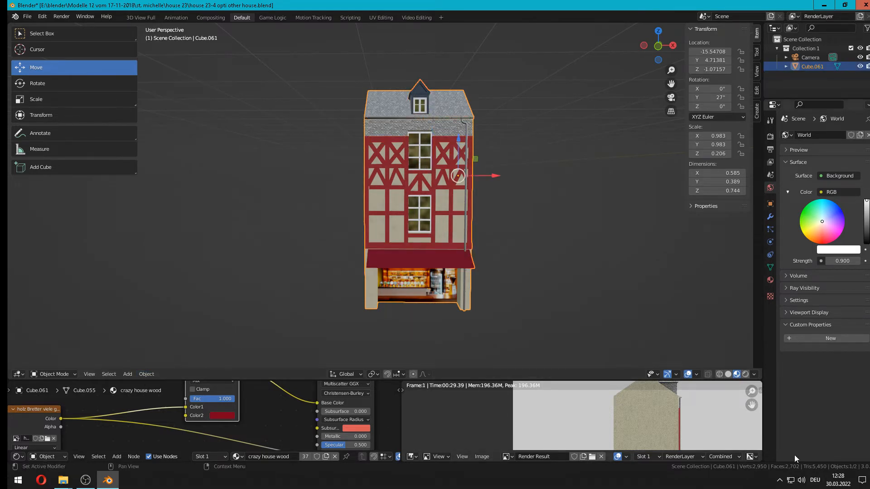
# Move the joined house slightly along X, to about X -15.49
pyautogui.moveTo(521, 292); pyautogui.dragTo(454, 287, button='middle')
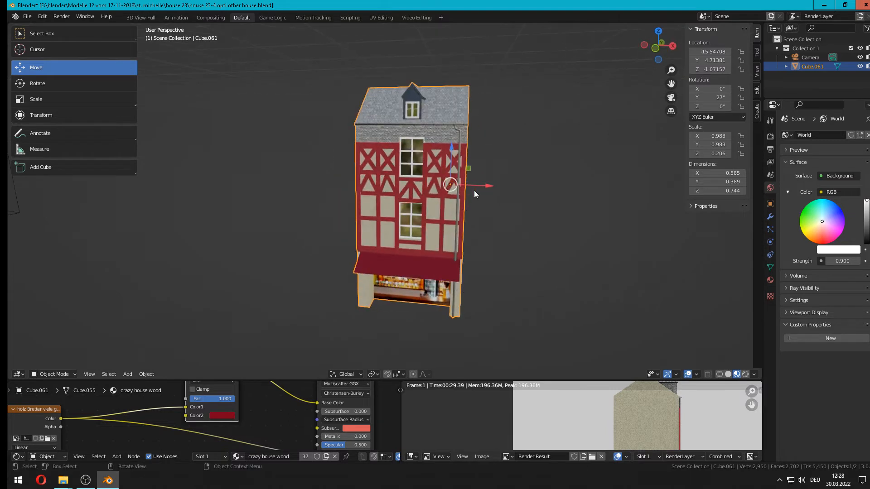
pyautogui.moveTo(480, 182); pyautogui.dragTo(500, 213)
pyautogui.moveTo(500, 214); pyautogui.dragTo(559, 247, button='middle')
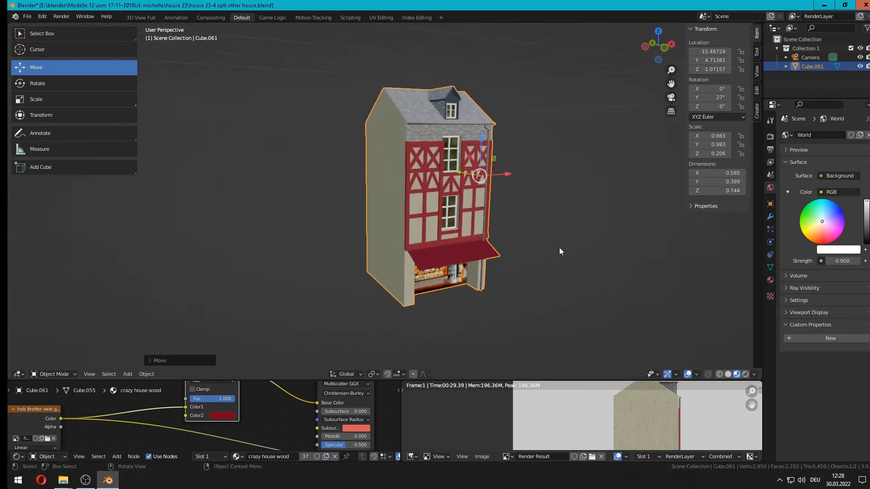
# Check the joined house's complete mesh selection in Edit Mode, return to Object Mode and examine the model from several sides
pyautogui.press('Tab')
pyautogui.press('a')
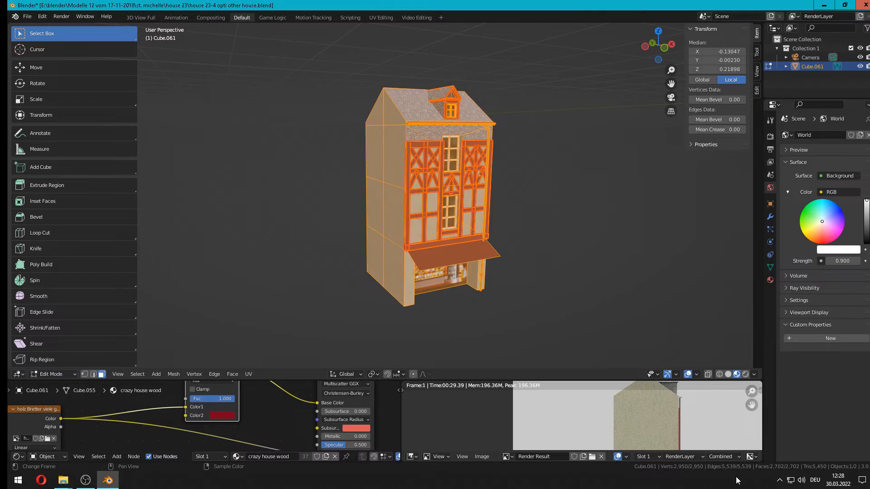
pyautogui.press('Tab')
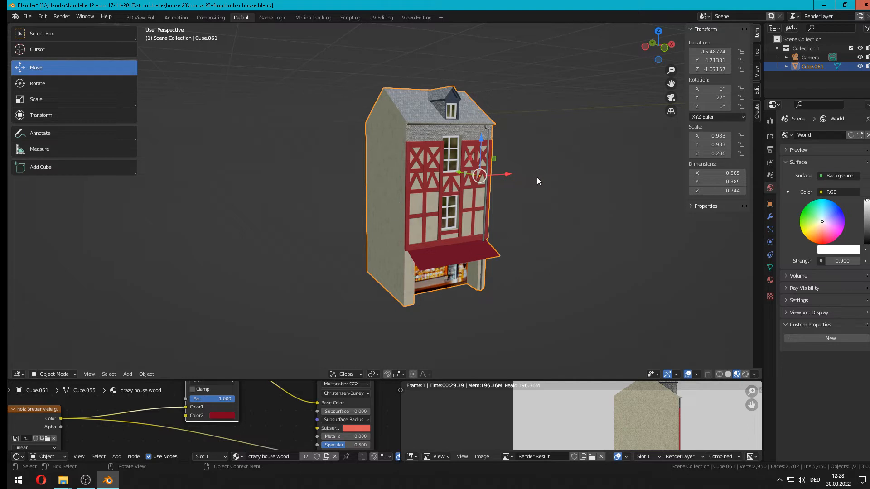
pyautogui.moveTo(537, 178); pyautogui.dragTo(454, 186, button='middle')
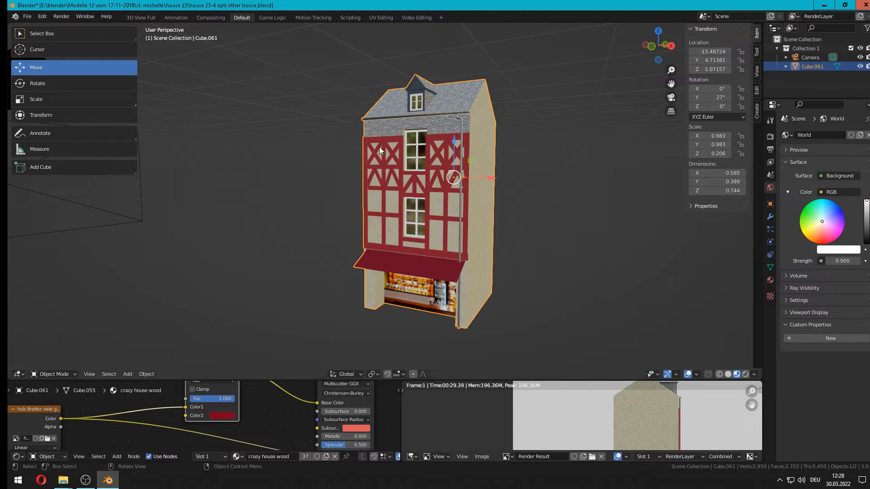
pyautogui.moveTo(400, 160); pyautogui.dragTo(459, 177, button='middle')
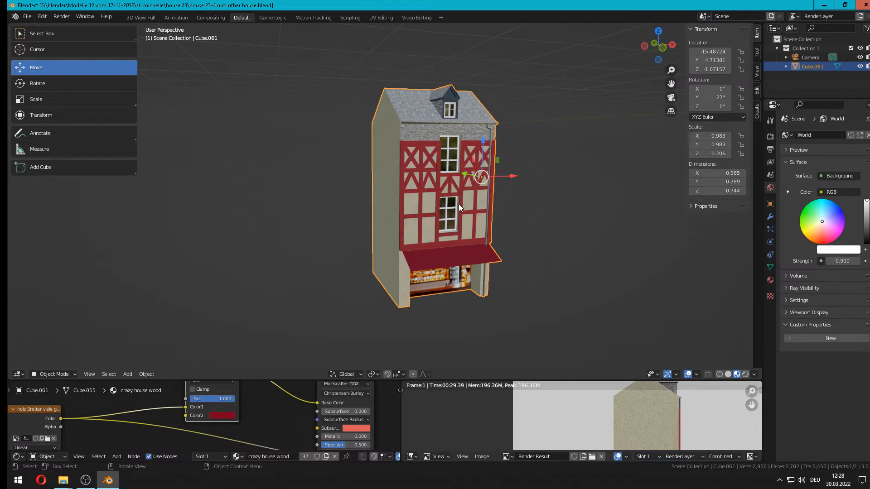
pyautogui.scroll(3, 457, 202)
pyautogui.moveTo(458, 202); pyautogui.dragTo(436, 202, button='middle')
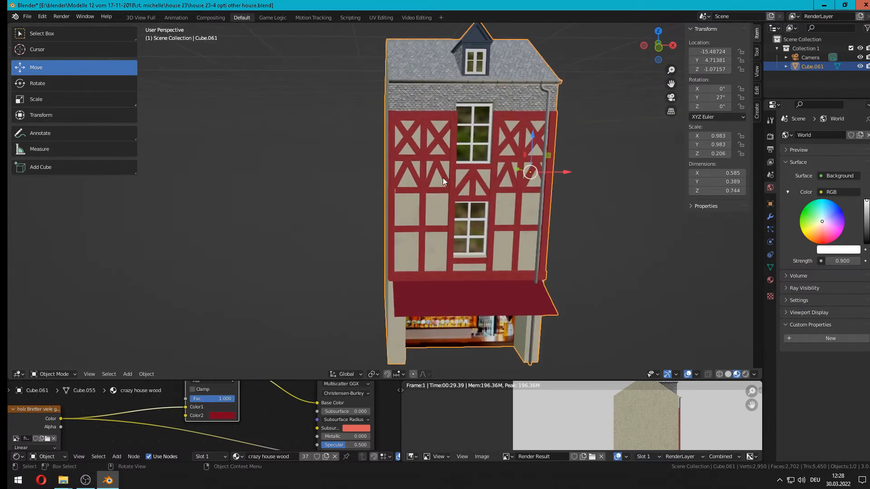
# In Edit Mode, select only the mesh geometry assigned to the material crazy house wood and delete it from the house
pyautogui.press('KP_1')
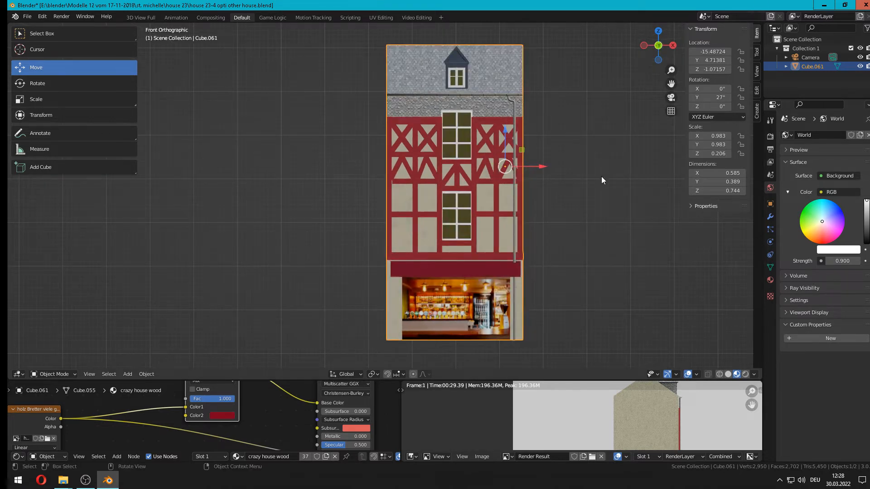
pyautogui.press('n')
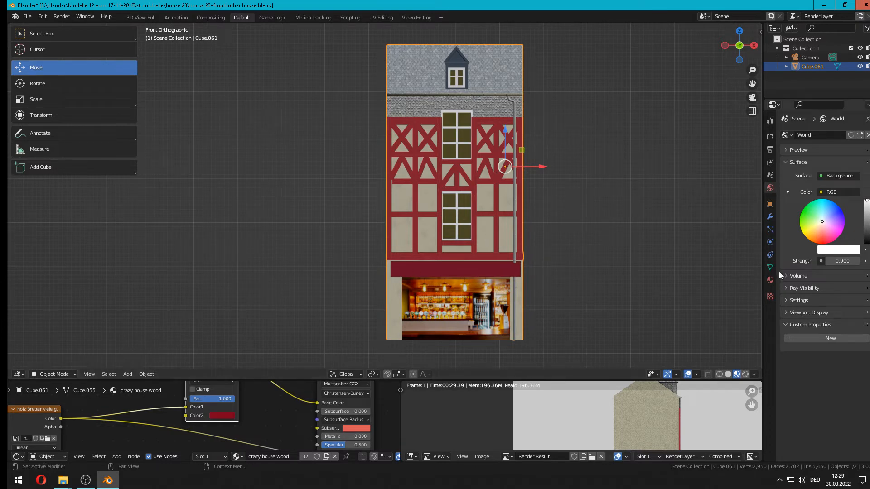
pyautogui.click(771, 281)
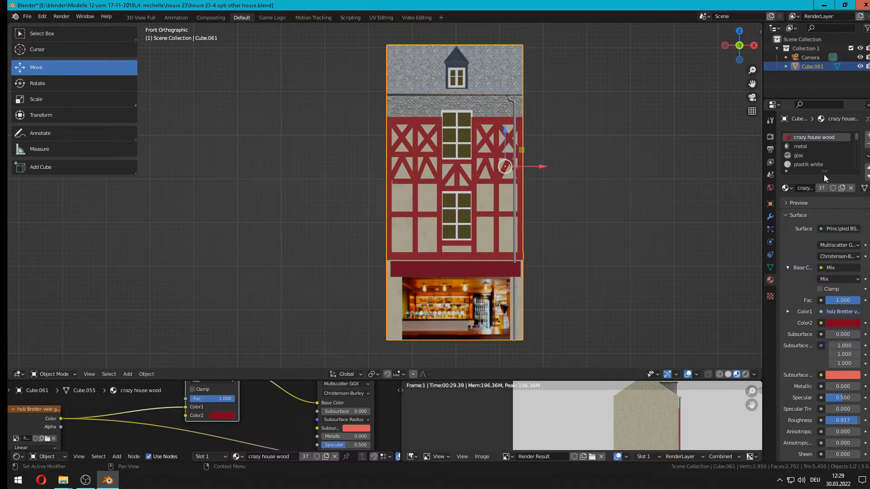
pyautogui.press('Tab')
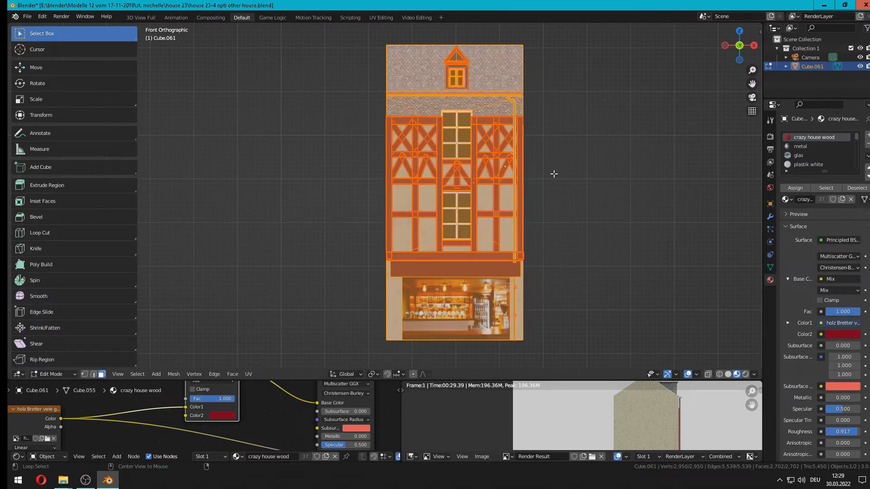
pyautogui.hotkey('alt', 'a')
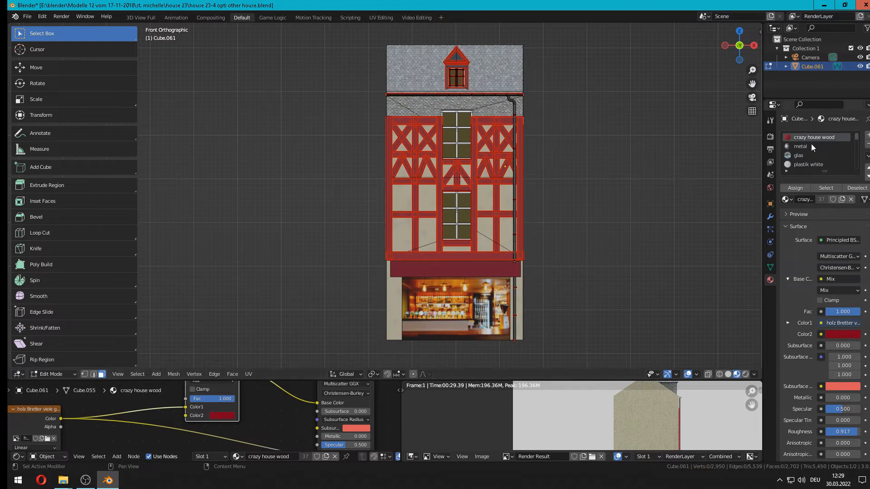
pyautogui.click(825, 188)
pyautogui.moveTo(741, 194); pyautogui.dragTo(540, 209, button='middle')
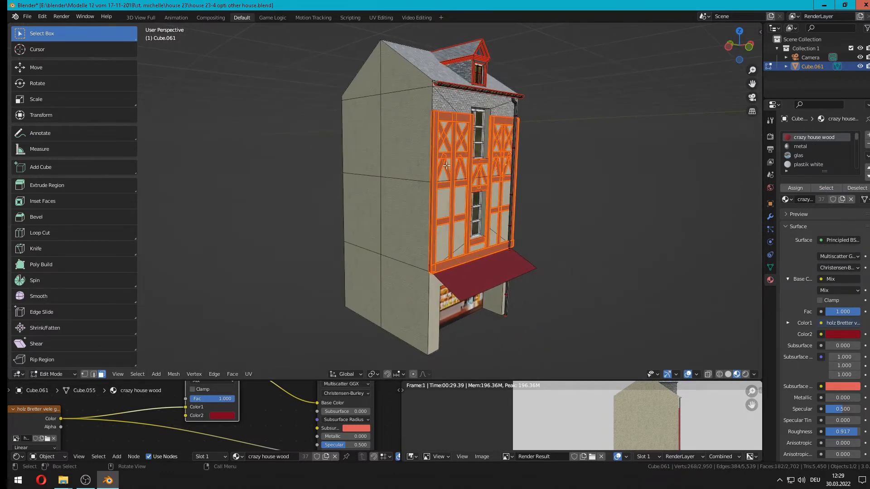
pyautogui.moveTo(522, 172); pyautogui.dragTo(477, 135, button='middle')
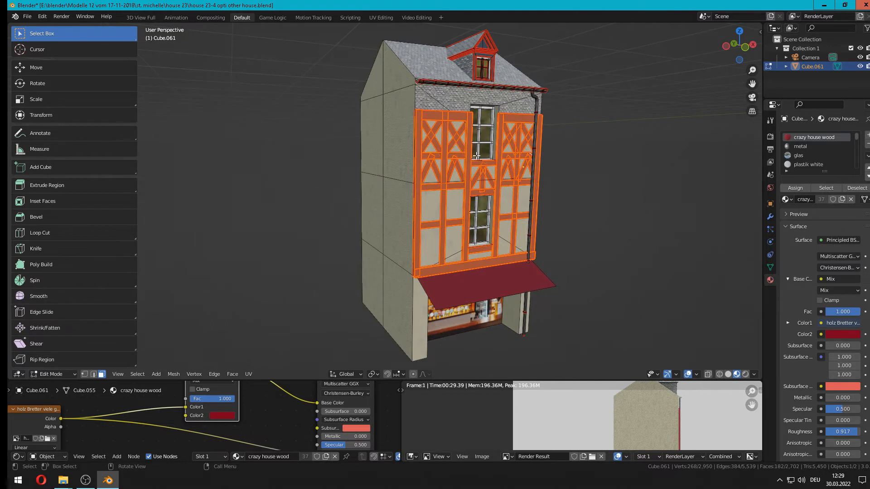
pyautogui.press('x')
pyautogui.click(477, 155)
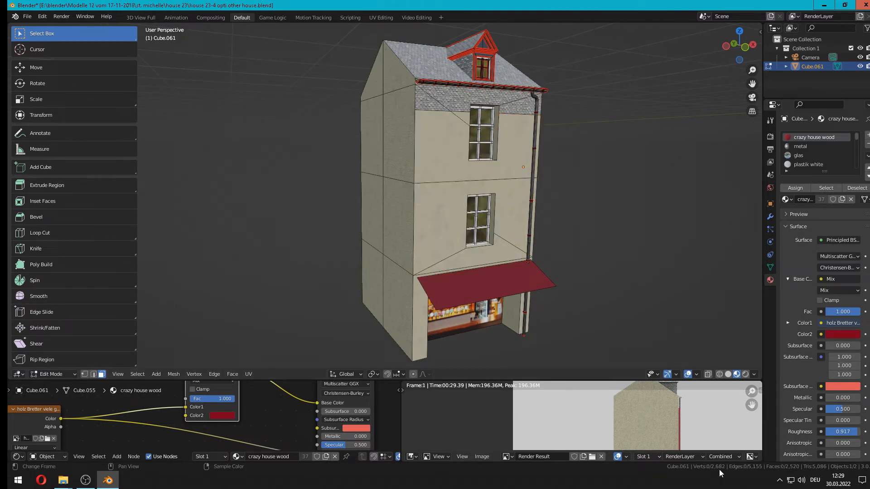
# Delete the vertices of all geometry using the metal material, covering the roof gutter and the downpipe
pyautogui.moveTo(600, 181); pyautogui.dragTo(512, 194, button='middle')
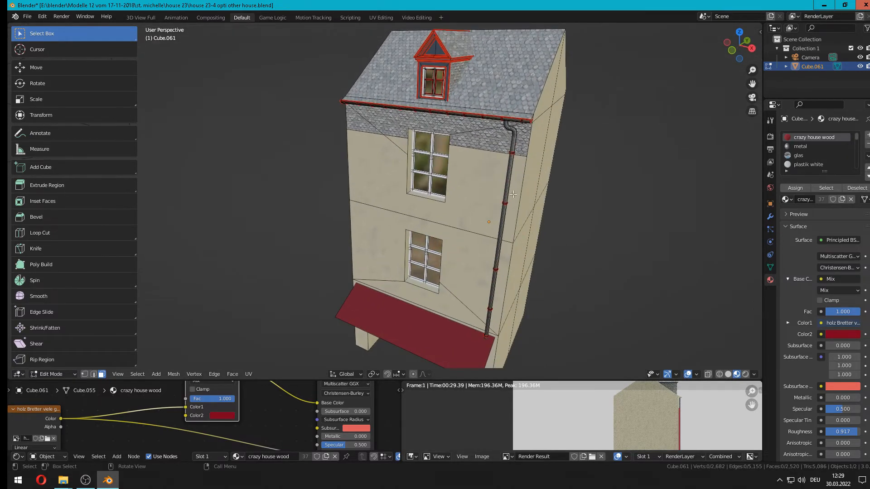
pyautogui.scroll(2, 518, 132)
pyautogui.scroll(2, 521, 131)
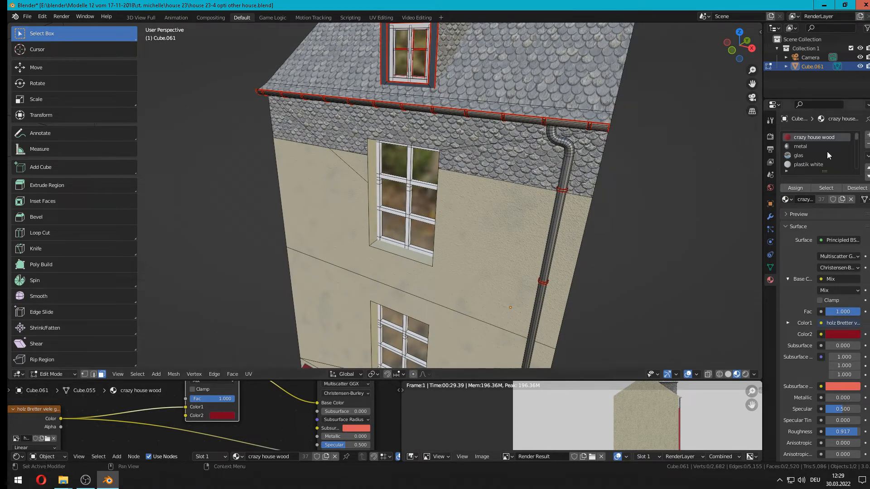
pyautogui.click(797, 146)
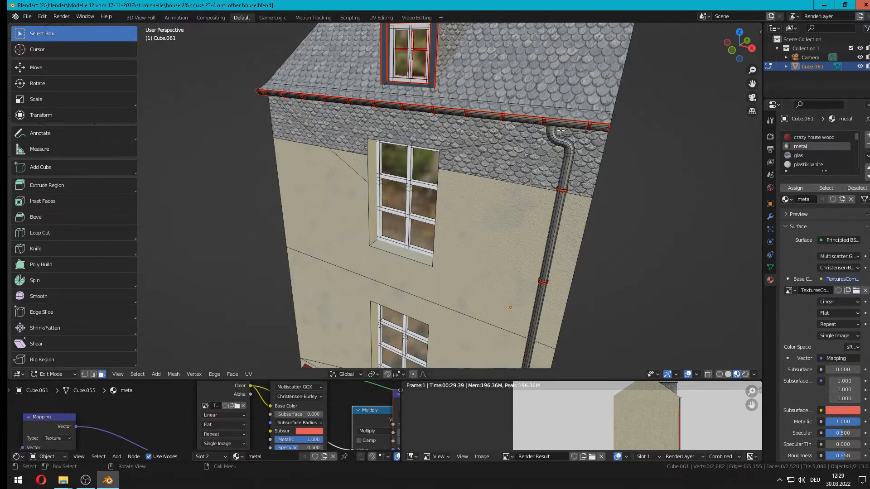
pyautogui.click(826, 188)
pyautogui.scroll(-5, 566, 191)
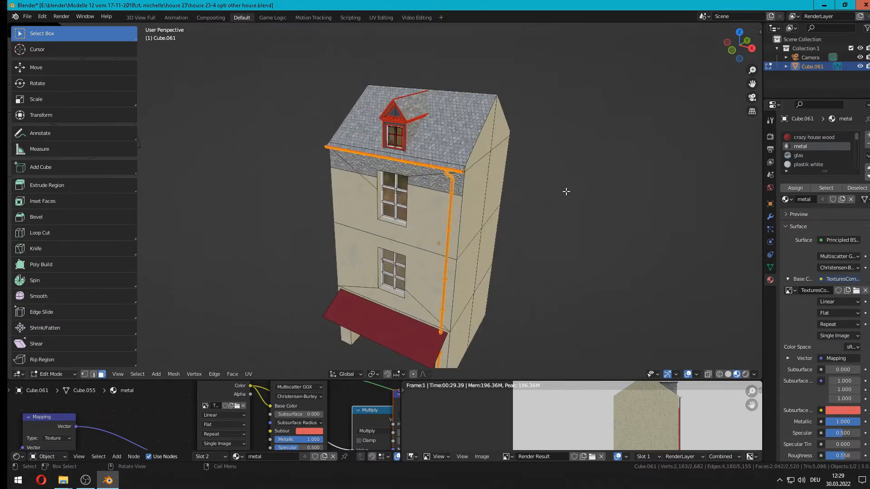
pyautogui.press('x')
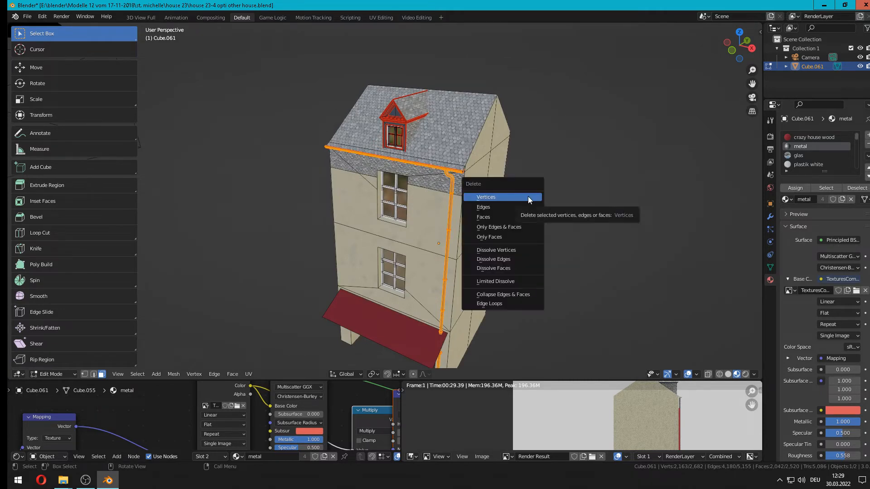
pyautogui.click(528, 196)
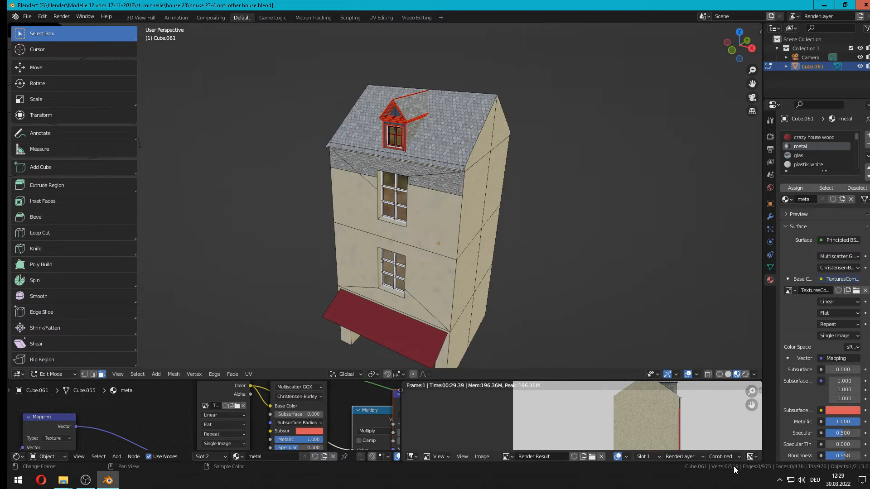
# Save the house file under its existing name
pyautogui.moveTo(474, 141); pyautogui.dragTo(406, 110, button='middle')
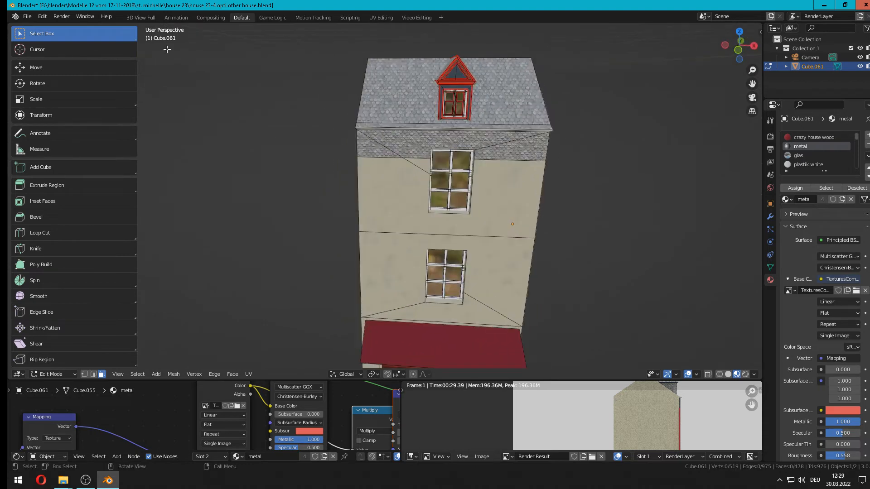
pyautogui.click(28, 18)
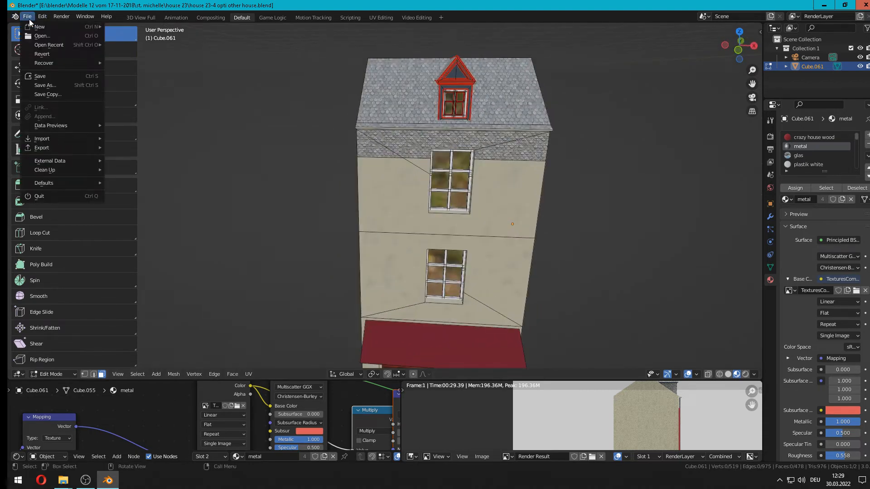
pyautogui.click(47, 77)
# In front view with vertex selection, circle-select vertices across the panes and frame of the dormer window
pyautogui.scroll(2, 561, 226)
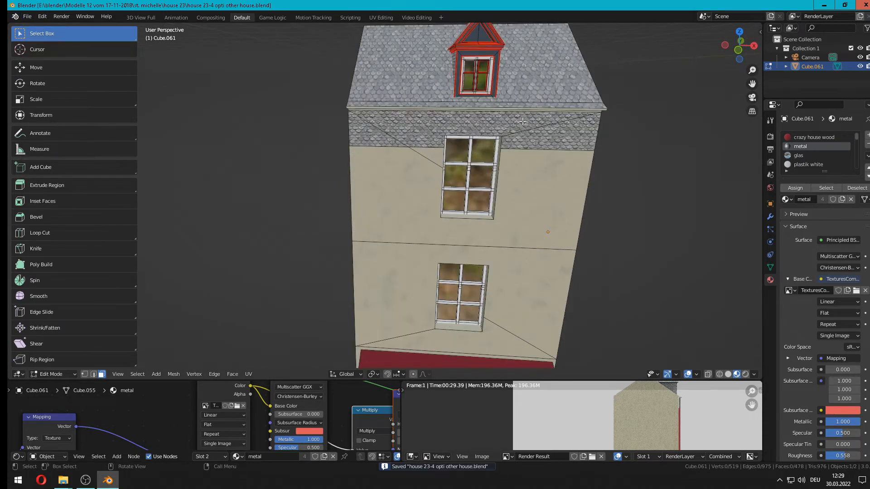
pyautogui.keyDown('shift'); pyautogui.moveTo(523, 121); pyautogui.dragTo(506, 199, button='middle'); pyautogui.keyUp('shift')
pyautogui.scroll(4, 491, 213)
pyautogui.scroll(2, 506, 199)
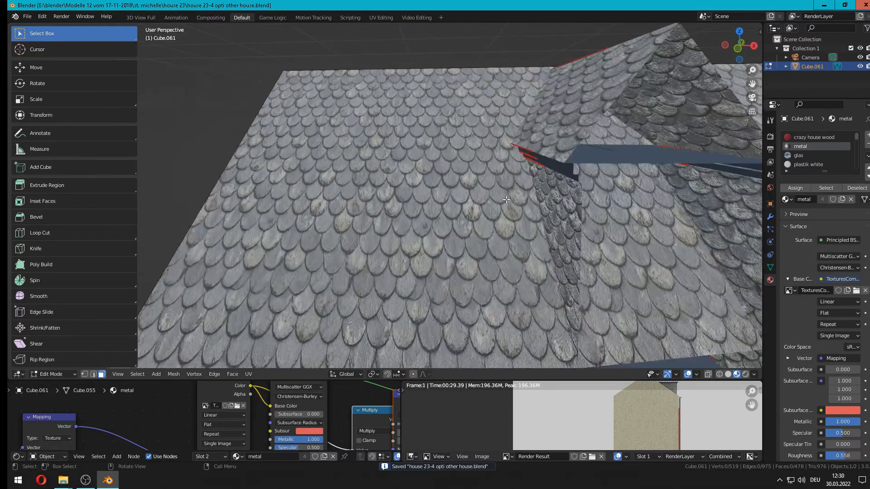
pyautogui.scroll(-6, 506, 199)
pyautogui.scroll(4, 516, 189)
pyautogui.press('KP_1')
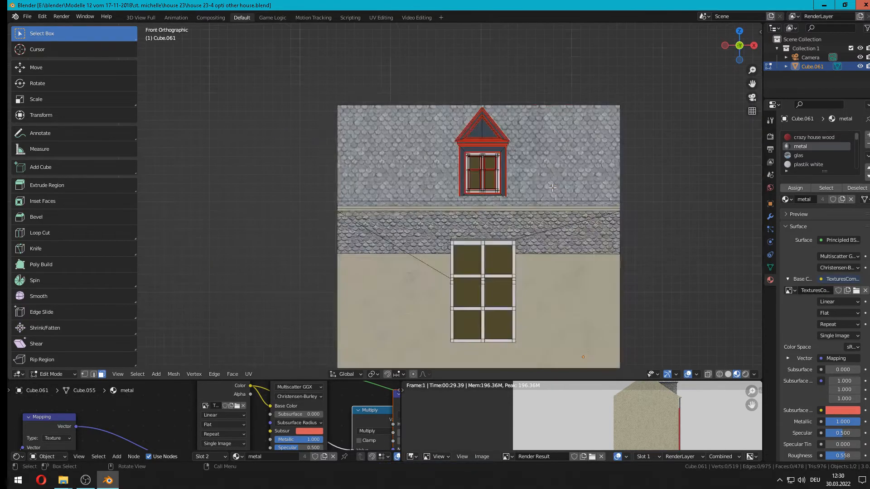
pyautogui.scroll(4, 638, 173)
pyautogui.keyDown('shift'); pyautogui.moveTo(638, 173); pyautogui.dragTo(526, 244, button='middle'); pyautogui.keyUp('shift')
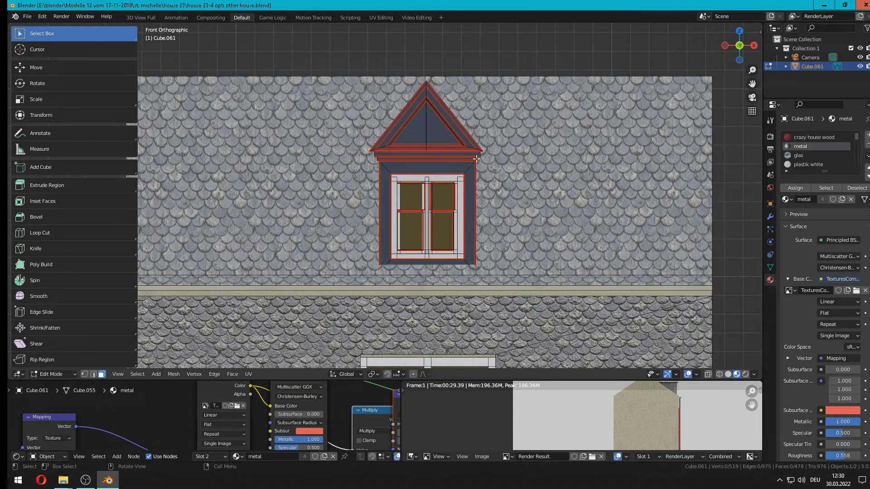
pyautogui.click(85, 373)
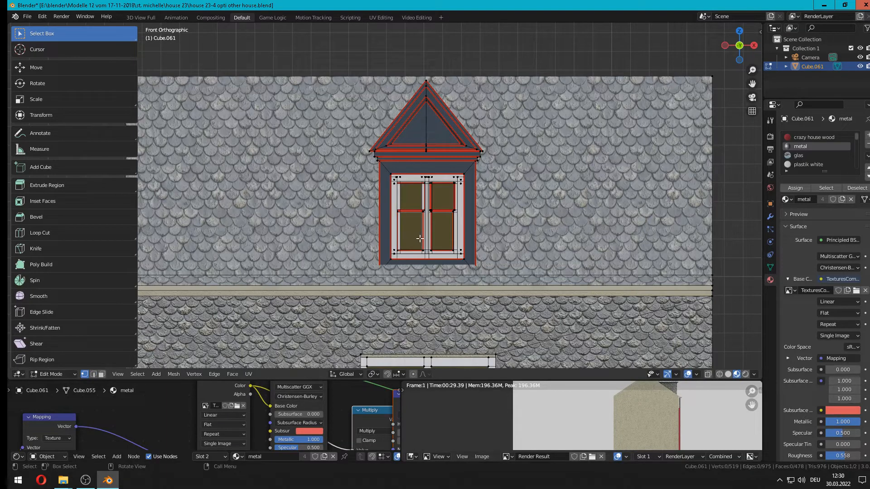
pyautogui.press('c')
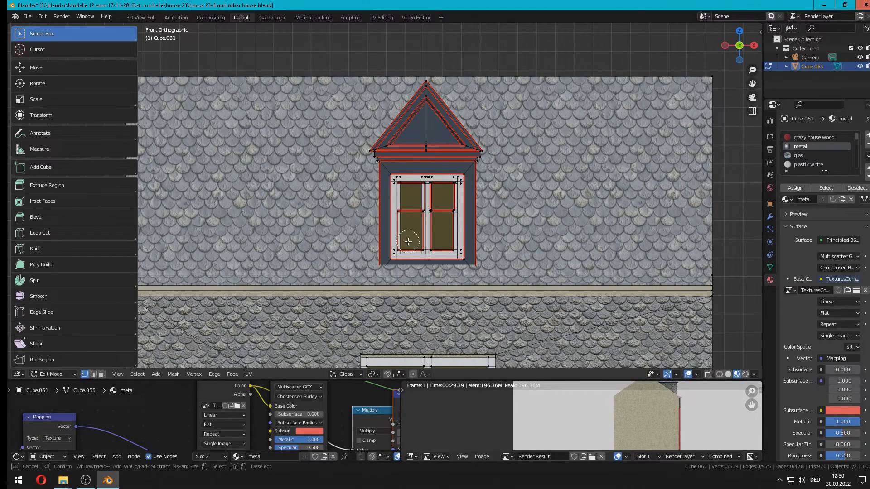
pyautogui.scroll(8, 409, 233)
pyautogui.scroll(-8, 411, 231)
pyautogui.moveTo(395, 248)
pyautogui.mouseDown()
pyautogui.moveTo(459, 252)
pyautogui.moveTo(458, 190)
pyautogui.moveTo(442, 177)
pyautogui.moveTo(393, 191)
pyautogui.moveTo(422, 205)
pyautogui.mouseUp()
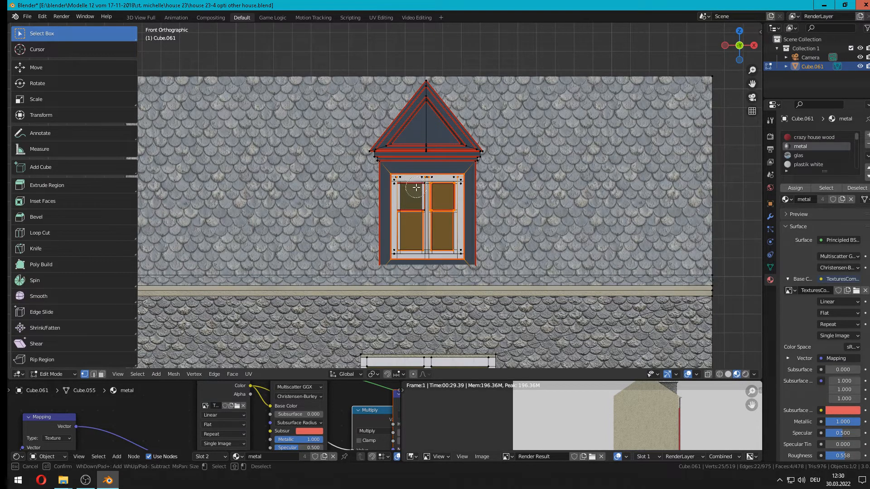
pyautogui.rightClick(455, 192)
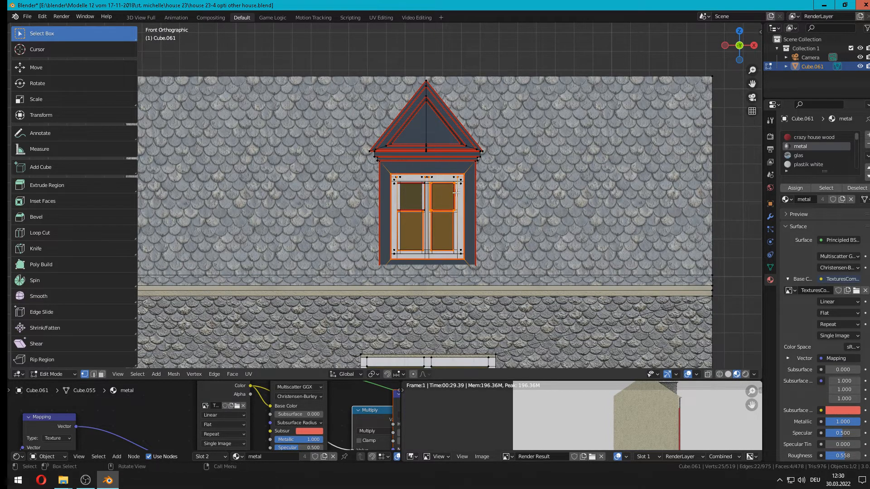
# Enable X-ray, extend the circle selection over the whole dormer window and its triangular gable, and delete the selected vertices
pyautogui.click(709, 374)
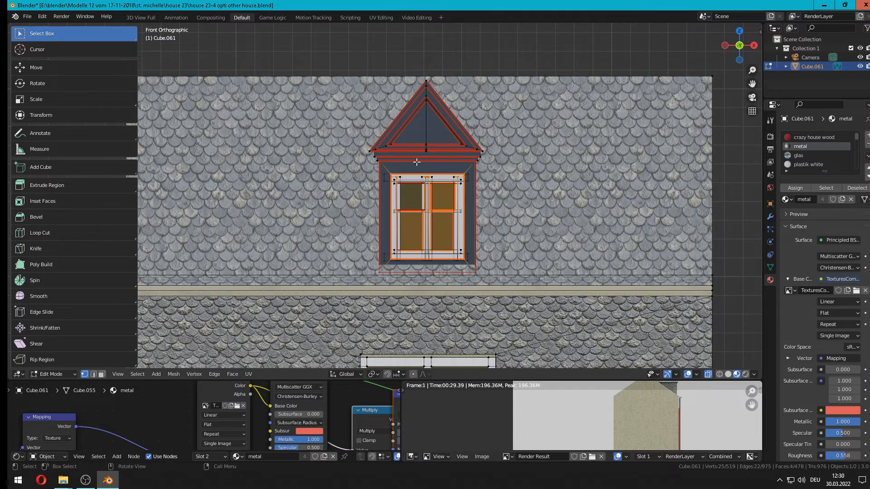
pyautogui.moveTo(404, 190); pyautogui.dragTo(516, 213, button='middle')
pyautogui.scroll(-3, 598, 201)
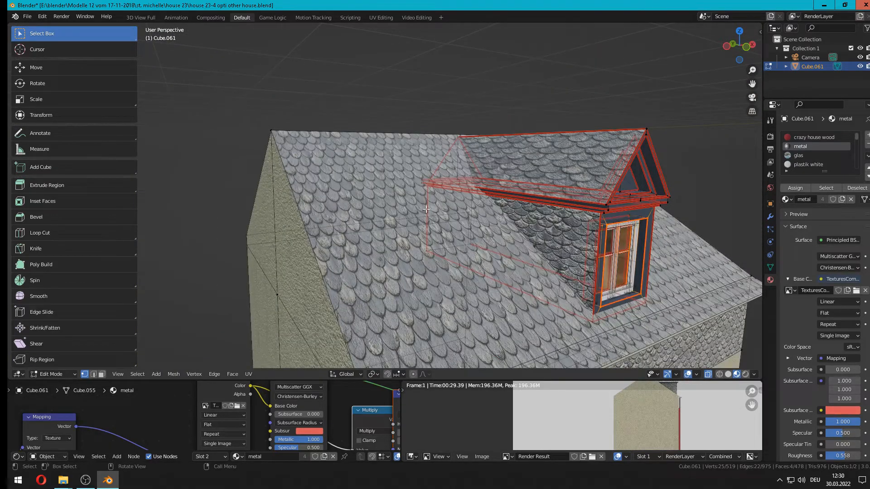
pyautogui.press('KP_1')
pyautogui.scroll(6, 435, 199)
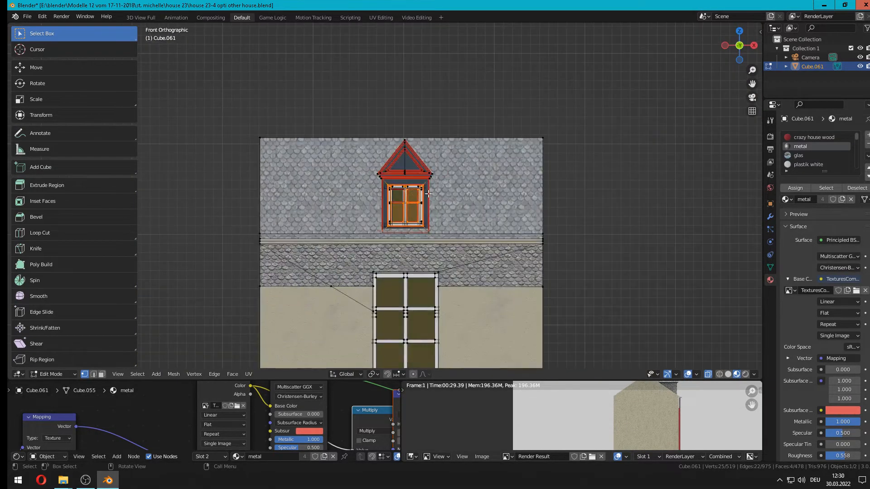
pyautogui.scroll(-1, 445, 190)
pyautogui.press('c')
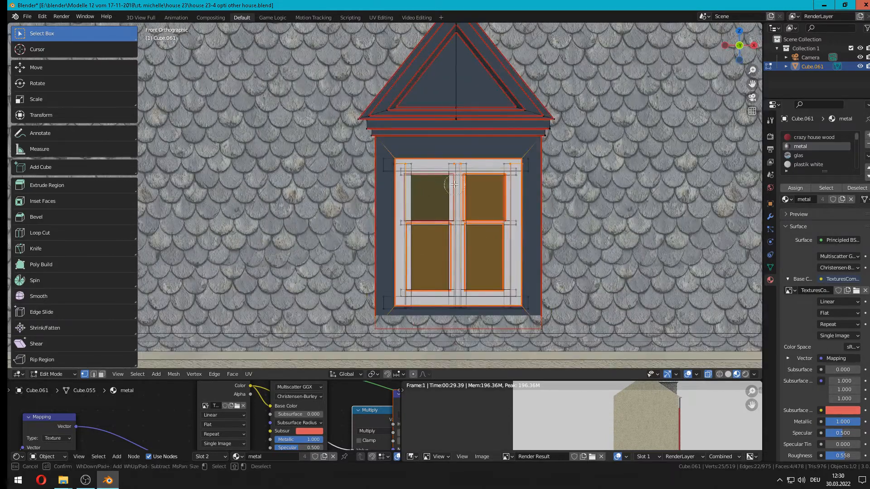
pyautogui.click(395, 170)
pyautogui.moveTo(395, 170)
pyautogui.mouseDown()
pyautogui.moveTo(385, 172)
pyautogui.moveTo(412, 204)
pyautogui.moveTo(389, 274)
pyautogui.moveTo(389, 302)
pyautogui.moveTo(503, 305)
pyautogui.moveTo(520, 297)
pyautogui.moveTo(514, 220)
pyautogui.moveTo(522, 163)
pyautogui.moveTo(450, 146)
pyautogui.moveTo(448, 111)
pyautogui.moveTo(397, 108)
pyautogui.moveTo(379, 119)
pyautogui.moveTo(487, 129)
pyautogui.moveTo(535, 118)
pyautogui.moveTo(485, 137)
pyautogui.moveTo(481, 78)
pyautogui.moveTo(469, 36)
pyautogui.moveTo(460, 34)
pyautogui.moveTo(482, 46)
pyautogui.mouseUp()
pyautogui.press('Escape')
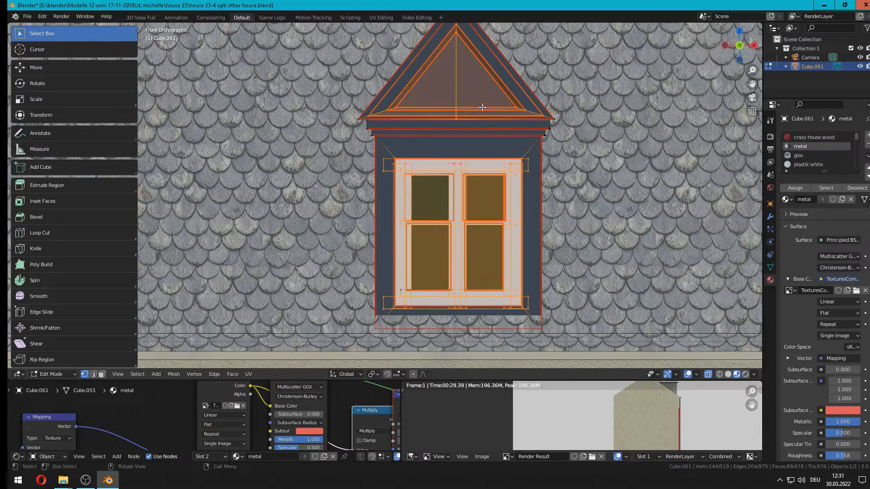
pyautogui.keyDown('shift'); pyautogui.moveTo(483, 104); pyautogui.dragTo(465, 173, button='middle'); pyautogui.keyUp('shift')
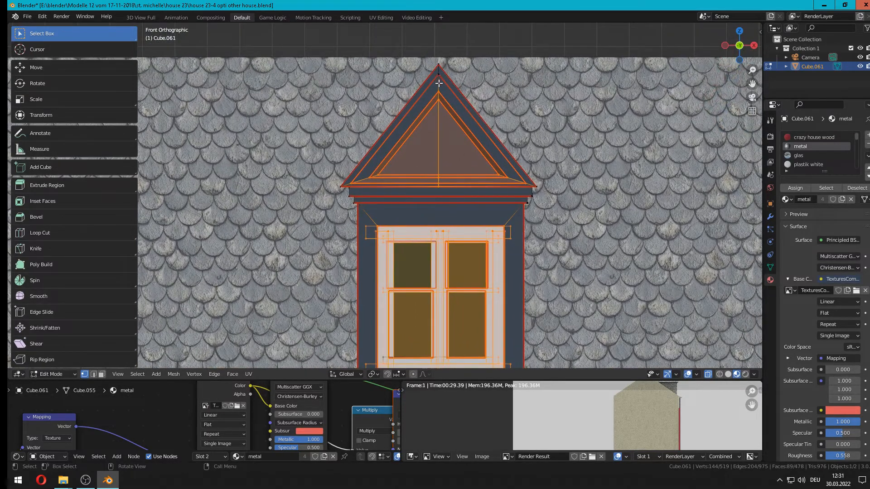
pyautogui.press('c')
pyautogui.click(441, 85)
pyautogui.press('Escape')
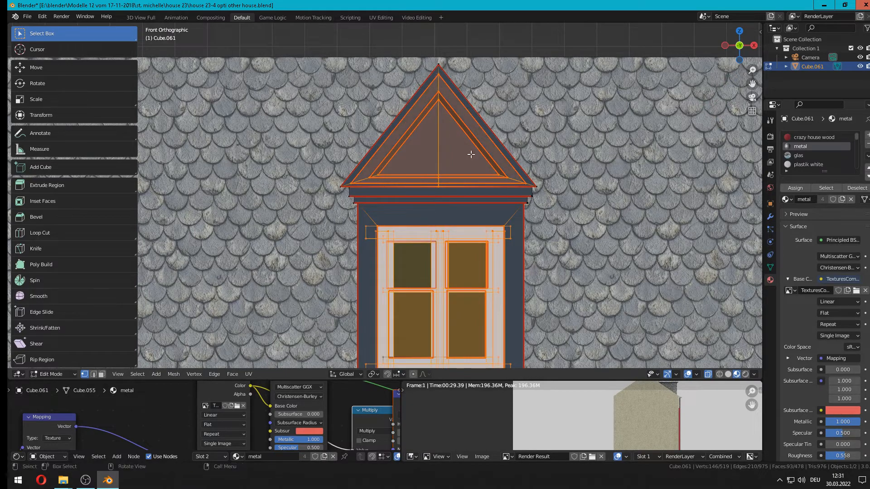
pyautogui.scroll(-4, 469, 151)
pyautogui.press('x')
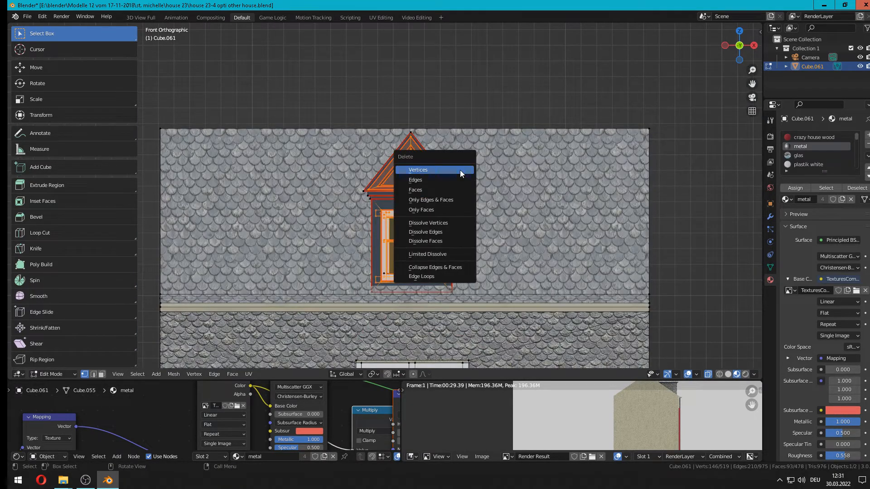
pyautogui.click(460, 170)
# Circle-select the leftover window frame vertices inside the dormer opening and delete them
pyautogui.moveTo(436, 204); pyautogui.dragTo(489, 244, button='middle')
pyautogui.scroll(-5, 454, 212)
pyautogui.scroll(4, 488, 244)
pyautogui.scroll(-3, 547, 259)
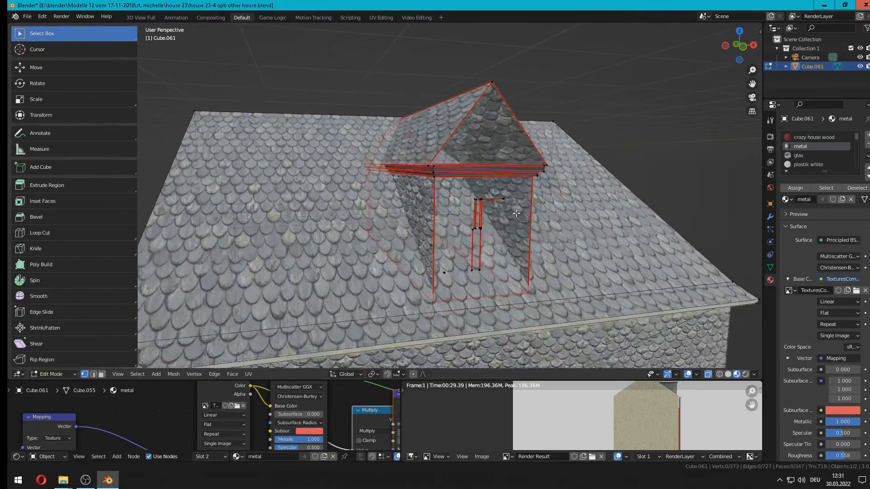
pyautogui.moveTo(546, 259); pyautogui.dragTo(508, 232, button='middle')
pyautogui.scroll(5, 516, 275)
pyautogui.scroll(-5, 519, 278)
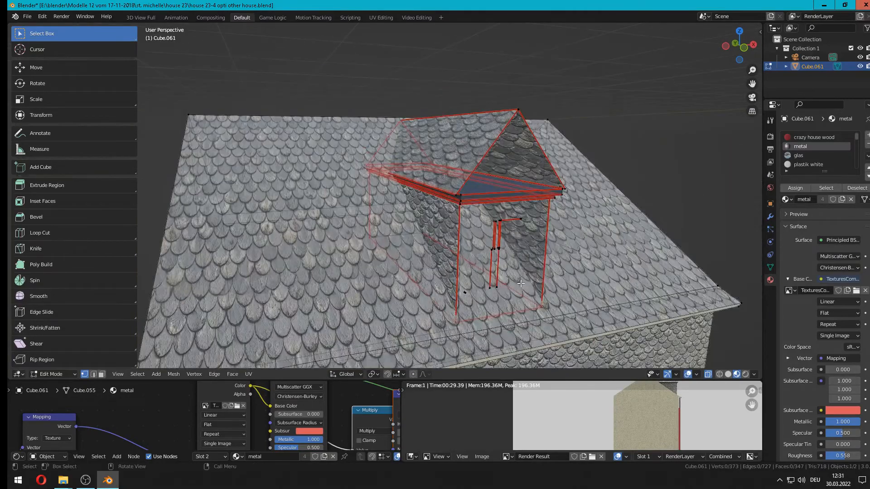
pyautogui.press('c')
pyautogui.moveTo(473, 292); pyautogui.dragTo(519, 224)
pyautogui.press('Escape')
pyautogui.press('x')
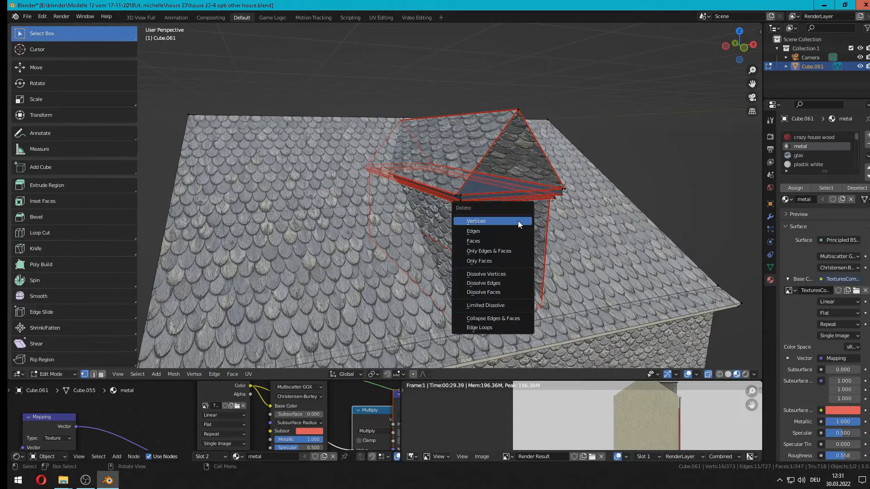
pyautogui.click(518, 221)
# Delete the edges of two horizontal edge loops in the cornice beneath the dormer's roof
pyautogui.scroll(2, 493, 212)
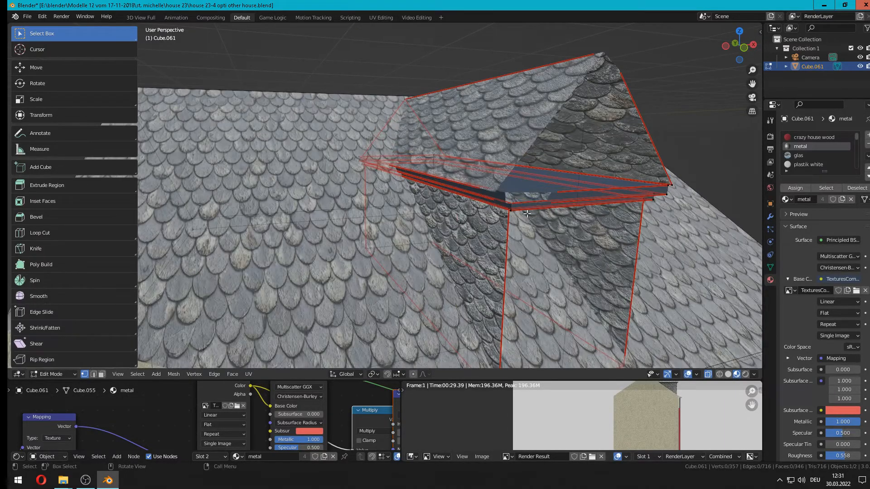
pyautogui.press('l')
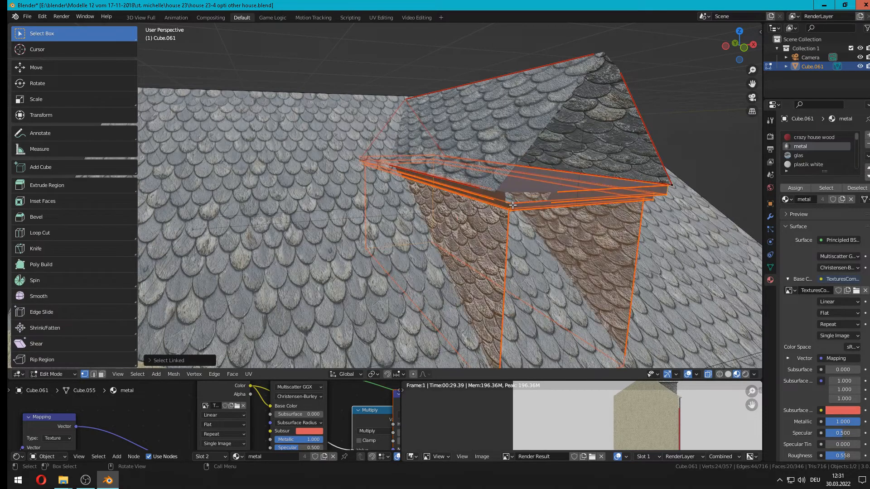
pyautogui.keyDown('alt'); pyautogui.click(526, 202); pyautogui.keyUp('alt')
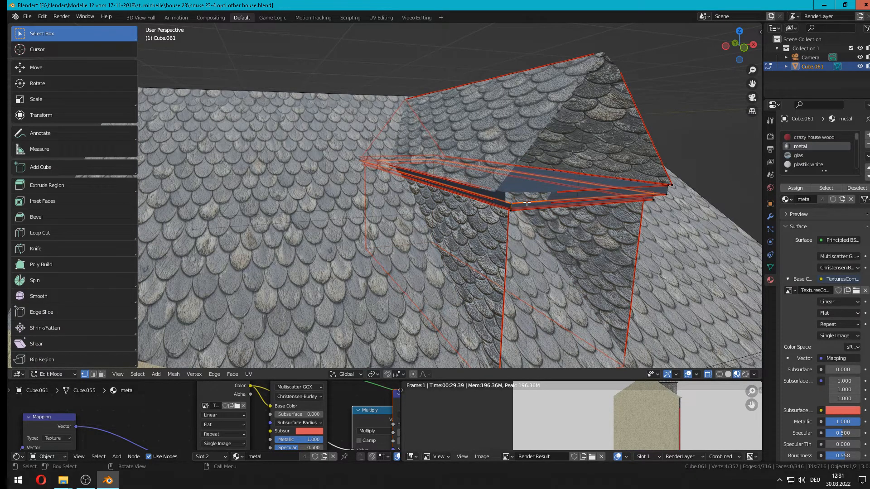
pyautogui.press('x')
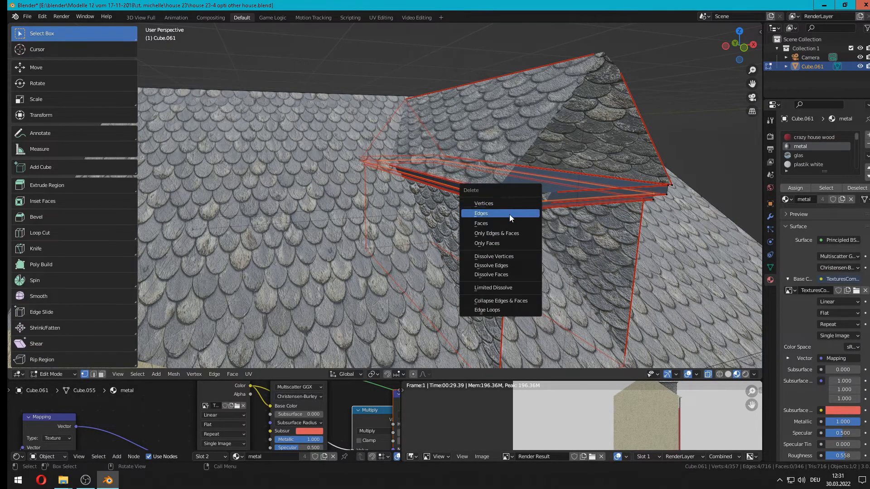
pyautogui.click(509, 213)
pyautogui.keyDown('alt'); pyautogui.click(519, 207); pyautogui.keyUp('alt')
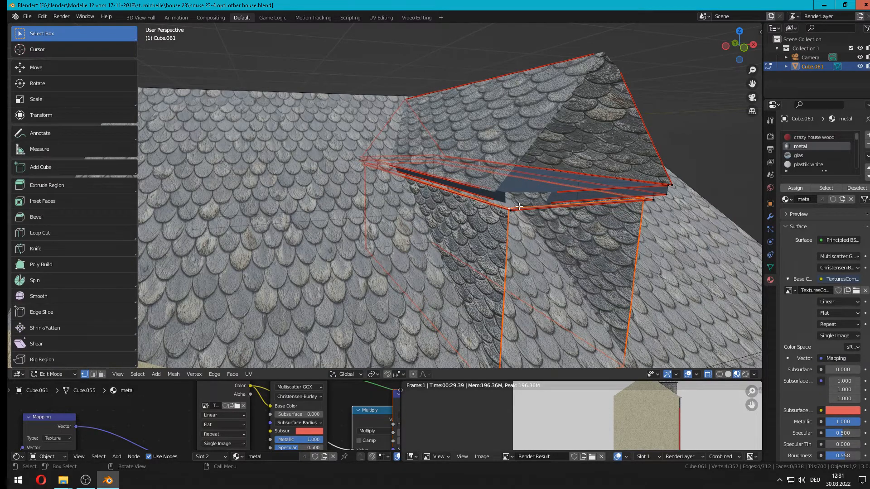
pyautogui.press('x')
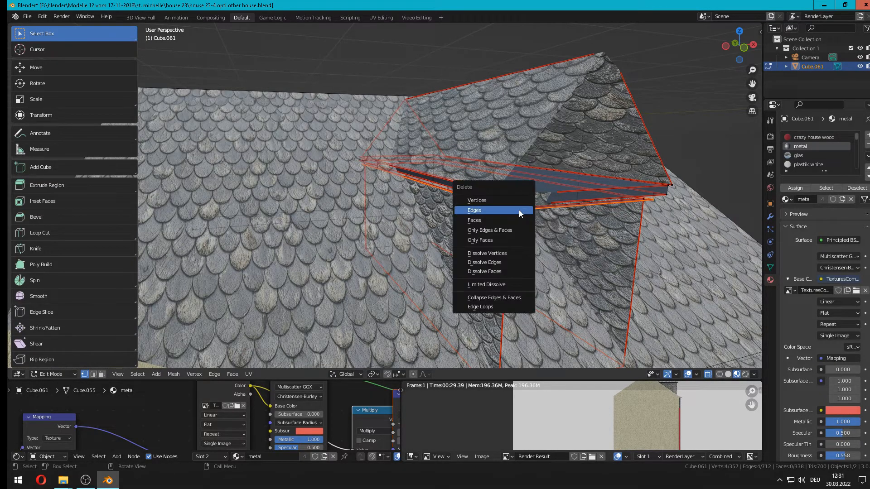
pyautogui.click(518, 211)
pyautogui.keyDown('alt'); pyautogui.click(569, 203); pyautogui.keyUp('alt')
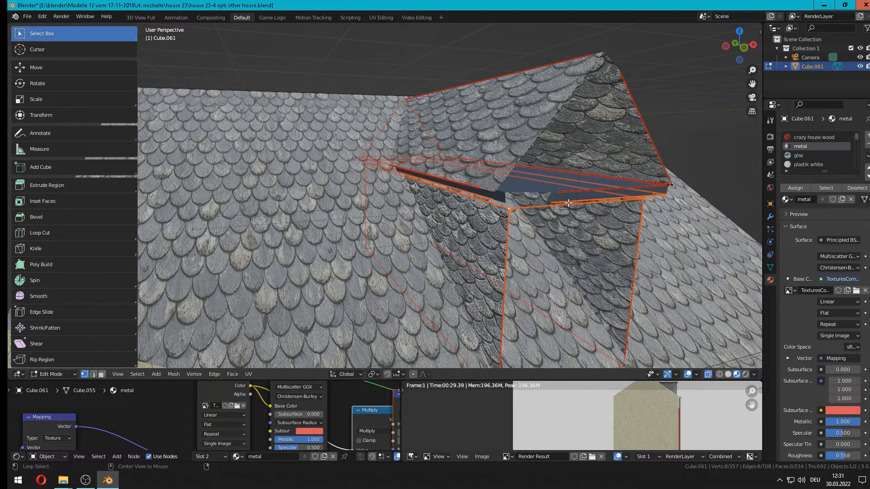
pyautogui.click(567, 200)
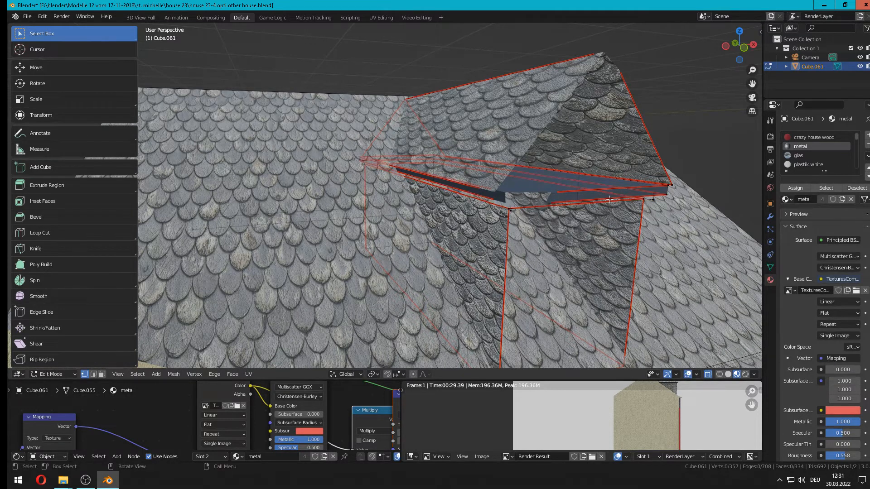
# Select the remaining edge loop along the dark cornice strip beneath the dormer's roof and delete its edges
pyautogui.click(636, 200)
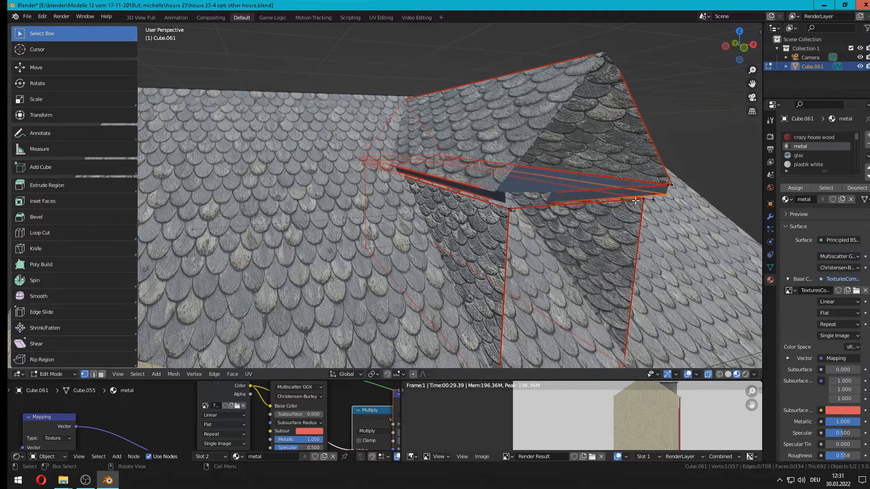
pyautogui.click(505, 199)
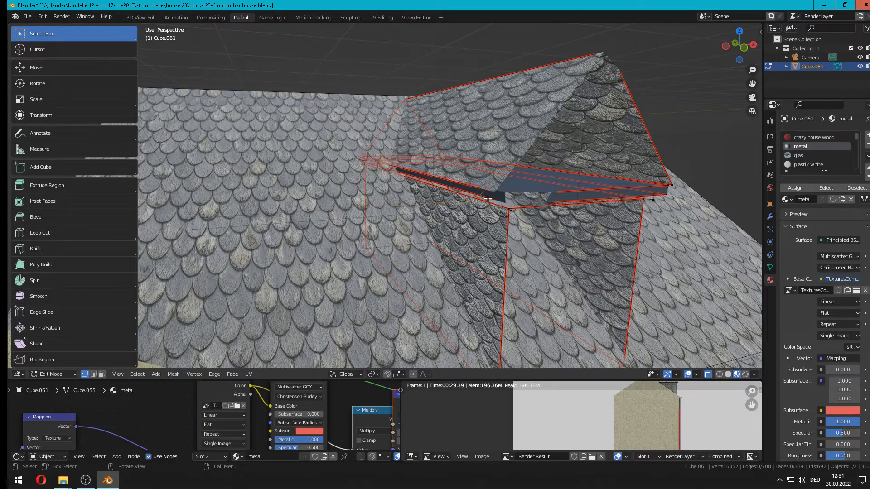
pyautogui.scroll(-4, 488, 199)
pyautogui.moveTo(488, 198); pyautogui.dragTo(403, 211, button='middle')
pyautogui.scroll(5, 316, 191)
pyautogui.moveTo(268, 189); pyautogui.dragTo(345, 177, button='middle')
pyautogui.scroll(3, 345, 177)
pyautogui.scroll(-3, 345, 176)
pyautogui.scroll(2, 345, 176)
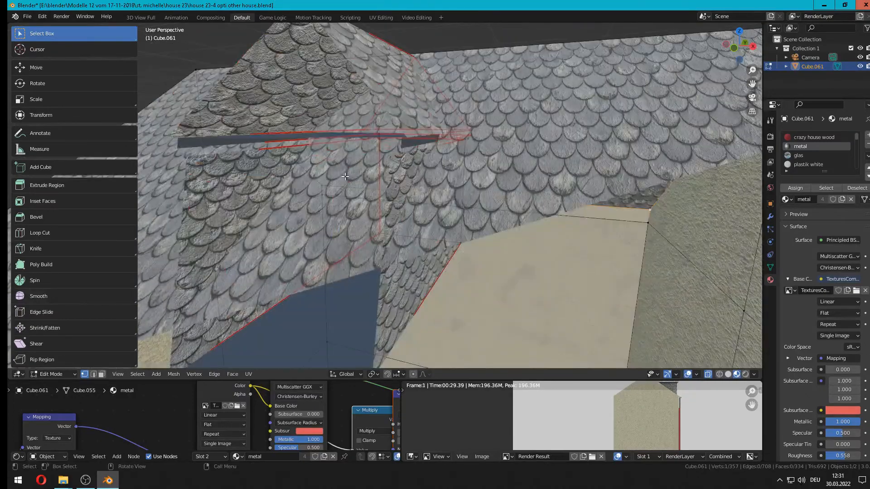
pyautogui.scroll(-4, 345, 176)
pyautogui.keyDown('alt'); pyautogui.click(341, 179); pyautogui.keyUp('alt')
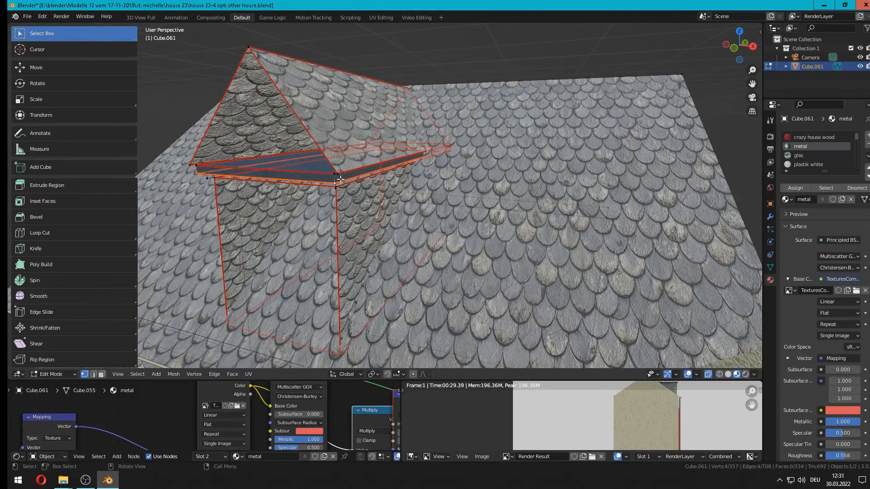
pyautogui.press('x')
pyautogui.click(341, 178)
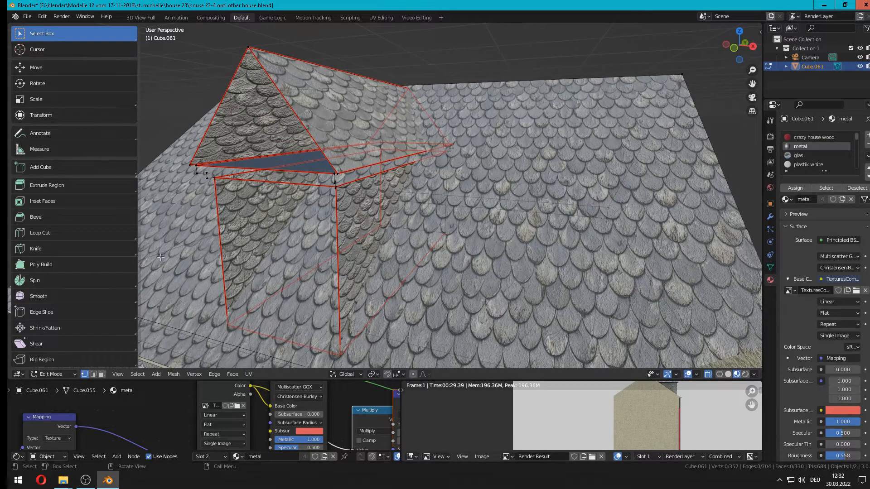
# Switch to orthographic projection and delete the loose cornice vertices beside the dormer wall's upper front corner
pyautogui.moveTo(209, 179); pyautogui.dragTo(315, 174, button='middle')
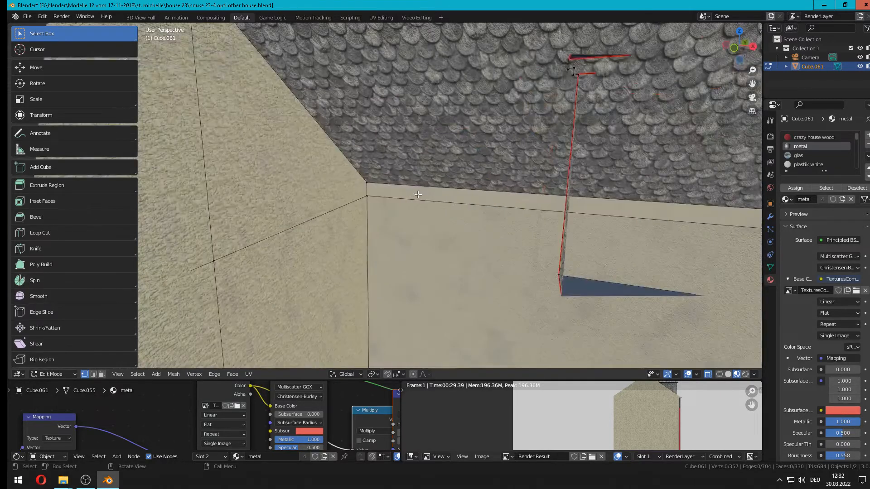
pyautogui.scroll(3, 416, 193)
pyautogui.scroll(-5, 414, 190)
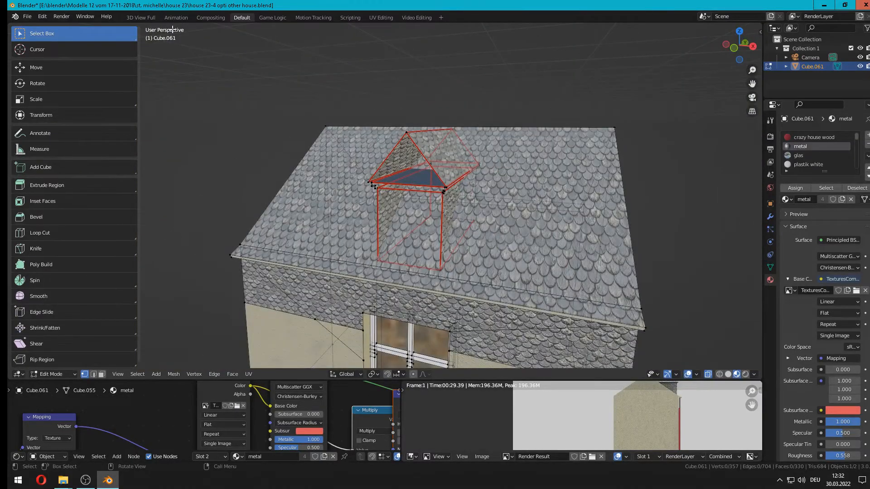
pyautogui.press('KP_5')
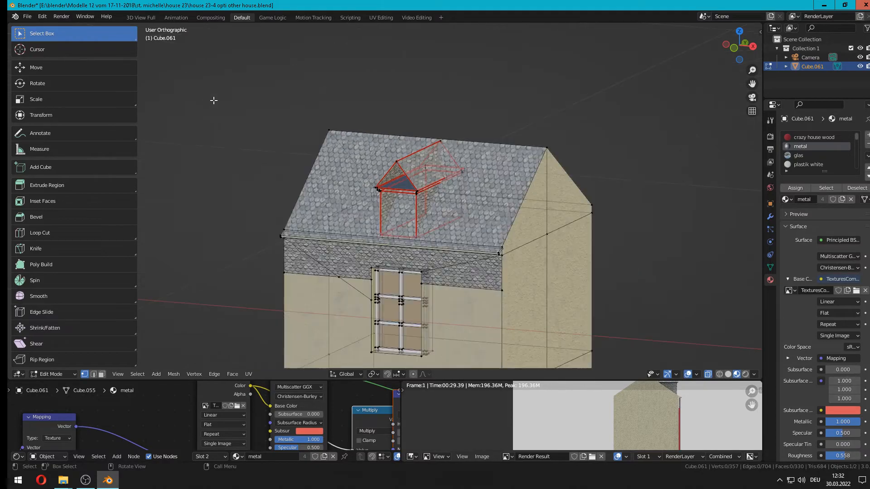
pyautogui.scroll(8, 378, 210)
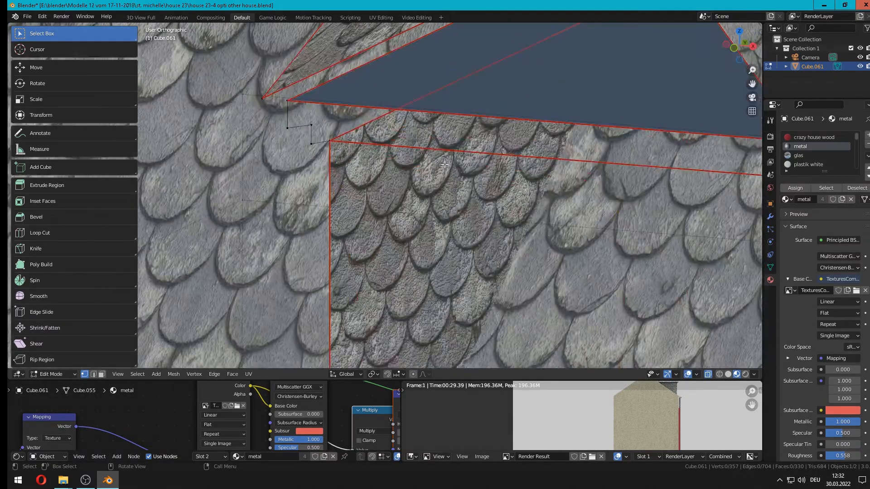
pyautogui.scroll(-3, 445, 164)
pyautogui.scroll(4, 329, 166)
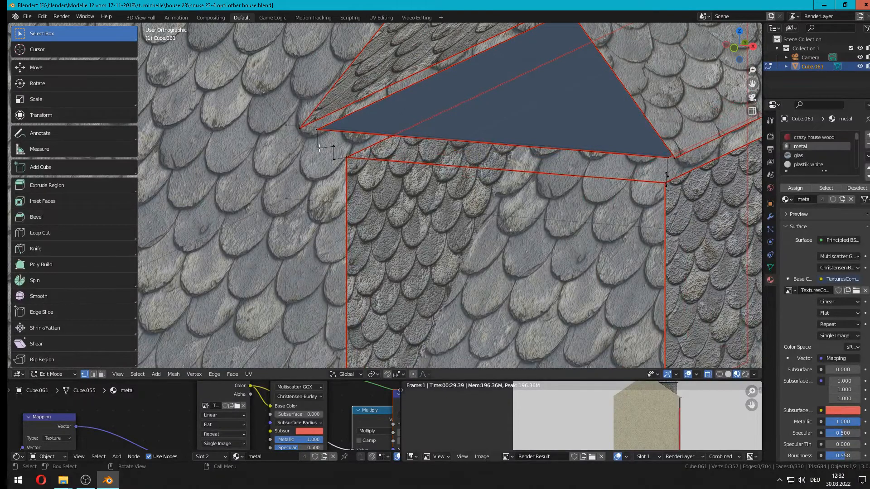
pyautogui.moveTo(314, 144)
pyautogui.mouseDown()
pyautogui.moveTo(336, 148)
pyautogui.moveTo(334, 160)
pyautogui.mouseUp()
pyautogui.press('x')
pyautogui.click(335, 159)
pyautogui.keyDown('shift'); pyautogui.click(332, 160); pyautogui.keyUp('shift')
pyautogui.press('x')
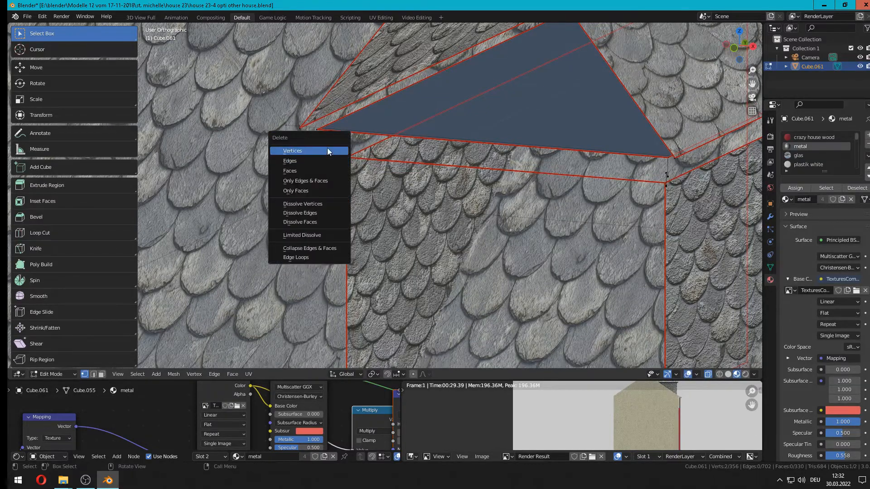
pyautogui.click(327, 148)
# Delete the front corner vertex of the flat dark face under the dormer's gable to remove that face
pyautogui.scroll(-3, 338, 148)
pyautogui.moveTo(578, 208); pyautogui.dragTo(575, 210, button='middle')
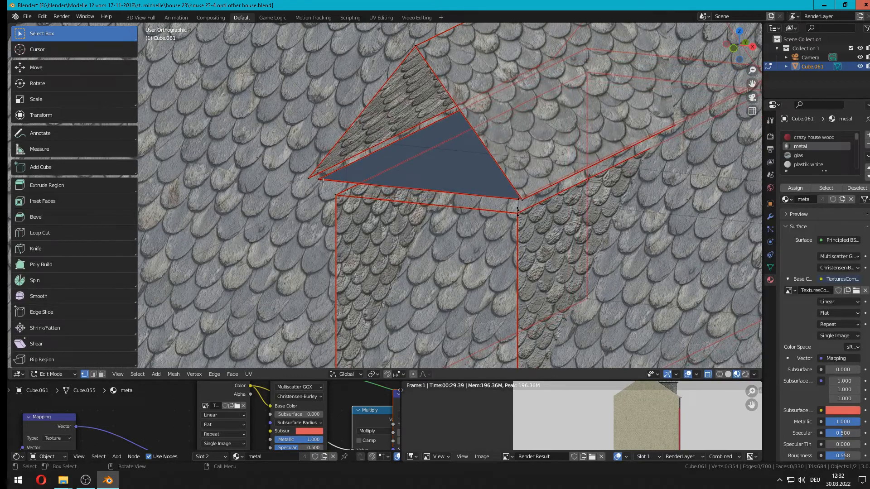
pyautogui.press('l')
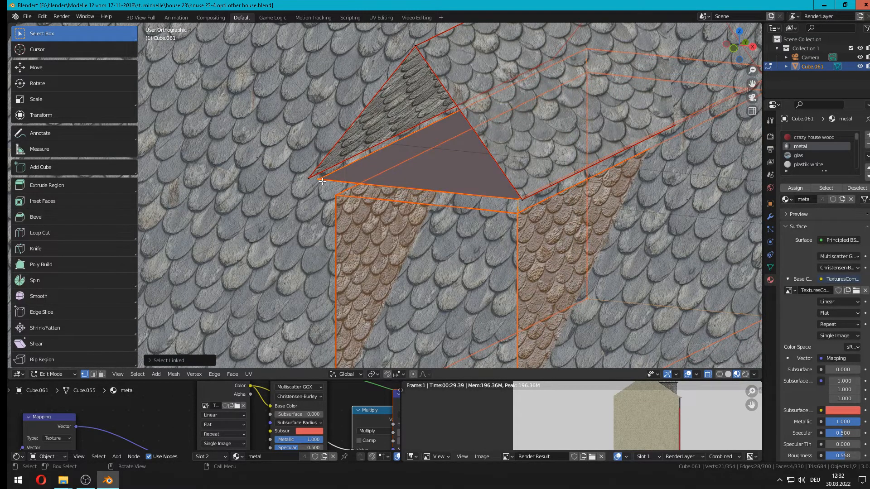
pyautogui.click(520, 200)
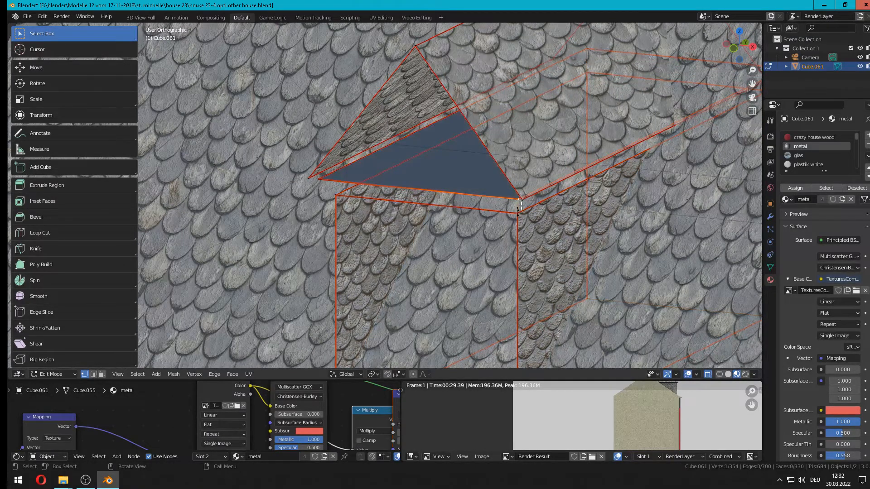
pyautogui.press('x')
pyautogui.click(516, 202)
pyautogui.scroll(-1, 592, 192)
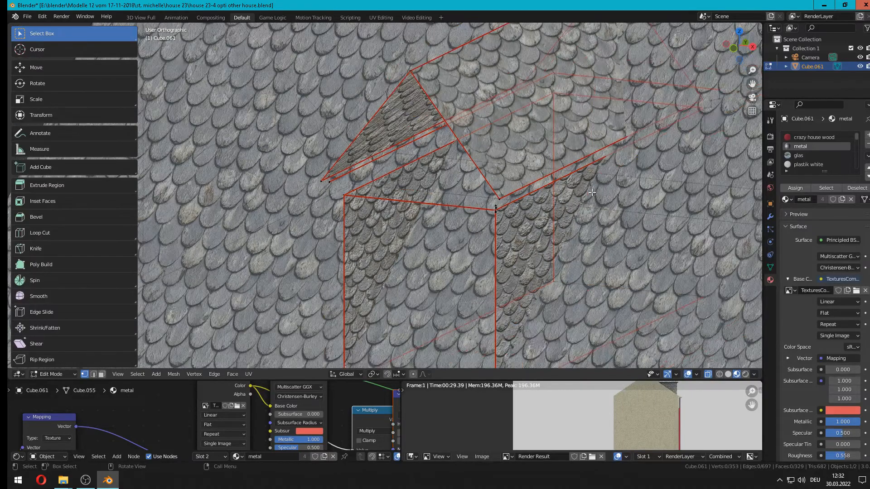
# Select the leftover edge loop under the dormer's roof, exclude the back wall-top vertices, and delete the selected vertices
pyautogui.moveTo(656, 149); pyautogui.dragTo(539, 209, button='middle')
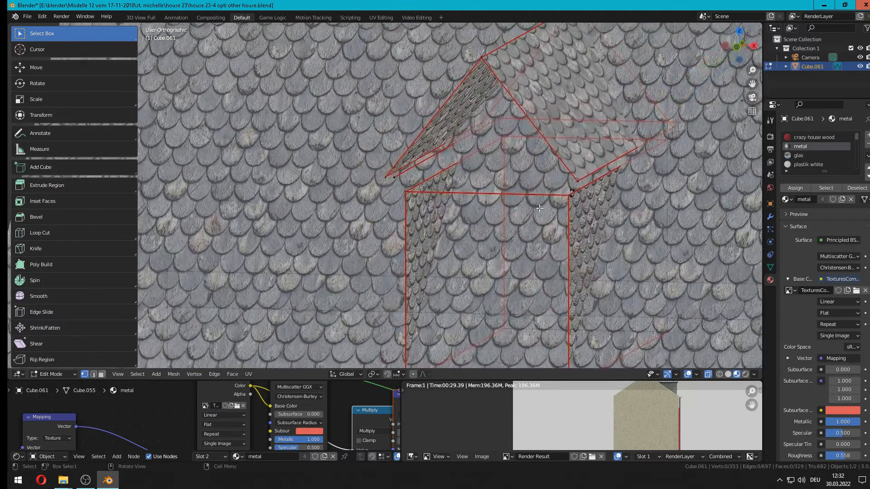
pyautogui.keyDown('alt'); pyautogui.click(397, 176); pyautogui.keyUp('alt')
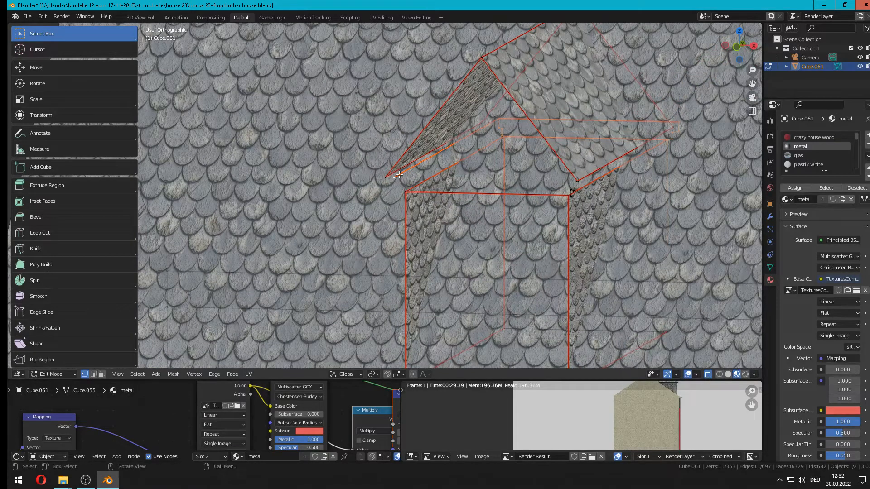
pyautogui.keyDown('shift'); pyautogui.click(665, 140); pyautogui.keyUp('shift')
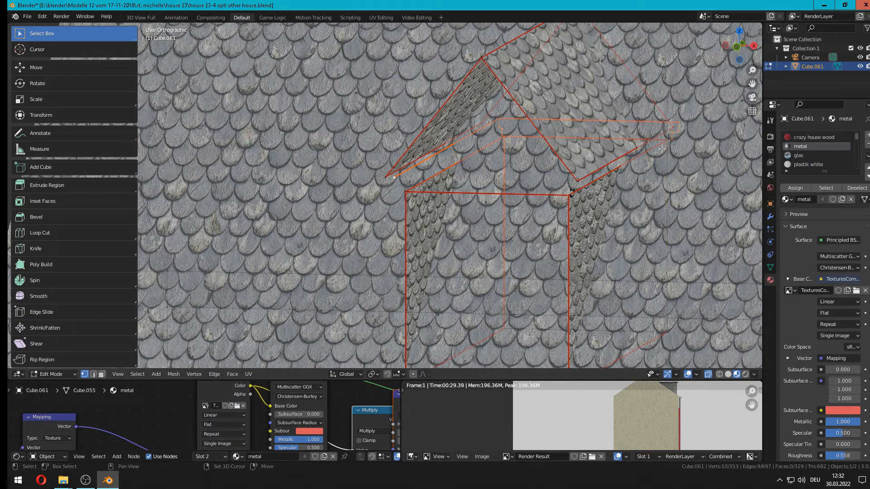
pyautogui.keyDown('shift'); pyautogui.click(504, 138); pyautogui.keyUp('shift')
pyautogui.press('x')
pyautogui.click(506, 143)
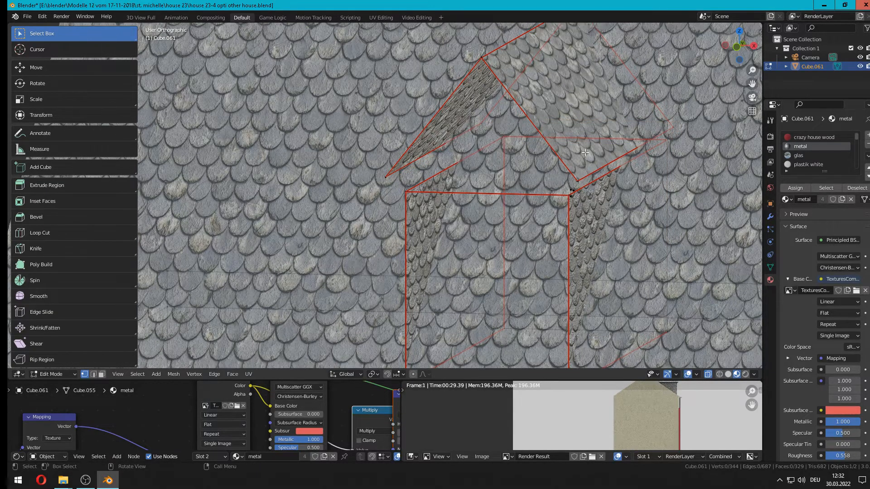
# Delete the remaining loose vertices at the dormer wall's other upper front corner
pyautogui.keyDown('shift'); pyautogui.moveTo(581, 163); pyautogui.dragTo(585, 152, button='middle'); pyautogui.keyUp('shift')
pyautogui.scroll(1, 583, 174)
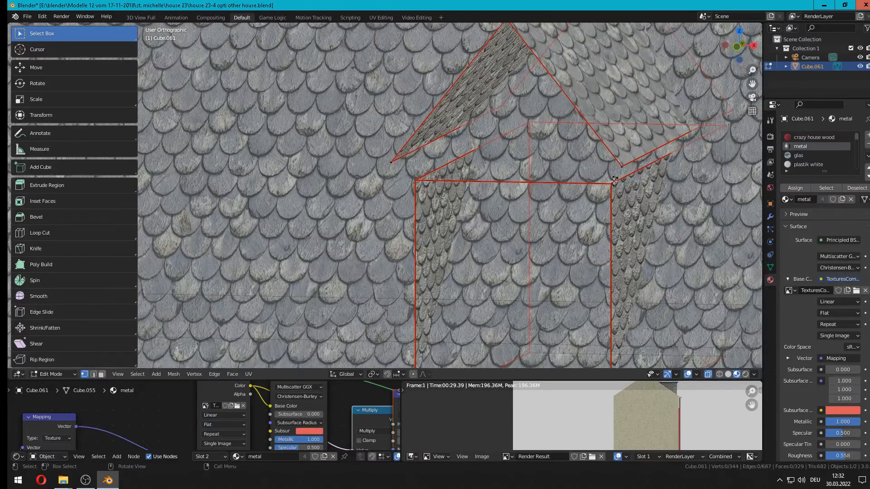
pyautogui.hotkey('ctrl', 'l')
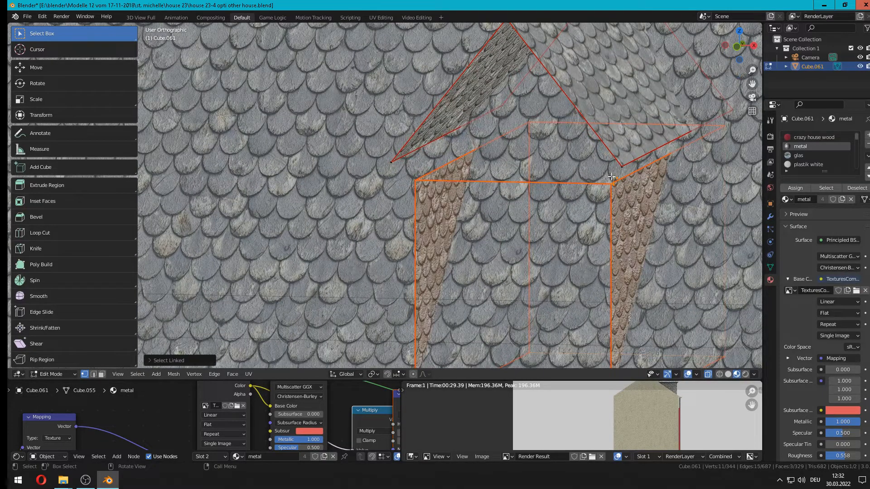
pyautogui.click(611, 176)
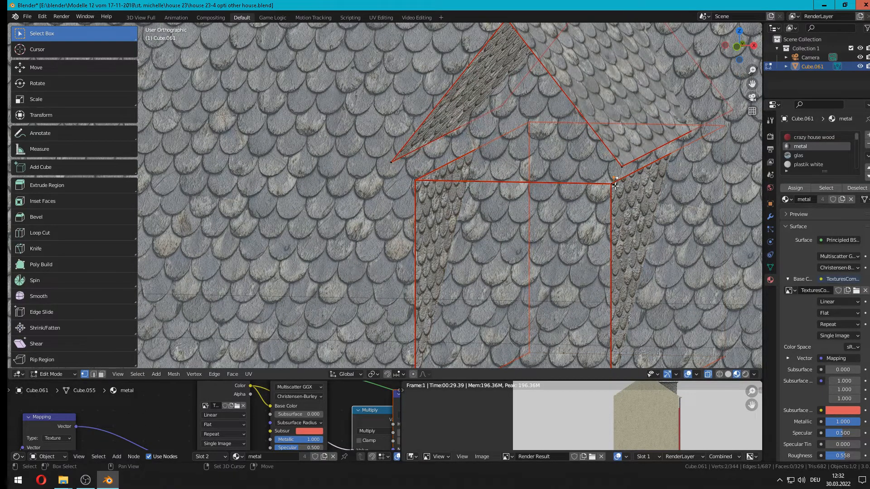
pyautogui.press('x')
pyautogui.click(613, 188)
# Fill the dormer's triangular gable with a face between the two front eave corners and the ridge vertex
pyautogui.scroll(-3, 596, 188)
pyautogui.moveTo(596, 189); pyautogui.dragTo(523, 212, button='middle')
pyautogui.scroll(-5, 521, 205)
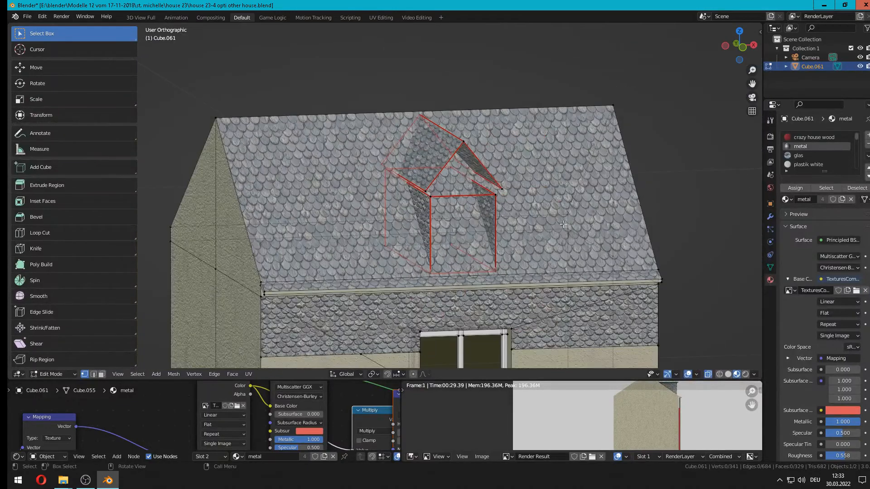
pyautogui.scroll(4, 480, 172)
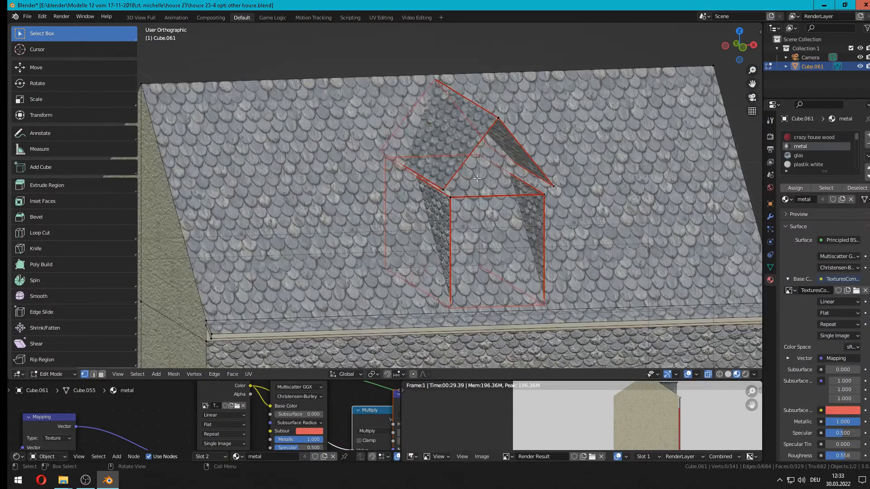
pyautogui.click(443, 189)
pyautogui.keyDown('shift'); pyautogui.click(552, 186); pyautogui.keyUp('shift')
pyautogui.keyDown('shift'); pyautogui.click(497, 121); pyautogui.keyUp('shift')
pyautogui.press('f')
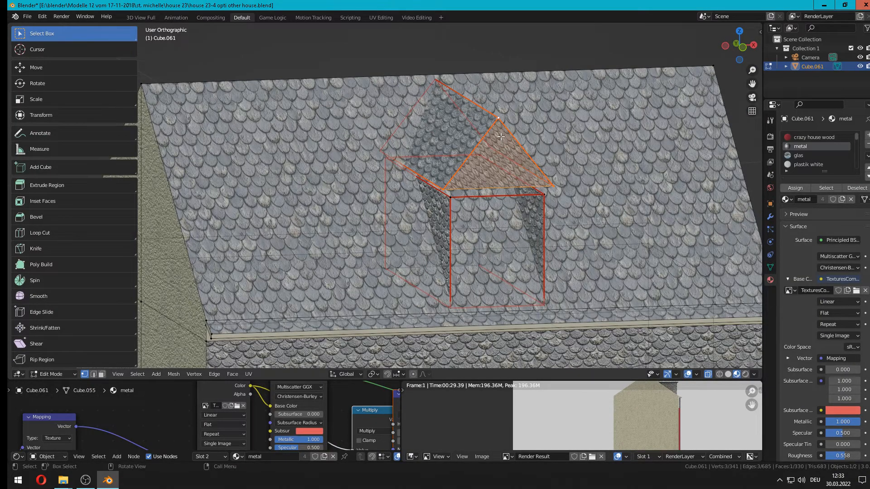
# Fill the dormer's front opening with a rectangular face between its four corner vertices
pyautogui.keyDown('shift'); pyautogui.click(452, 199); pyautogui.keyUp('shift')
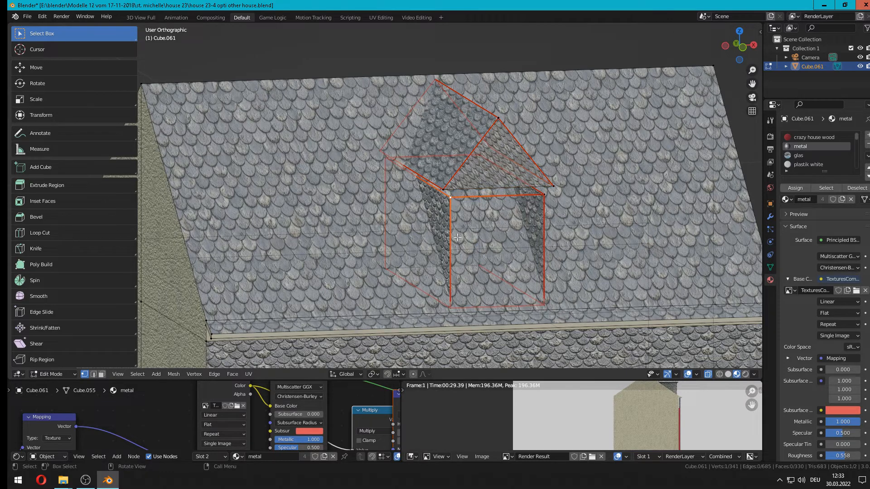
pyautogui.keyDown('shift'); pyautogui.click(543, 305); pyautogui.keyUp('shift')
pyautogui.keyDown('shift'); pyautogui.click(548, 193); pyautogui.keyUp('shift')
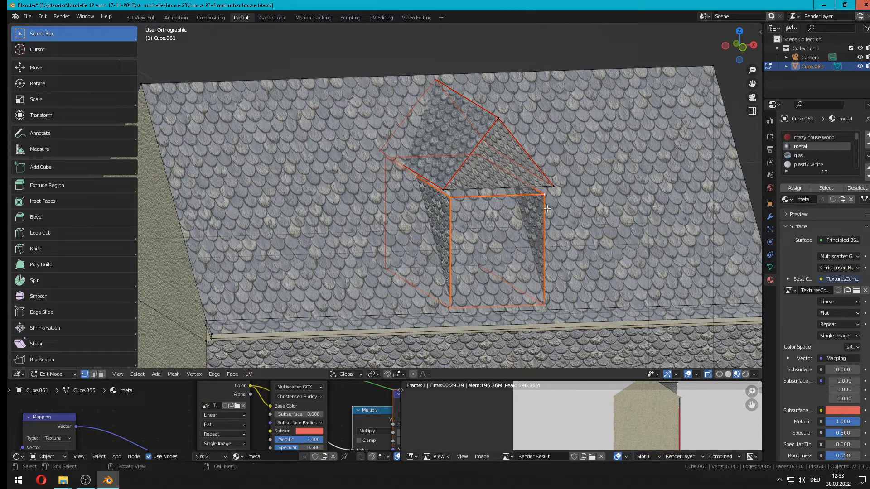
pyautogui.press('f')
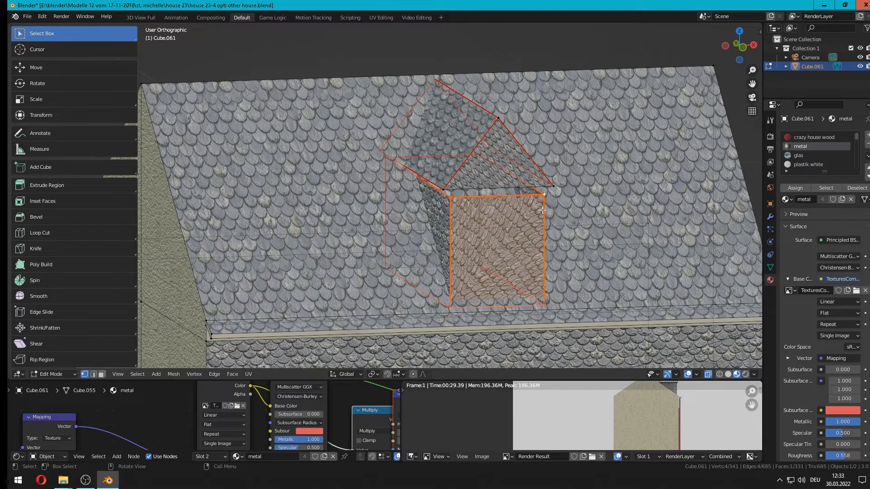
# Raise the top edge loop of the dormer walls by about 0.006 along Z to meet the dormer's roof
pyautogui.keyDown('alt'); pyautogui.click(488, 194); pyautogui.keyUp('alt')
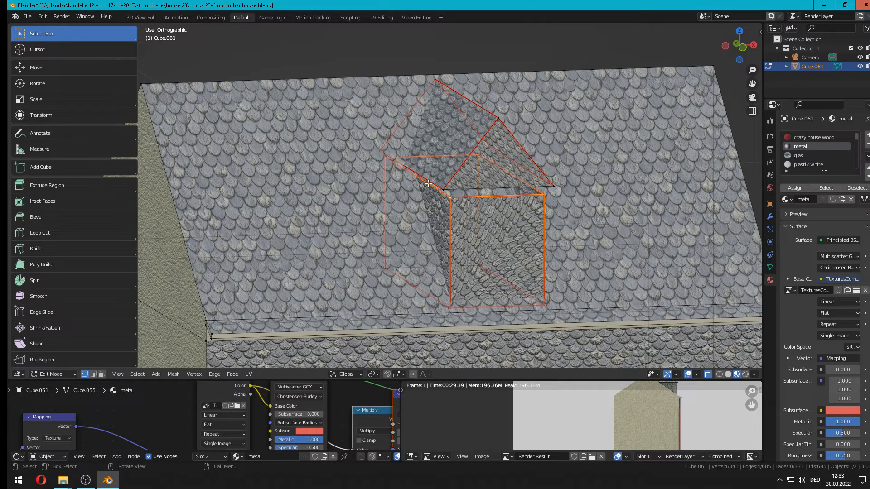
pyautogui.press('g')
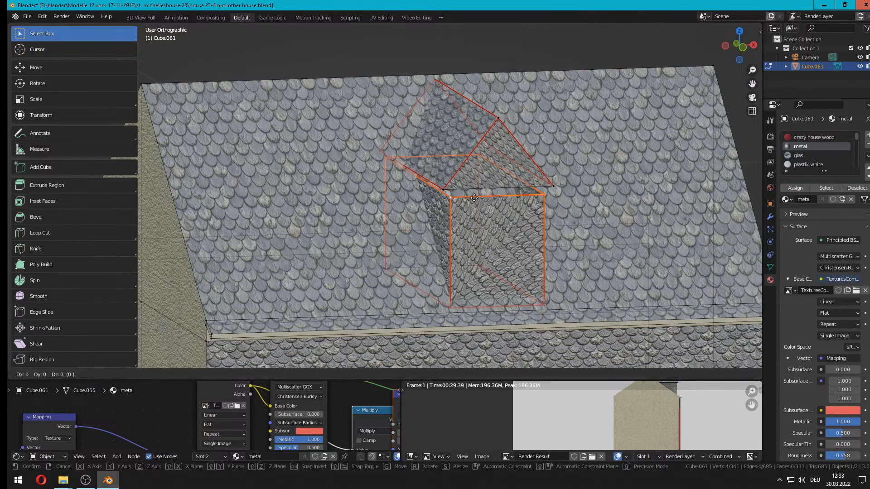
pyautogui.press('z')
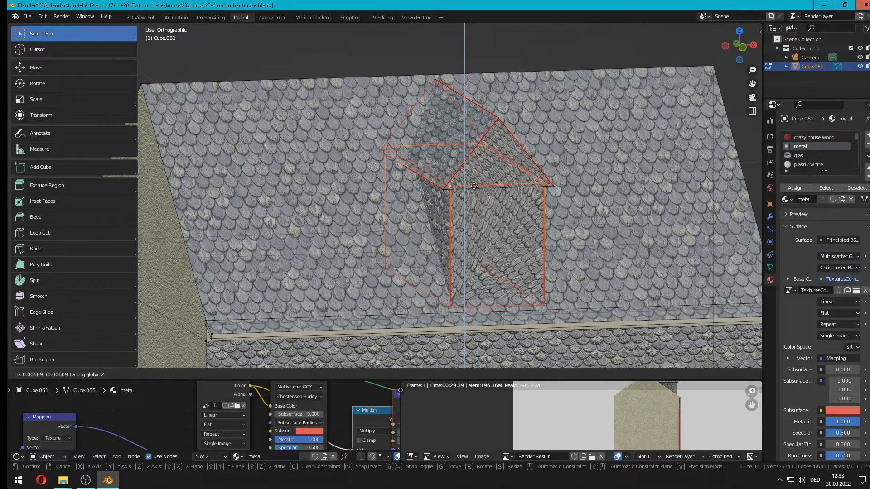
pyautogui.click(474, 186)
# Return to Object Mode, check the simplified house from several angles, and save the Blender file
pyautogui.press('Tab')
pyautogui.scroll(-4, 484, 200)
pyautogui.moveTo(485, 208); pyautogui.dragTo(407, 207, button='middle')
pyautogui.moveTo(355, 222); pyautogui.dragTo(397, 188, button='middle')
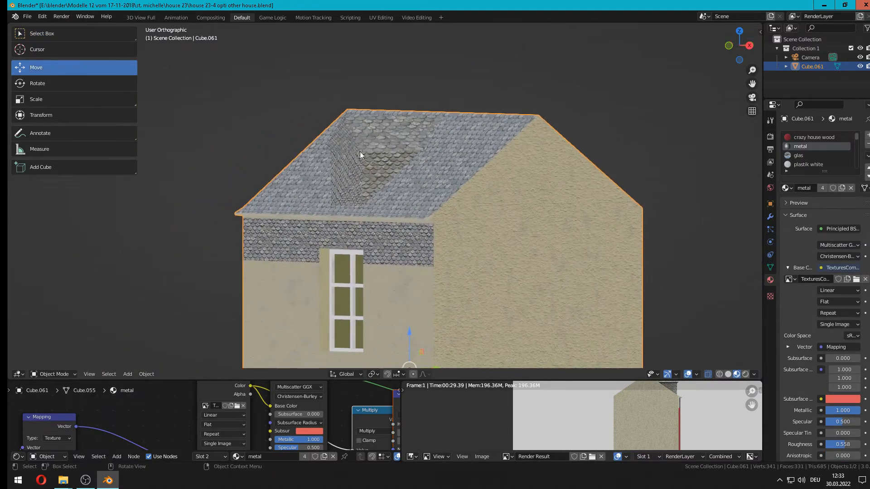
pyautogui.moveTo(520, 266); pyautogui.dragTo(539, 204, button='middle')
pyautogui.click(28, 18)
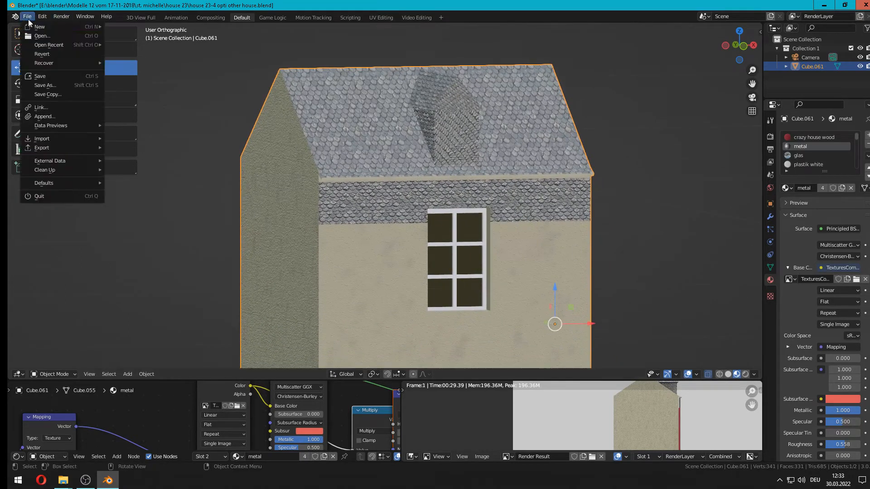
pyautogui.click(47, 77)
pyautogui.scroll(-7, 487, 195)
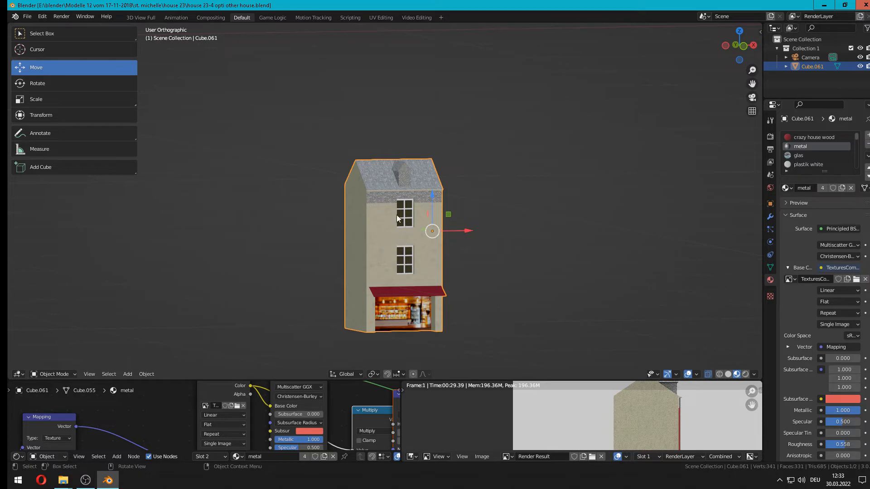
pyautogui.scroll(4, 396, 219)
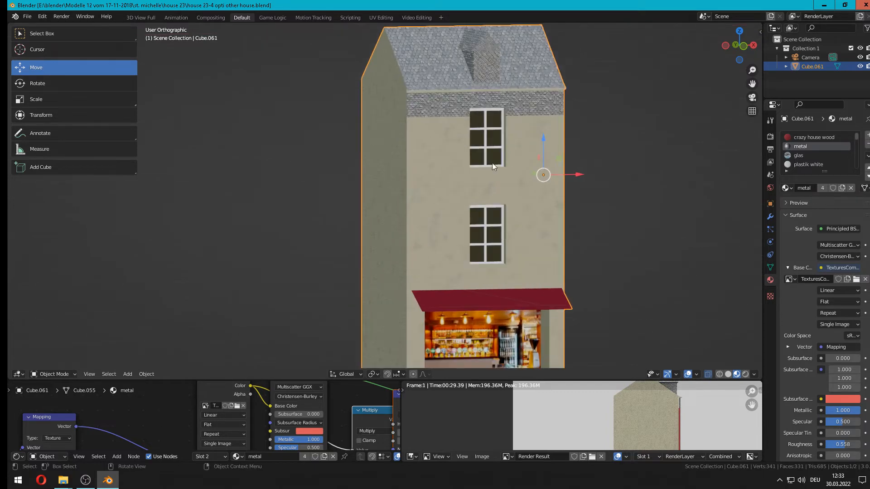
# Try to delete the white window frames in Edit Mode by selecting the plastik white material's geometry and deleting its vertices
pyautogui.press('Tab')
pyautogui.scroll(1, 590, 171)
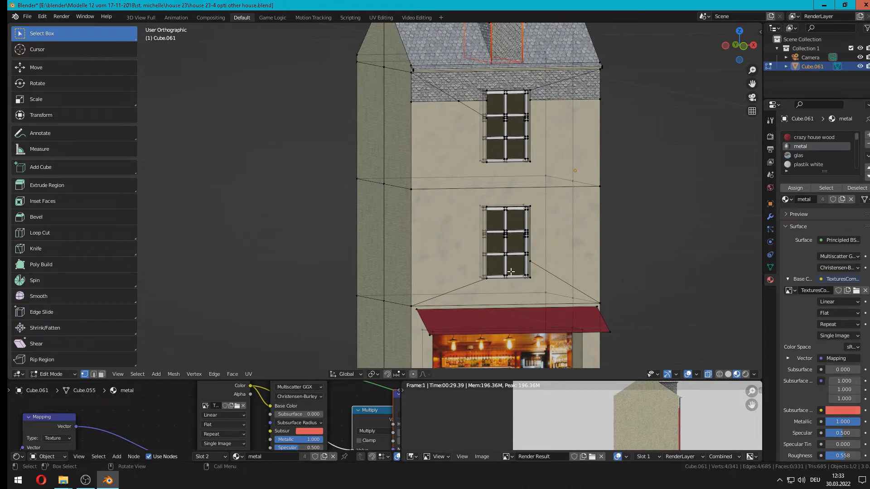
pyautogui.scroll(-1, 814, 165)
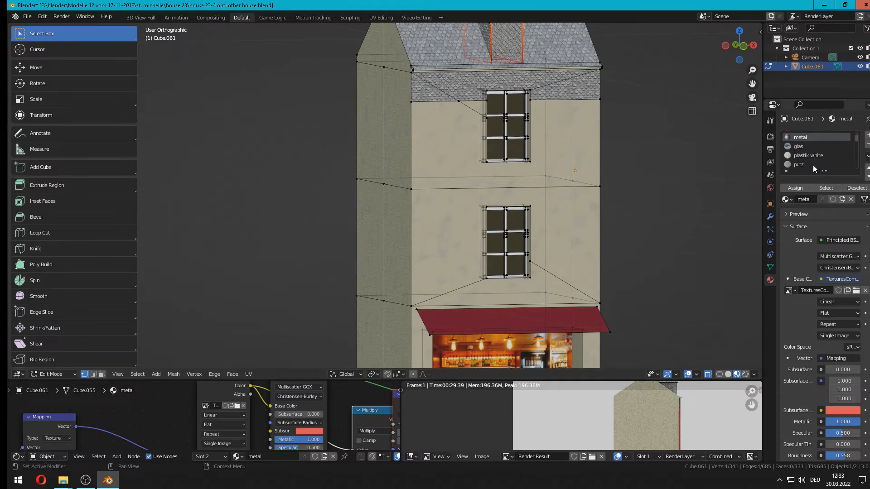
pyautogui.click(812, 156)
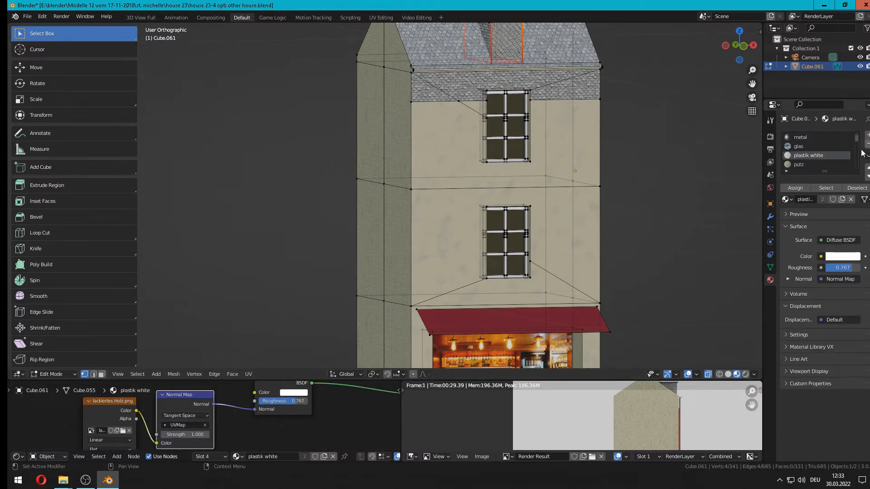
pyautogui.click(833, 188)
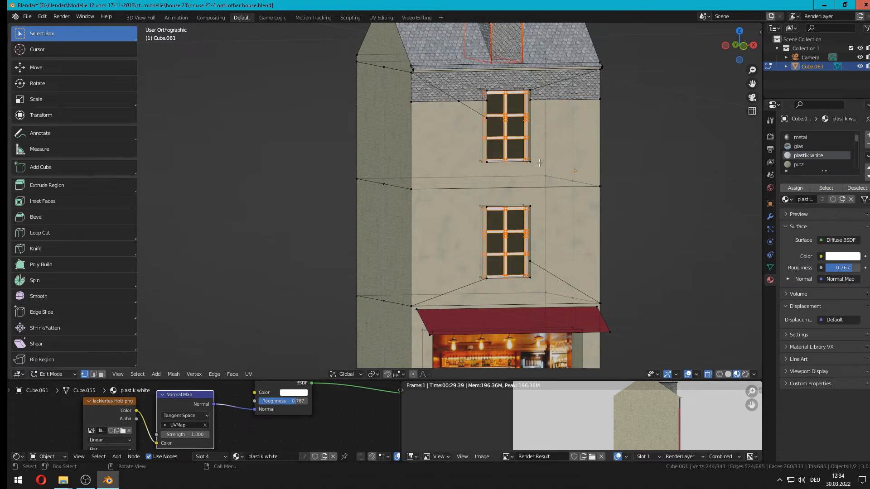
pyautogui.press('x')
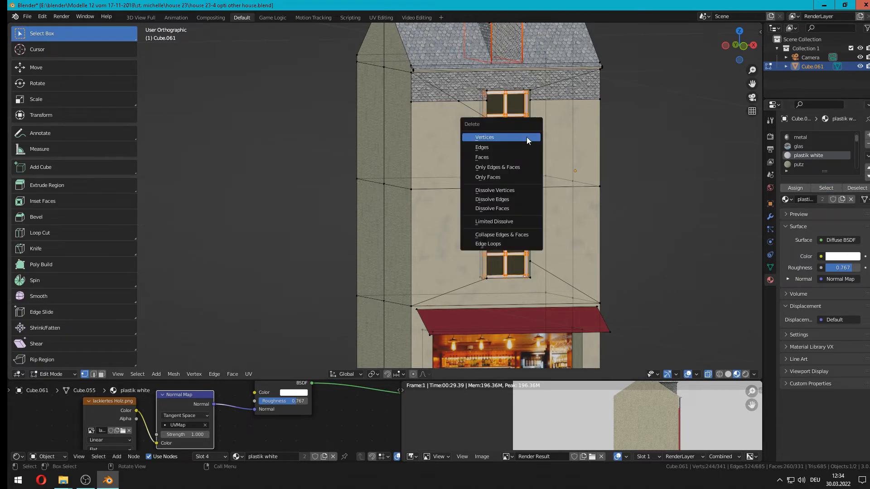
pyautogui.click(526, 137)
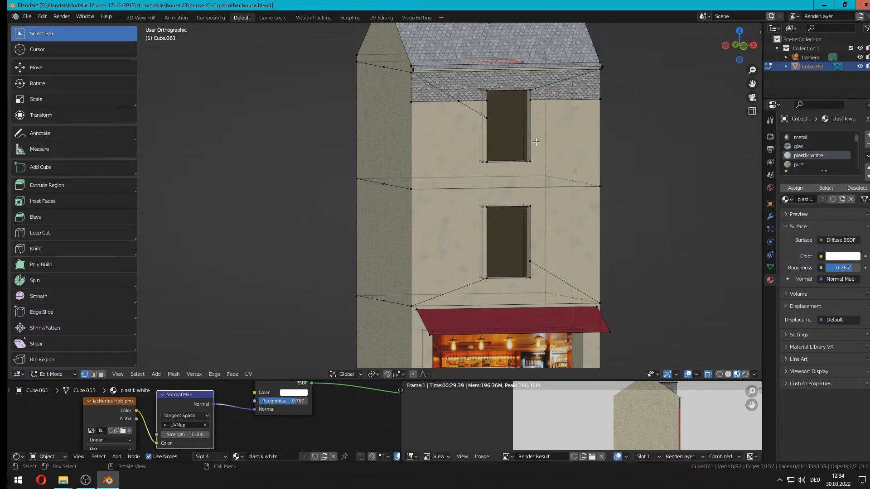
# Check the roof and windows in the mesh and undo the last vertex deletion
pyautogui.scroll(-2, 535, 142)
pyautogui.scroll(2, 536, 142)
pyautogui.press('Tab')
pyautogui.press('Tab')
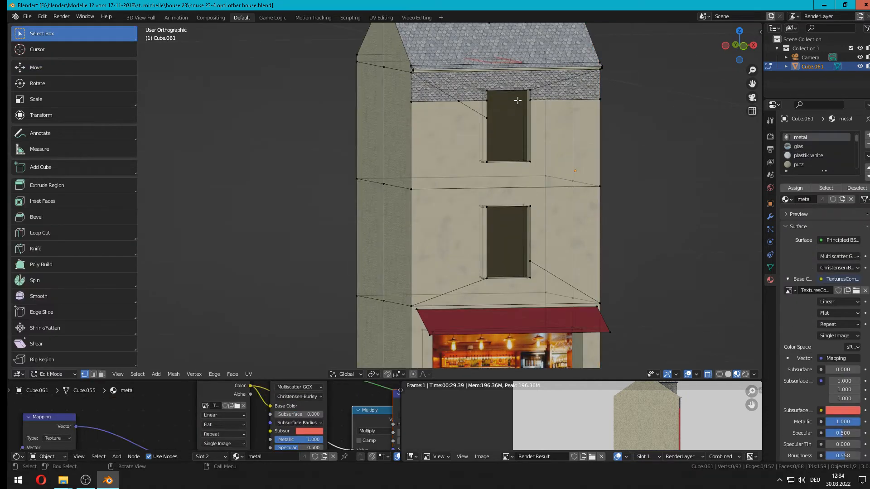
pyautogui.moveTo(517, 101); pyautogui.dragTo(506, 201, button='middle')
pyautogui.hotkey('alt', 'h')
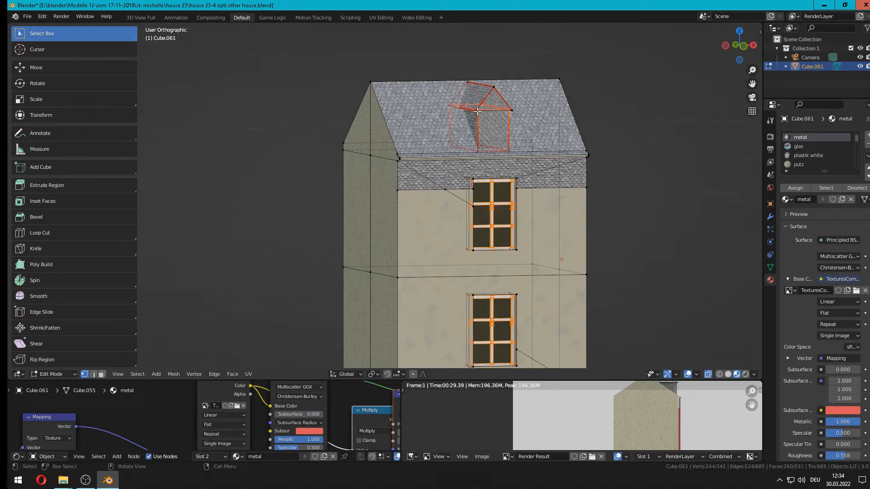
# Clear the selection, delete only the vertices of the plastik white window frames, and return to Object Mode
pyautogui.hotkey('alt', 'a')
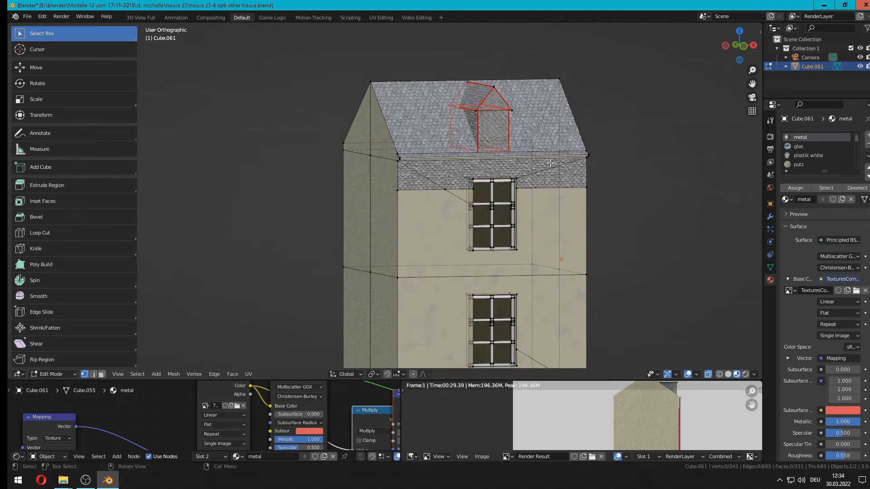
pyautogui.click(809, 156)
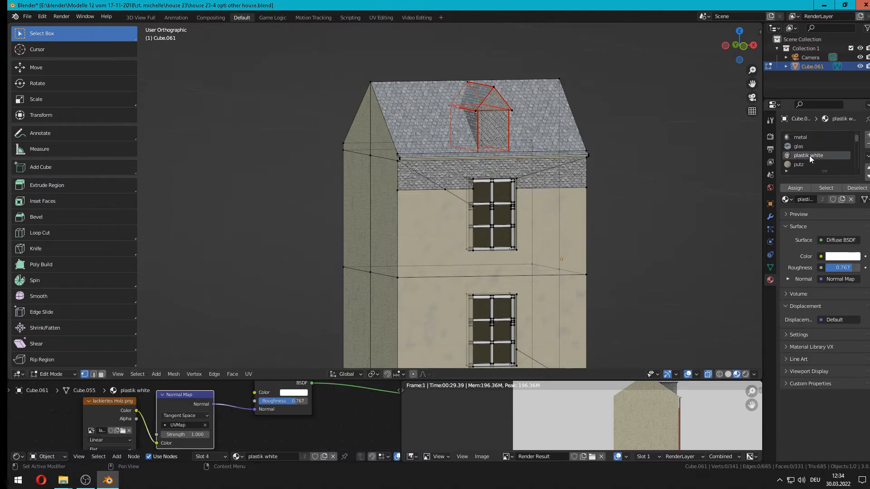
pyautogui.click(833, 188)
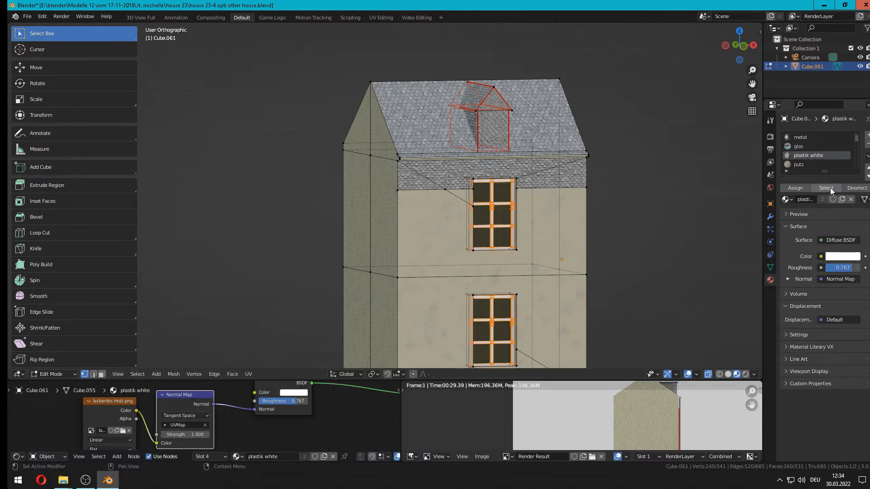
pyautogui.press('x')
pyautogui.click(577, 237)
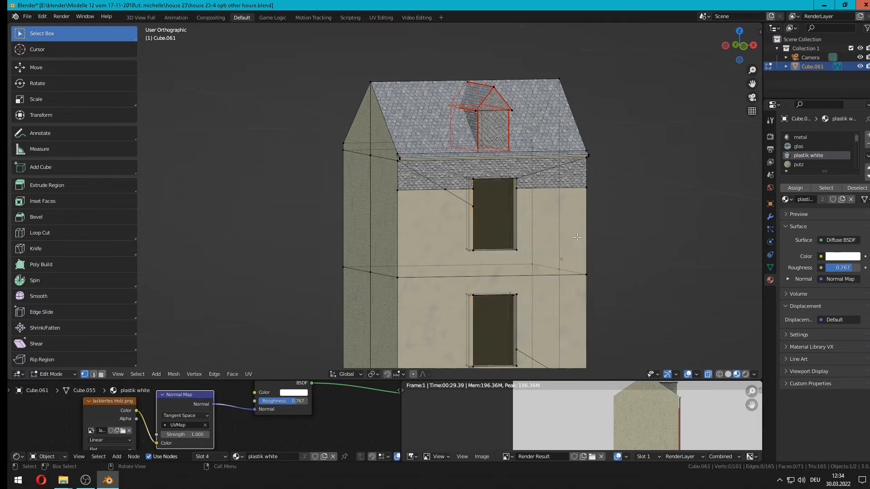
pyautogui.moveTo(577, 238); pyautogui.dragTo(548, 218, button='middle')
pyautogui.press('Tab')
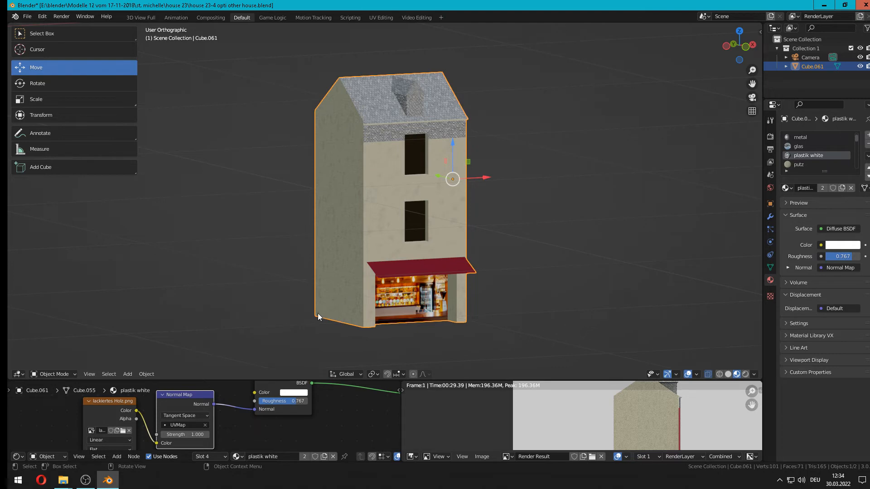
pyautogui.scroll(1, 372, 237)
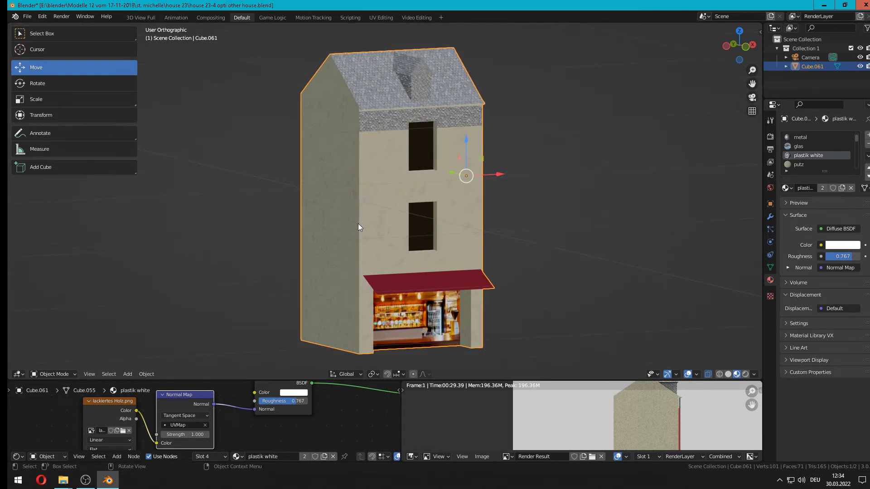
# Re-enter Edit Mode on the house and turn off X-ray display
pyautogui.press('Tab')
pyautogui.scroll(2, 346, 189)
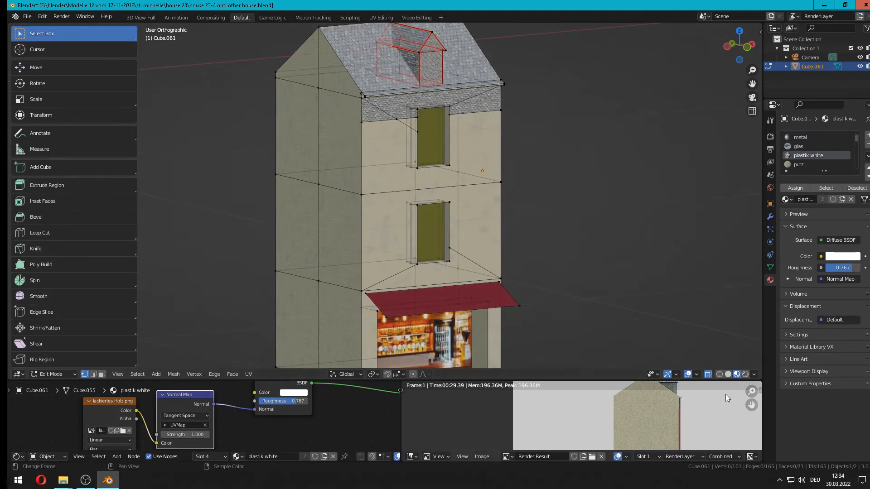
pyautogui.click(707, 374)
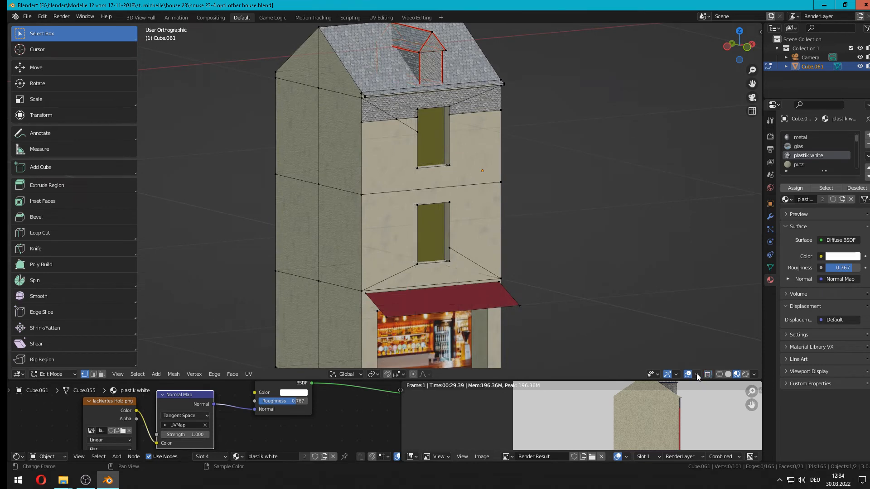
# Dissolve the vertical centre edges and three horizontal edge lines dividing the gable wall left of the shopfront
pyautogui.keyDown('shift'); pyautogui.moveTo(330, 88); pyautogui.dragTo(391, 68, button='middle'); pyautogui.keyUp('shift')
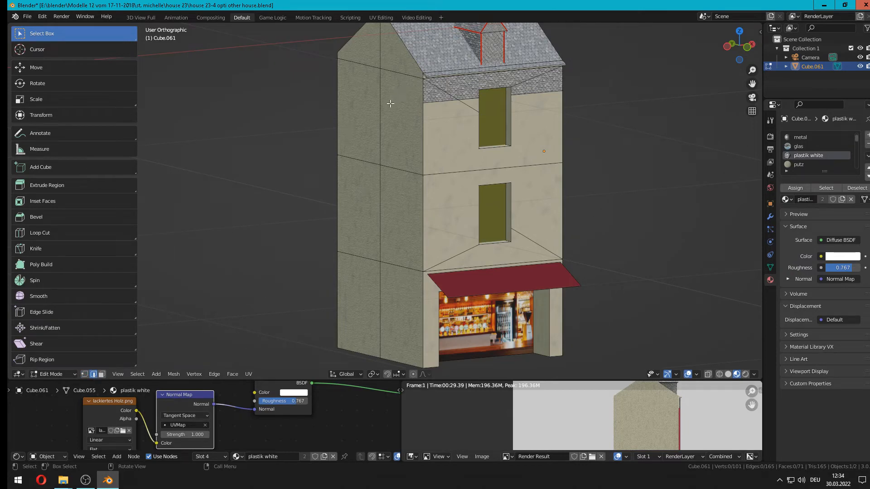
pyautogui.press('c')
pyautogui.moveTo(385, 61); pyautogui.dragTo(380, 247)
pyautogui.press('Escape')
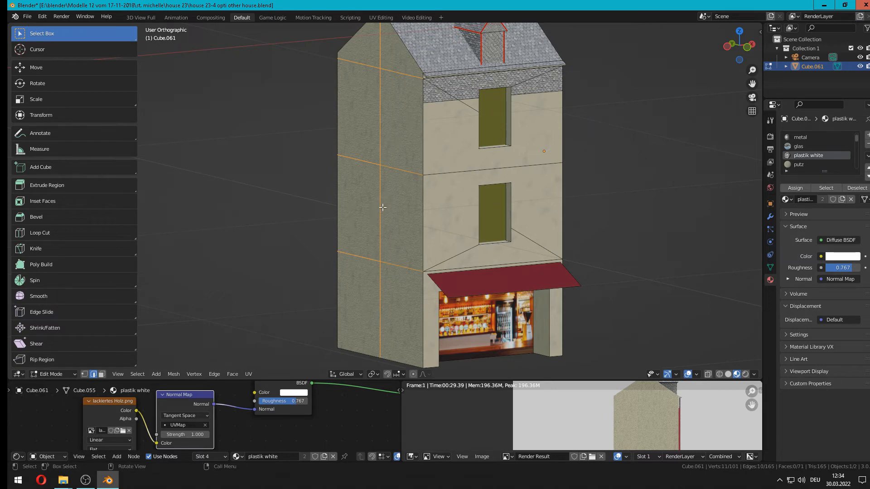
pyautogui.press('x')
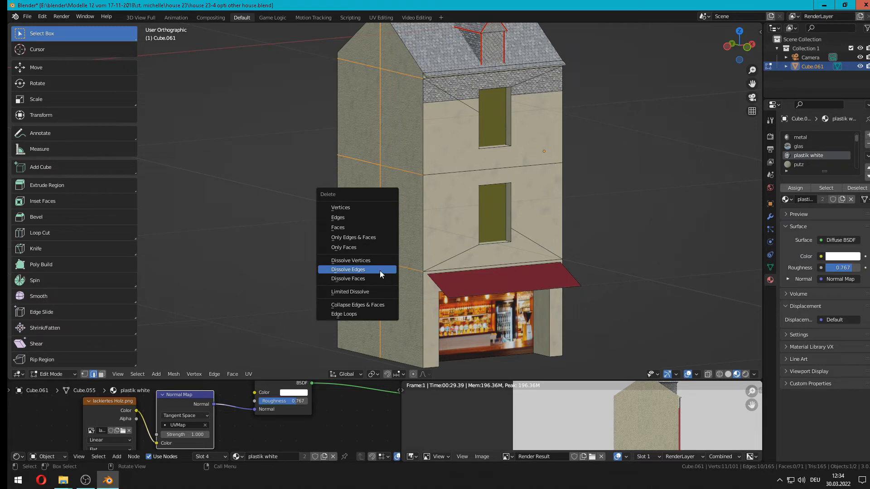
pyautogui.click(380, 271)
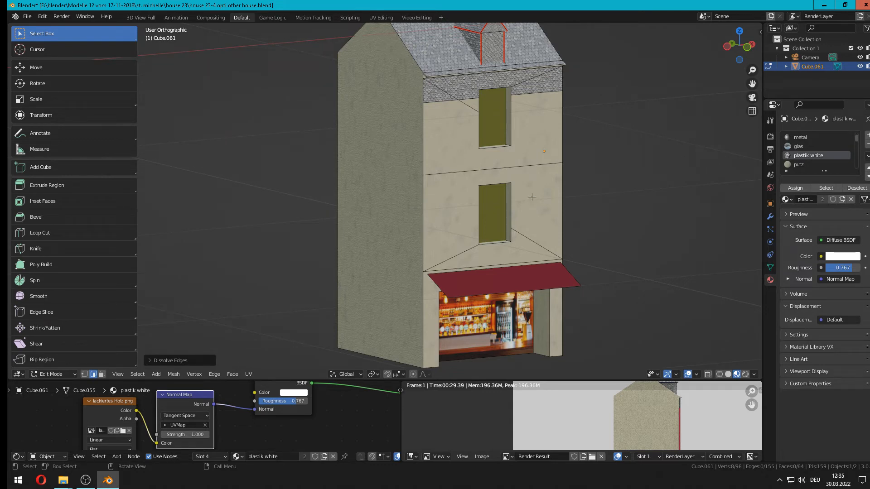
# Dissolve the vertical centre edges and three horizontal edge lines dividing the gable wall right of the shopfront
pyautogui.moveTo(619, 177); pyautogui.dragTo(367, 108, button='middle')
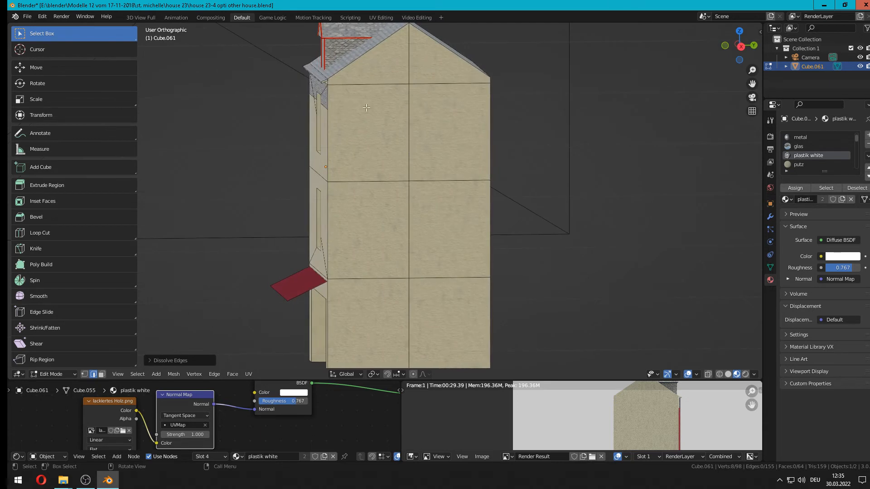
pyautogui.press('c')
pyautogui.moveTo(413, 84); pyautogui.dragTo(412, 306)
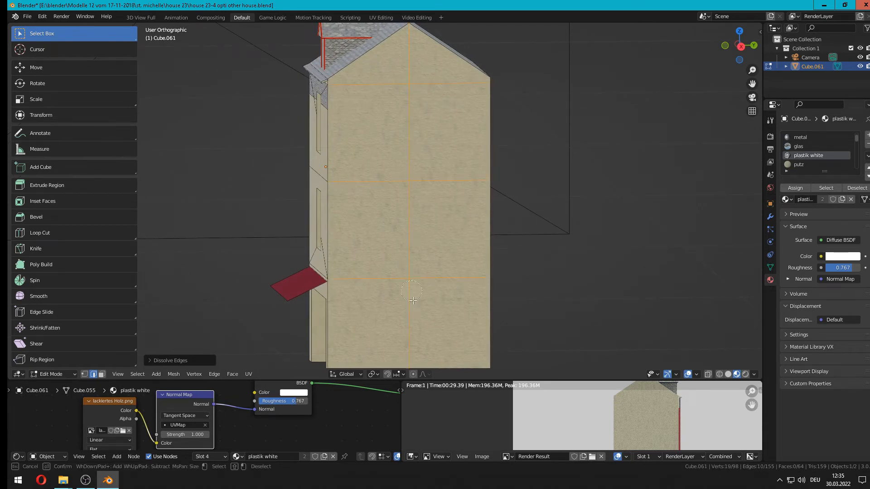
pyautogui.rightClick(413, 305)
pyautogui.press('x')
pyautogui.click(415, 296)
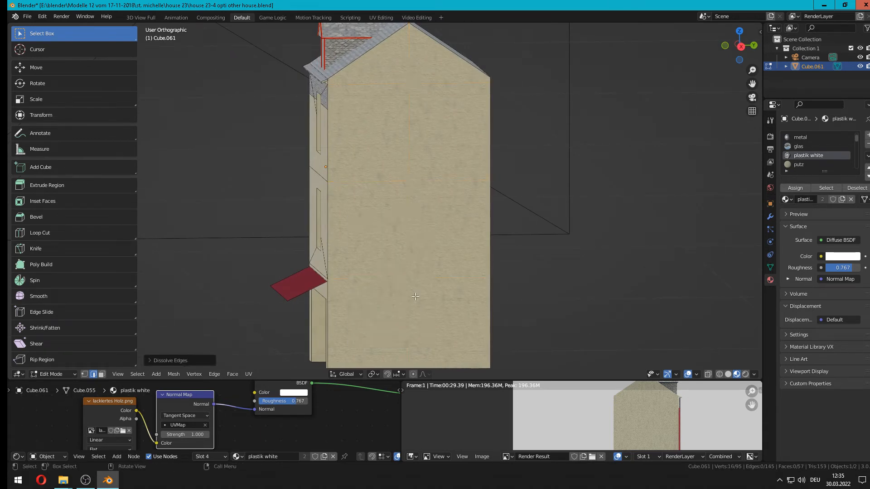
# Dissolve the three horizontal edges across the house's rear wall
pyautogui.moveTo(415, 296); pyautogui.dragTo(388, 161, button='middle')
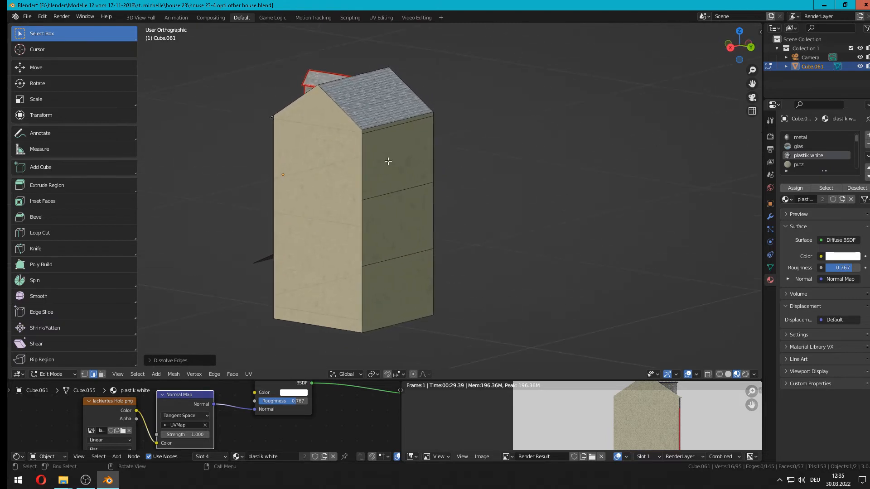
pyautogui.scroll(1, 389, 159)
pyautogui.click(403, 110)
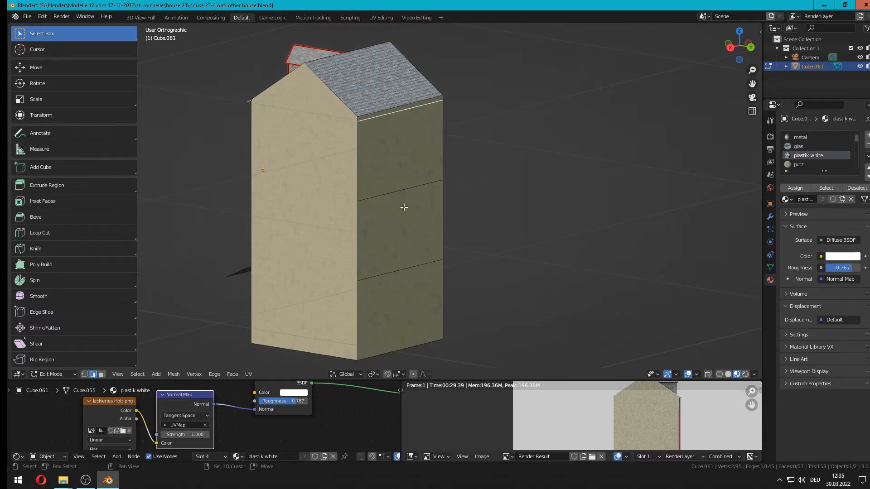
pyautogui.keyDown('shift'); pyautogui.click(402, 192); pyautogui.keyUp('shift')
pyautogui.keyDown('shift'); pyautogui.click(405, 269); pyautogui.keyUp('shift')
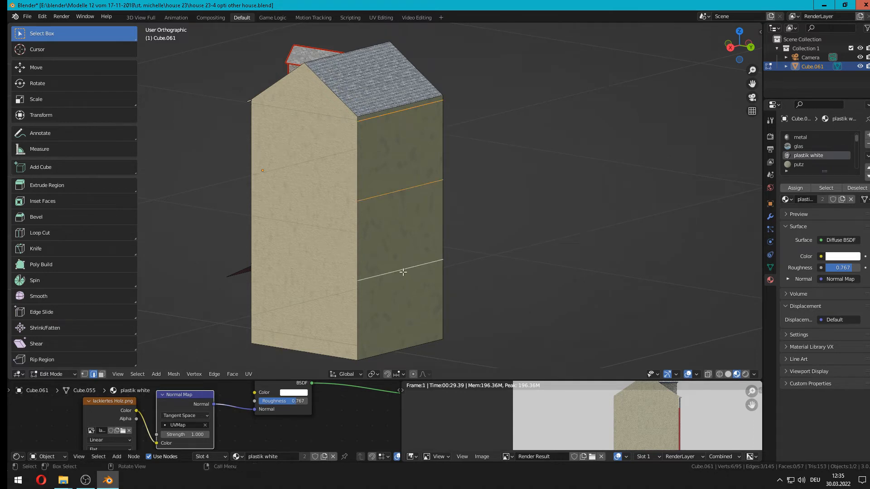
pyautogui.press('x')
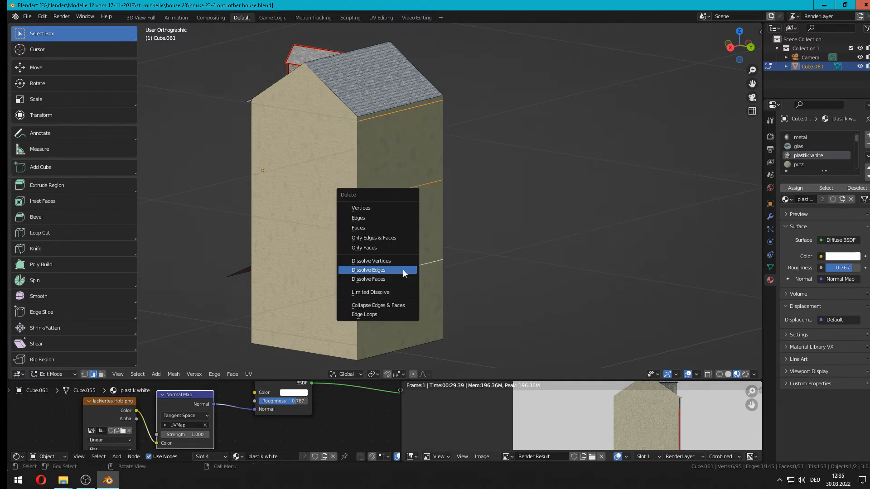
pyautogui.click(403, 270)
# Delete the dividing edge across the house's underside together with its adjoining floor faces
pyautogui.moveTo(384, 197); pyautogui.dragTo(525, 180, button='middle')
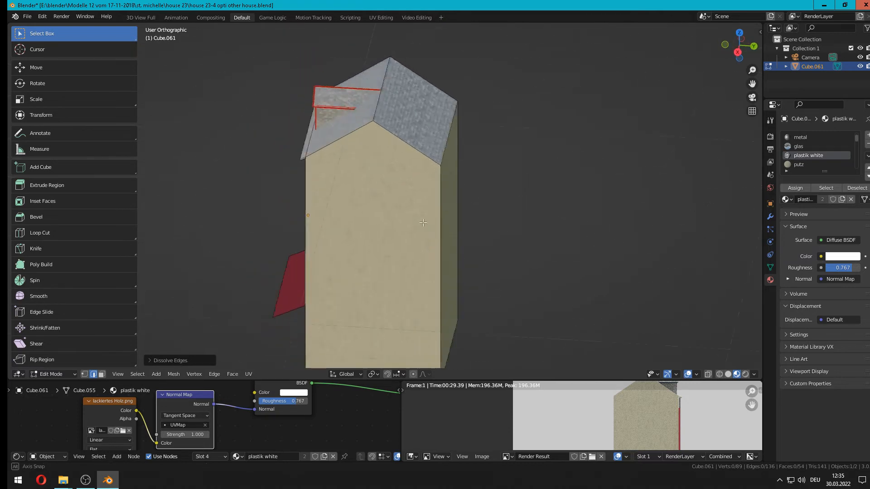
pyautogui.scroll(3, 496, 186)
pyautogui.scroll(-3, 525, 181)
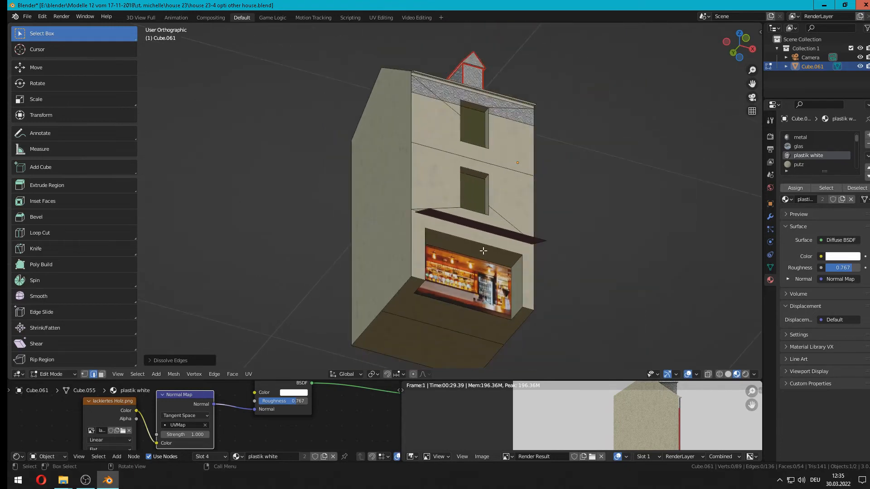
pyautogui.scroll(3, 483, 250)
pyautogui.click(443, 284)
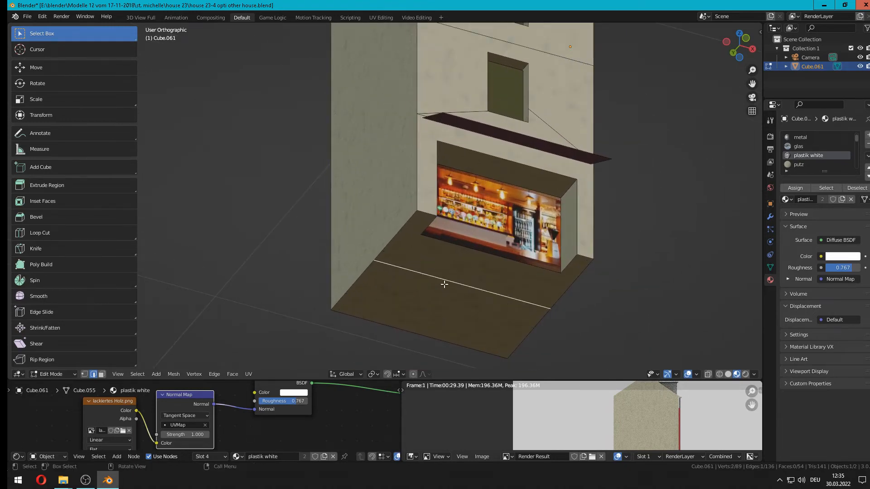
pyautogui.press('x')
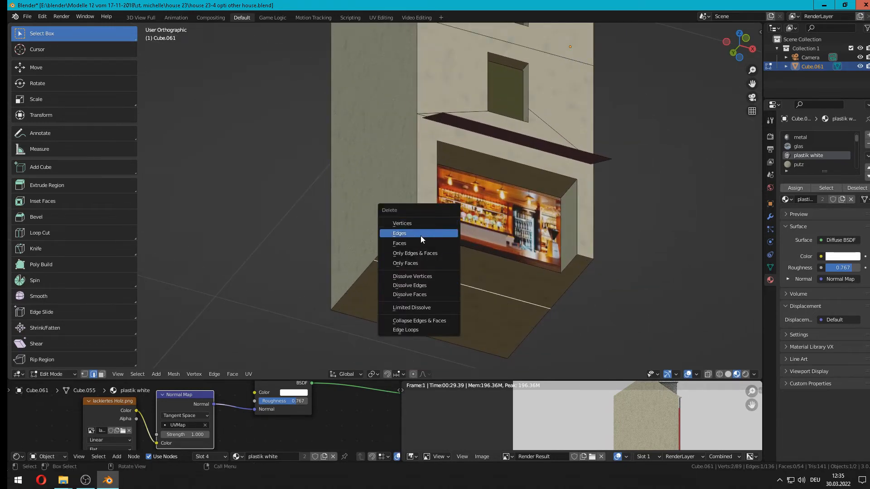
pyautogui.click(421, 234)
# Examine the remaining edges on the front facade around the windows, awning and roof eave
pyautogui.moveTo(456, 264); pyautogui.dragTo(458, 292, button='middle')
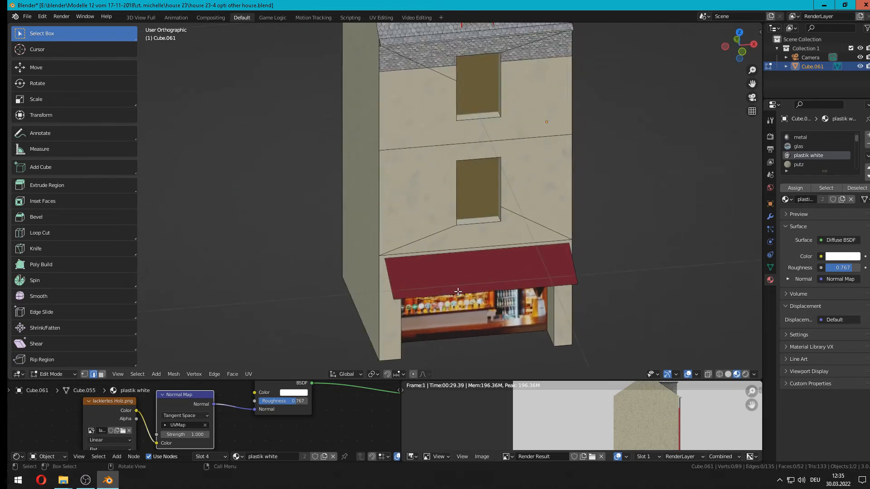
pyautogui.scroll(-3, 458, 292)
pyautogui.scroll(5, 467, 210)
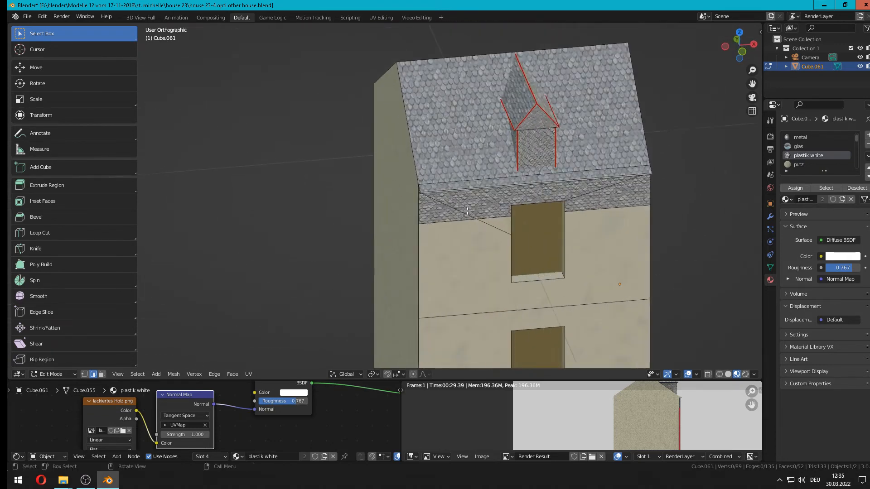
pyautogui.moveTo(467, 211); pyautogui.dragTo(431, 194, button='middle')
pyautogui.scroll(4, 521, 177)
pyautogui.scroll(-4, 449, 207)
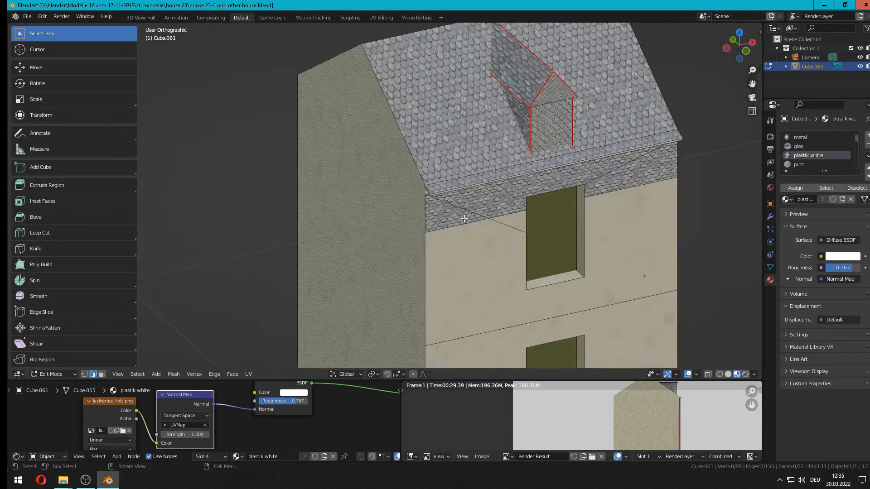
pyautogui.scroll(3, 467, 199)
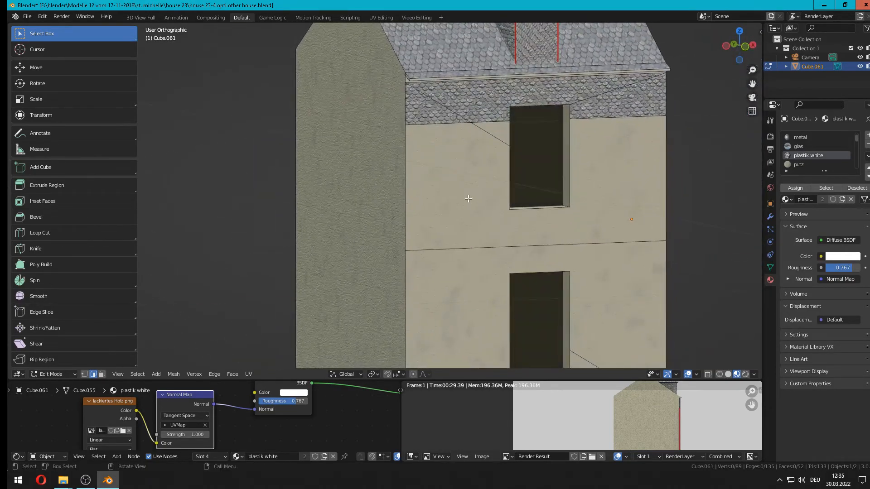
# Check the front facade around the windows and awning, and save the house file
pyautogui.scroll(-5, 468, 198)
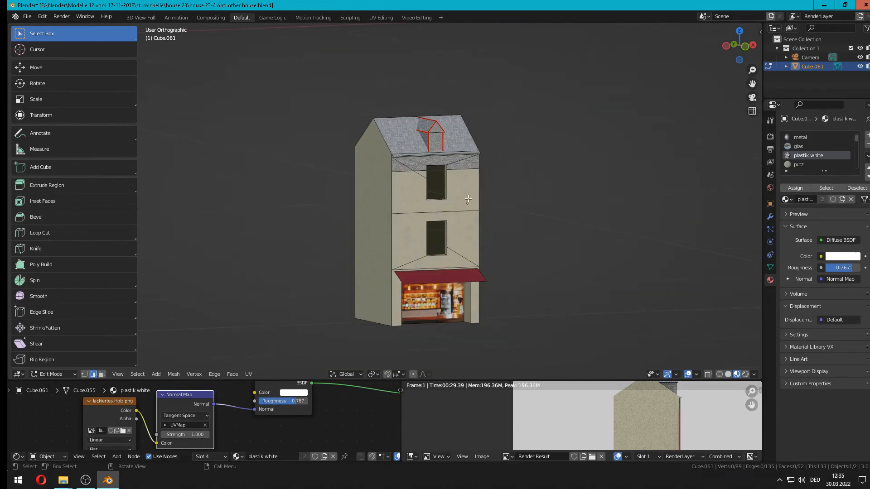
pyautogui.scroll(3, 468, 197)
pyautogui.scroll(4, 428, 145)
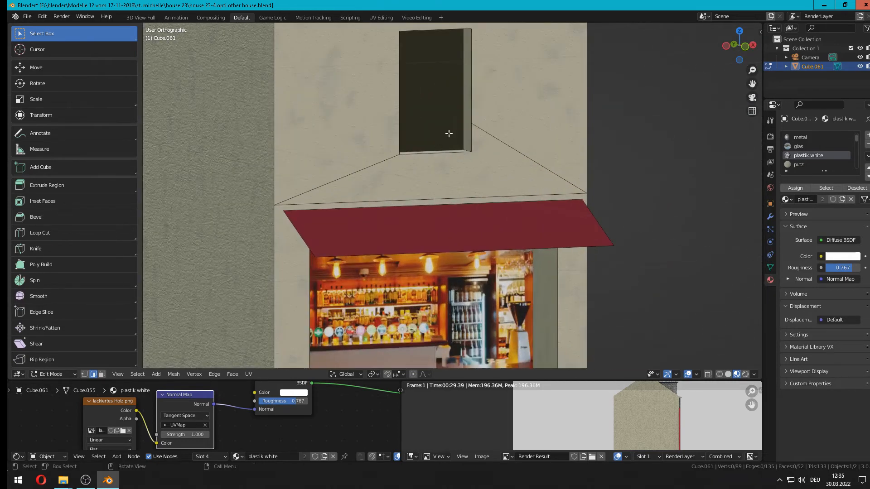
pyautogui.moveTo(458, 114); pyautogui.dragTo(434, 156, button='middle')
pyautogui.scroll(-5, 392, 199)
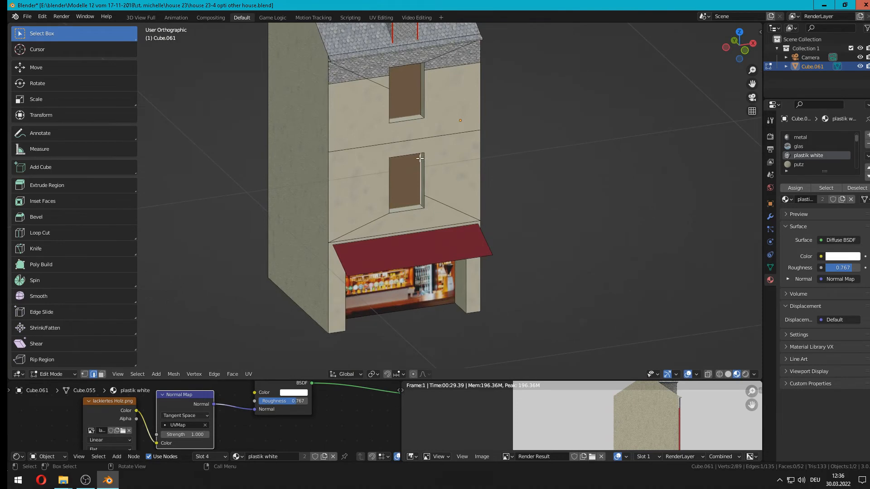
pyautogui.click(28, 17)
pyautogui.click(36, 78)
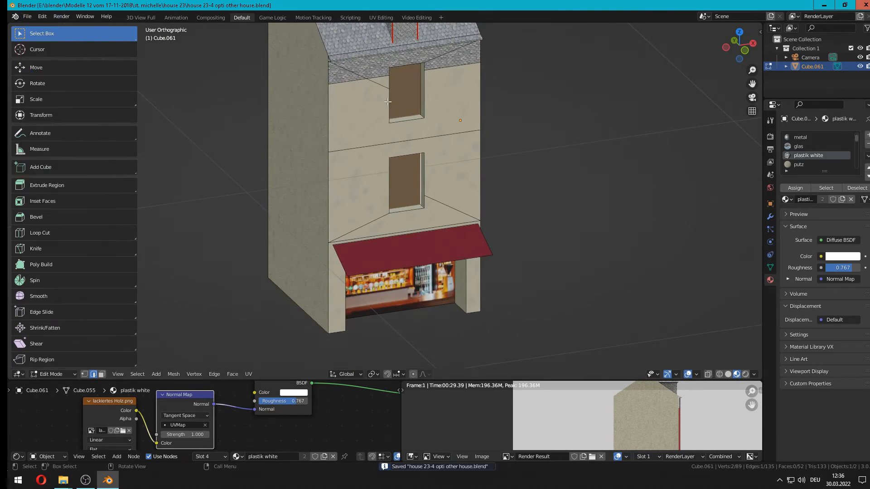
# Remove loose geometry from the entire house mesh with Delete Loose
pyautogui.press('a')
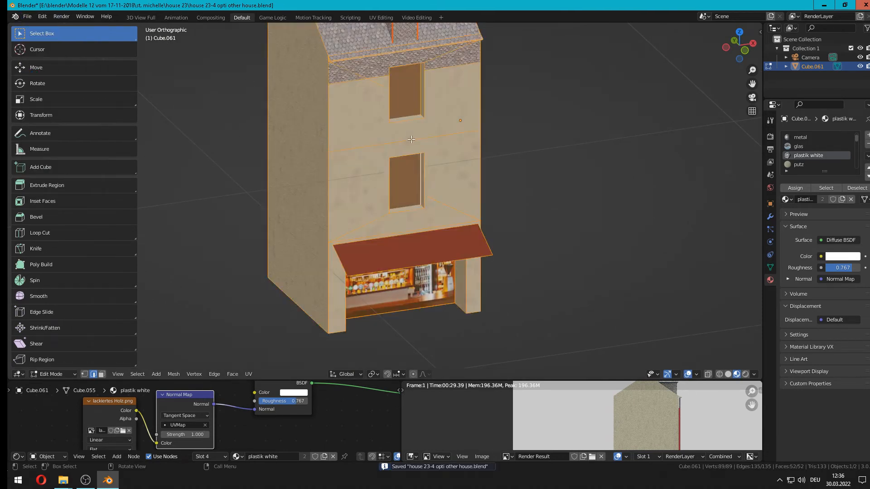
pyautogui.click(176, 374)
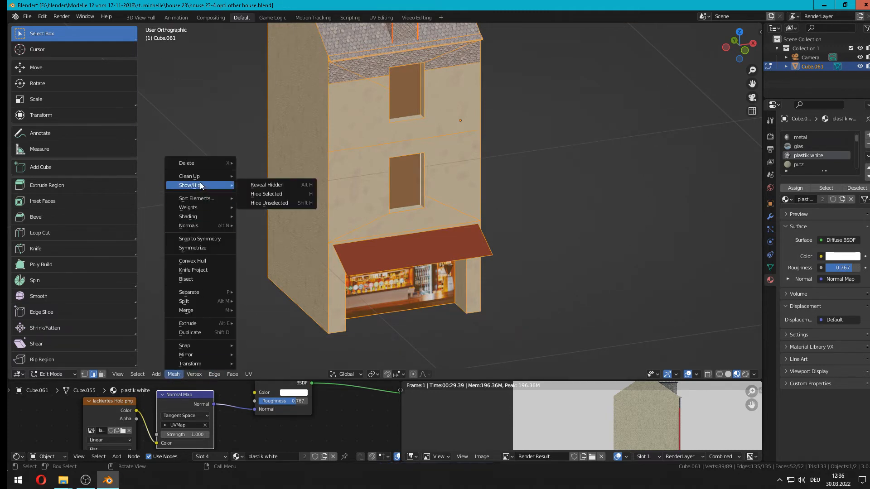
pyautogui.moveTo(201, 176)
pyautogui.click(265, 176)
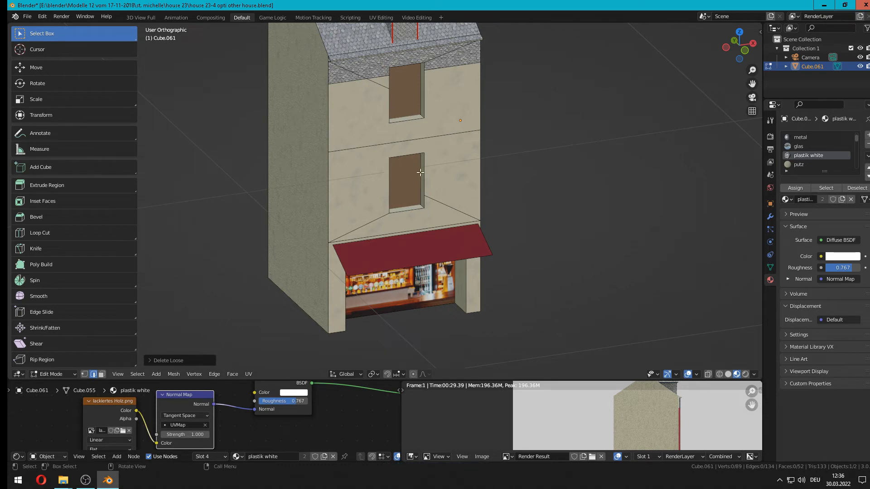
# Merge duplicate vertices across the entire house mesh with Merge by Distance and return to Object Mode
pyautogui.press('a')
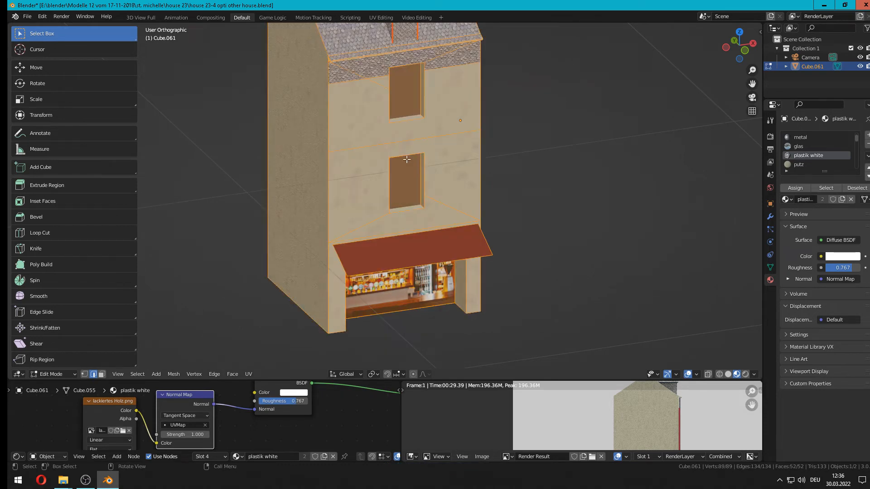
pyautogui.click(174, 374)
pyautogui.moveTo(204, 176)
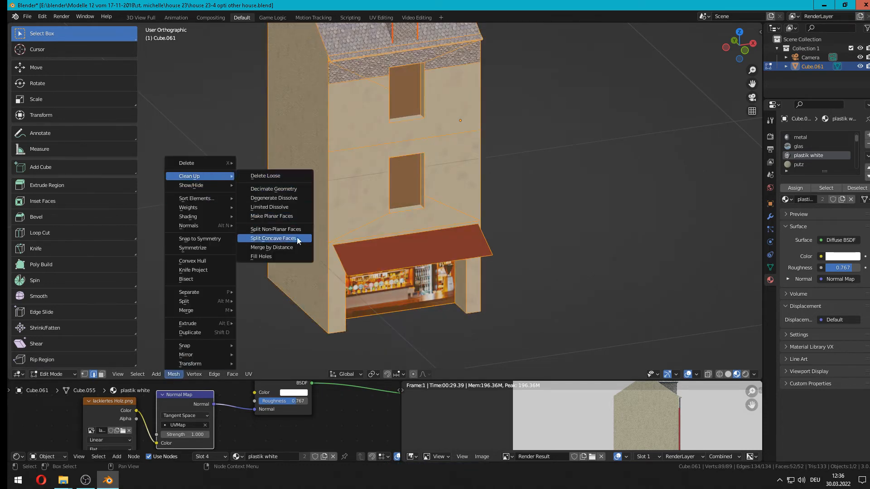
pyautogui.click(290, 248)
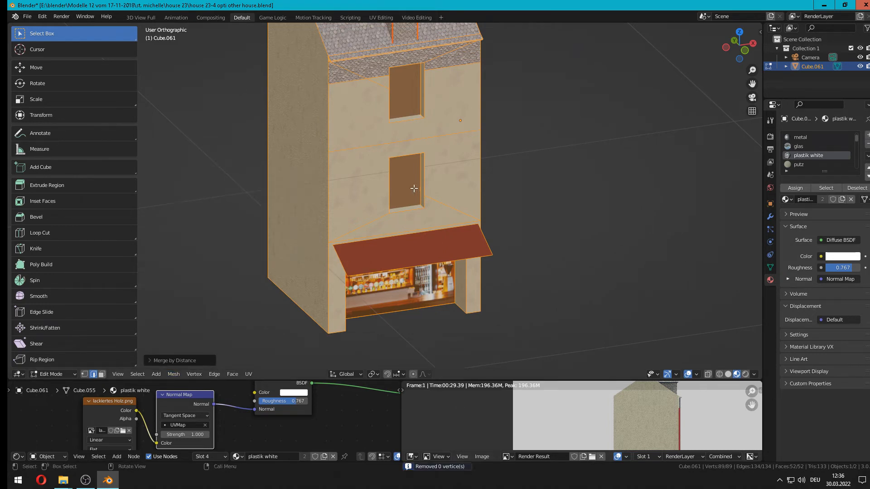
pyautogui.press('Tab')
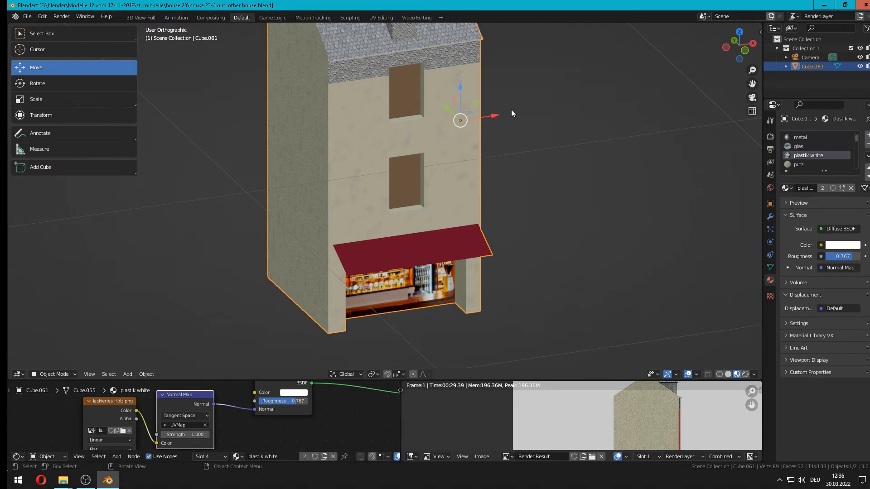
# Save the cleaned-up house file with the whole building in view
pyautogui.scroll(-2, 510, 118)
pyautogui.keyDown('shift'); pyautogui.moveTo(520, 134); pyautogui.dragTo(491, 173, button='middle'); pyautogui.keyUp('shift')
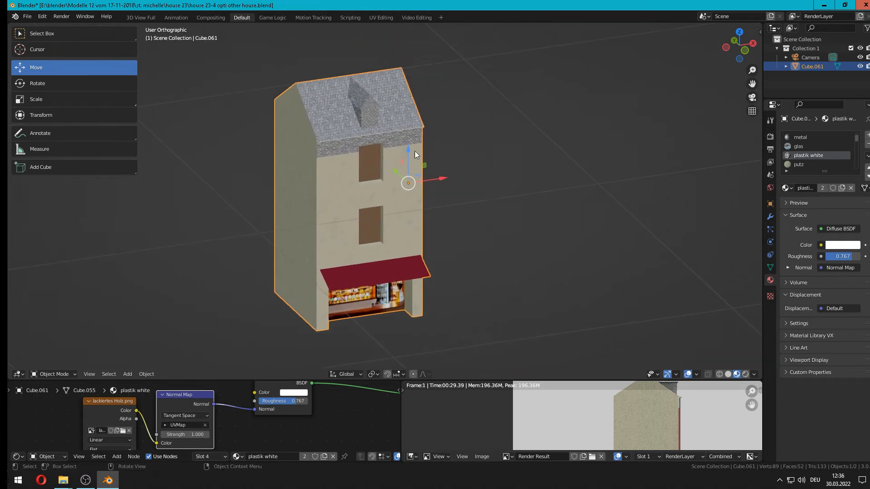
pyautogui.click(30, 17)
pyautogui.click(50, 78)
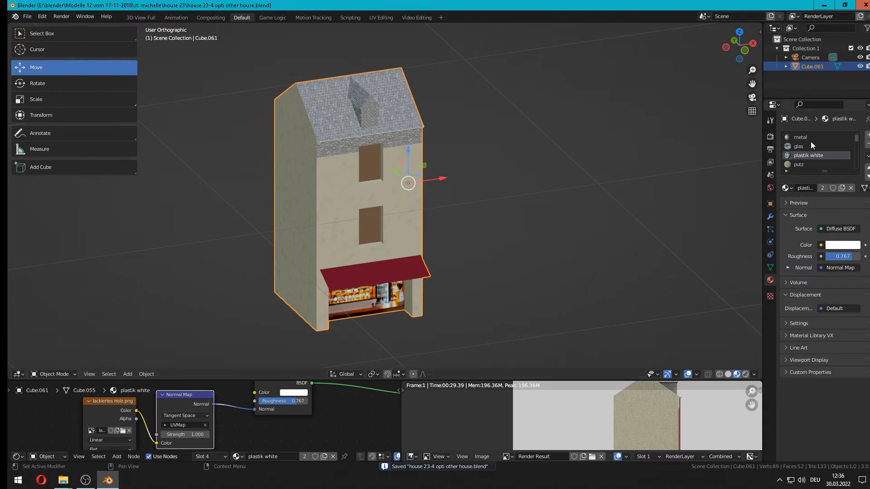
# Remove all material slots from the house, including plastik white, roof, Material.003 and crazy house wood
pyautogui.scroll(1, 857, 142)
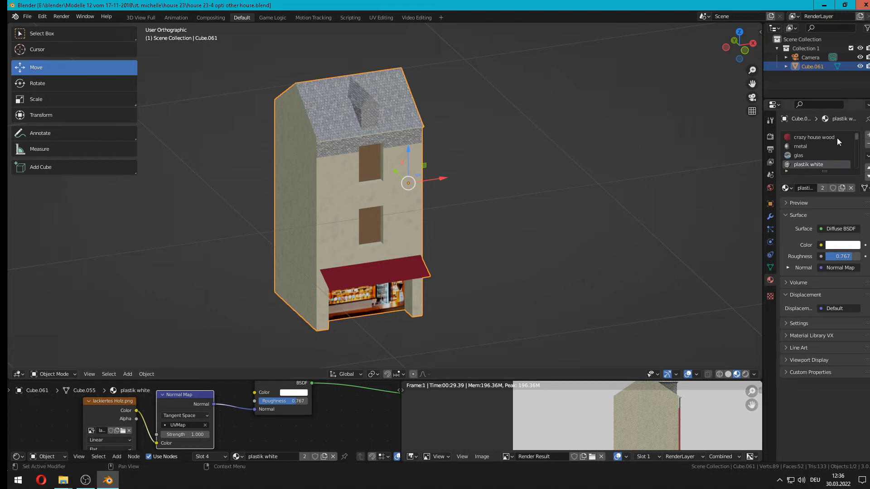
pyautogui.click(867, 144)
pyautogui.click(867, 144)
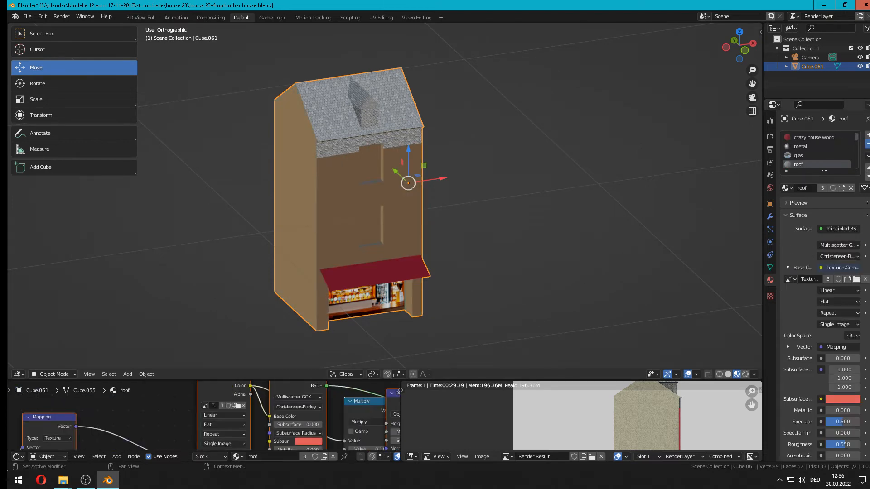
pyautogui.click(866, 144)
pyautogui.click(867, 144)
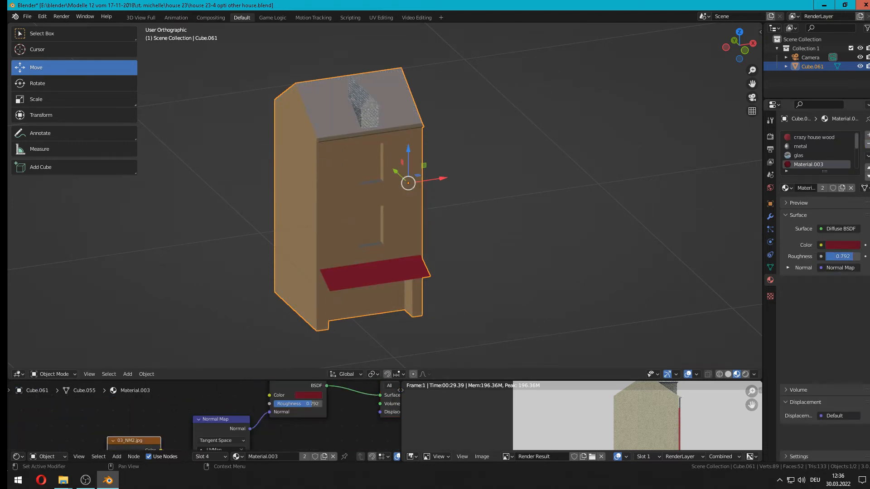
pyautogui.click(867, 144)
pyautogui.click(867, 144)
pyautogui.click(867, 144)
pyautogui.click(866, 144)
pyautogui.click(867, 144)
pyautogui.click(867, 144)
pyautogui.click(867, 144)
pyautogui.click(867, 144)
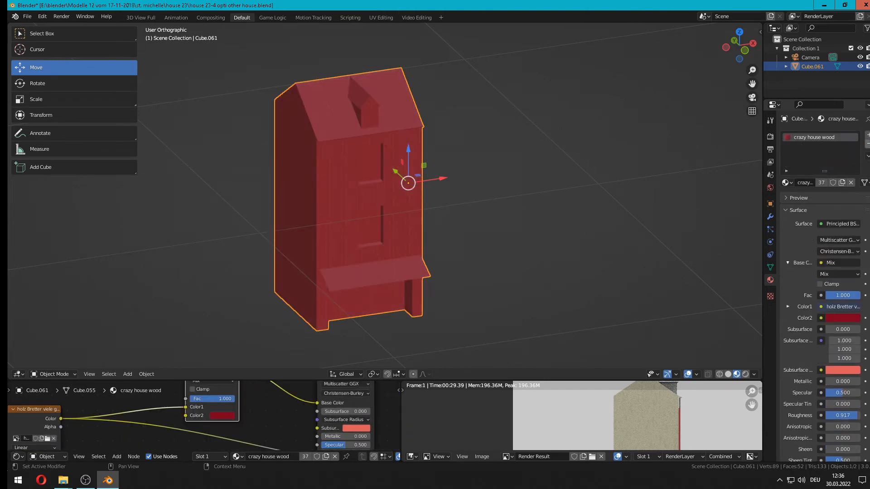
pyautogui.click(867, 144)
# Select only the house's front-side faces, including roof slope, dormer and awning, using face selection in the front orthographic view
pyautogui.moveTo(506, 165); pyautogui.dragTo(485, 184, button='middle')
pyautogui.scroll(5, 427, 144)
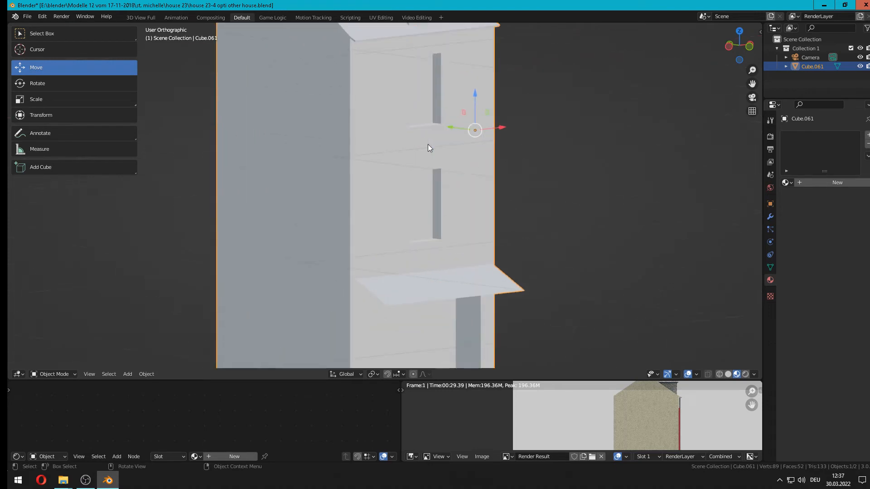
pyautogui.moveTo(414, 143)
pyautogui.mouseDown(button='middle')
pyautogui.moveTo(374, 175)
pyautogui.moveTo(316, 157)
pyautogui.moveTo(335, 94)
pyautogui.moveTo(391, 74)
pyautogui.moveTo(433, 121)
pyautogui.moveTo(399, 168)
pyautogui.moveTo(354, 177)
pyautogui.moveTo(319, 163)
pyautogui.moveTo(393, 166)
pyautogui.moveTo(430, 148)
pyautogui.mouseUp(button='middle')
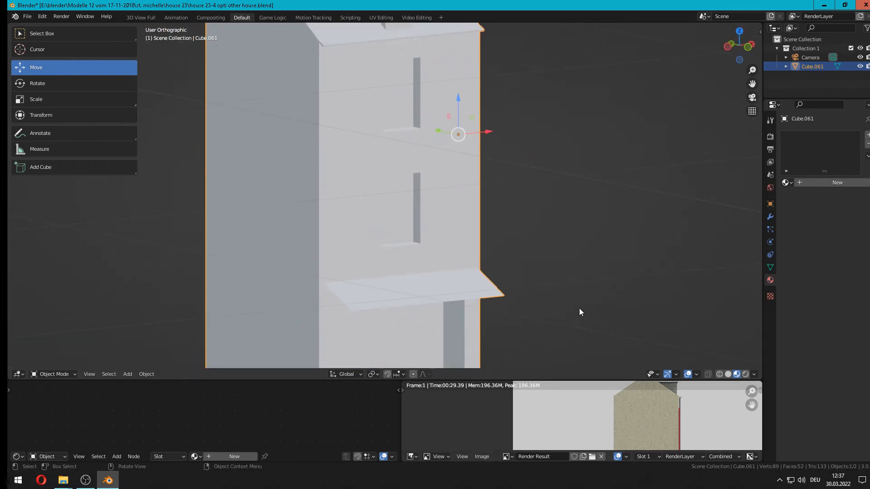
pyautogui.press('KP_1')
pyautogui.scroll(-3, 348, 238)
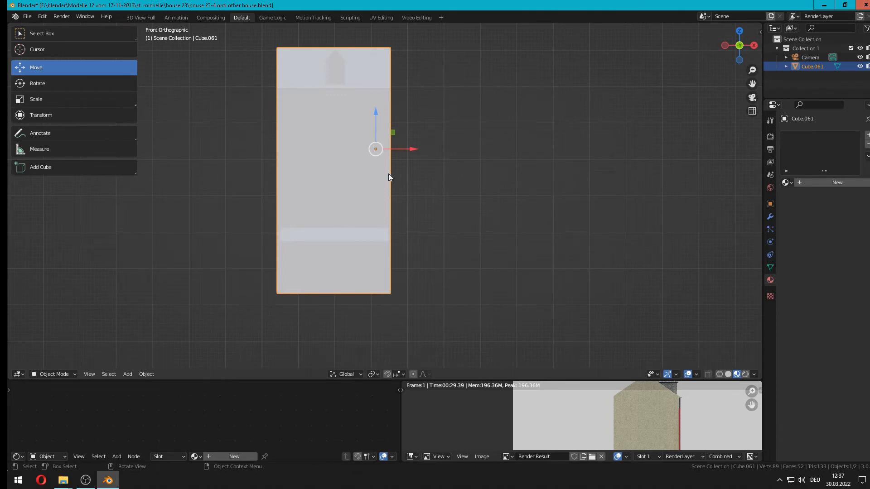
pyautogui.scroll(-2, 374, 206)
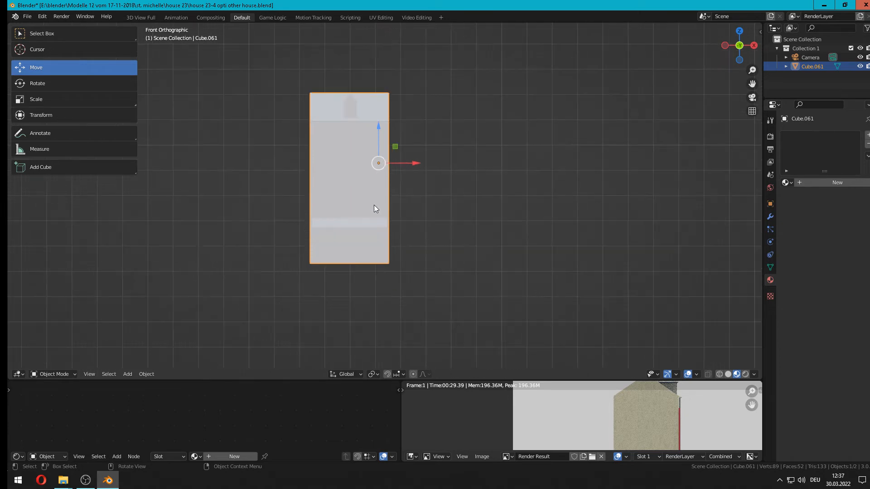
pyautogui.scroll(1, 374, 204)
pyautogui.press('Tab')
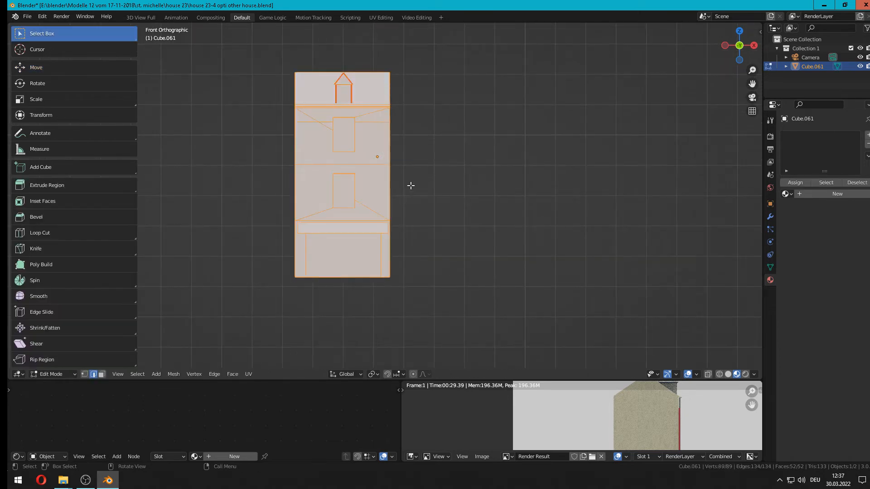
pyautogui.hotkey('alt', 'a')
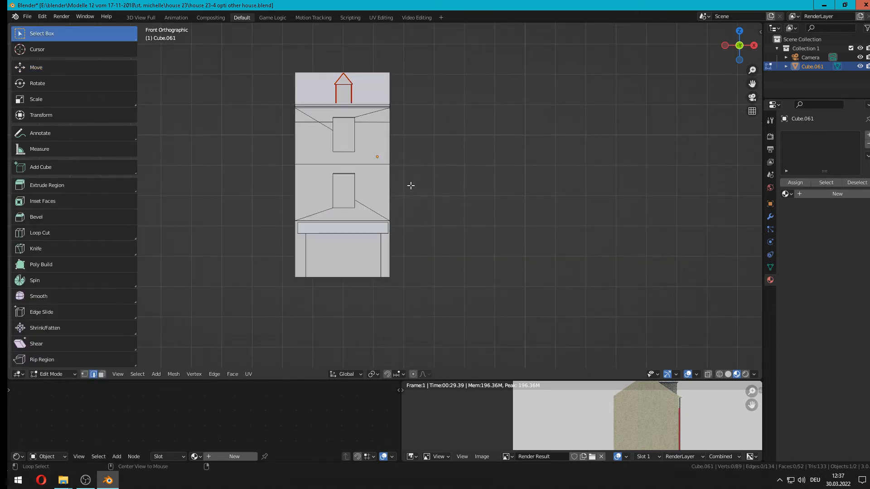
pyautogui.click(102, 374)
pyautogui.press('b')
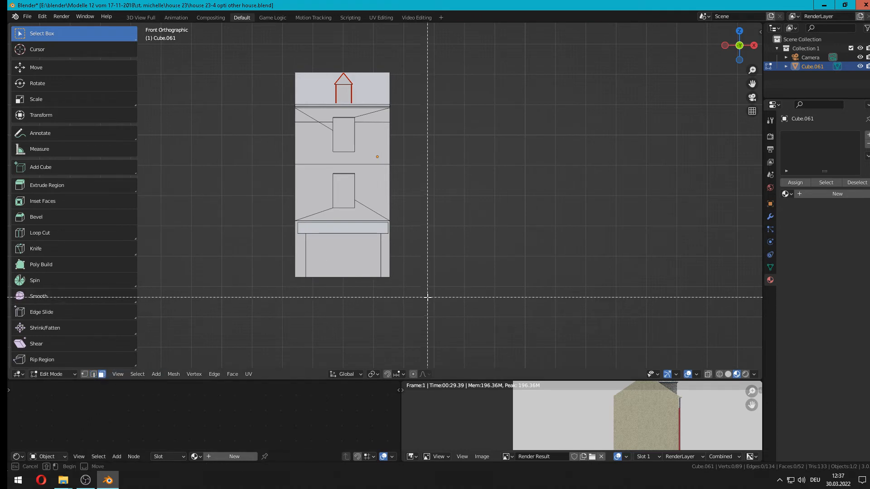
pyautogui.moveTo(427, 295); pyautogui.dragTo(254, 48)
pyautogui.moveTo(290, 190); pyautogui.dragTo(349, 204, button='middle')
pyautogui.keyDown('shift'); pyautogui.click(397, 199); pyautogui.keyUp('shift')
pyautogui.press('KP_1')
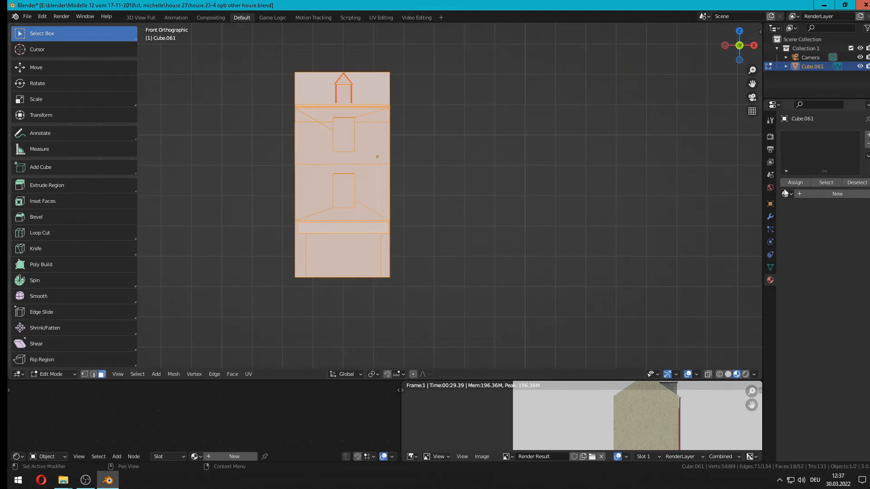
# Create a new material for the house and name it front
pyautogui.click(824, 192)
pyautogui.click(808, 193)
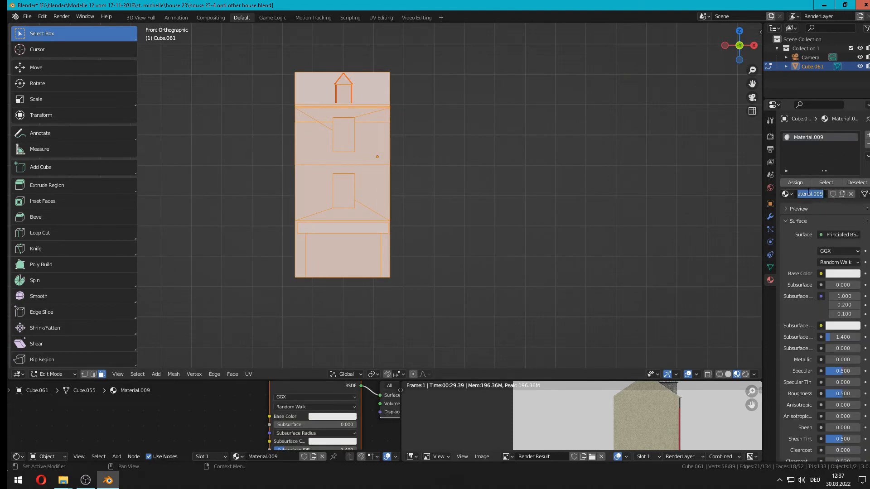
pyautogui.write('front')
pyautogui.press('Return')
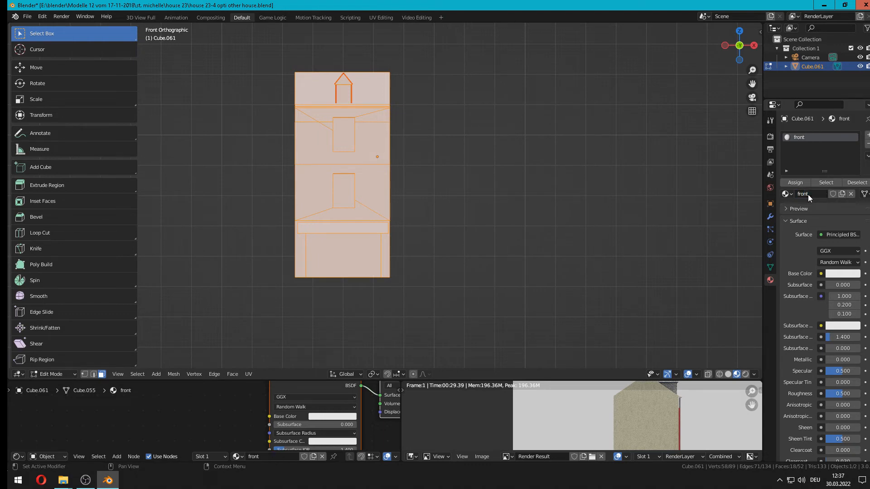
# Use an Image Texture with front.jpg from the house 23 folder as the front material's base color
pyautogui.click(821, 274)
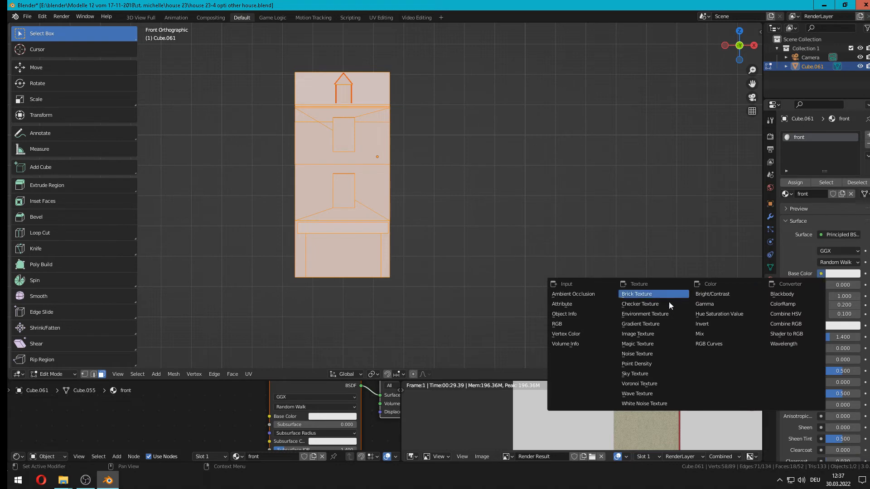
pyautogui.click(660, 333)
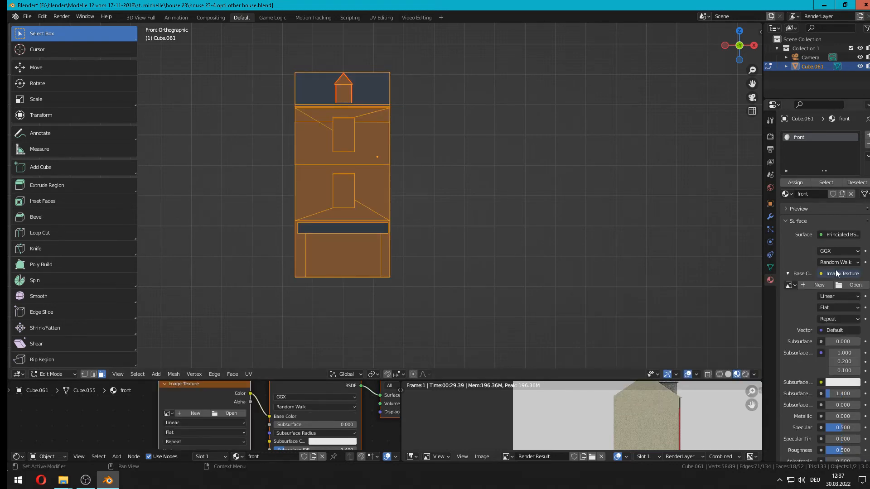
pyautogui.click(845, 285)
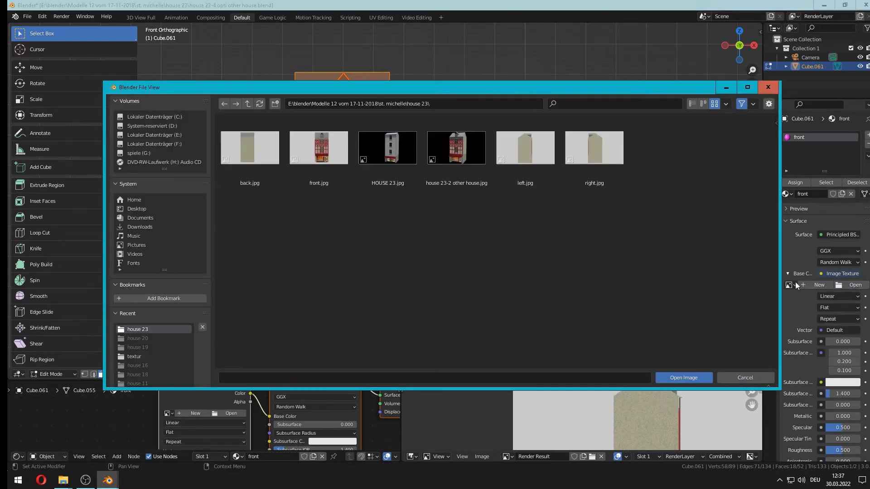
pyautogui.doubleClick(325, 157)
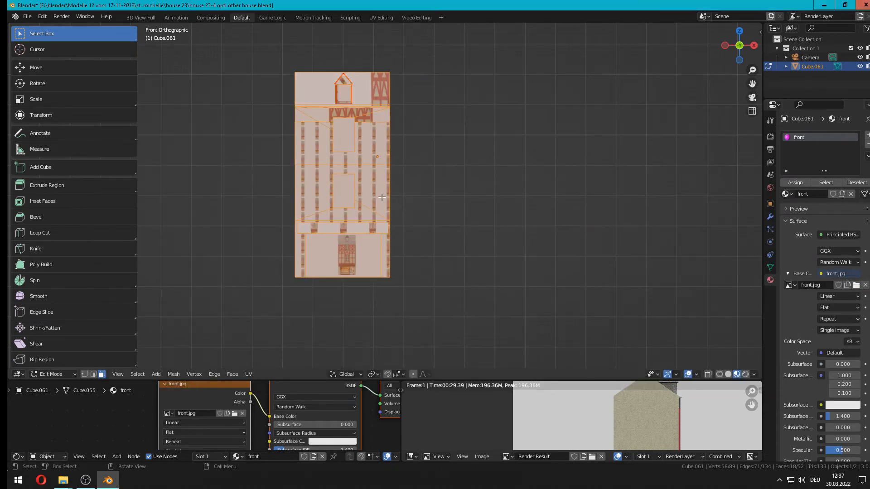
# Unwrap the selected front faces with Project from View and show their UVs over front.jpg for UV editing
pyautogui.press('u')
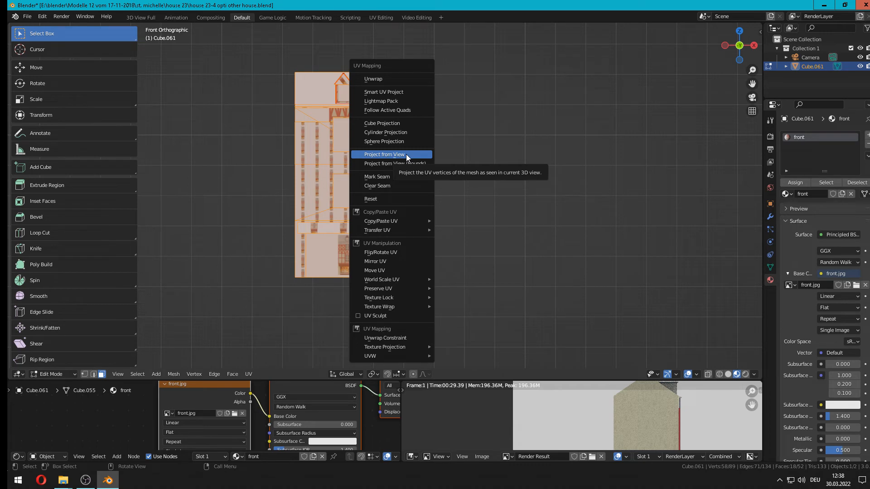
pyautogui.click(406, 154)
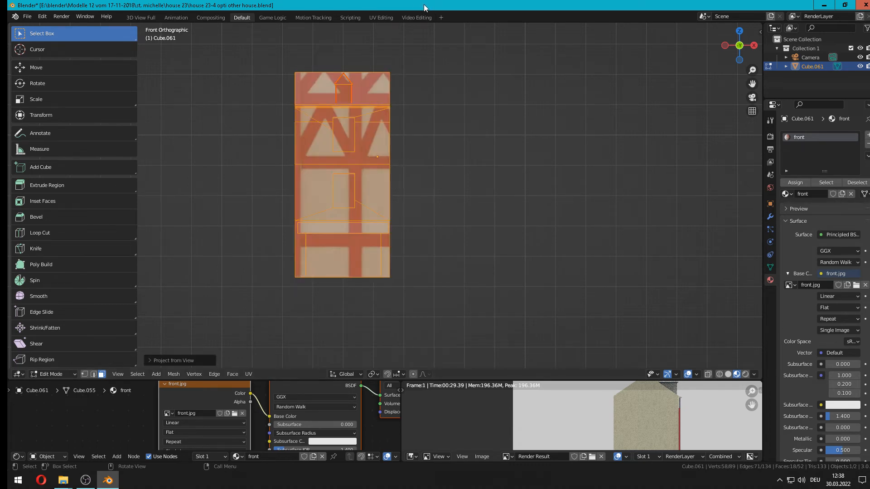
pyautogui.click(381, 17)
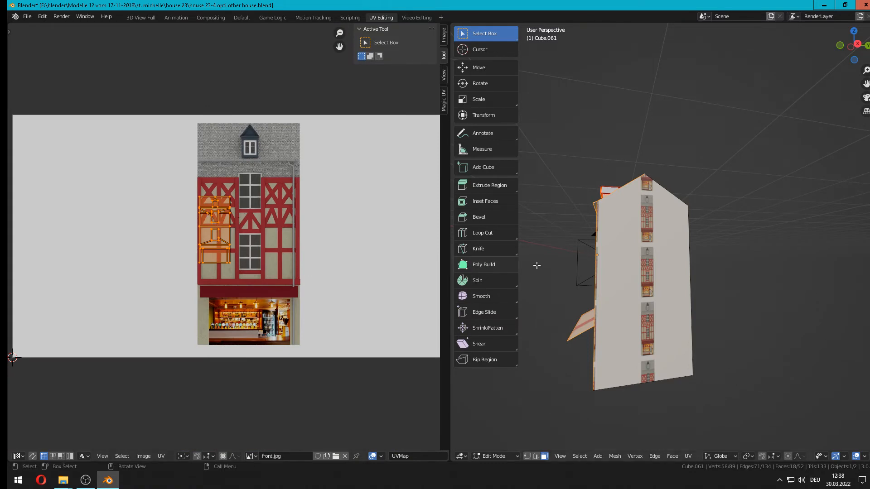
pyautogui.moveTo(538, 264); pyautogui.dragTo(734, 292, button='middle')
pyautogui.scroll(3, 733, 291)
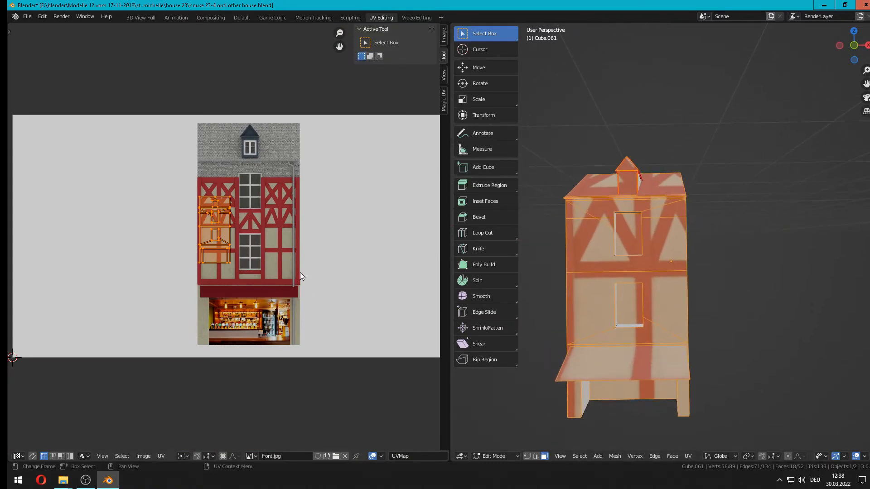
# Scale and move the front faces' UVs until they match the house picture in front.jpg
pyautogui.press('s')
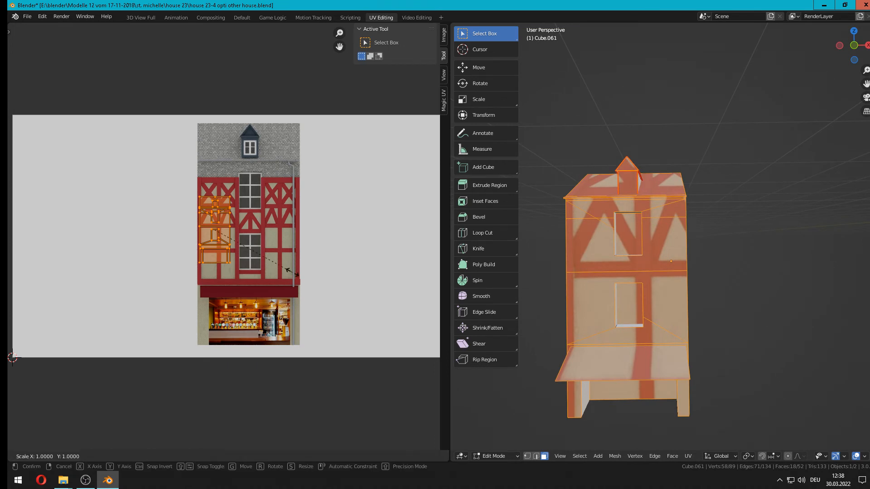
pyautogui.click(453, 371)
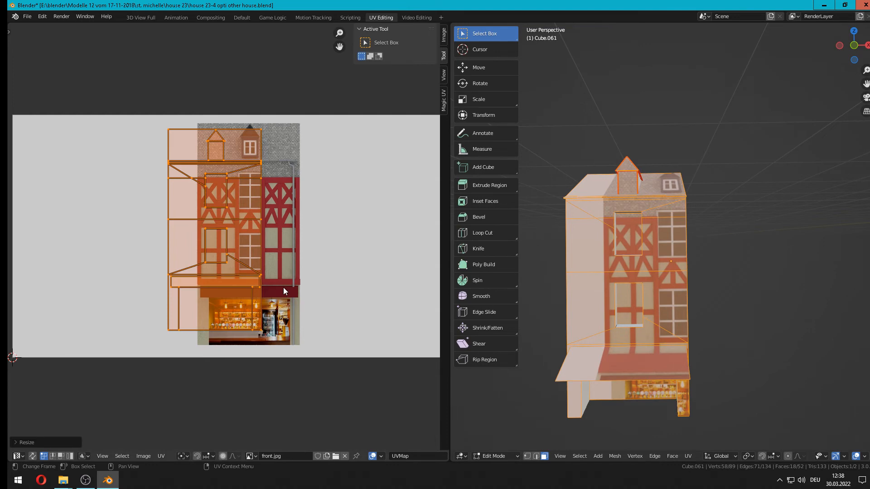
pyautogui.press('g')
pyautogui.click(319, 292)
pyautogui.press('s')
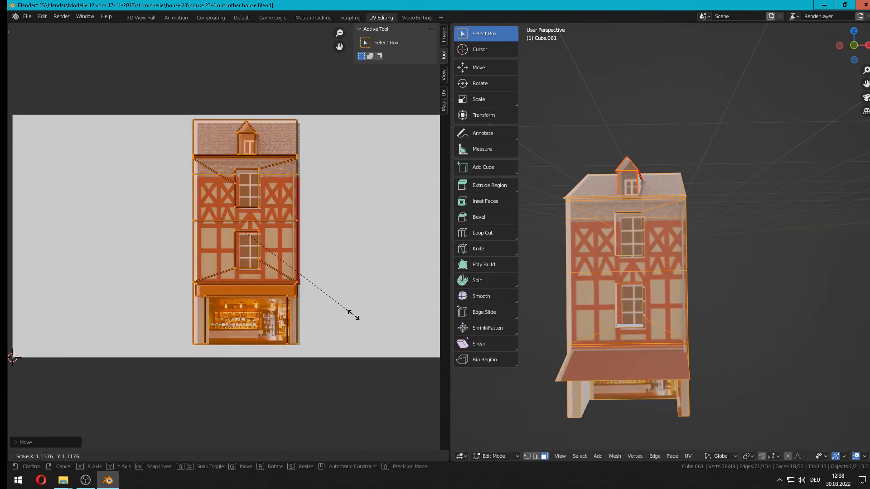
pyautogui.click(352, 312)
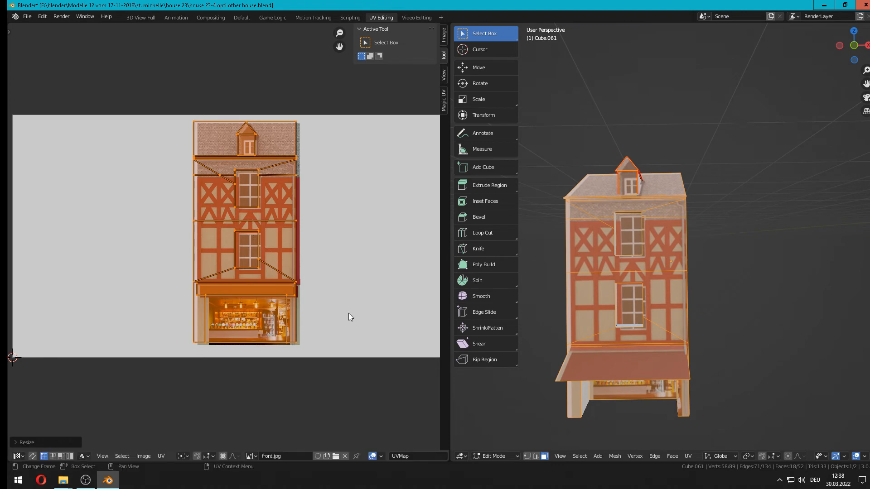
pyautogui.press('g')
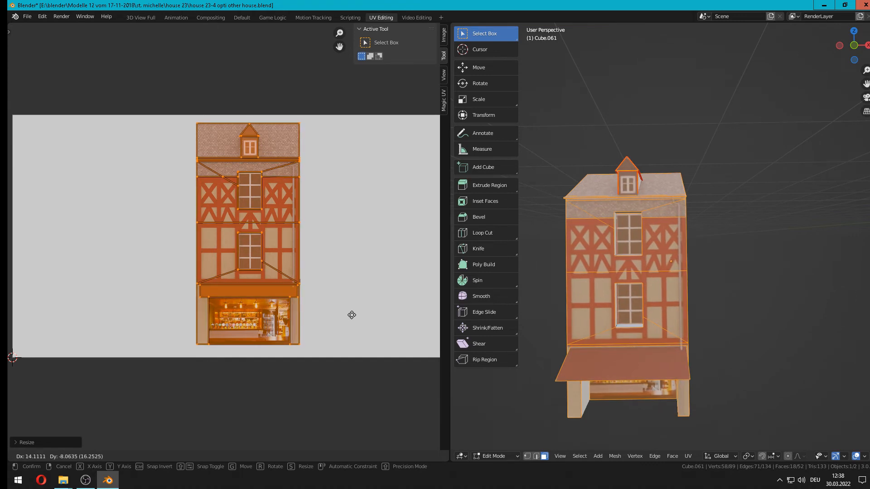
pyautogui.click(351, 315)
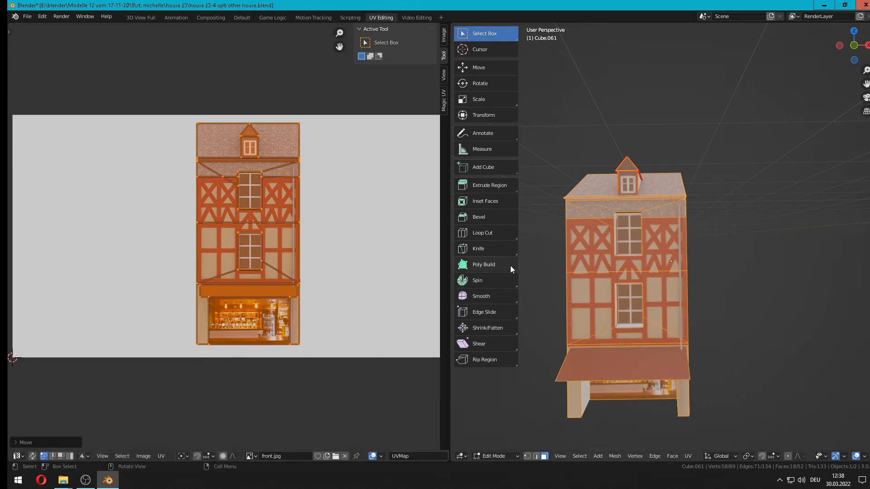
# Check the textured house in solid and material preview shading in Object Mode, and save the blend file
pyautogui.press('Tab')
pyautogui.moveTo(681, 276)
pyautogui.mouseDown(button='middle')
pyautogui.moveTo(713, 284)
pyautogui.moveTo(662, 282)
pyautogui.moveTo(667, 262)
pyautogui.moveTo(693, 282)
pyautogui.mouseUp(button='middle')
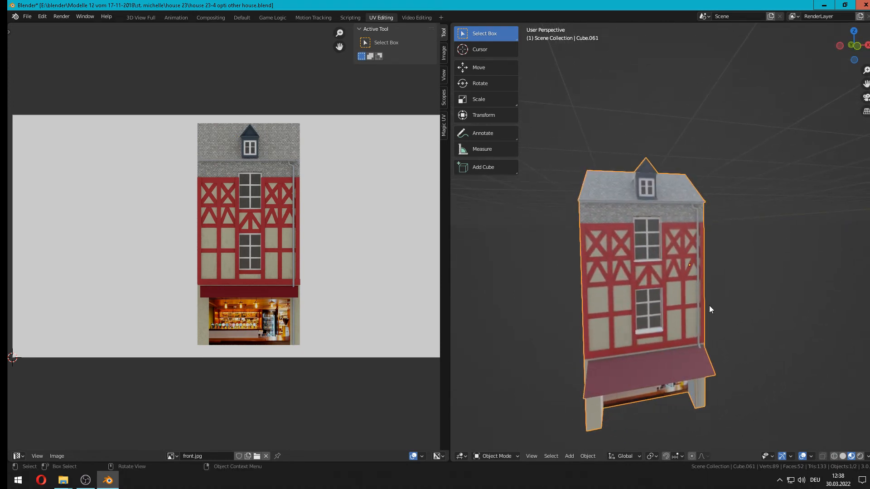
pyautogui.click(842, 456)
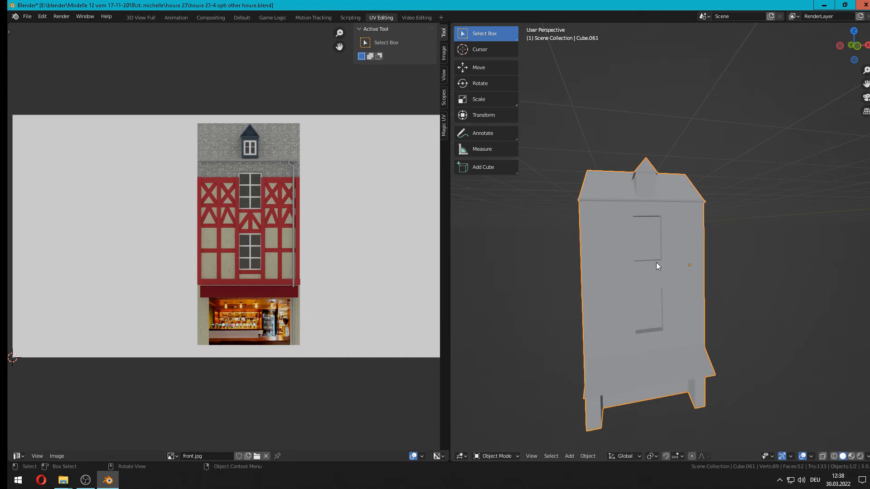
pyautogui.click(851, 456)
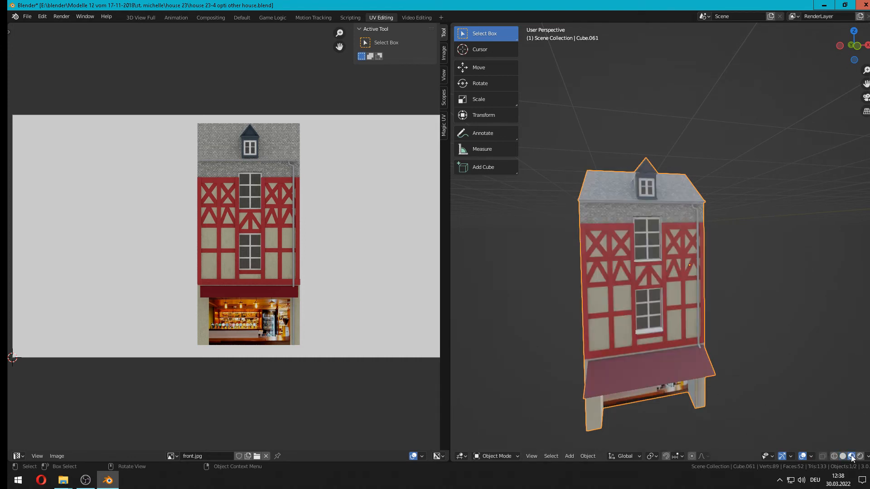
pyautogui.moveTo(653, 295); pyautogui.dragTo(685, 289, button='middle')
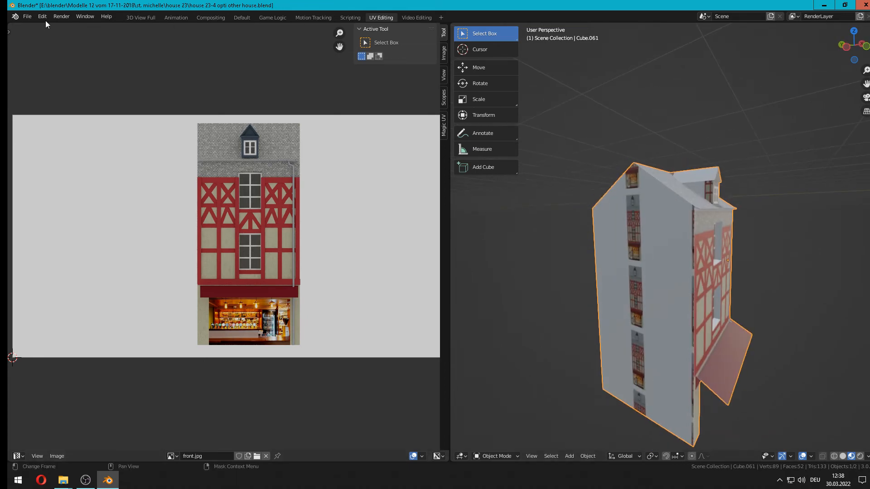
pyautogui.click(23, 17)
pyautogui.click(42, 75)
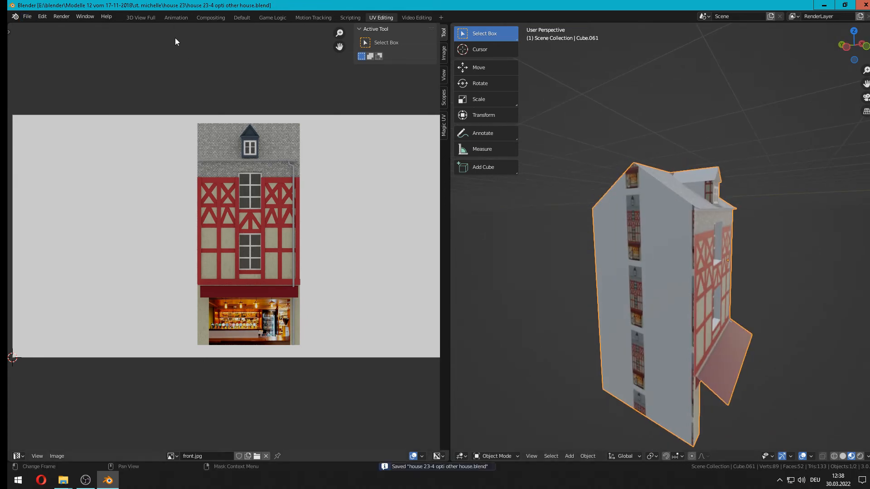
# In the Default workspace, select only the house's back wall and rear roof slope from the back orthographic view
pyautogui.click(238, 19)
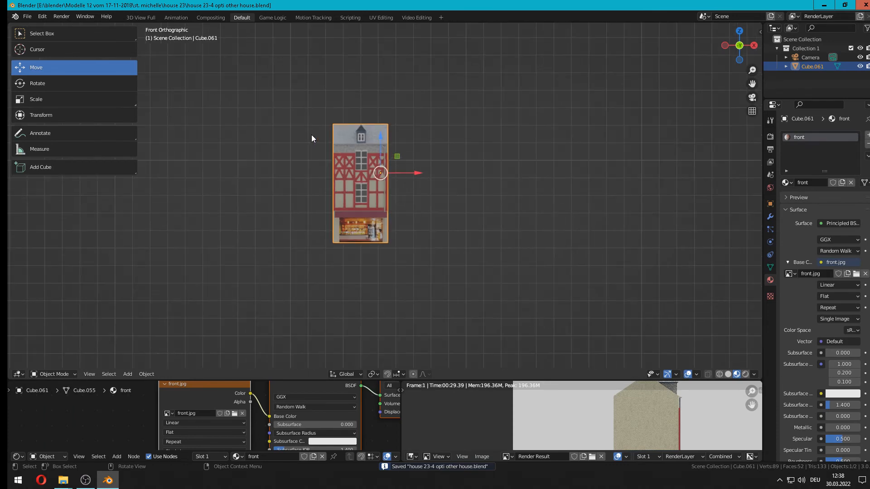
pyautogui.moveTo(332, 149); pyautogui.dragTo(381, 184, button='middle')
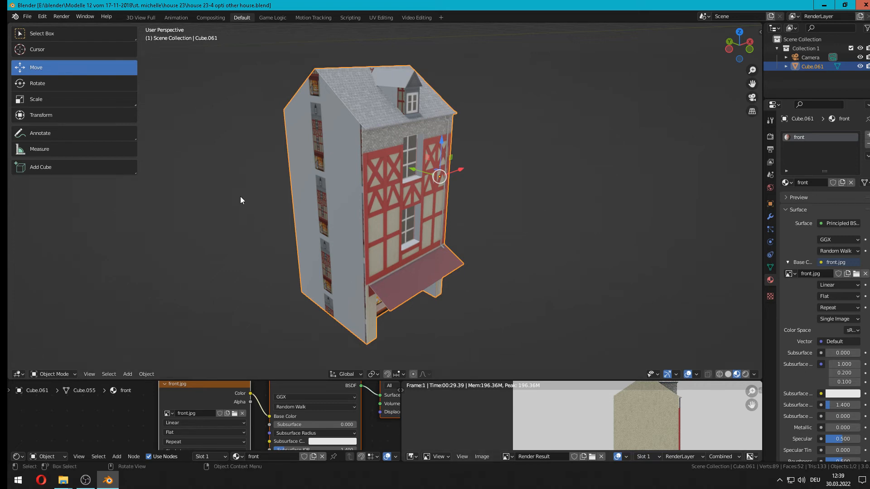
pyautogui.moveTo(241, 196); pyautogui.dragTo(224, 232, button='middle')
pyautogui.moveTo(405, 212)
pyautogui.mouseDown(button='middle')
pyautogui.moveTo(381, 200)
pyautogui.moveTo(406, 203)
pyautogui.mouseUp(button='middle')
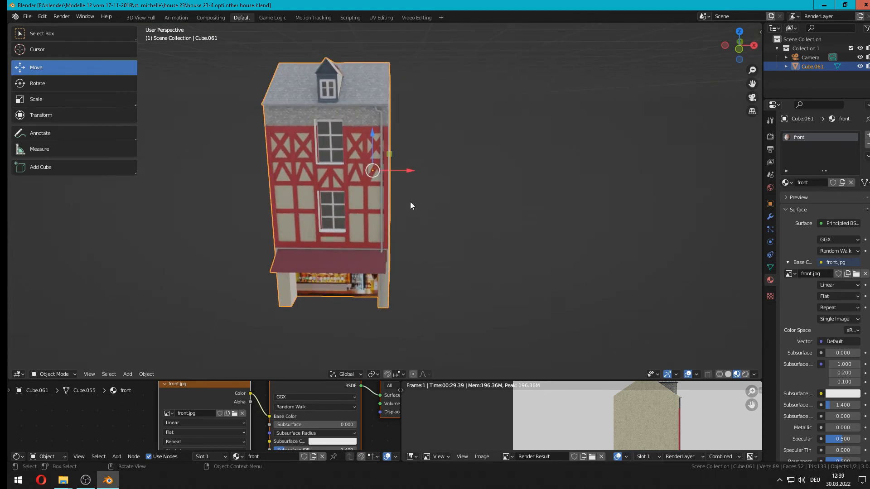
pyautogui.press('ctrl')
pyautogui.press('ctrl+KP_1')
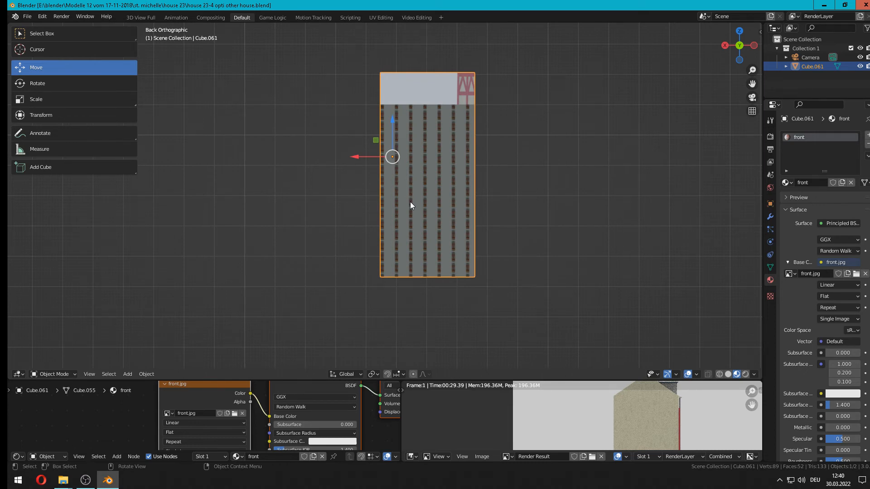
pyautogui.press('Tab')
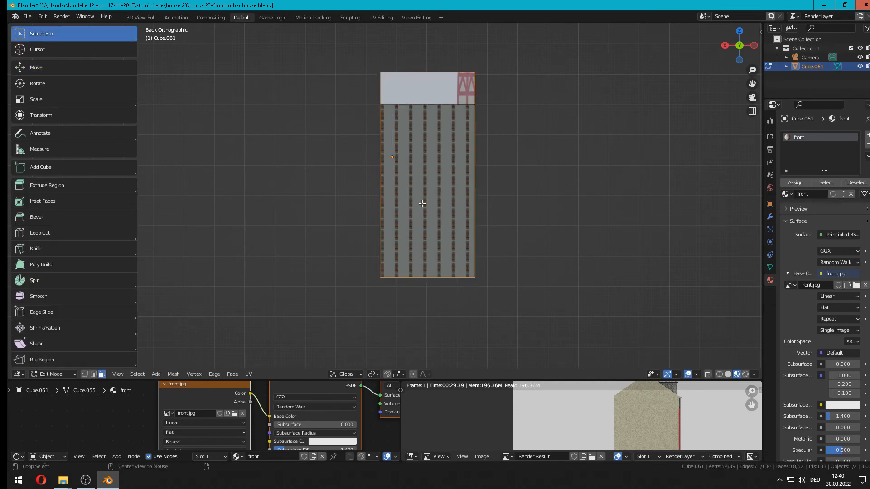
pyautogui.hotkey('alt', 'a')
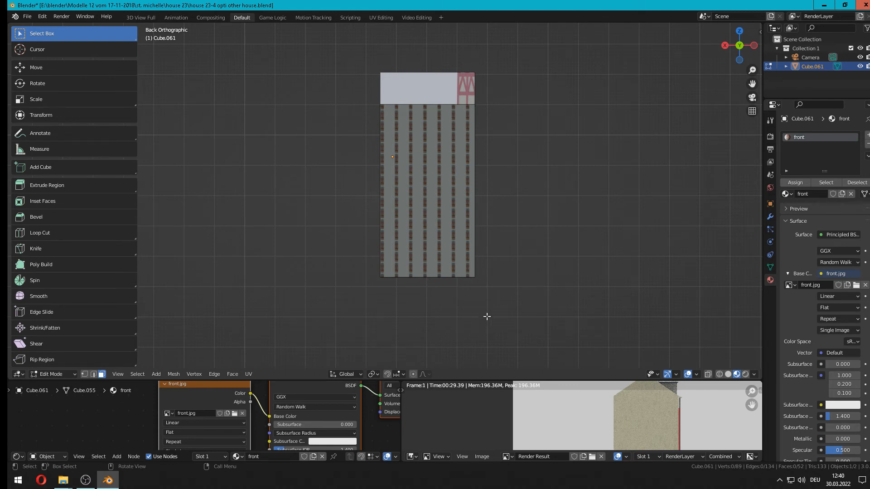
pyautogui.press('b')
pyautogui.moveTo(504, 293); pyautogui.dragTo(329, 56)
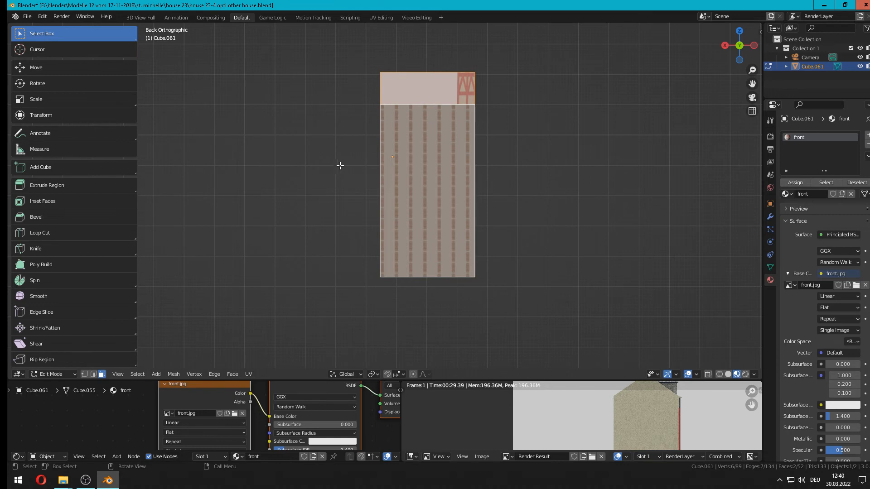
pyautogui.moveTo(329, 159); pyautogui.dragTo(393, 179, button='middle')
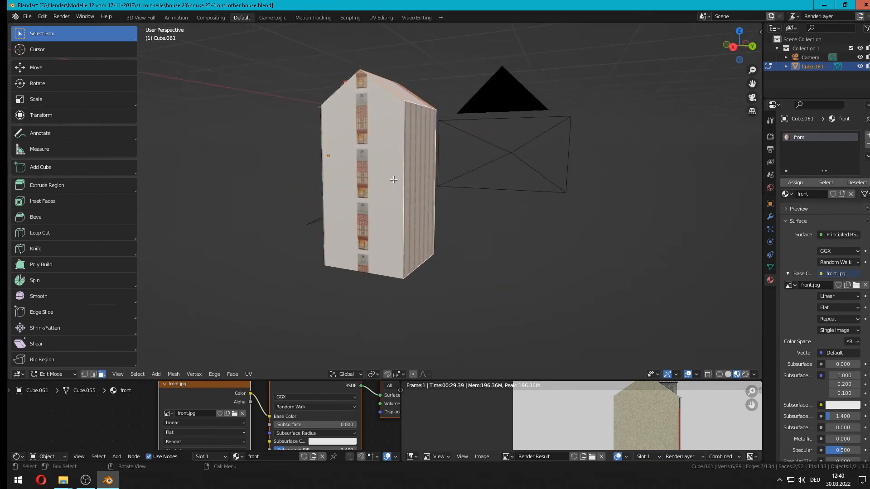
pyautogui.press('ctrl+KP_1')
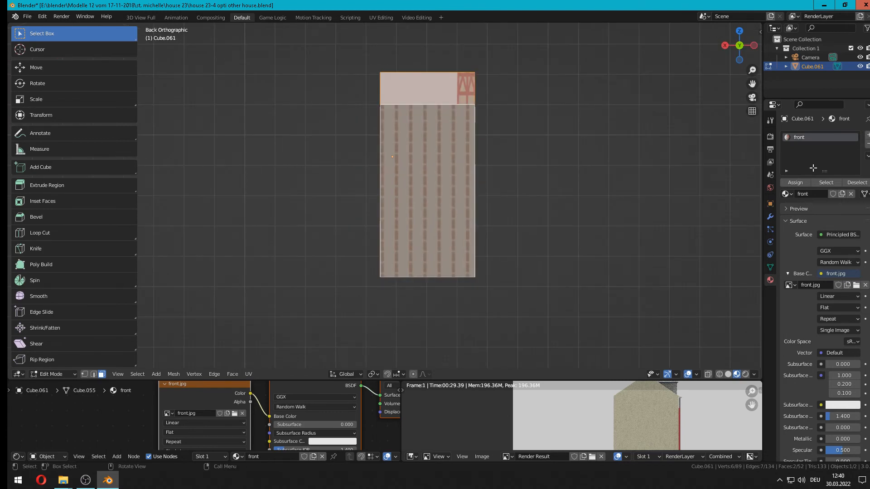
# Add a second material to the house and name it back
pyautogui.click(868, 136)
pyautogui.click(817, 199)
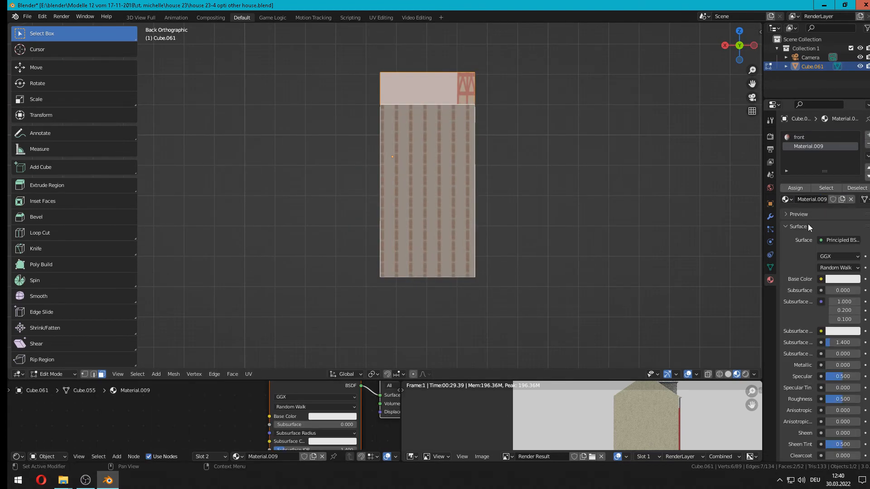
pyautogui.click(802, 202)
pyautogui.write('back')
pyautogui.press('Return')
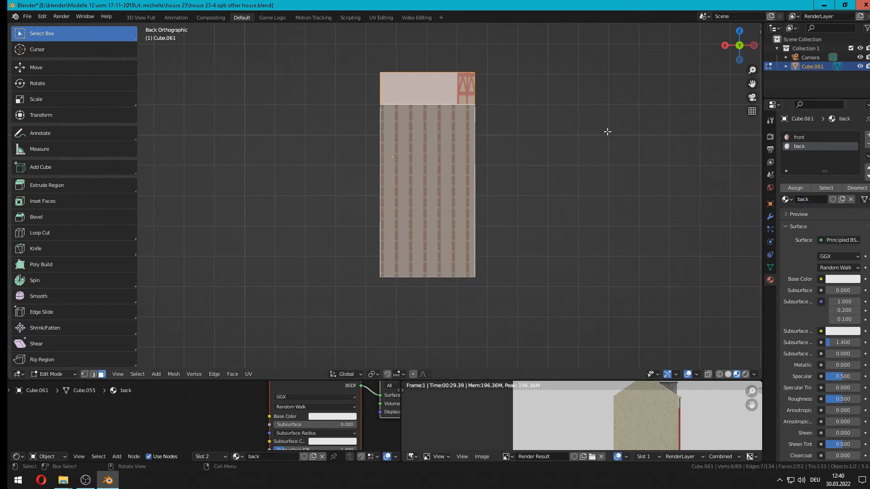
# Use an Image Texture with back.jpg from the house 23 folder as the back material's base color
pyautogui.click(821, 280)
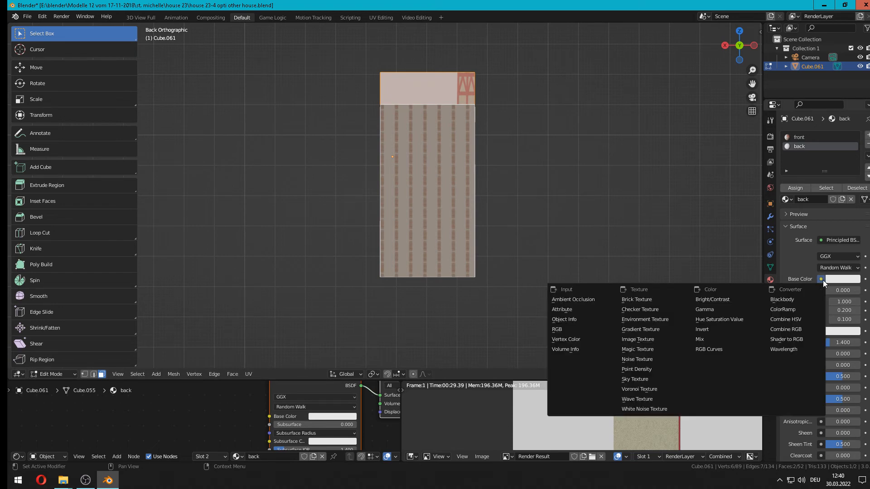
pyautogui.click(651, 340)
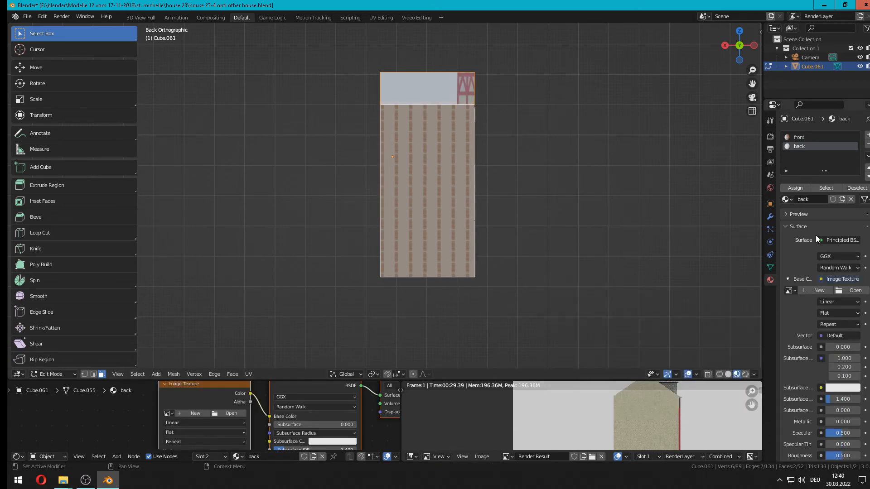
pyautogui.click(838, 291)
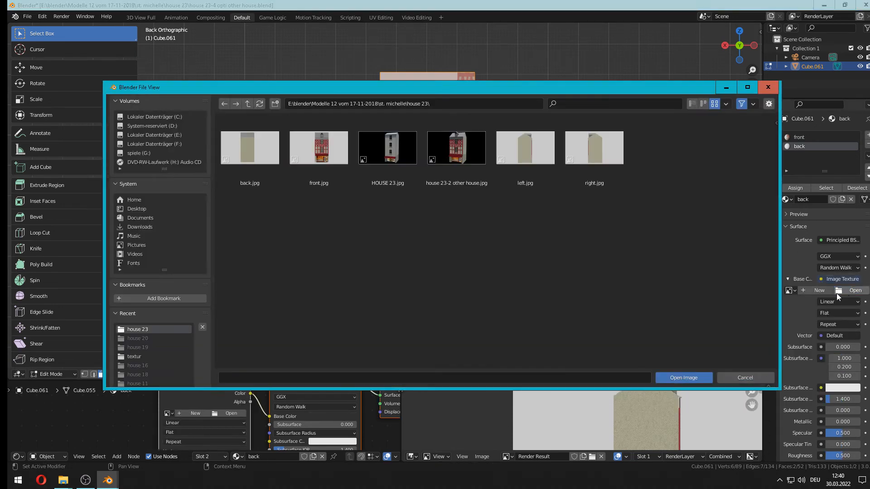
pyautogui.click(249, 154)
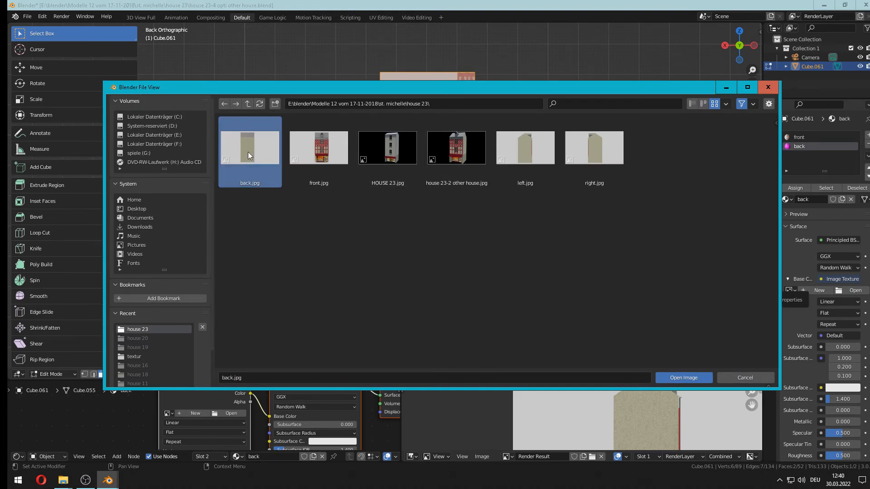
pyautogui.doubleClick(248, 152)
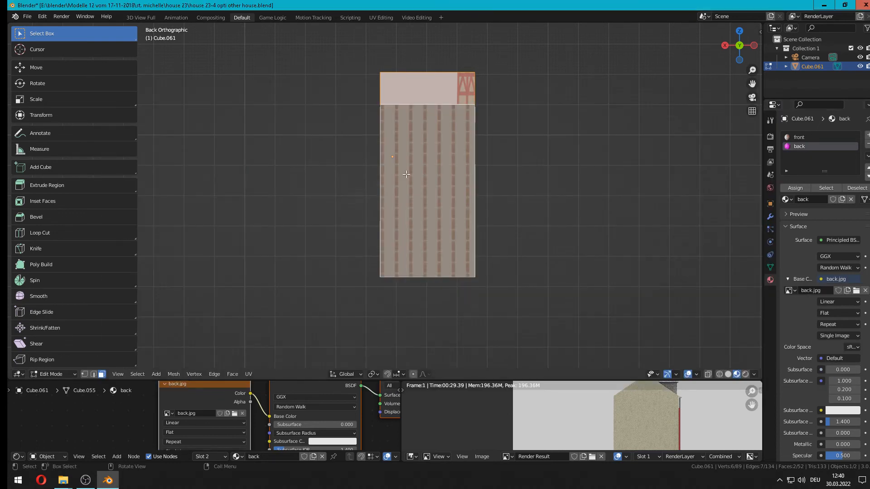
# Unwrap the selected back faces with Project from View and assign the back material to them
pyautogui.press('u')
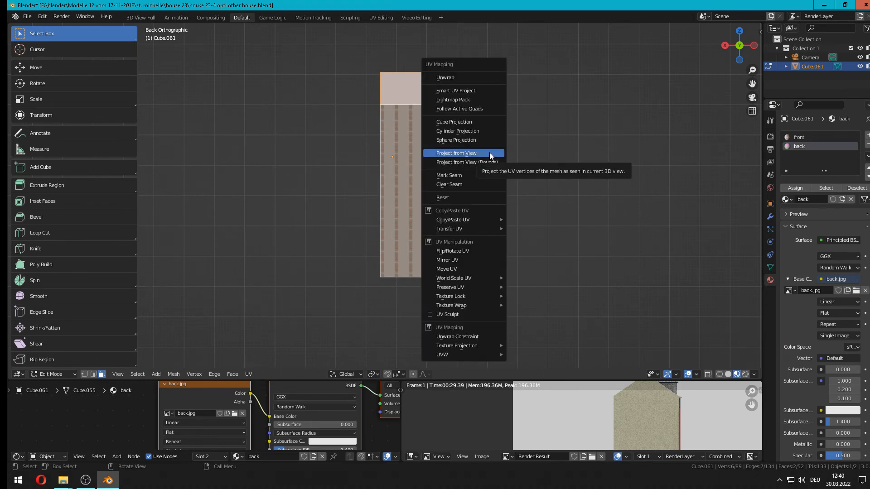
pyautogui.click(490, 156)
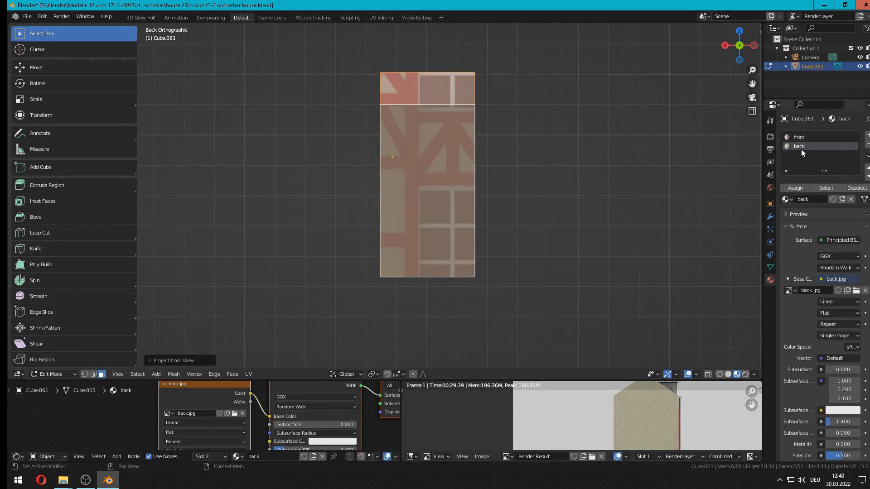
pyautogui.click(795, 189)
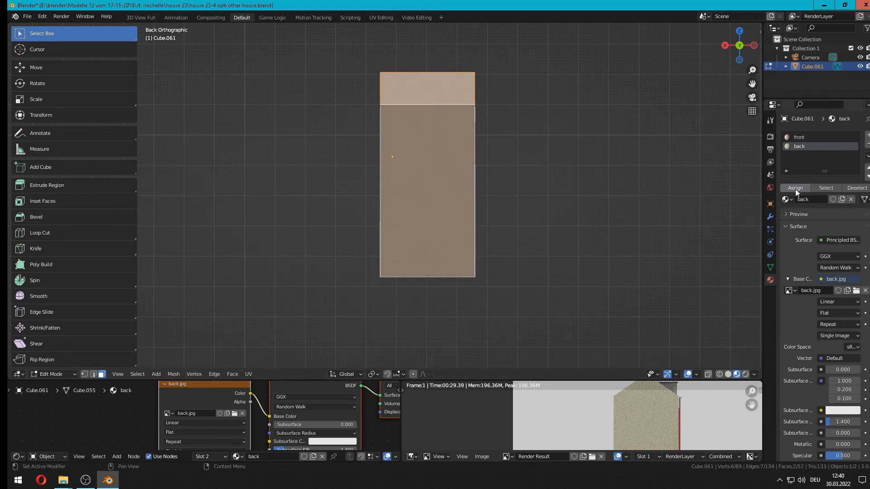
# In the UV Editing workspace, scale and move the back faces' UVs to match the house in back.jpg, and return to Object Mode
pyautogui.click(382, 18)
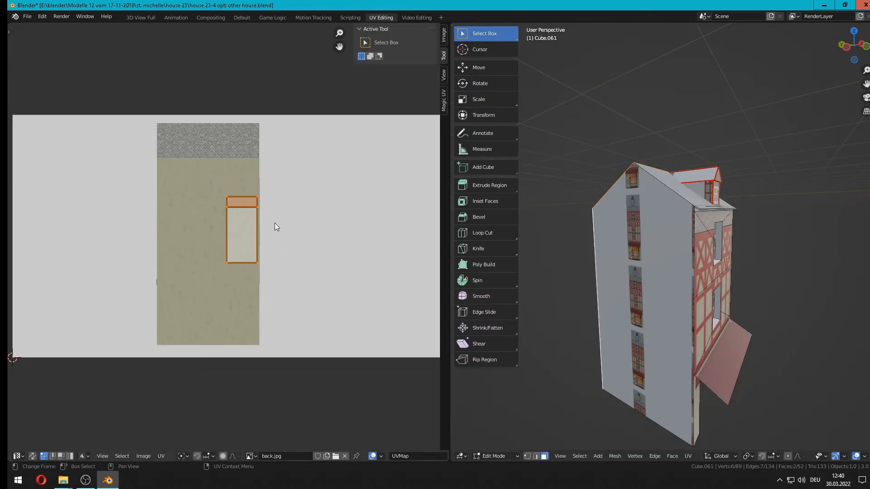
pyautogui.moveTo(620, 300); pyautogui.dragTo(731, 315, button='middle')
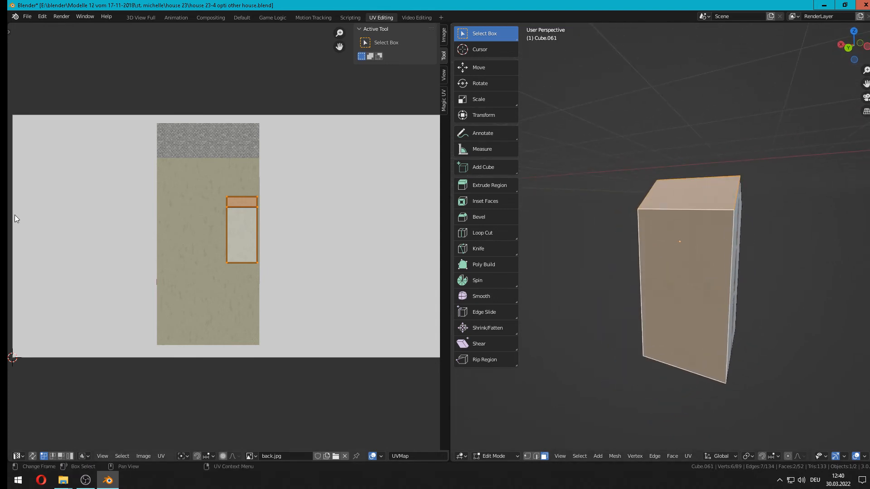
pyautogui.press('s')
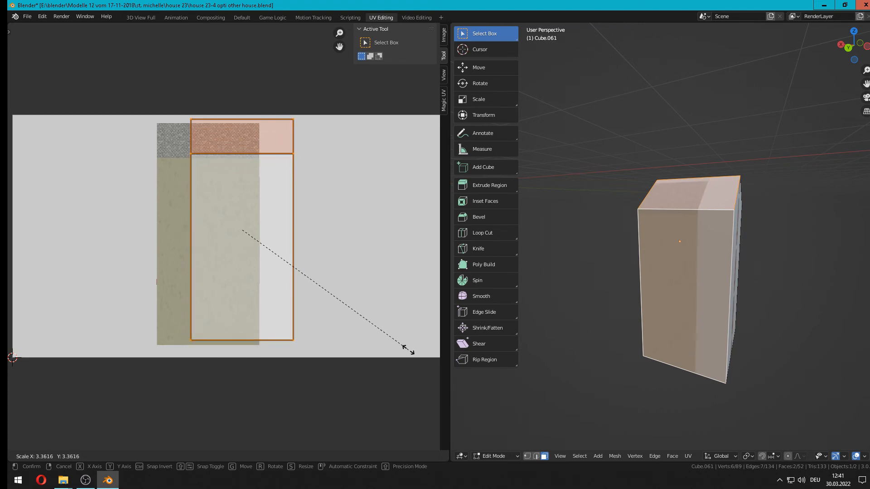
pyautogui.click(407, 349)
pyautogui.press('g')
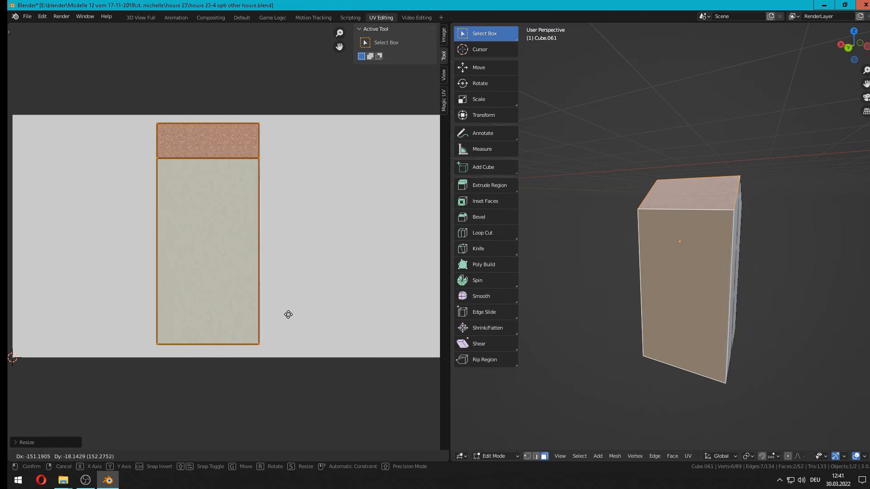
pyautogui.click(288, 315)
pyautogui.press('Tab')
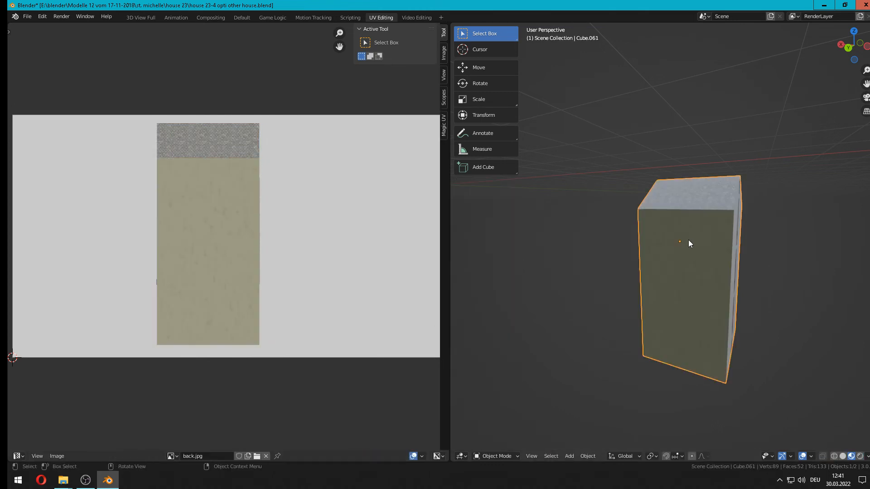
# Save the house 23-4 opti other house.blend file with the finished back texture
pyautogui.moveTo(689, 243); pyautogui.dragTo(521, 242, button='middle')
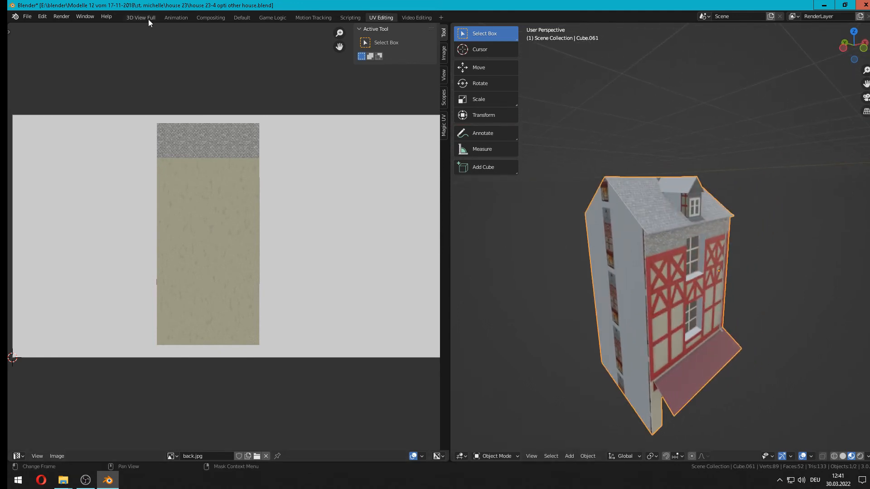
pyautogui.click(23, 18)
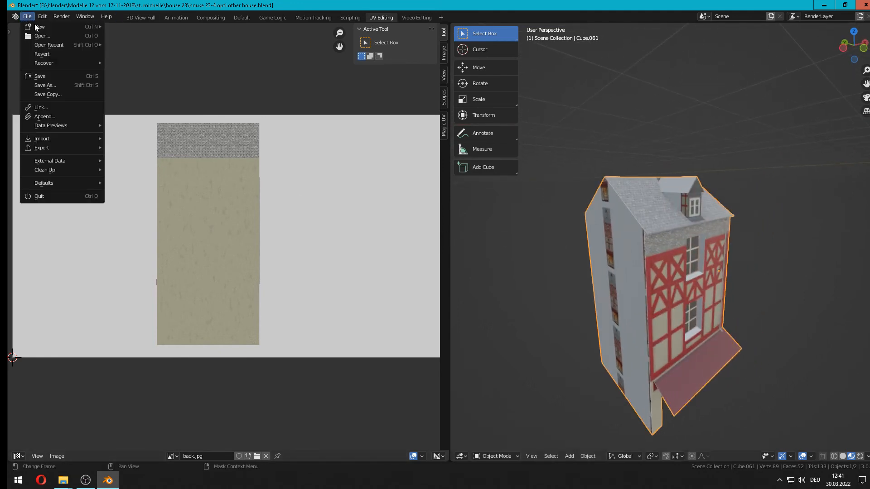
pyautogui.click(47, 75)
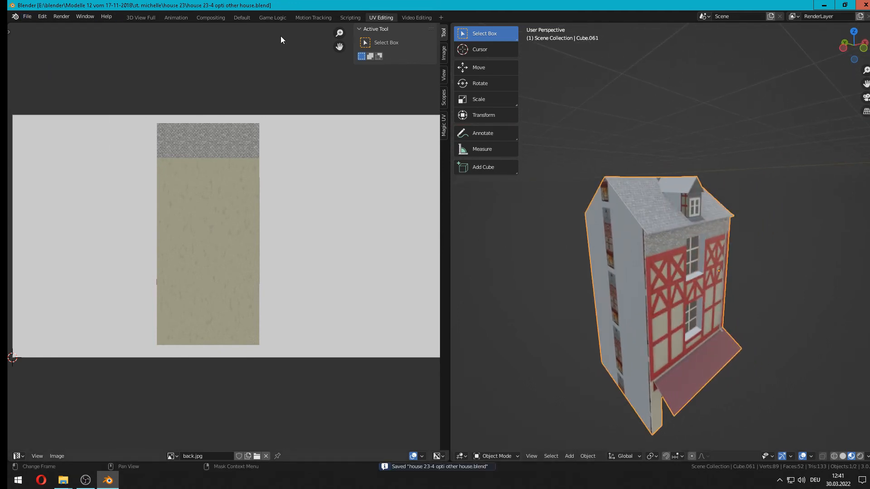
# In the Default workspace, enter Edit Mode and box-select the house's right-side faces from the right orthographic view
pyautogui.click(241, 18)
pyautogui.moveTo(377, 138); pyautogui.dragTo(502, 175, button='middle')
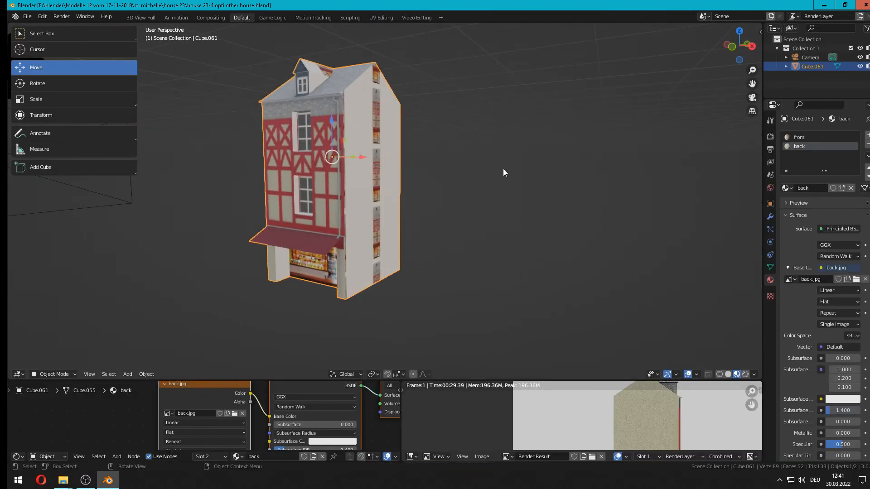
pyautogui.press('KP_3')
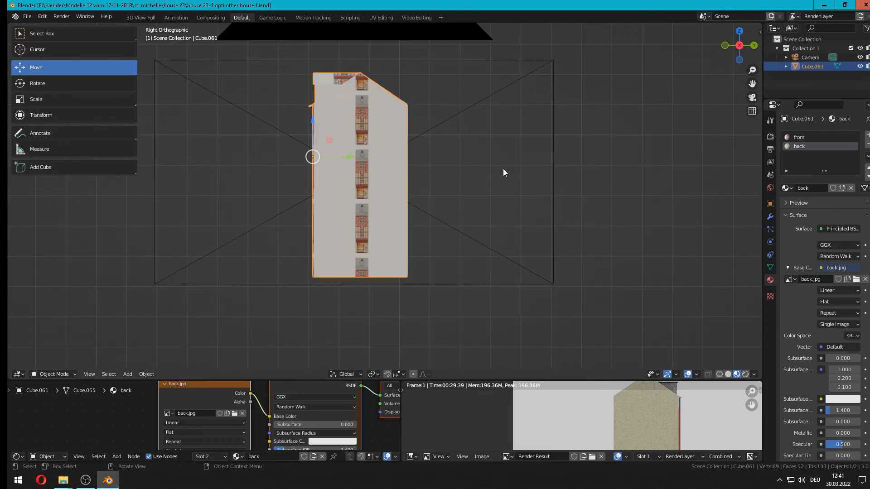
pyautogui.moveTo(398, 188)
pyautogui.mouseDown(button='middle')
pyautogui.moveTo(363, 135)
pyautogui.moveTo(343, 185)
pyautogui.moveTo(419, 208)
pyautogui.moveTo(460, 200)
pyautogui.moveTo(384, 201)
pyautogui.moveTo(392, 202)
pyautogui.mouseUp(button='middle')
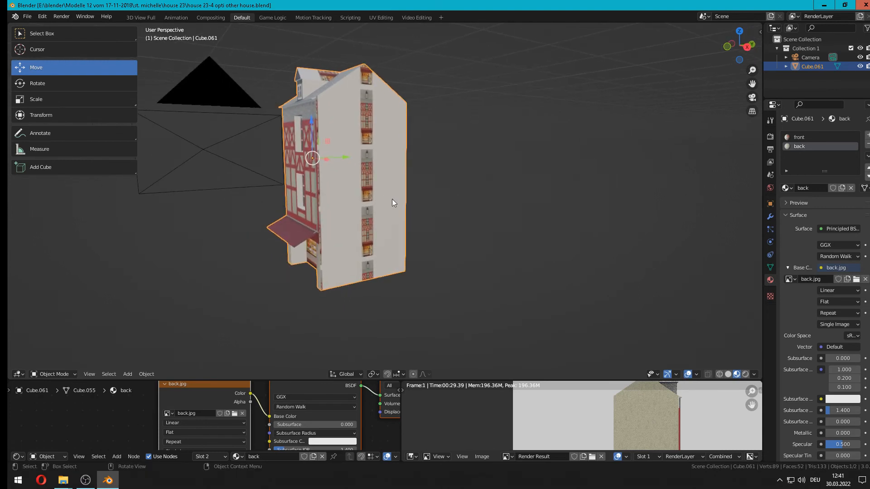
pyautogui.press('KP_3')
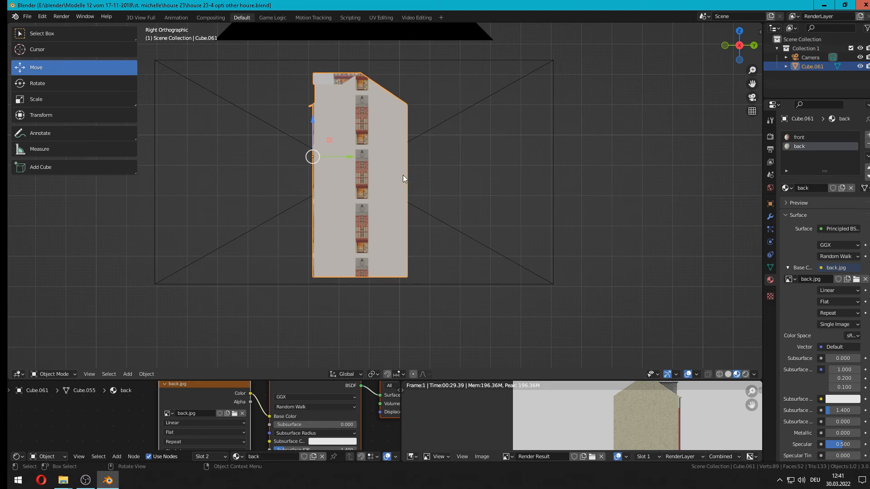
pyautogui.press('Tab')
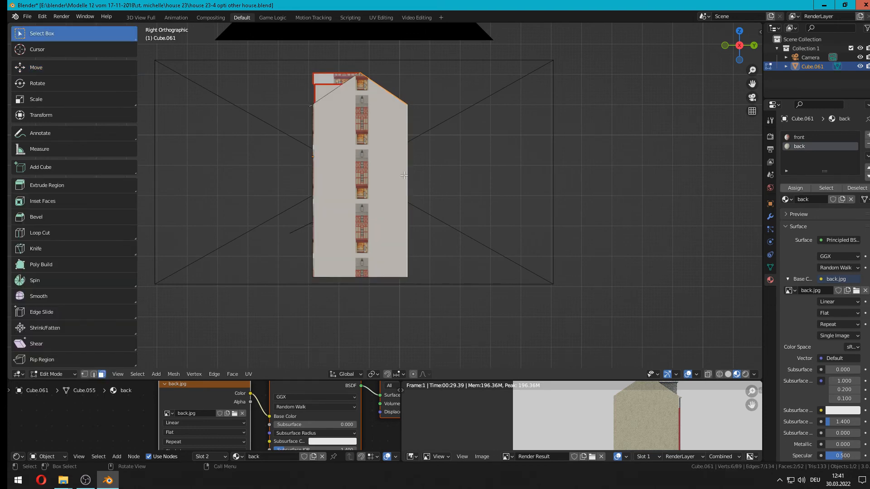
pyautogui.hotkey('alt', 'a')
pyautogui.press('b')
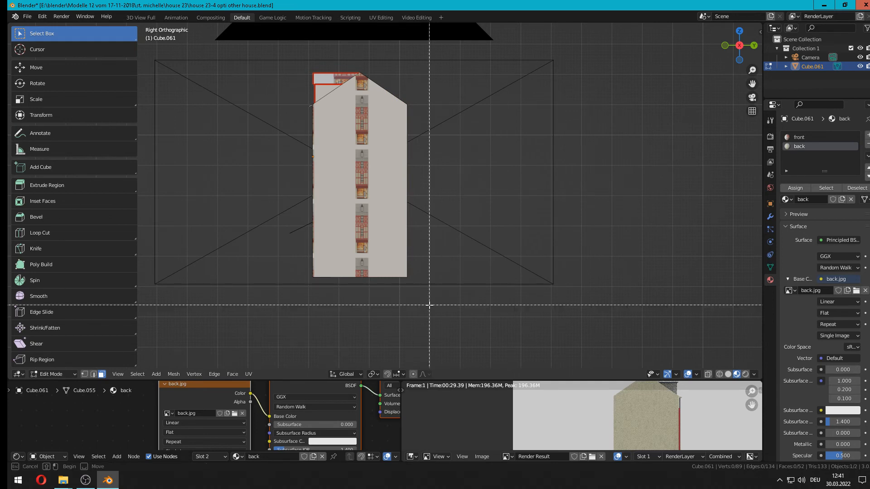
pyautogui.moveTo(390, 296); pyautogui.dragTo(252, 41)
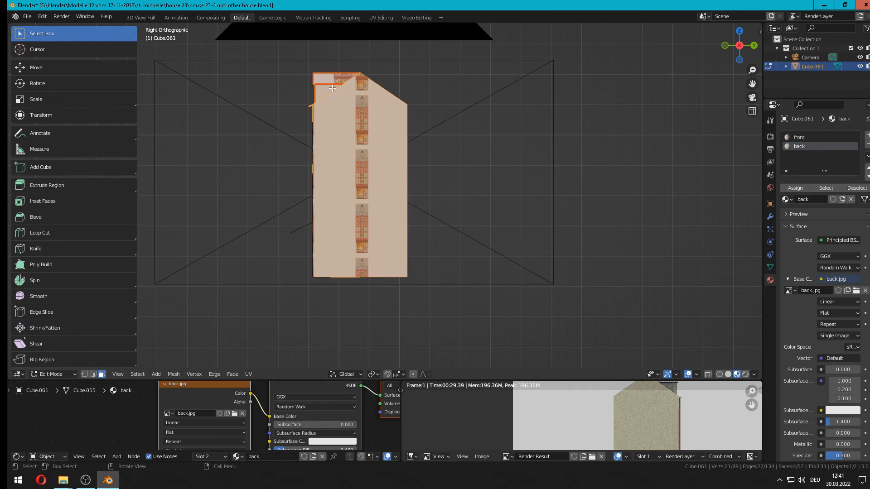
pyautogui.scroll(-1, 338, 112)
pyautogui.moveTo(314, 175); pyautogui.dragTo(386, 182, button='middle')
pyautogui.press('ctrl')
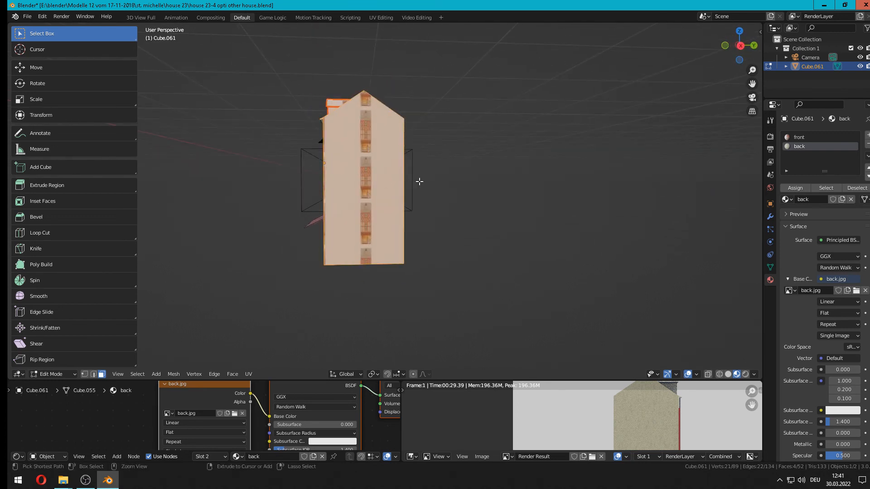
pyautogui.press('ctrl+KP_3')
pyautogui.press('KP_3')
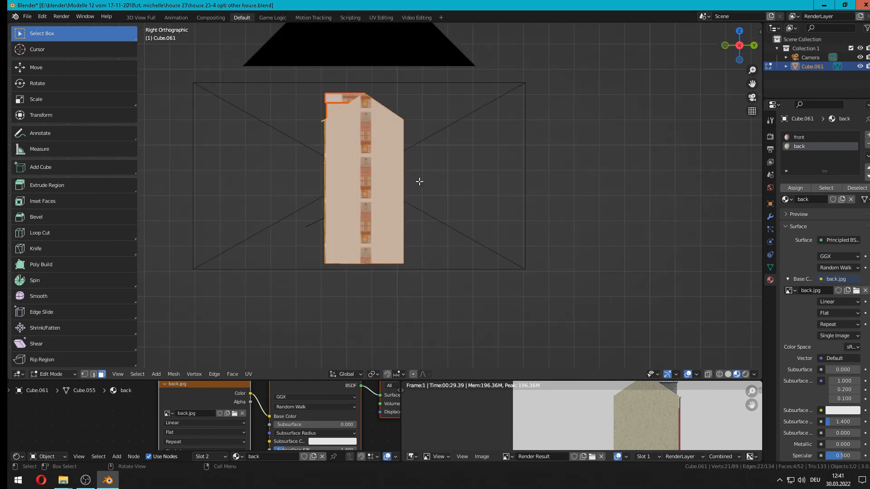
# Add a third material to the house and name it right
pyautogui.click(867, 137)
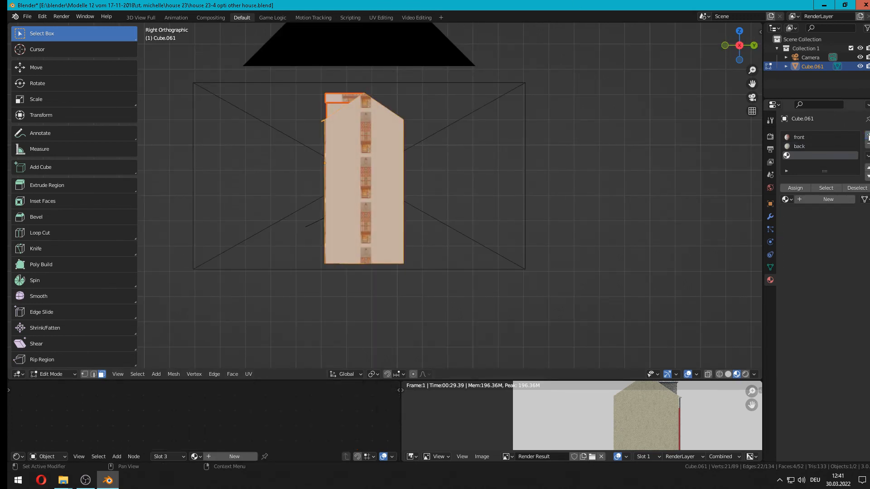
pyautogui.click(805, 199)
pyautogui.click(809, 199)
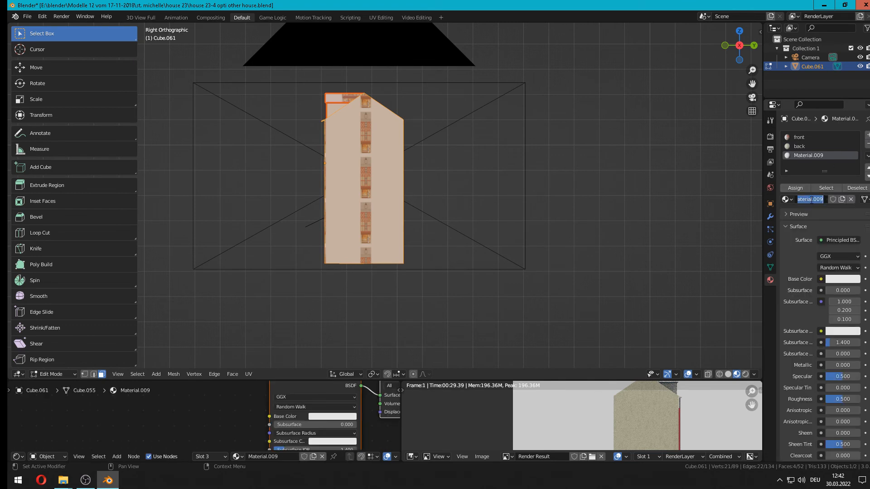
pyautogui.write('right')
pyautogui.press('Return')
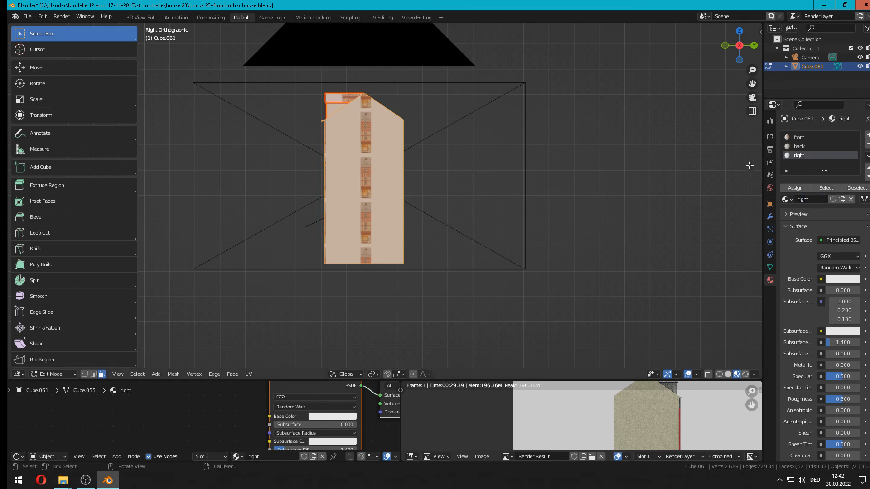
# Use an Image Texture with right.jpg from the house 23 folder as the right material's base color
pyautogui.click(820, 279)
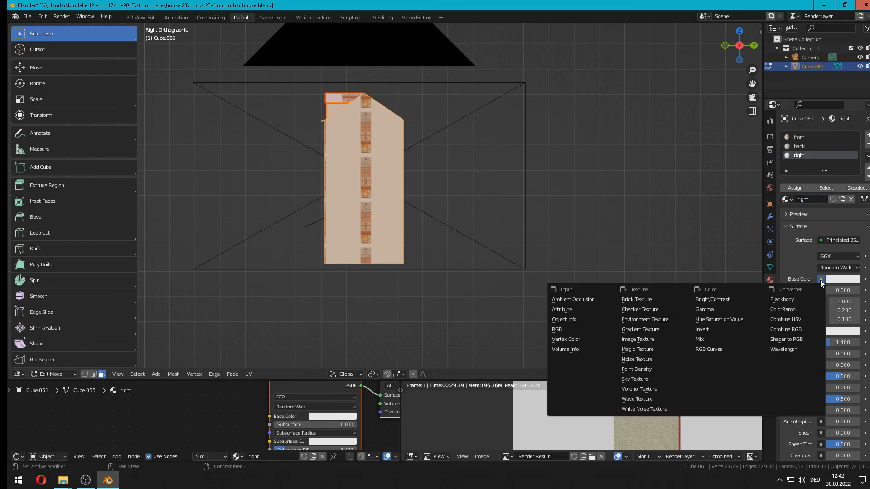
pyautogui.click(669, 340)
pyautogui.click(839, 293)
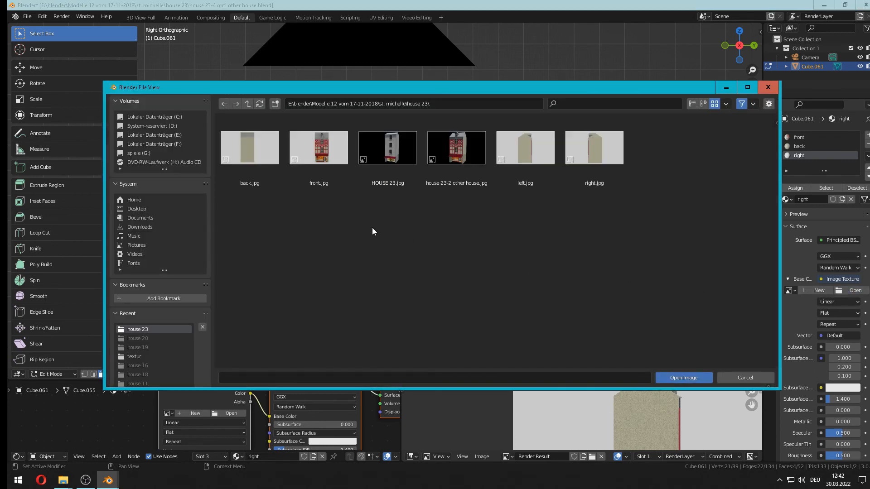
pyautogui.doubleClick(599, 143)
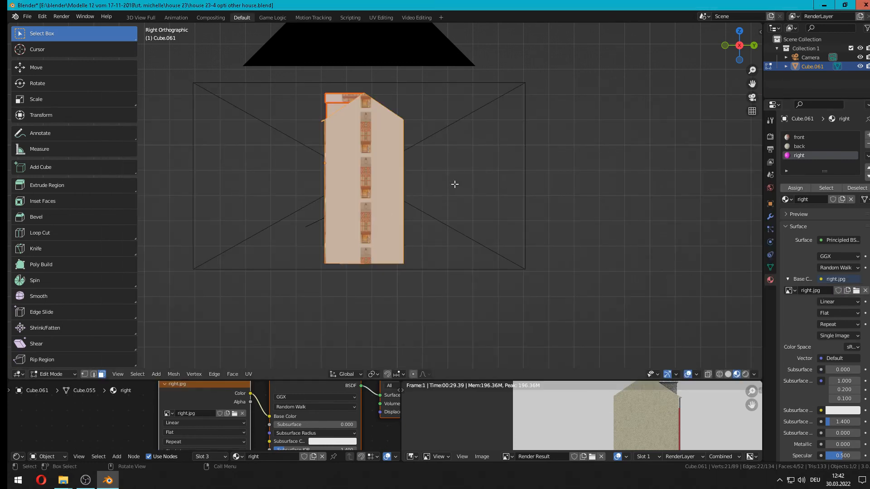
# Unwrap the selected right-side faces with Project from View and assign the right material to them
pyautogui.press('u')
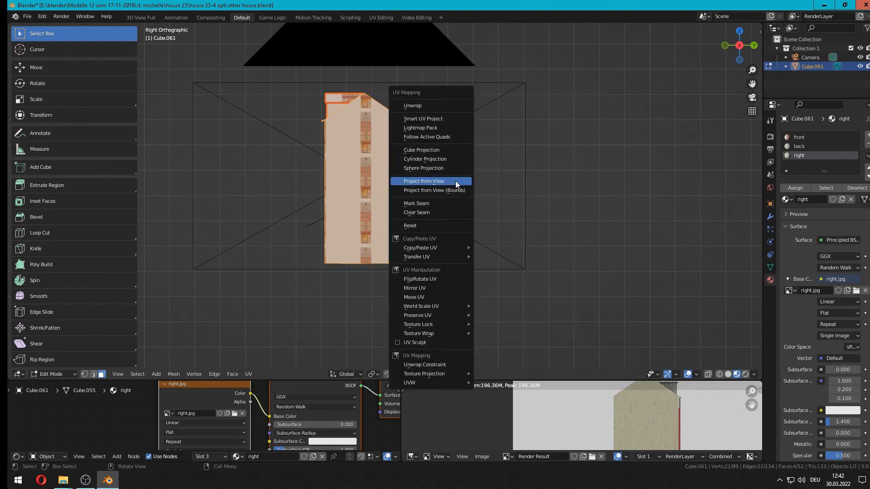
pyautogui.click(455, 181)
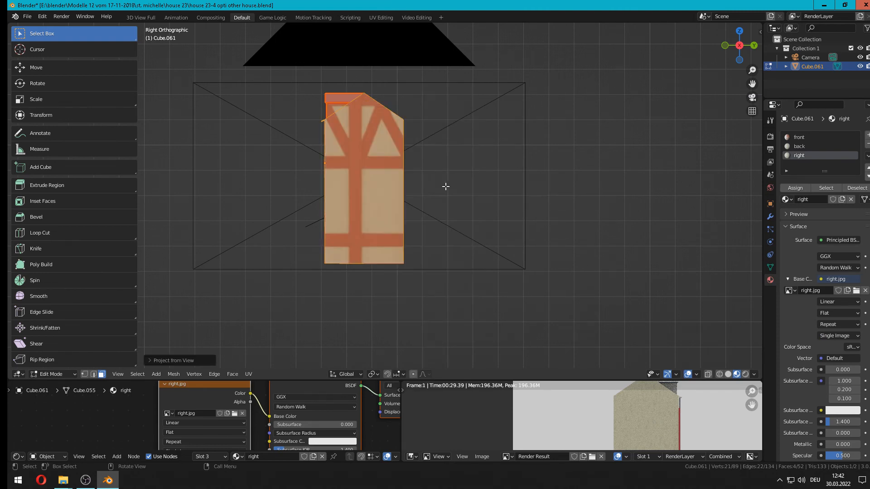
pyautogui.click(790, 188)
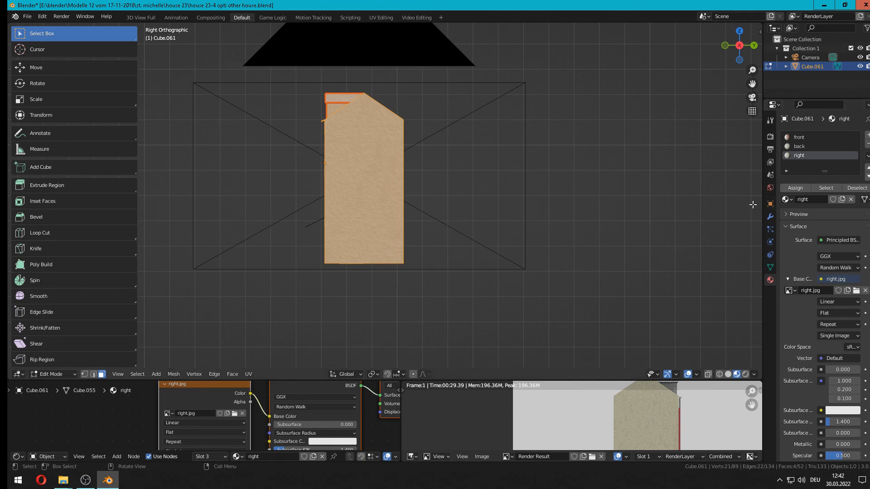
# In the UV Editing workspace, show right.jpg behind the projected UVs
pyautogui.click(382, 17)
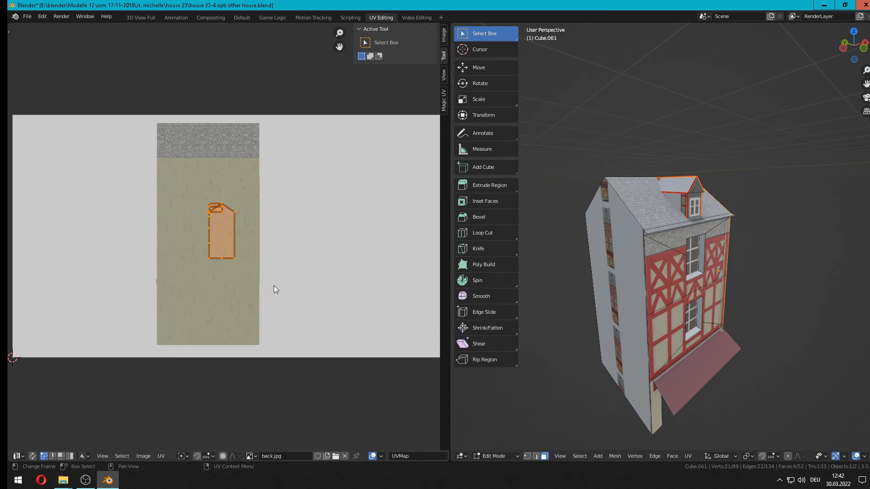
pyautogui.click(250, 456)
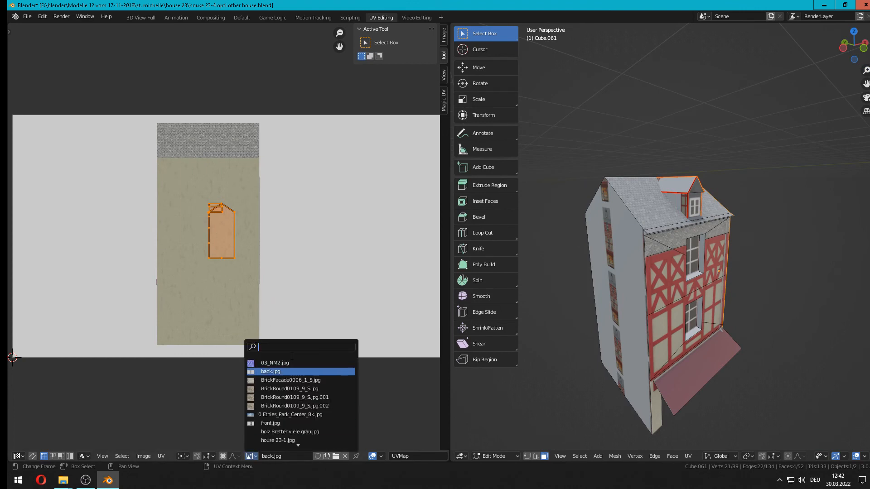
pyautogui.write('r')
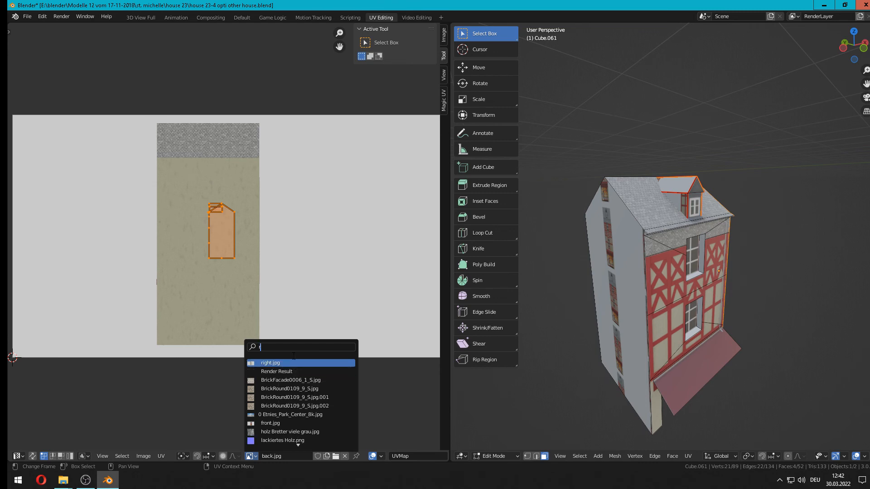
pyautogui.click(278, 363)
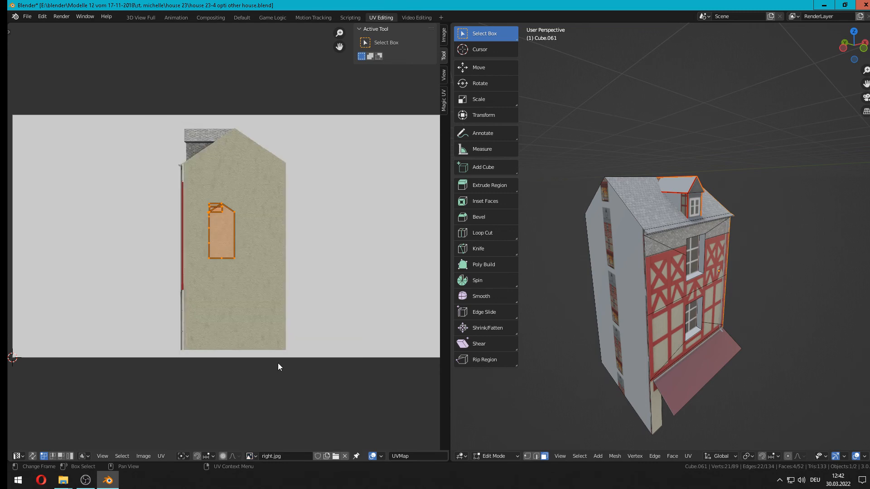
# Scale and move the right-side faces' UVs to match the house outline in right.jpg, and return to Object Mode
pyautogui.press('s')
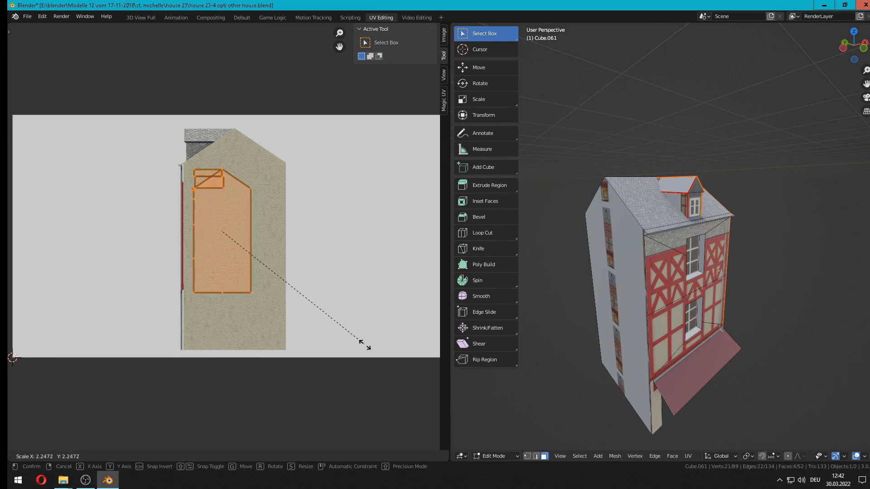
pyautogui.click(444, 417)
pyautogui.moveTo(824, 344); pyautogui.dragTo(635, 354, button='middle')
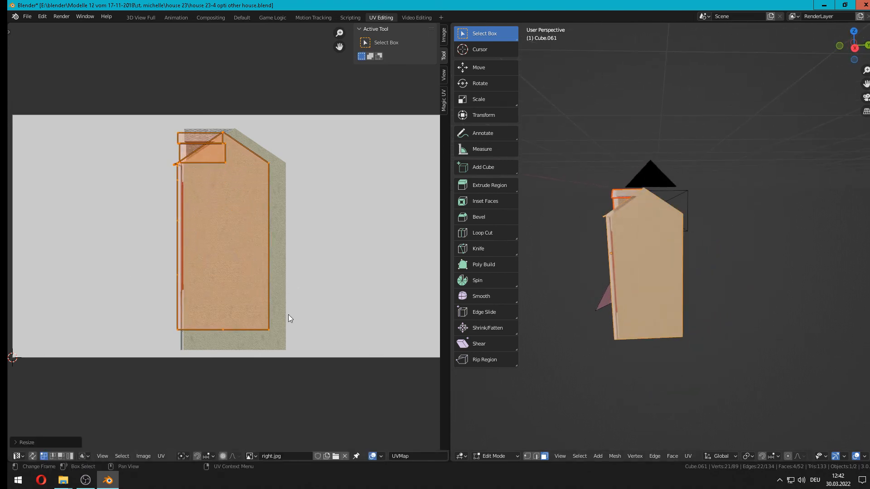
pyautogui.press('s')
pyautogui.press('g')
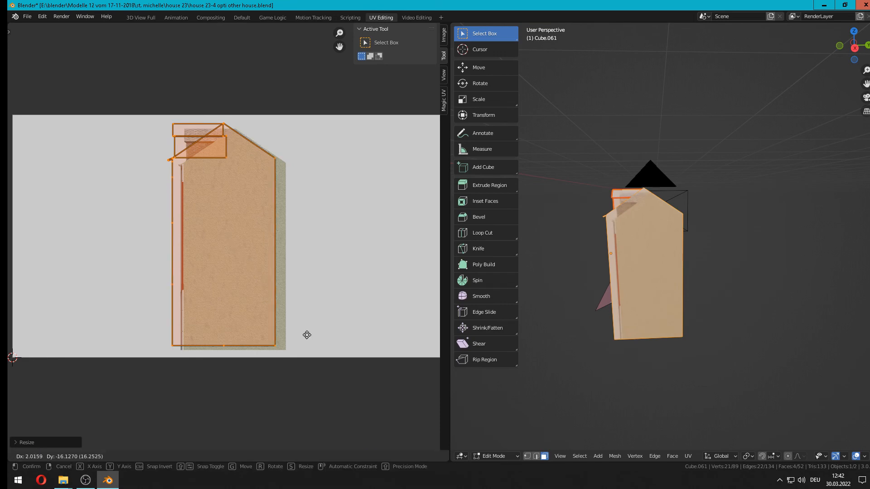
pyautogui.click(318, 343)
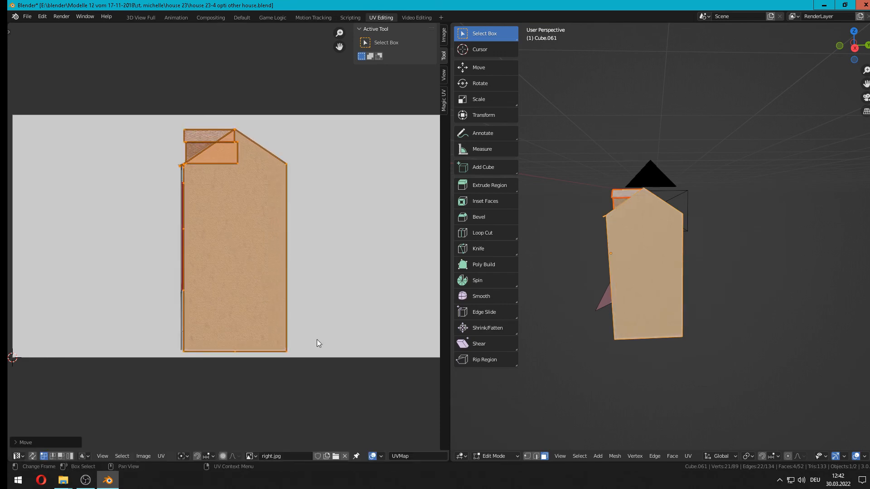
pyautogui.press('Tab')
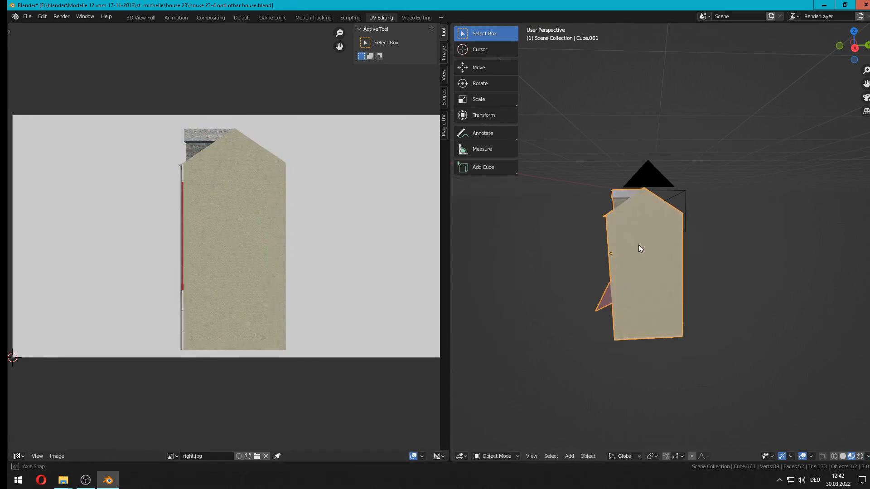
# Save the file with the textured right side and switch back to the Default workspace
pyautogui.moveTo(638, 244); pyautogui.dragTo(713, 229, button='middle')
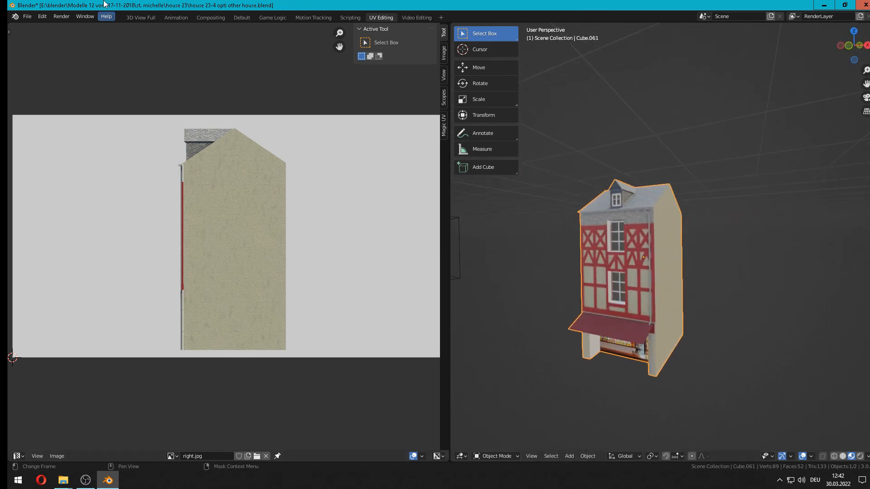
pyautogui.click(27, 17)
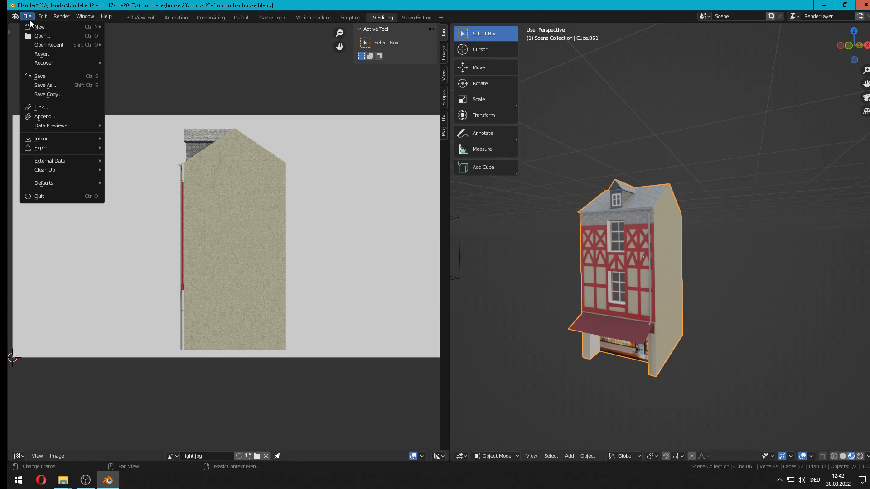
pyautogui.click(47, 76)
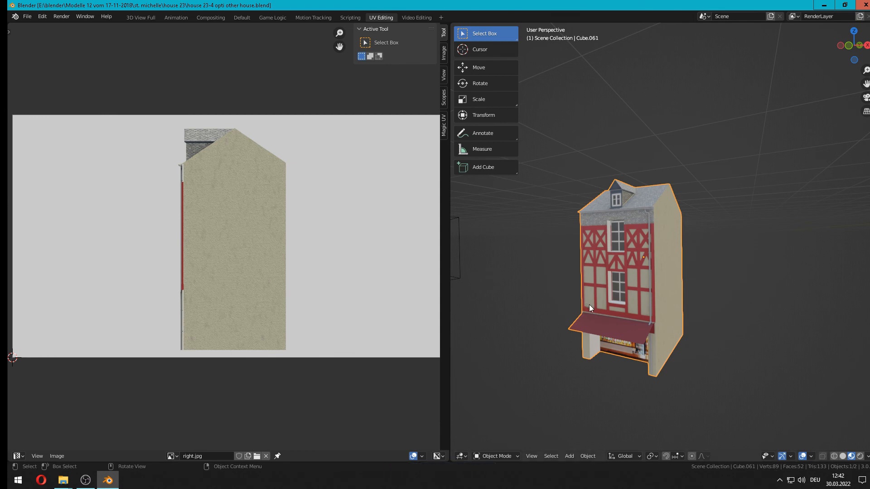
pyautogui.moveTo(589, 304); pyautogui.dragTo(665, 308, button='middle')
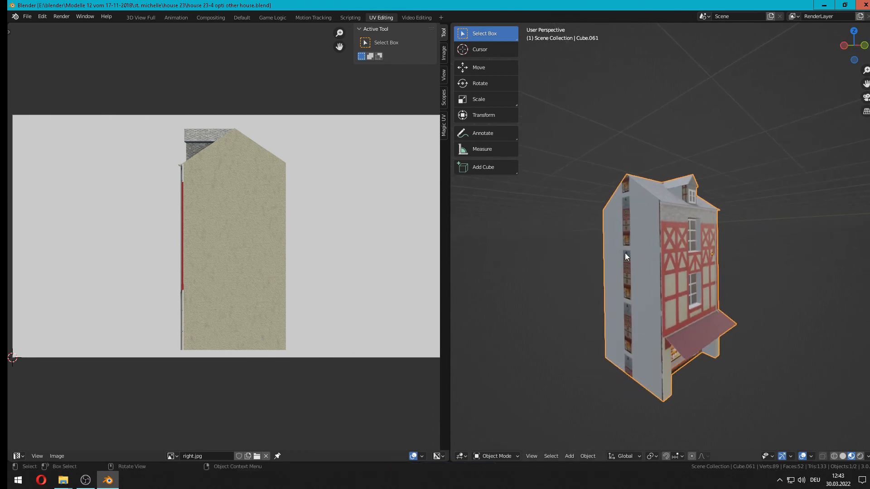
pyautogui.click(242, 17)
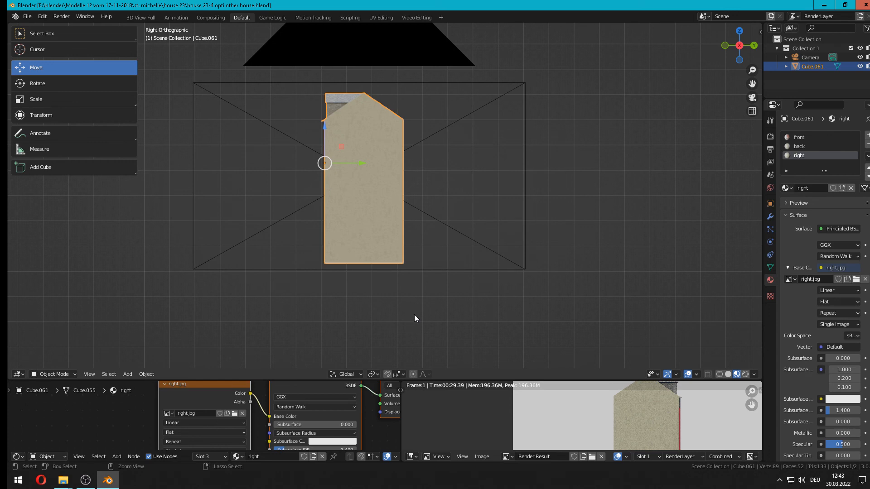
# From the left orthographic view, clear the existing selection in Edit Mode and box-select the house's left-side faces
pyautogui.press('ctrl+KP_3')
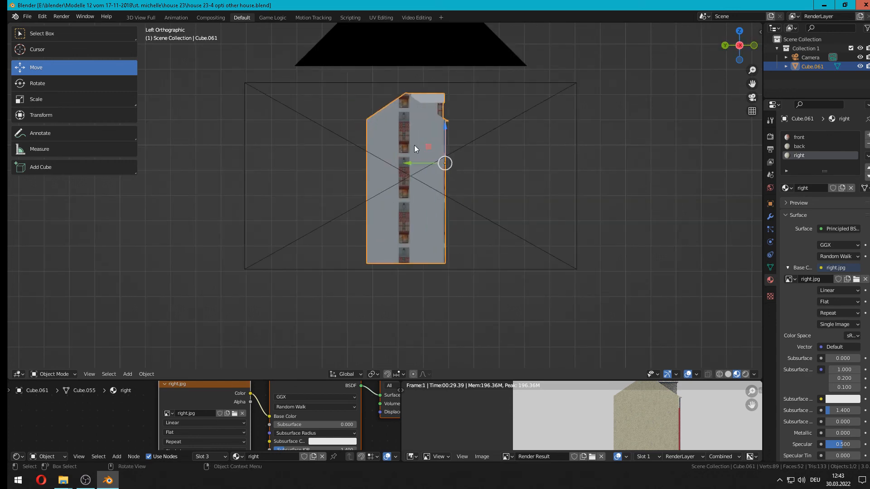
pyautogui.keyDown('shift'); pyautogui.moveTo(494, 194); pyautogui.dragTo(475, 252, button='middle'); pyautogui.keyUp('shift')
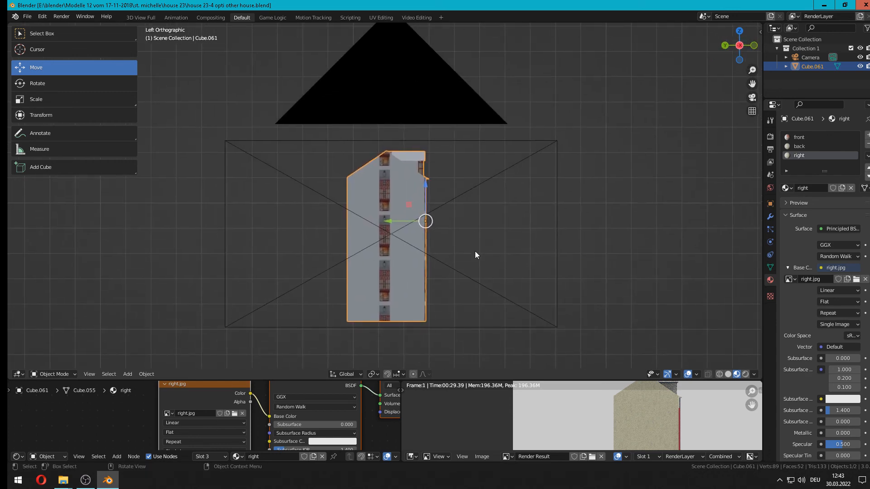
pyautogui.press('Tab')
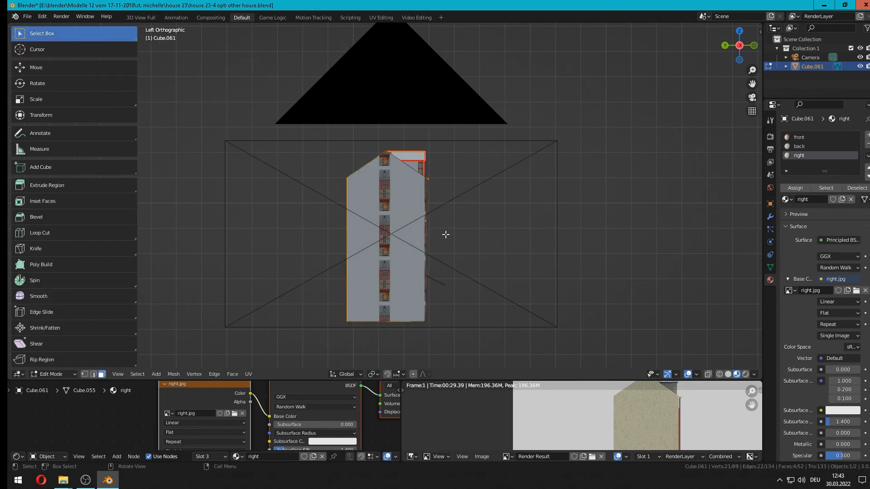
pyautogui.hotkey('alt', 'a')
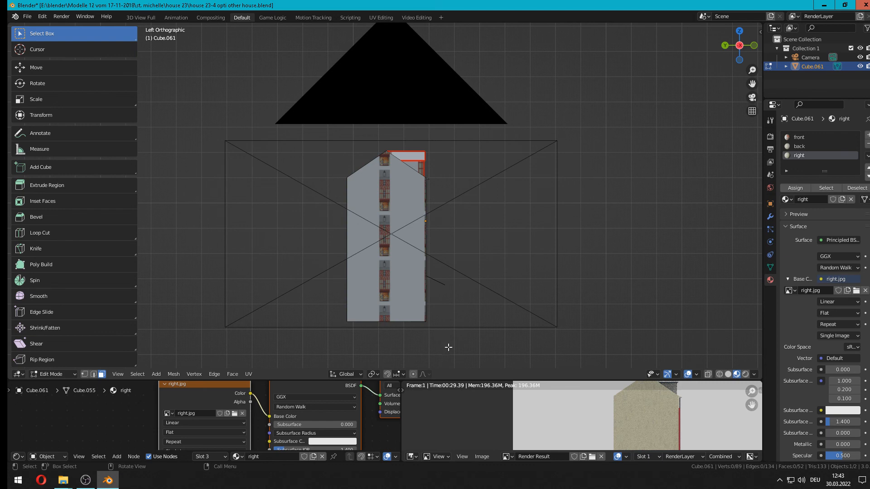
pyautogui.press('b')
pyautogui.moveTo(455, 348); pyautogui.dragTo(323, 144)
pyautogui.moveTo(396, 198)
pyautogui.mouseDown(button='middle')
pyautogui.moveTo(617, 214)
pyautogui.moveTo(634, 206)
pyautogui.moveTo(640, 169)
pyautogui.moveTo(592, 196)
pyautogui.moveTo(476, 199)
pyautogui.moveTo(389, 187)
pyautogui.mouseUp(button='middle')
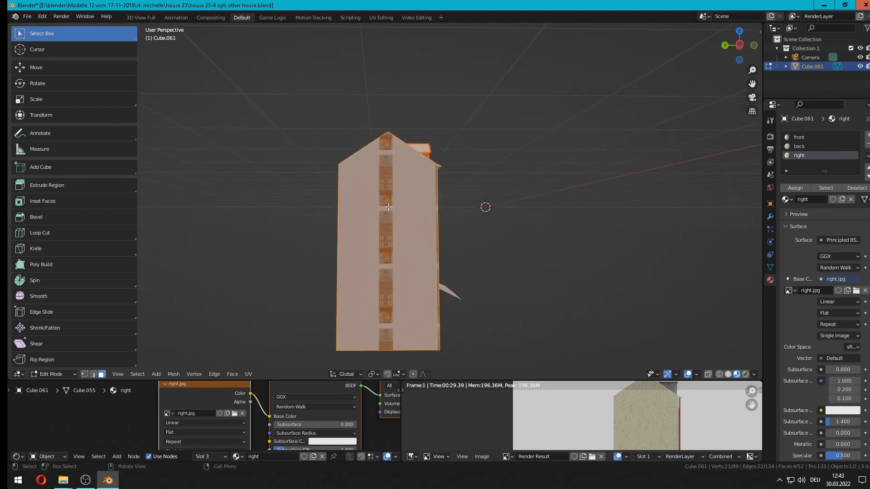
pyautogui.click(739, 45)
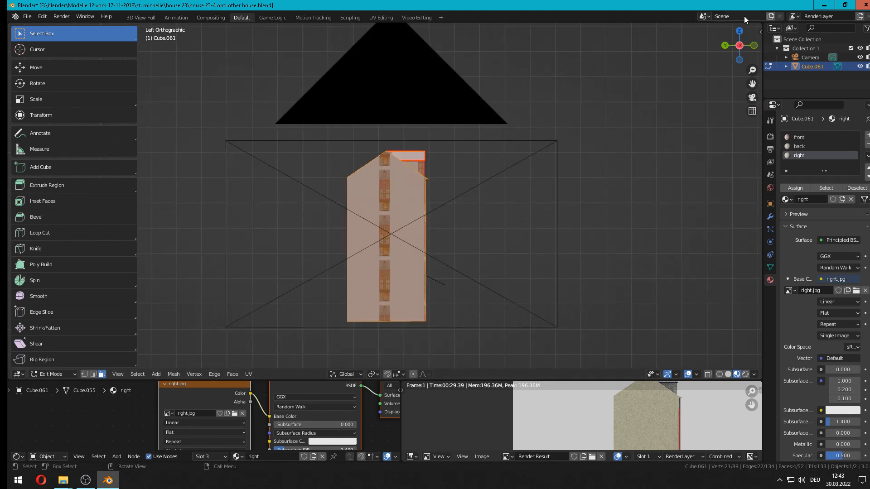
# Add a material slot to the house with a new material named left
pyautogui.click(866, 135)
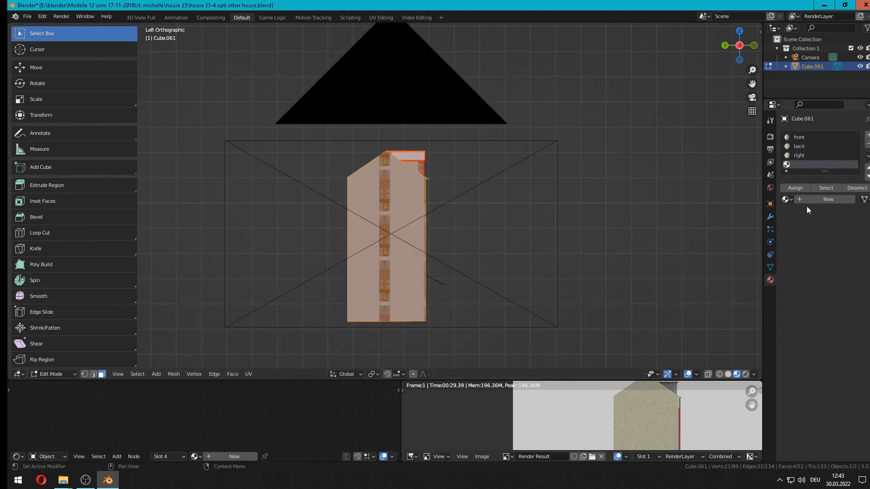
pyautogui.click(819, 199)
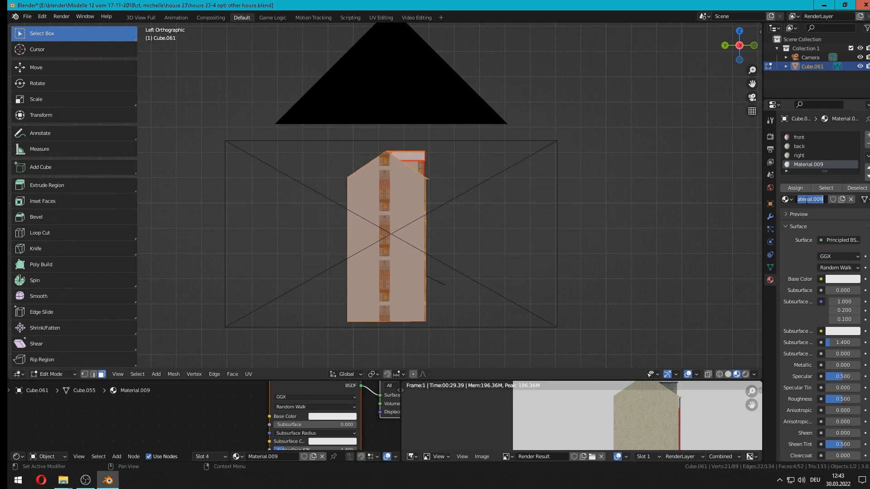
pyautogui.write('left')
pyautogui.press('Return')
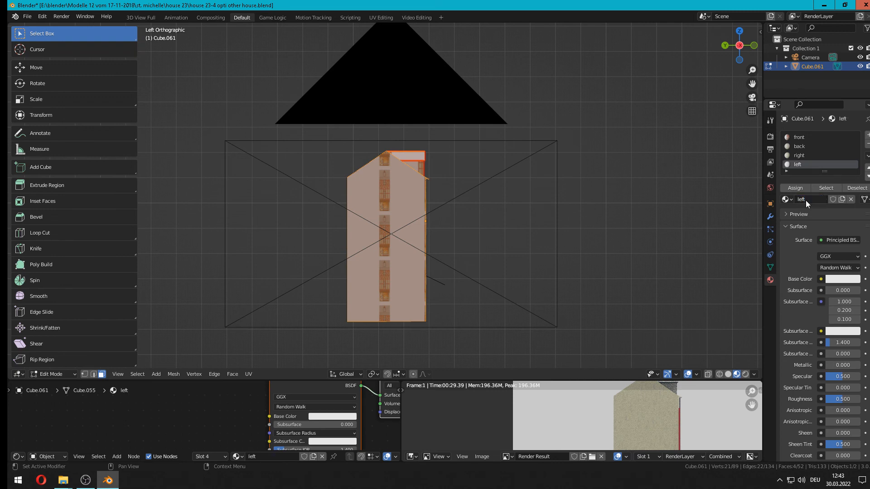
# Give the left material's Base Color an Image Texture using left.jpg from the house 23 folder
pyautogui.click(820, 279)
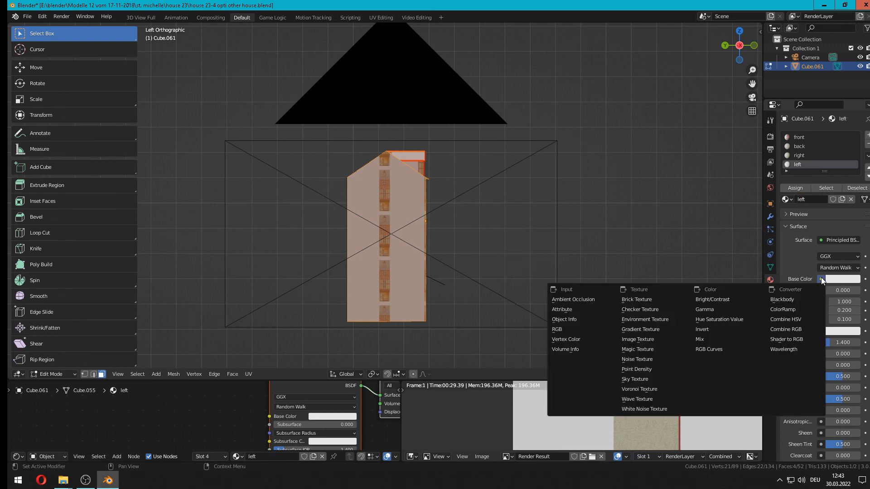
pyautogui.click(663, 342)
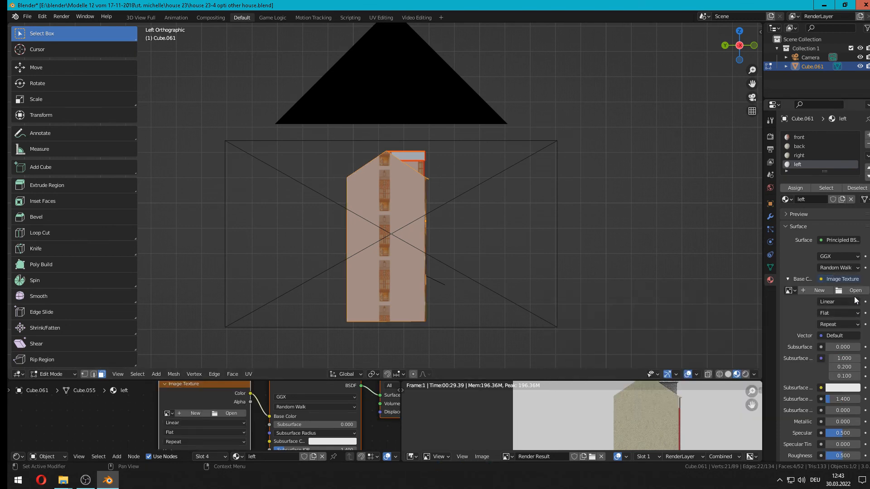
pyautogui.click(851, 290)
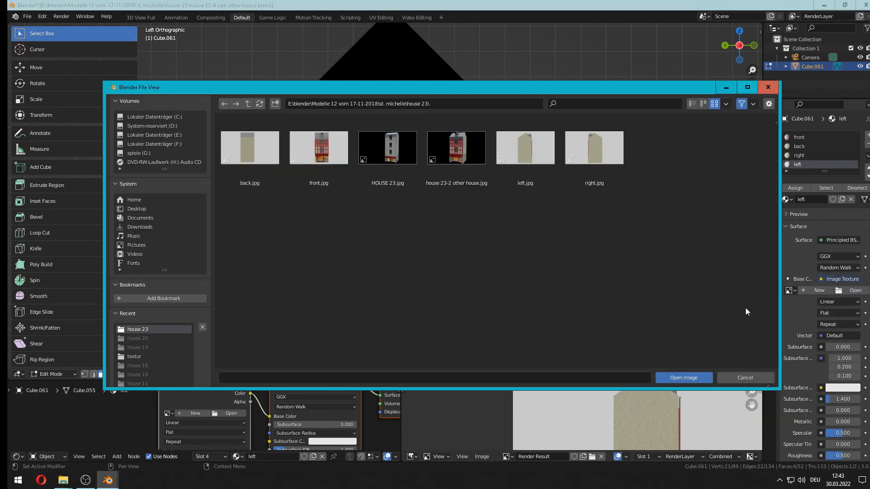
pyautogui.doubleClick(522, 155)
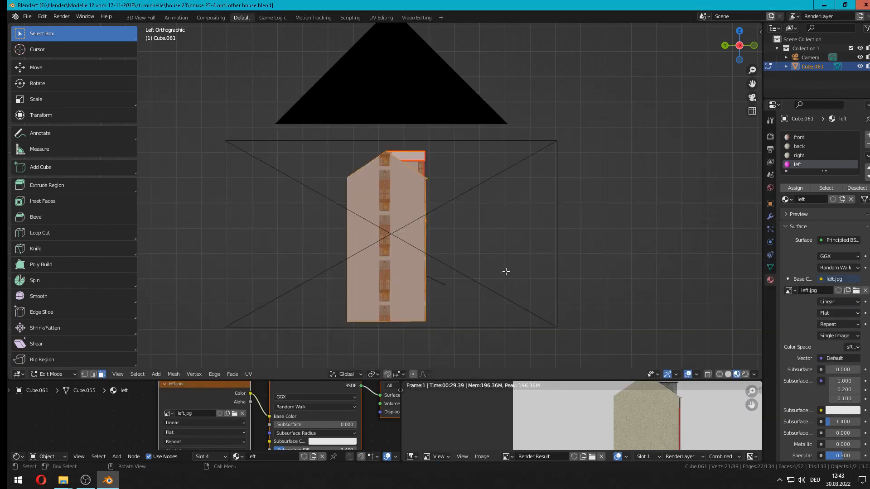
# Unwrap the selected left-side faces with Project from View and assign the left material to them
pyautogui.press('u')
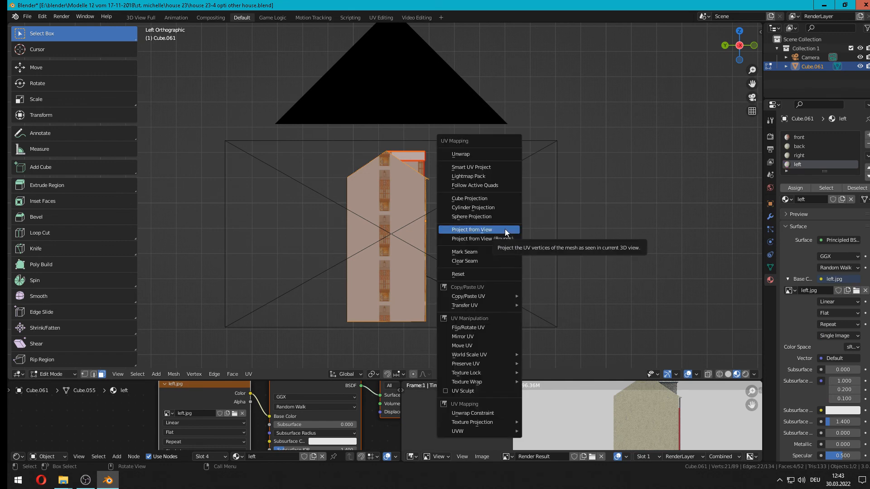
pyautogui.click(506, 230)
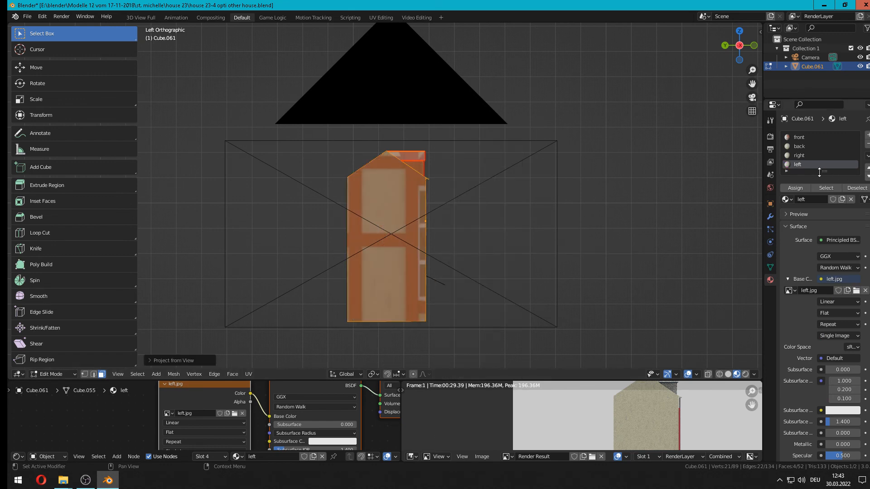
pyautogui.click(795, 188)
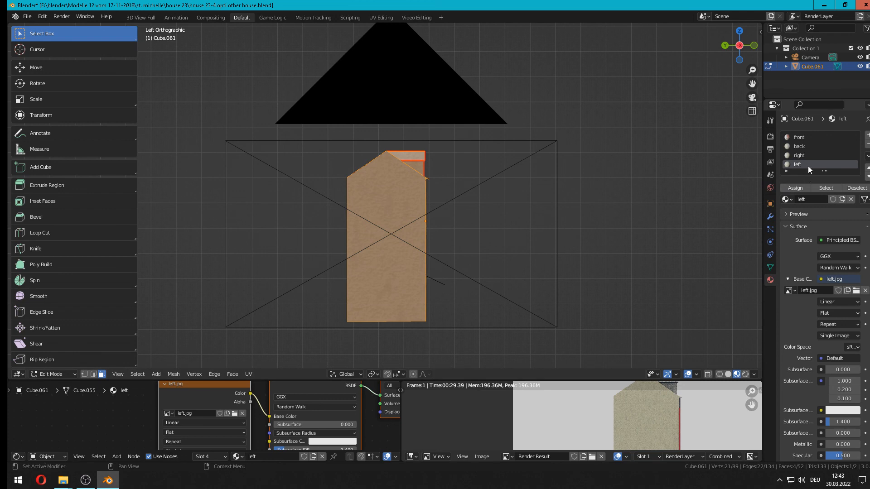
# In the UV Editing workspace, show left.jpg behind the projected UVs
pyautogui.click(382, 15)
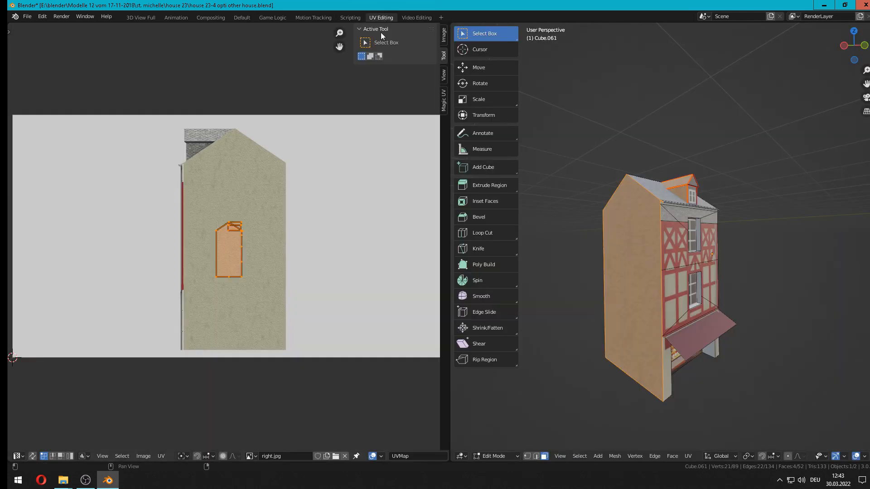
pyautogui.click(251, 456)
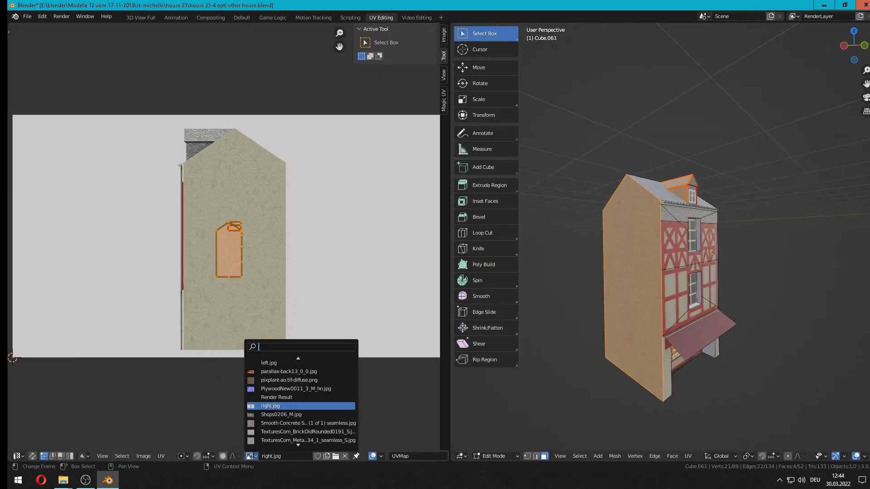
pyautogui.click(291, 363)
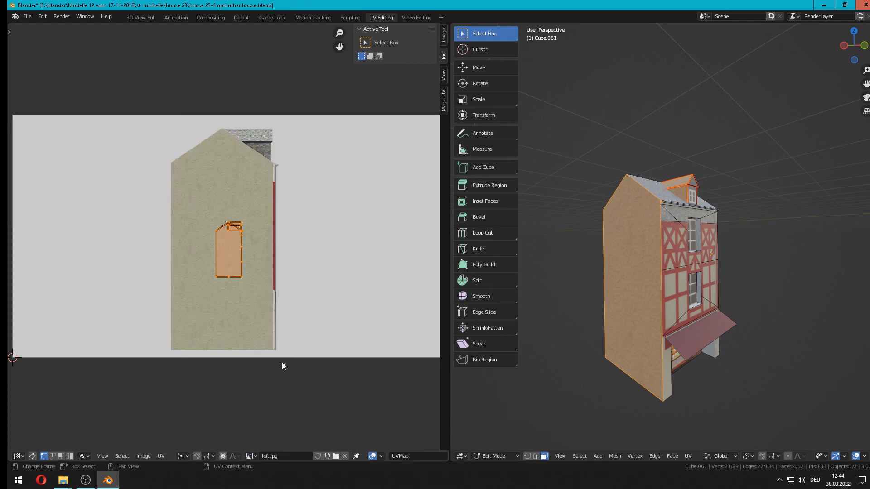
# Scale and move the left-side faces' UVs to match the house outline in left.jpg
pyautogui.press('s')
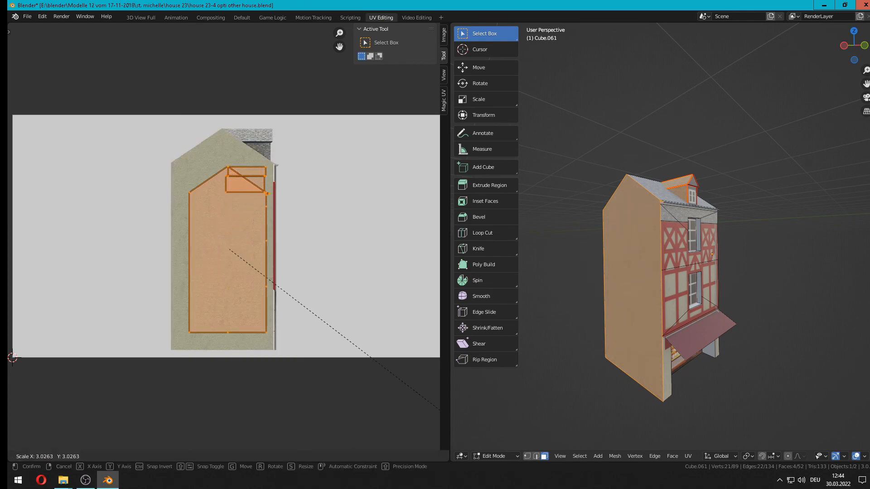
pyautogui.click(58, 444)
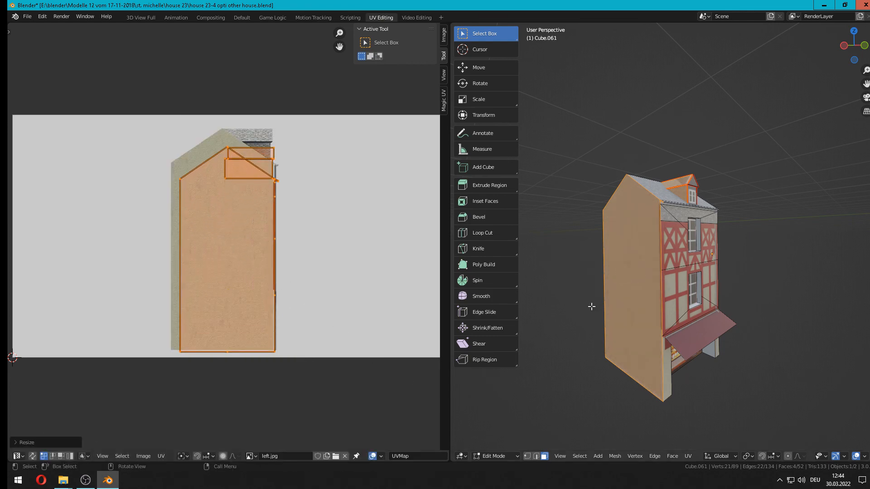
pyautogui.press('g')
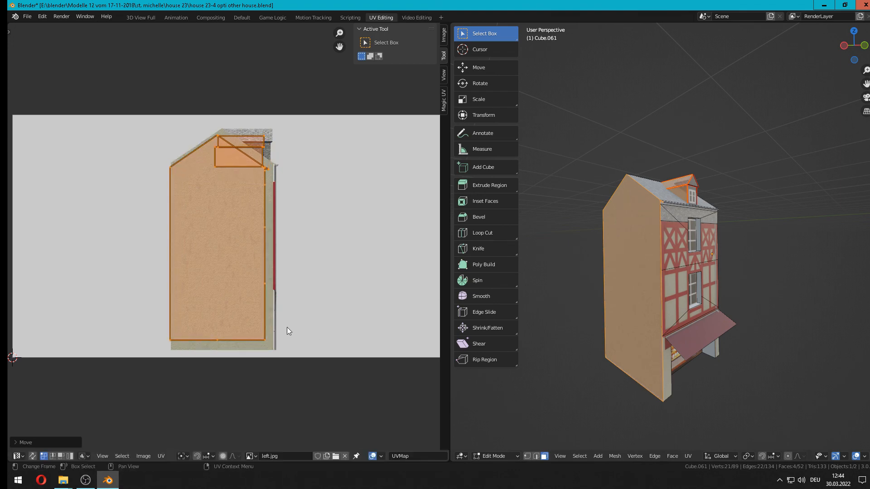
pyautogui.click(287, 327)
pyautogui.press('s')
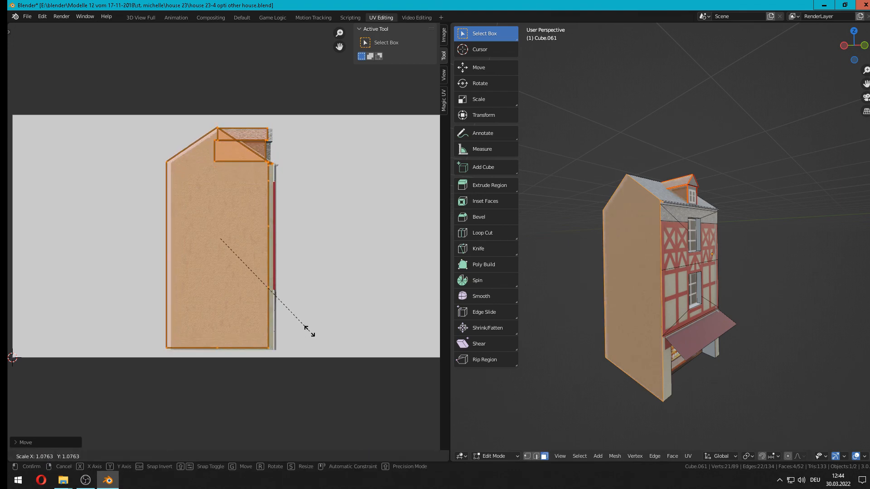
pyautogui.click(308, 332)
pyautogui.press('g')
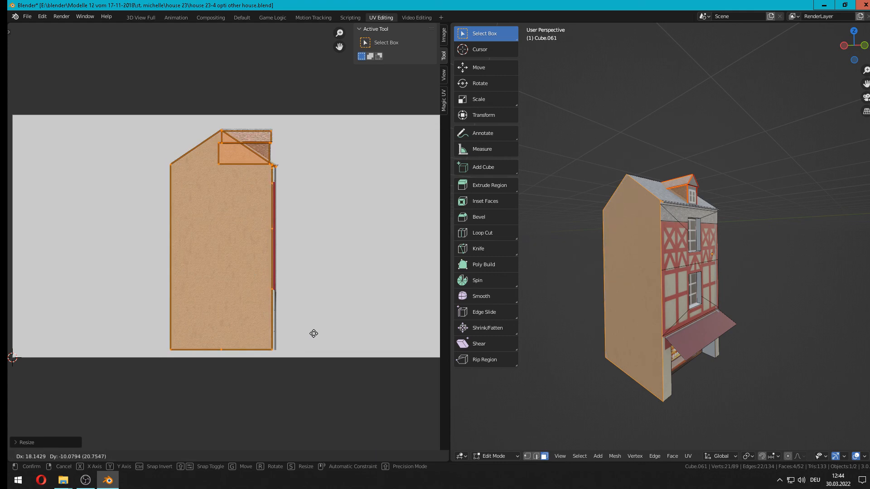
pyautogui.click(315, 333)
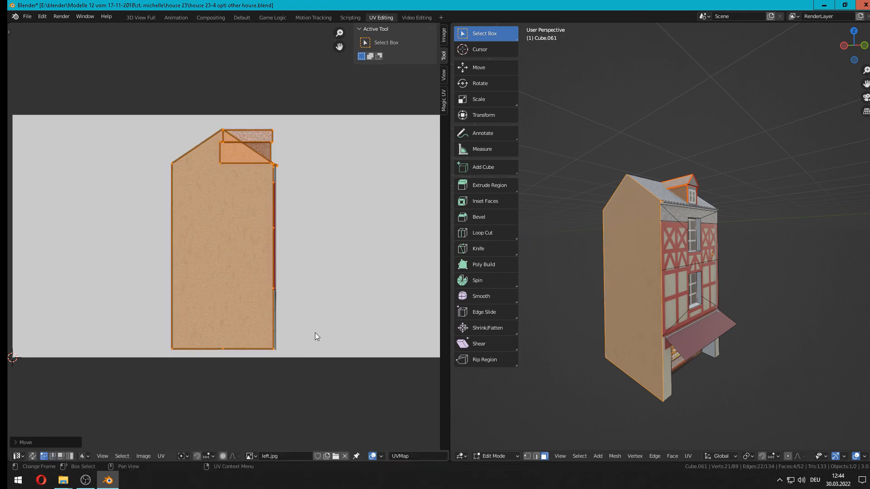
# Return to Object Mode and save the file with the textured left side
pyautogui.press('Tab')
pyautogui.moveTo(684, 249); pyautogui.dragTo(634, 245, button='middle')
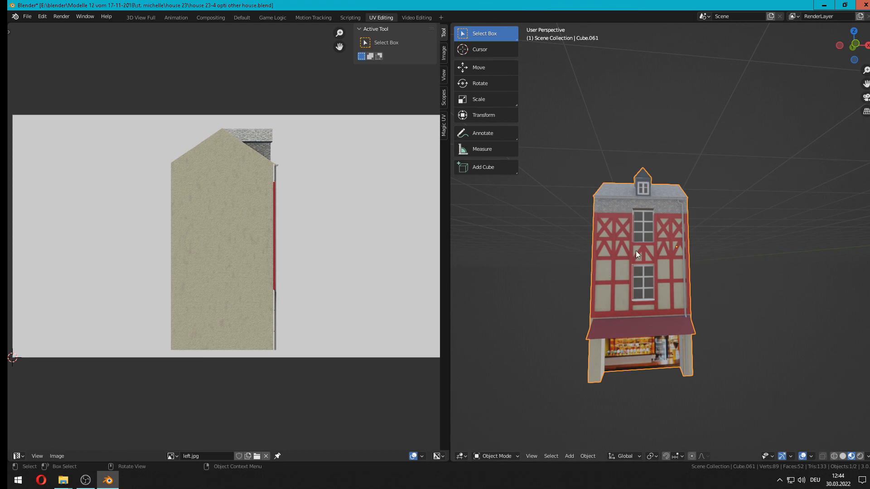
pyautogui.click(27, 16)
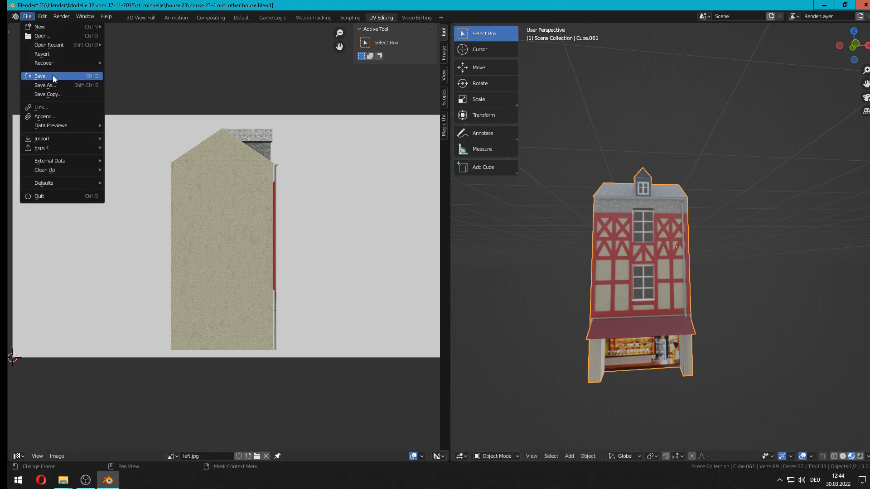
pyautogui.click(34, 78)
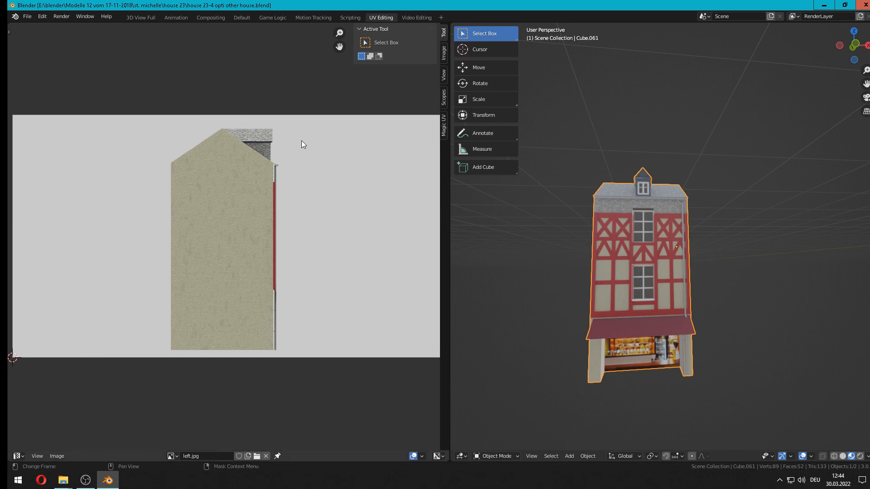
# Examine the optimised house from several angles, first in wireframe and again with its textures shown
pyautogui.moveTo(680, 268); pyautogui.dragTo(784, 404, button='middle')
pyautogui.press('Tab')
pyautogui.press('Tab')
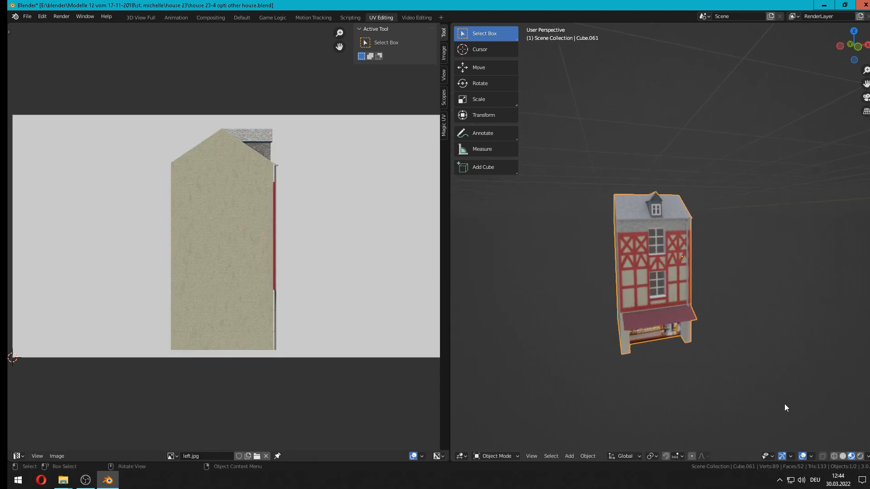
pyautogui.click(822, 456)
pyautogui.click(833, 456)
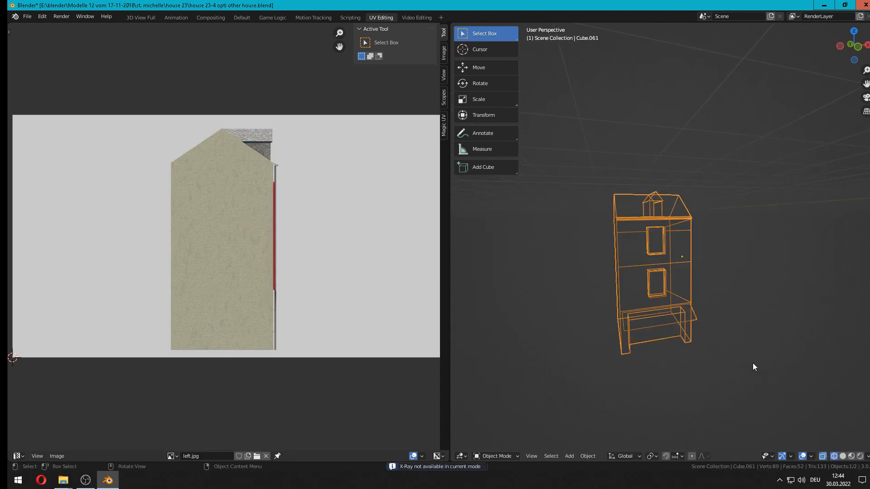
pyautogui.moveTo(752, 362)
pyautogui.mouseDown(button='middle')
pyautogui.moveTo(813, 364)
pyautogui.moveTo(656, 350)
pyautogui.moveTo(715, 367)
pyautogui.moveTo(788, 361)
pyautogui.moveTo(798, 369)
pyautogui.moveTo(759, 376)
pyautogui.mouseUp(button='middle')
pyautogui.click(852, 456)
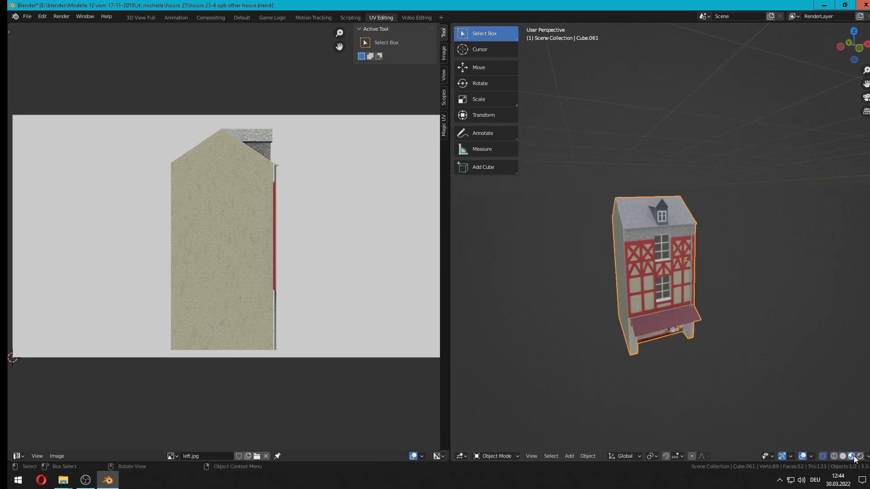
pyautogui.moveTo(724, 337); pyautogui.dragTo(670, 320, button='middle')
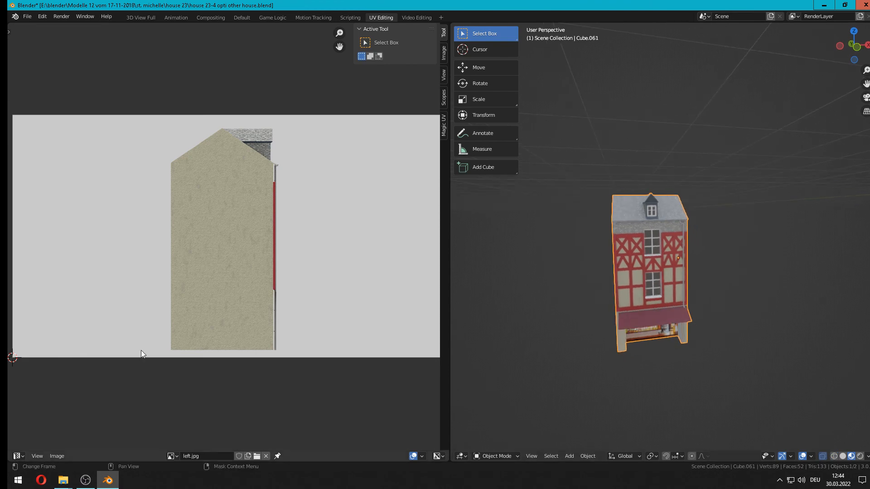
pyautogui.moveTo(616, 254); pyautogui.dragTo(545, 274, button='middle')
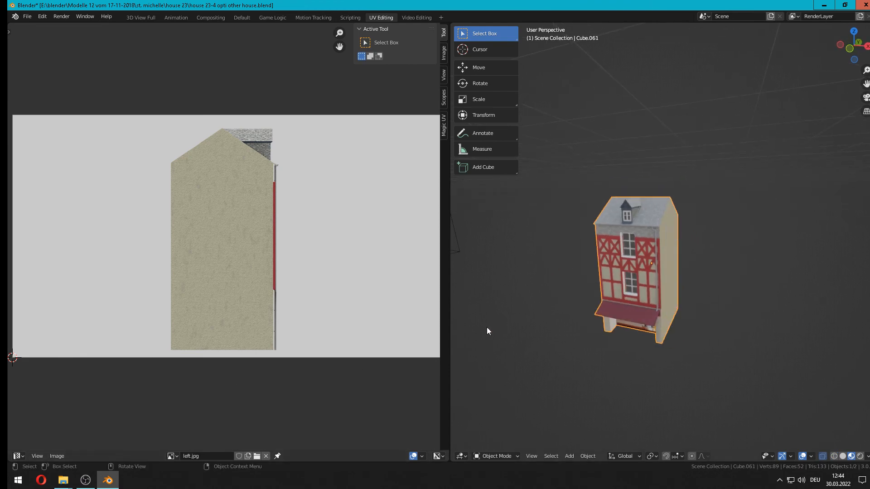
pyautogui.click(86, 480)
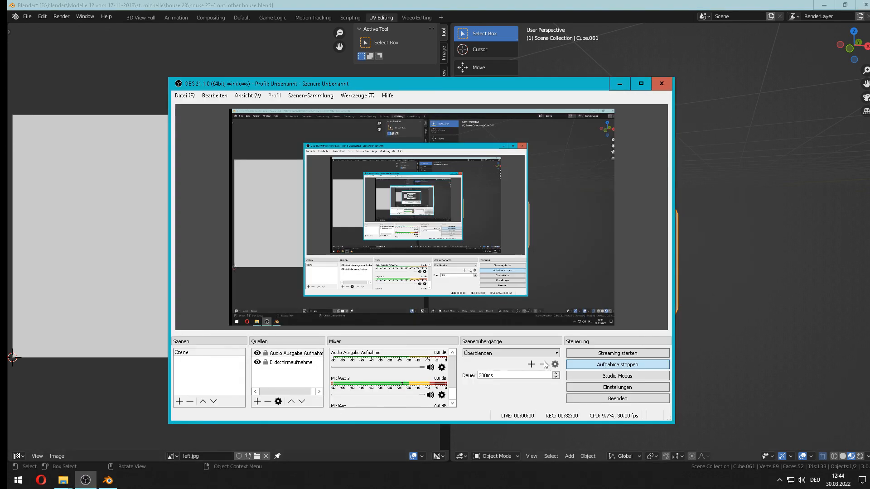